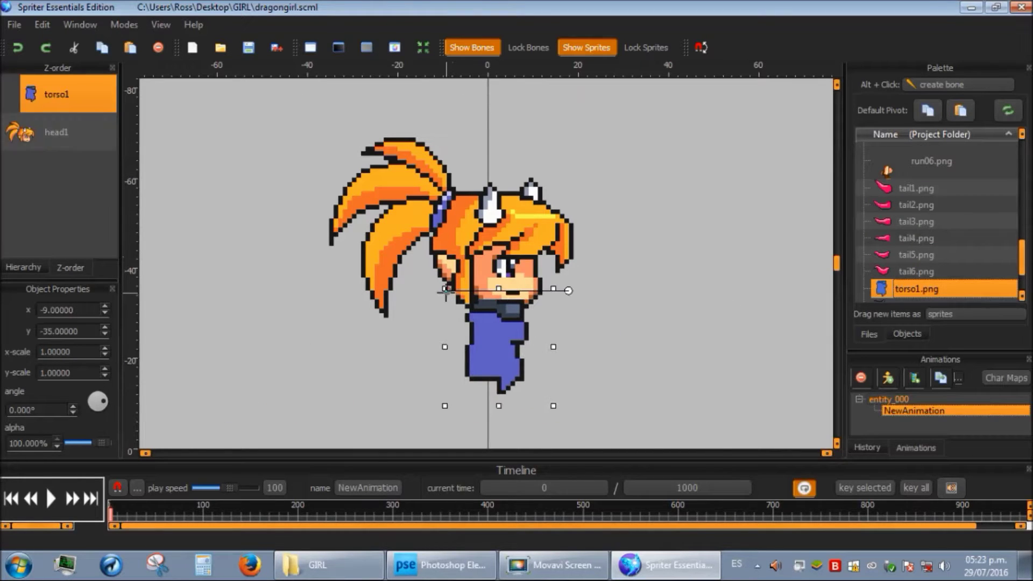
Place the torso behind the head and nudge it into position.
key(ctrl+Down)
key(Left)
key(Right)
click(606, 362)
Add the tail1 sprite and the idle legs under the torso, replacing the run01 legs.
drag(915, 188, 473, 344)
scroll(947, 236, up, 5)
drag(893, 240, 557, 369)
key(ctrl+z)
click(883, 235)
drag(883, 237, 445, 406)
Send the tail behind the body and realign the legs.
click(438, 346)
key(ctrl+Down)
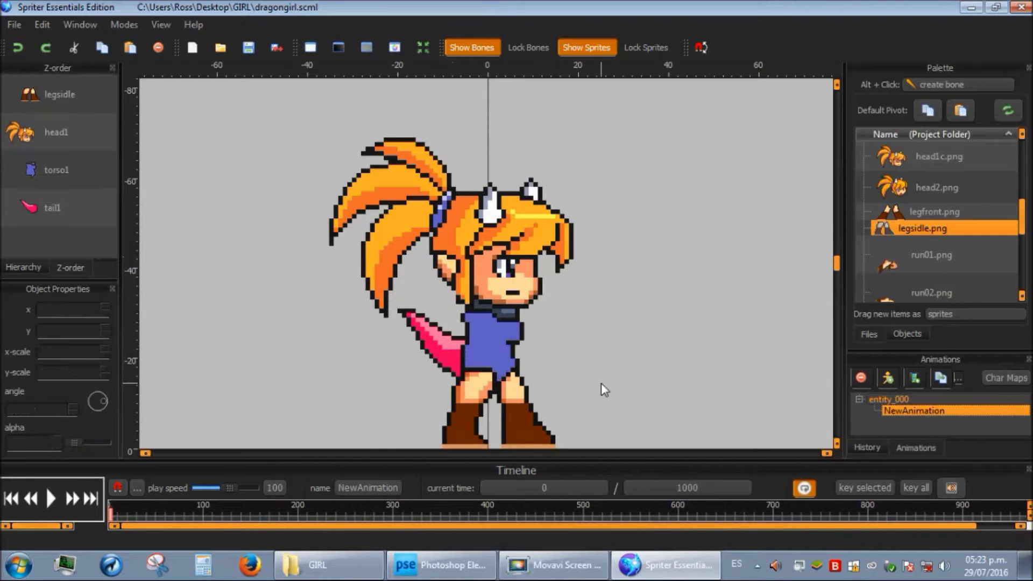
click(521, 404)
key(Down)
key(Up)
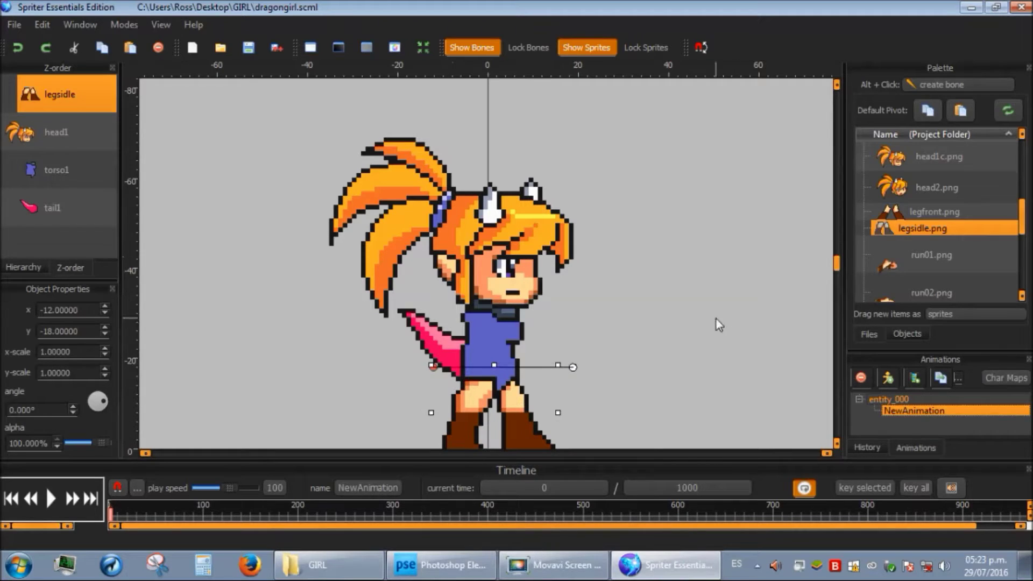
click(716, 318)
Add the armright2 and armleft01 arms, moving the left arm further back.
scroll(969, 224, up, 6)
drag(880, 209, 453, 323)
drag(926, 162, 464, 295)
key(ctrl+Down)
key(ctrl+Down)
Shift the whole character up and left, then save the project.
scroll(703, 328, down, 3)
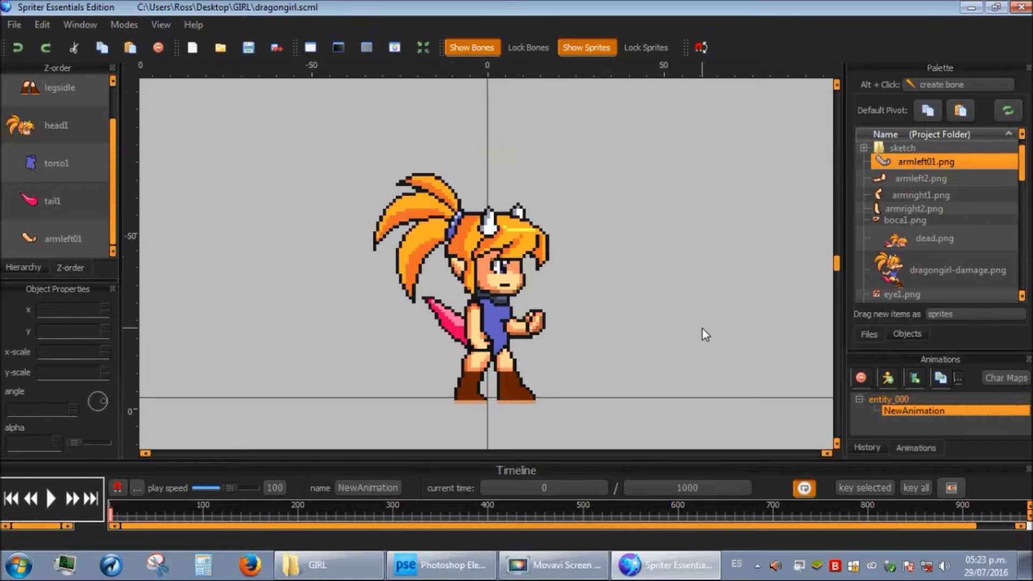
drag(305, 145, 608, 380)
drag(518, 389, 512, 382)
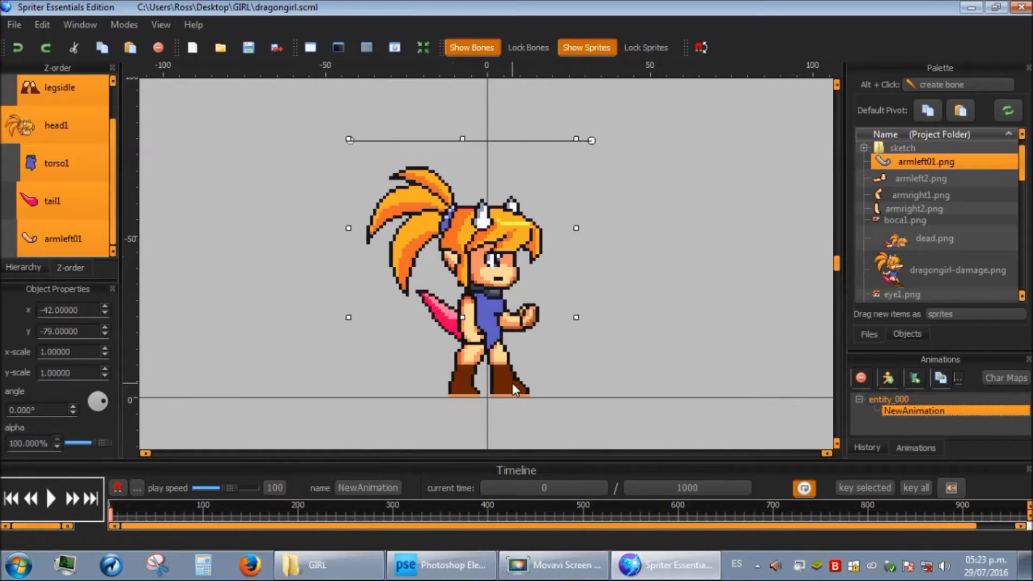
click(633, 339)
click(14, 24)
click(40, 86)
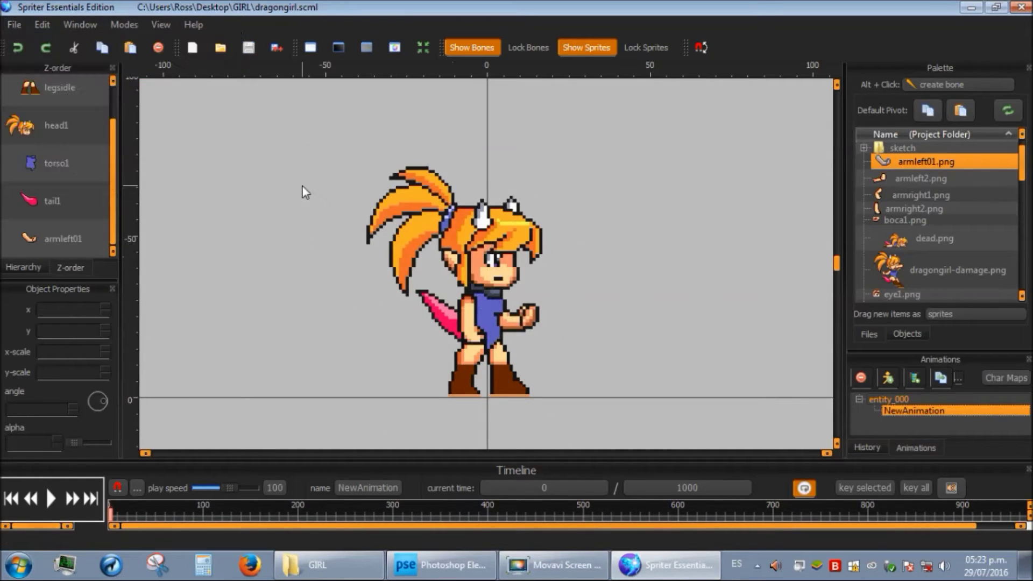
Nudge the tail down and left into place.
click(447, 312)
key(Down)
key(Left)
click(476, 436)
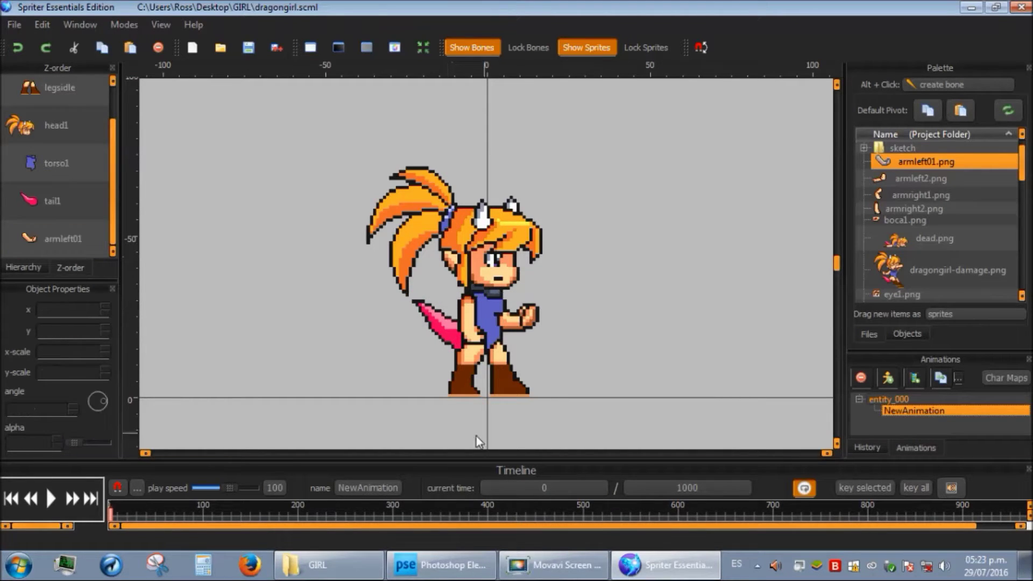
At 200 ms, lower the head, torso and both arms by one pixel.
click(511, 484)
text(200)
key(Return)
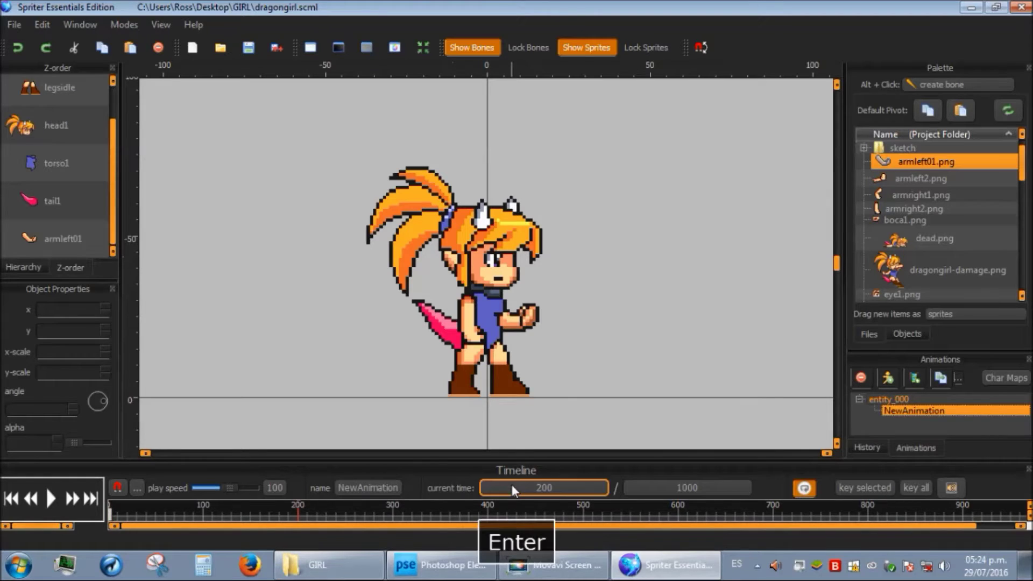
click(480, 271)
key(Down)
click(497, 306)
key(Down)
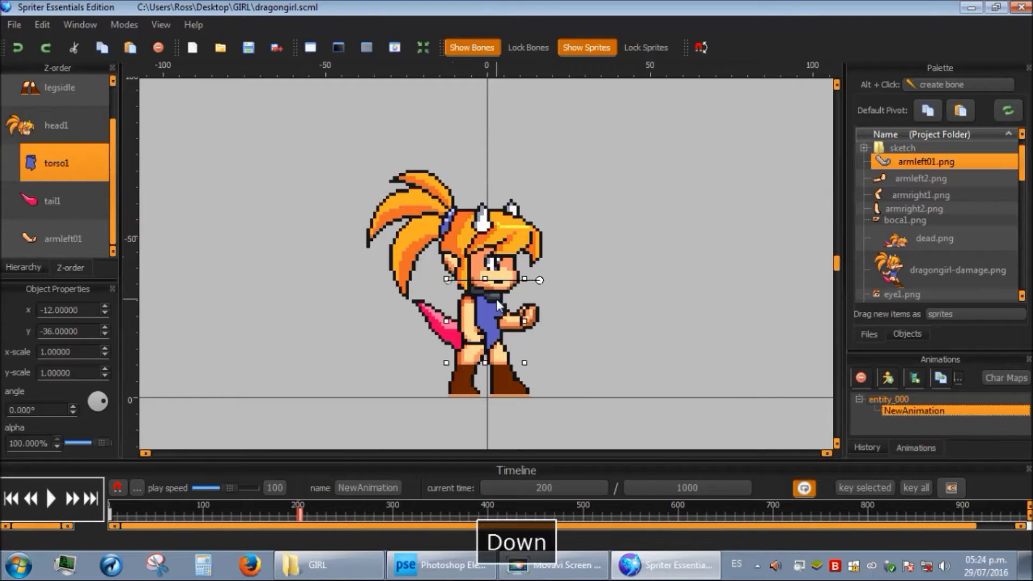
click(589, 361)
click(469, 324)
key(Down)
click(527, 320)
key(Down)
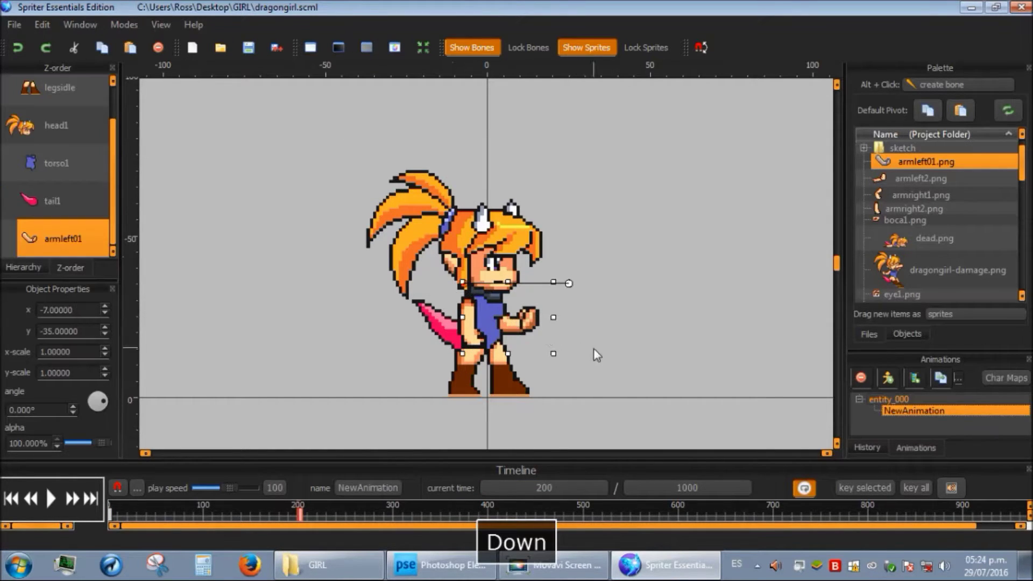
At 200 ms, swap the tail to tail2 and the head to half-closed-eye head1b.
click(586, 350)
click(458, 341)
scroll(897, 270, down, 10)
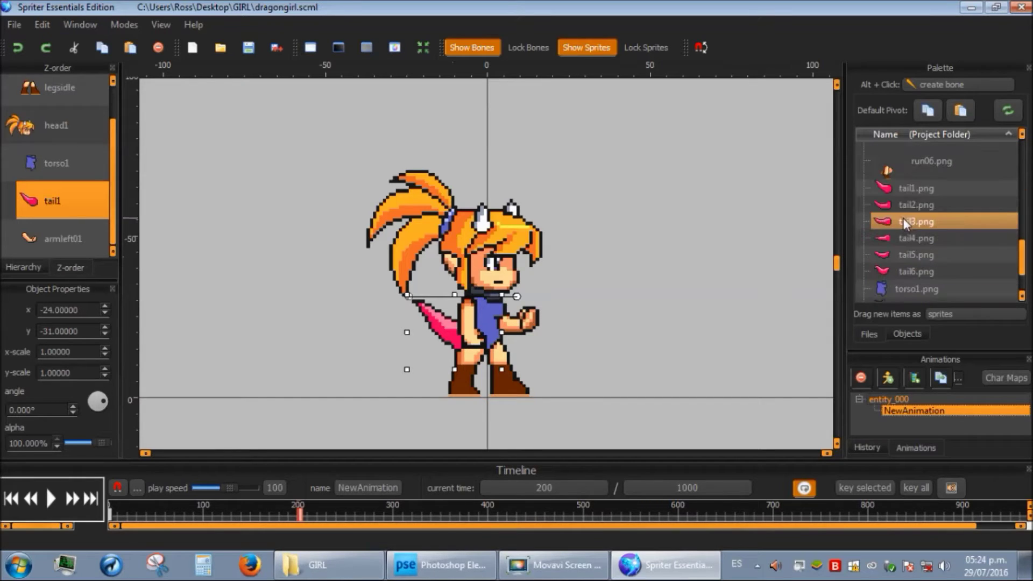
right_click(890, 209)
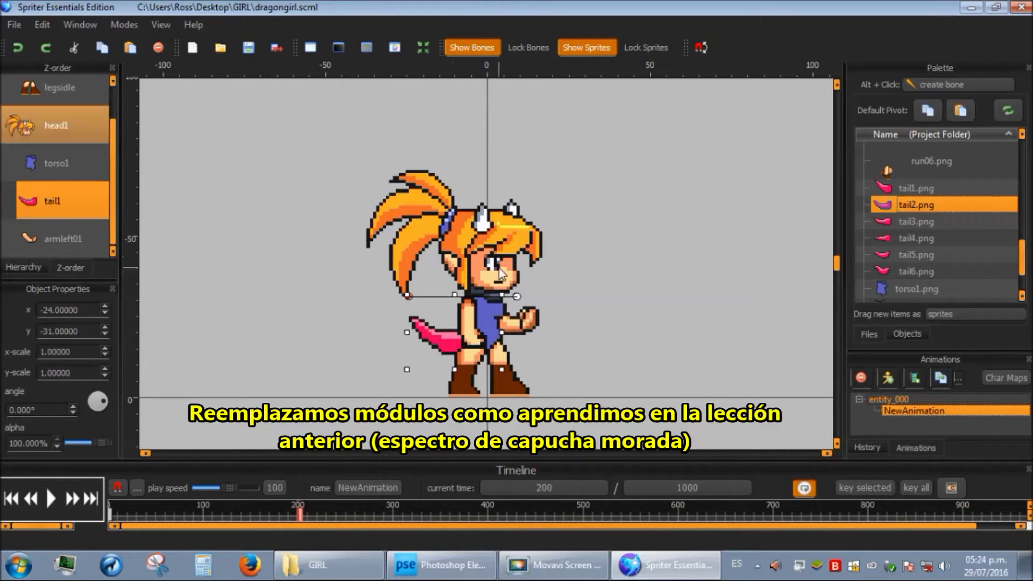
click(27, 127)
scroll(928, 222, up, 4)
scroll(926, 218, up, 3)
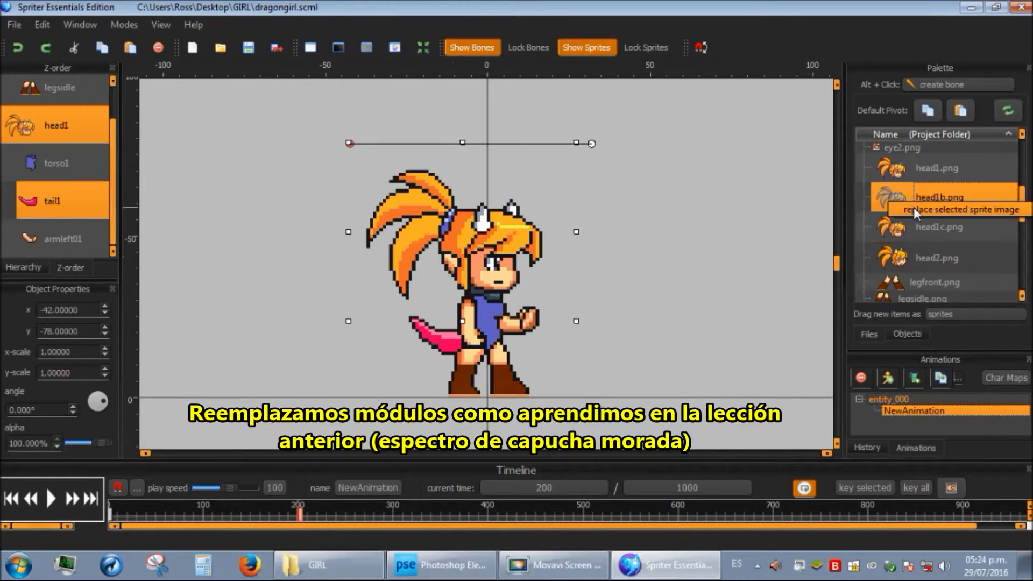
click(663, 288)
At 400 ms, lower the head, torso and both arms by one pixel.
text(600)
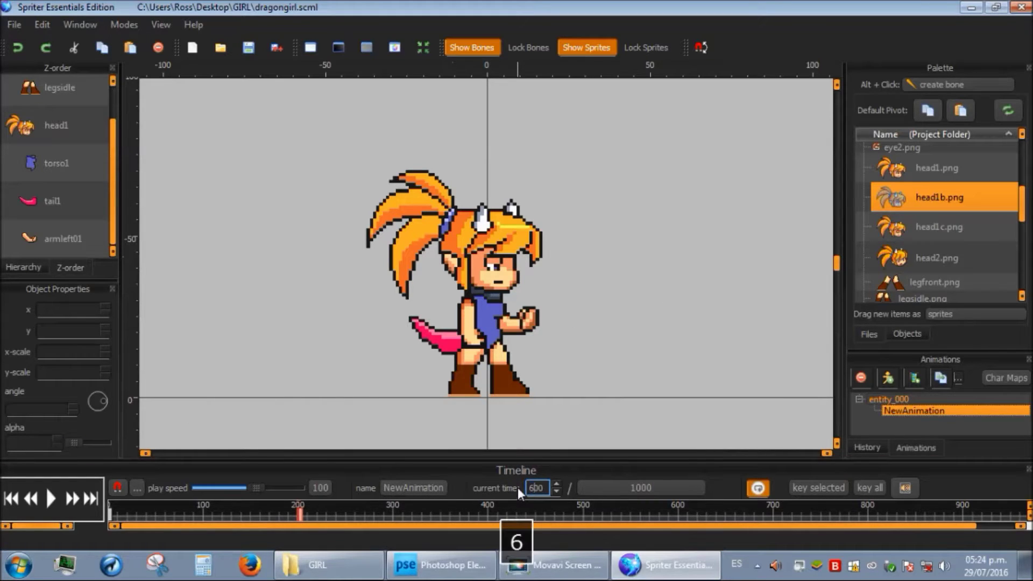
key(Return)
click(488, 305)
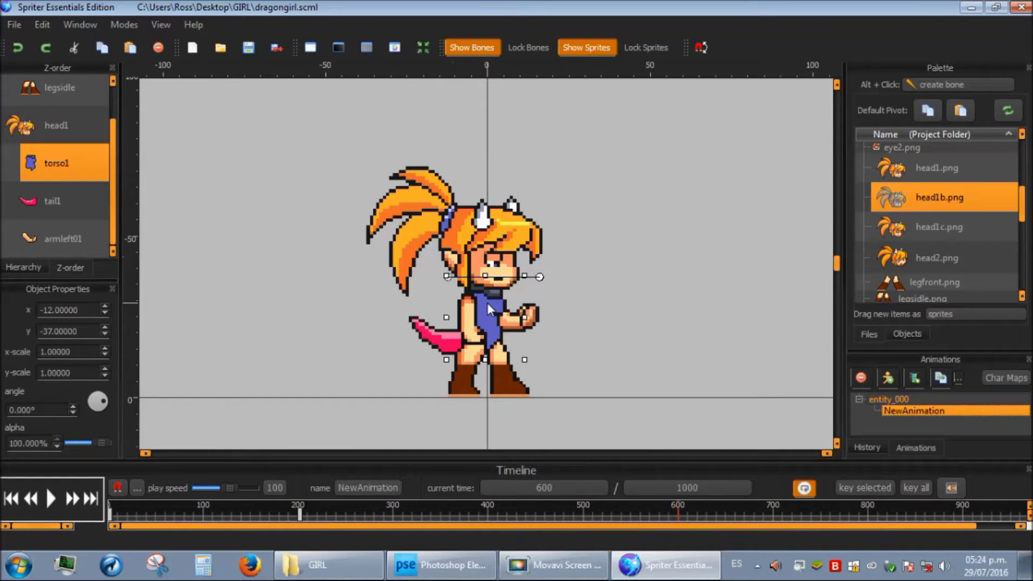
click(561, 488)
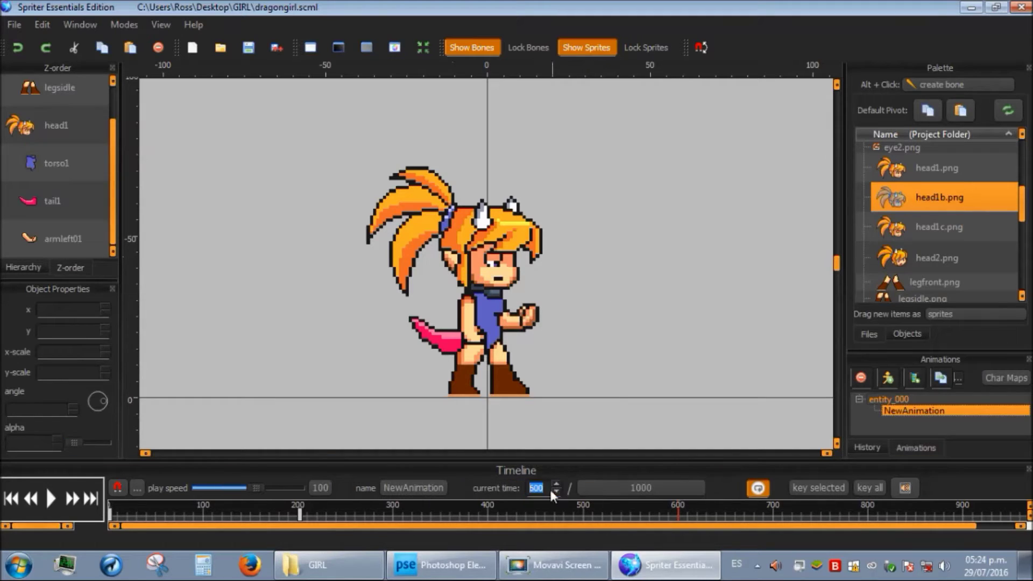
text(4)
key(Return)
click(506, 262)
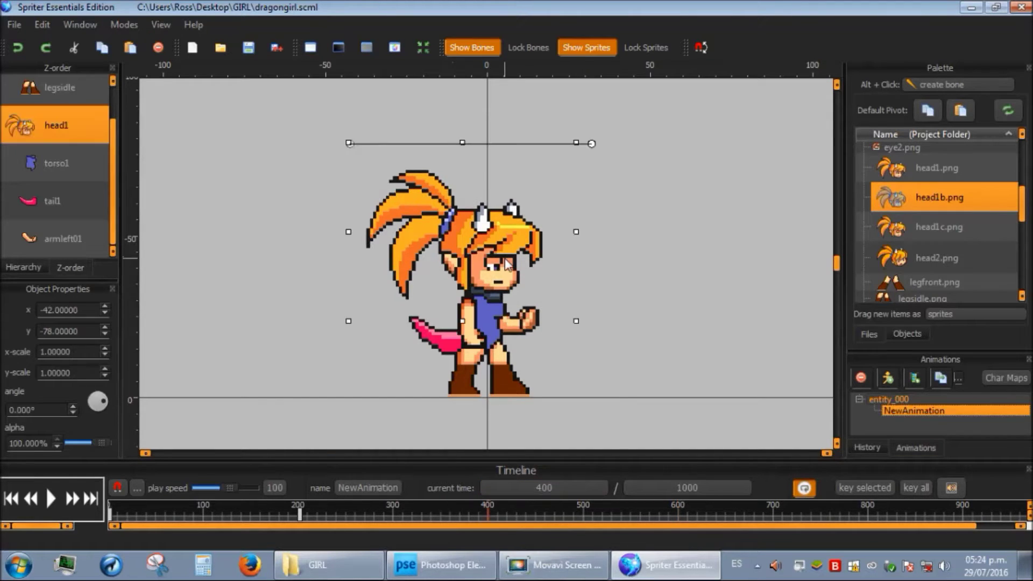
key(Down)
click(486, 321)
key(Down)
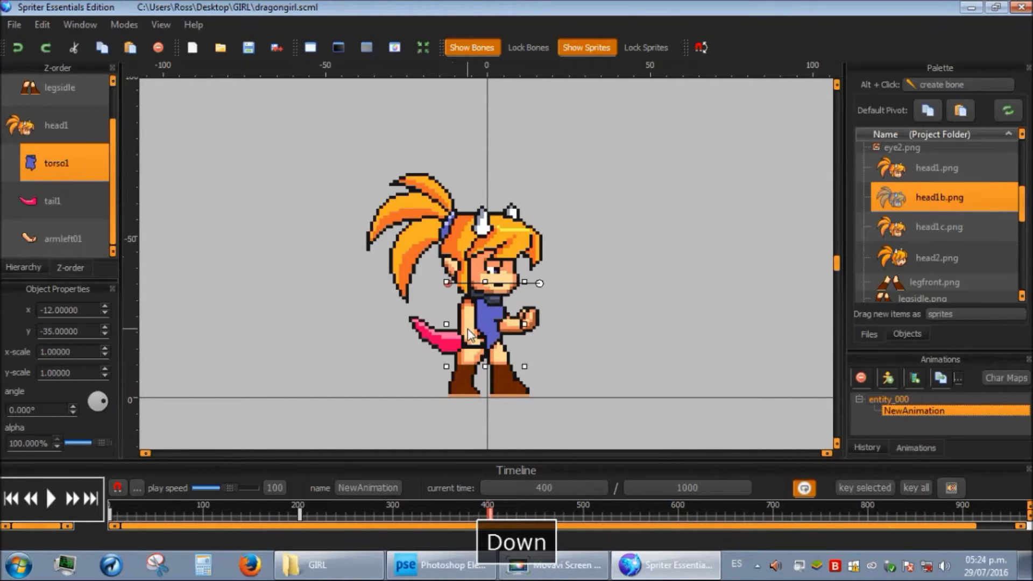
click(475, 334)
key(Down)
click(527, 324)
key(Down)
click(611, 342)
Swap the head to closed-eye head1c and the tail to tail5.
click(527, 253)
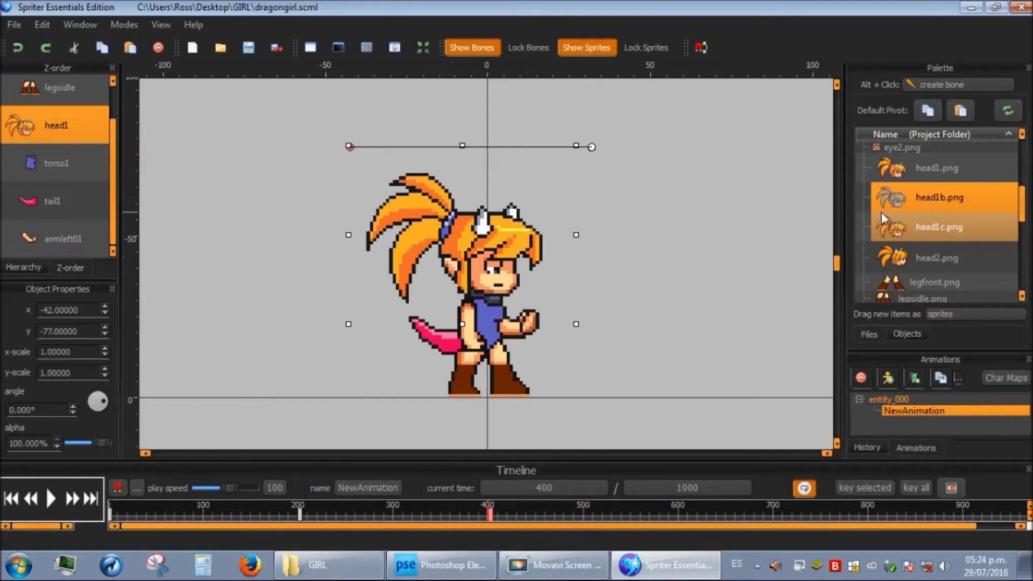
right_click(901, 230)
click(641, 349)
click(433, 336)
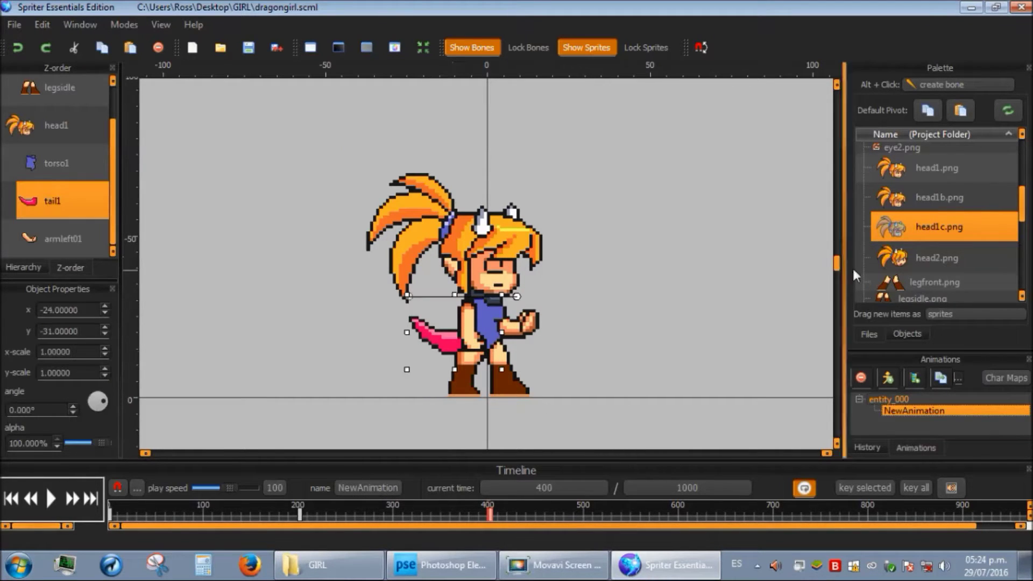
scroll(915, 253, down, 5)
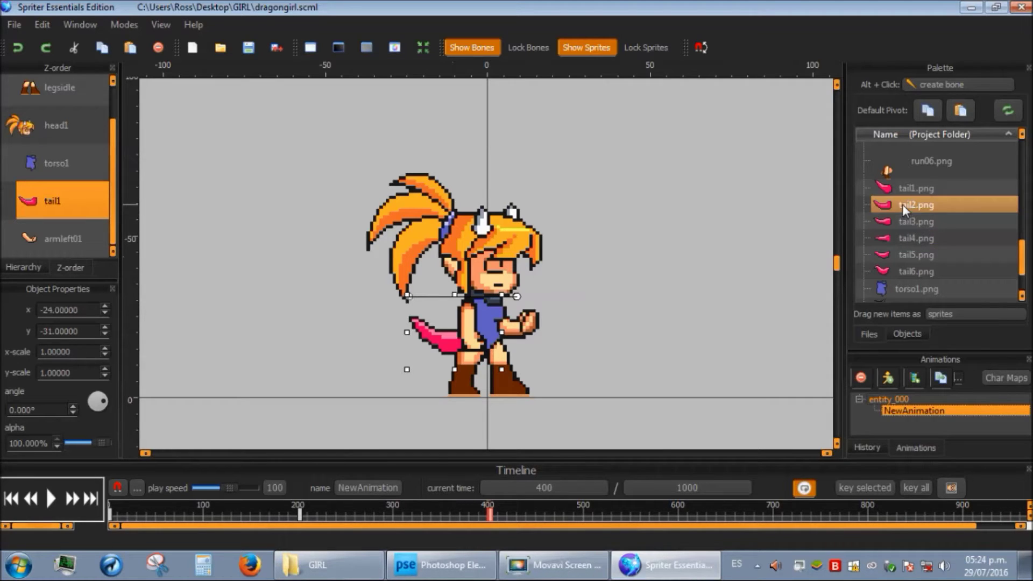
click(888, 258)
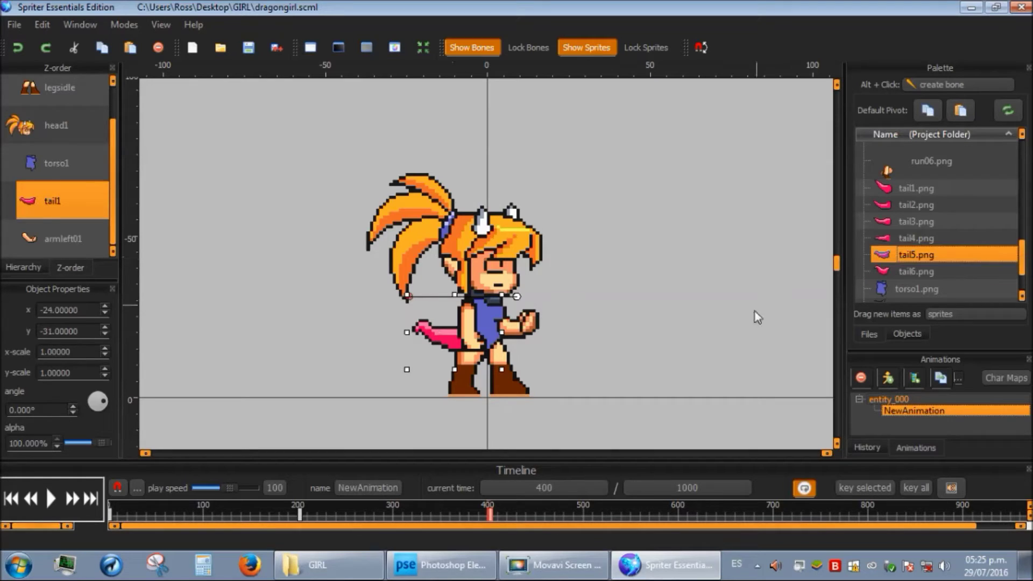
At 600 ms, swap the head back to open-eyed head1.
click(622, 405)
click(547, 488)
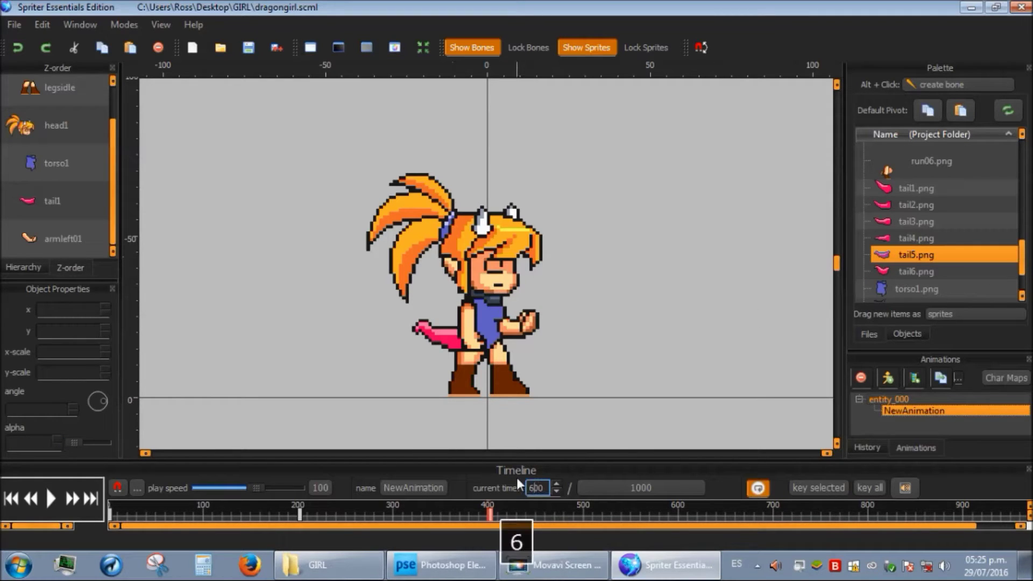
text(600)
key(Return)
click(493, 280)
scroll(918, 225, up, 3)
scroll(914, 215, up, 3)
click(894, 177)
click(741, 305)
Change the tail to tail6 and scrub through the animation to preview it.
click(457, 323)
scroll(892, 243, down, 5)
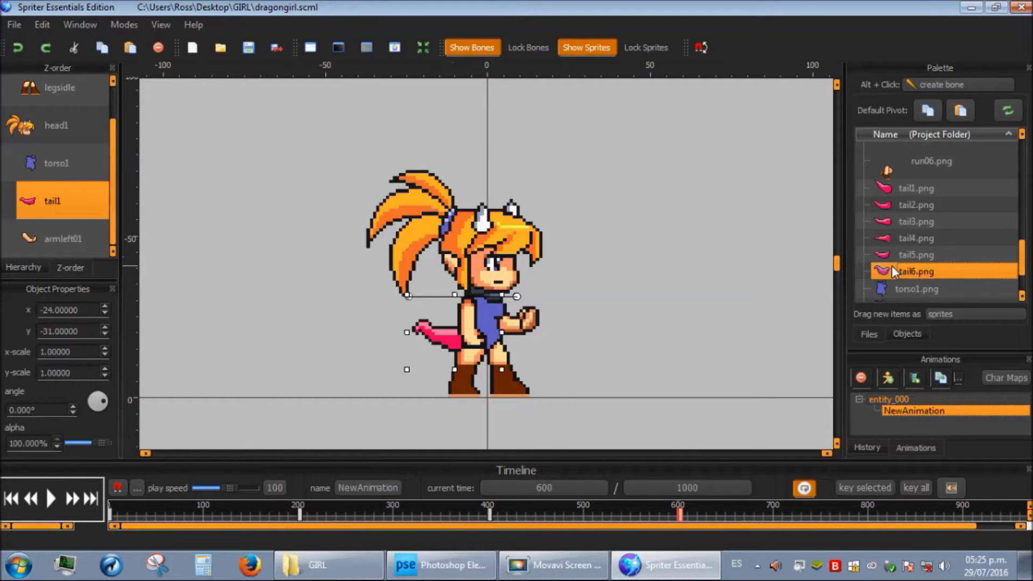
click(893, 271)
click(708, 320)
click(139, 512)
mouse_move(139, 509)
mouse_down()
mouse_move(725, 521)
mouse_move(409, 487)
mouse_move(534, 504)
mouse_move(674, 499)
mouse_move(486, 509)
mouse_move(680, 504)
mouse_up()
Readjust the torso position by one pixel at 600 ms.
click(557, 488)
text(600)
key(Return)
click(492, 311)
key(Up)
key(Down)
key(Down)
key(Up)
click(604, 310)
Scrub the timeline to preview the idle poses and return to the start.
click(110, 514)
mouse_move(95, 512)
mouse_down()
mouse_move(691, 517)
mouse_move(120, 501)
mouse_move(644, 484)
mouse_up()
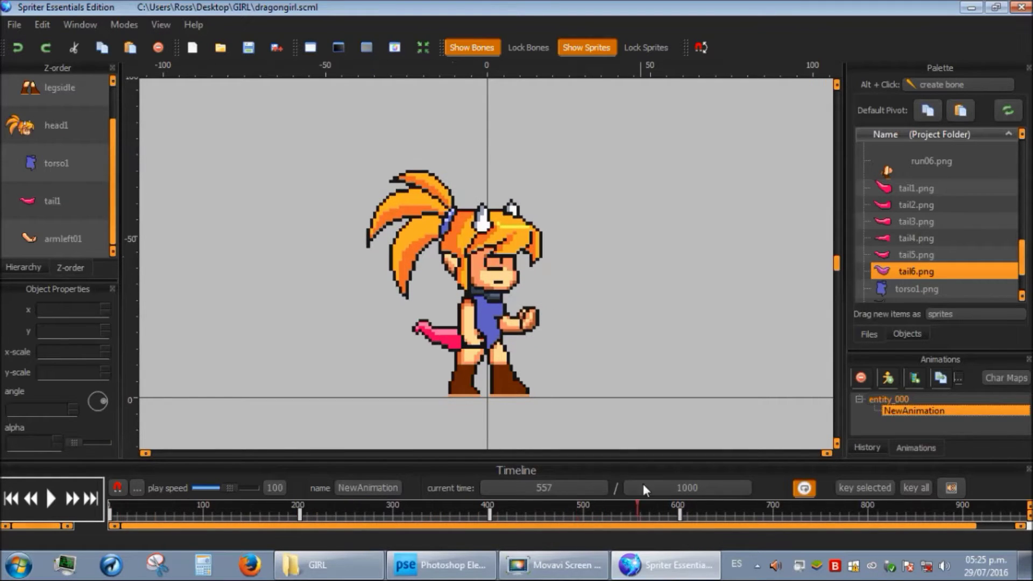
mouse_move(331, 505)
mouse_down()
mouse_move(396, 486)
mouse_move(753, 469)
mouse_move(102, 452)
mouse_up()
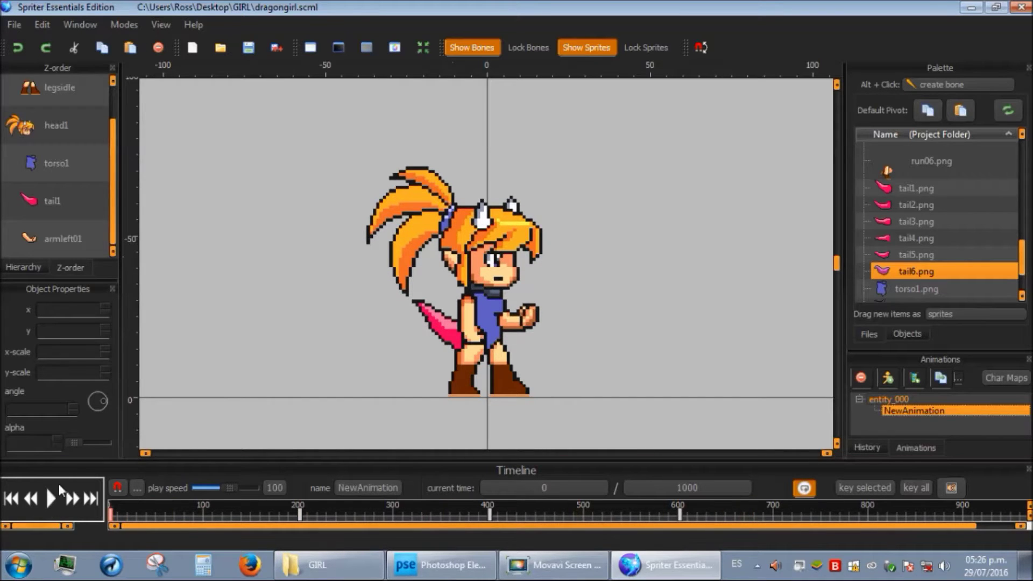
Play the idle animation, pause, and return to time 600.
click(46, 506)
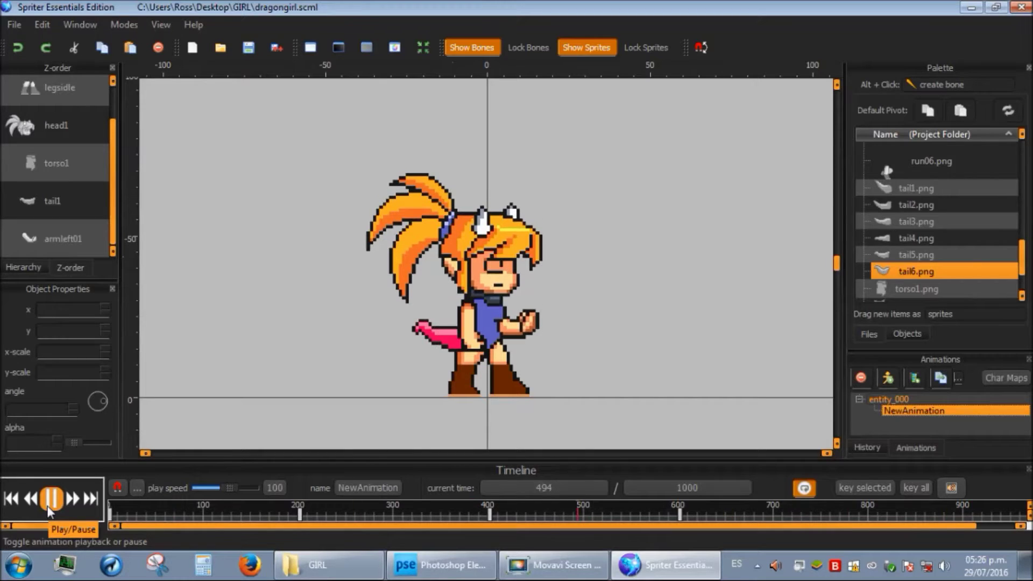
click(48, 507)
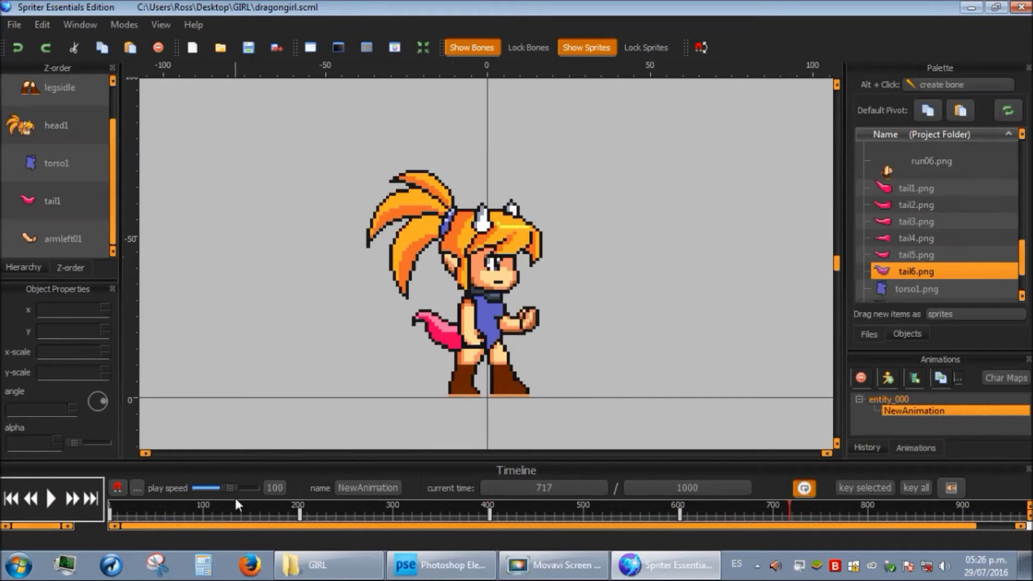
click(714, 514)
click(556, 490)
click(556, 490)
click(556, 490)
key(Return)
Swap the head at 600 ms to the head1b image.
scroll(912, 244, up, 5)
click(902, 269)
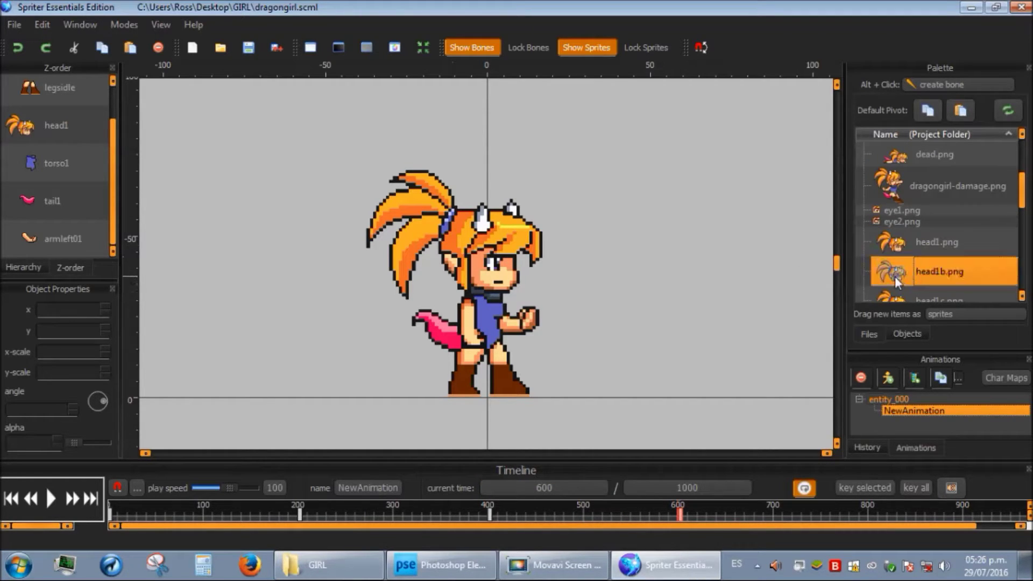
click(498, 256)
right_click(897, 272)
click(905, 278)
click(711, 317)
Review the playback at 600 ms and name the animation 'idle'.
click(53, 499)
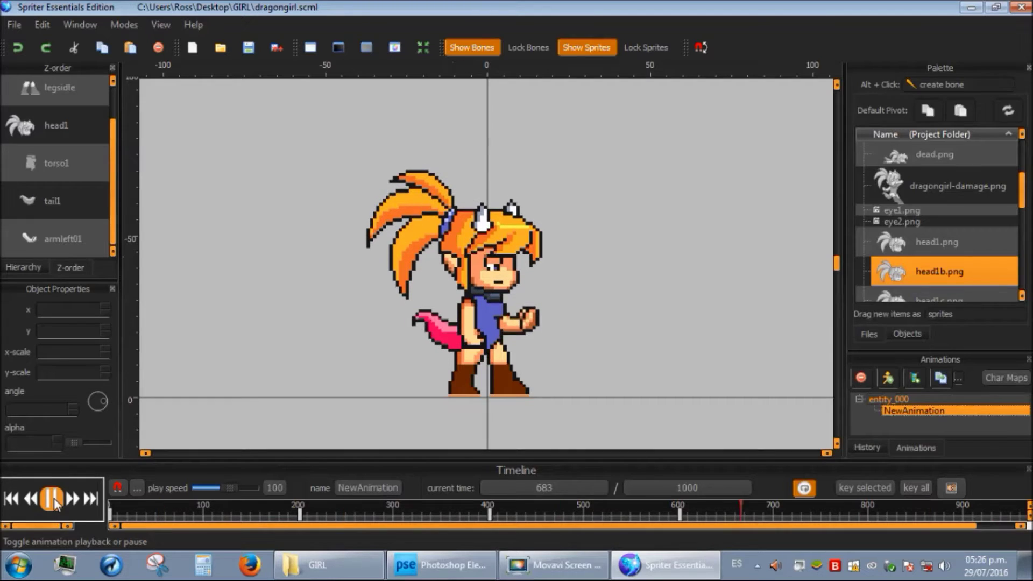
click(52, 499)
click(538, 487)
text(600)
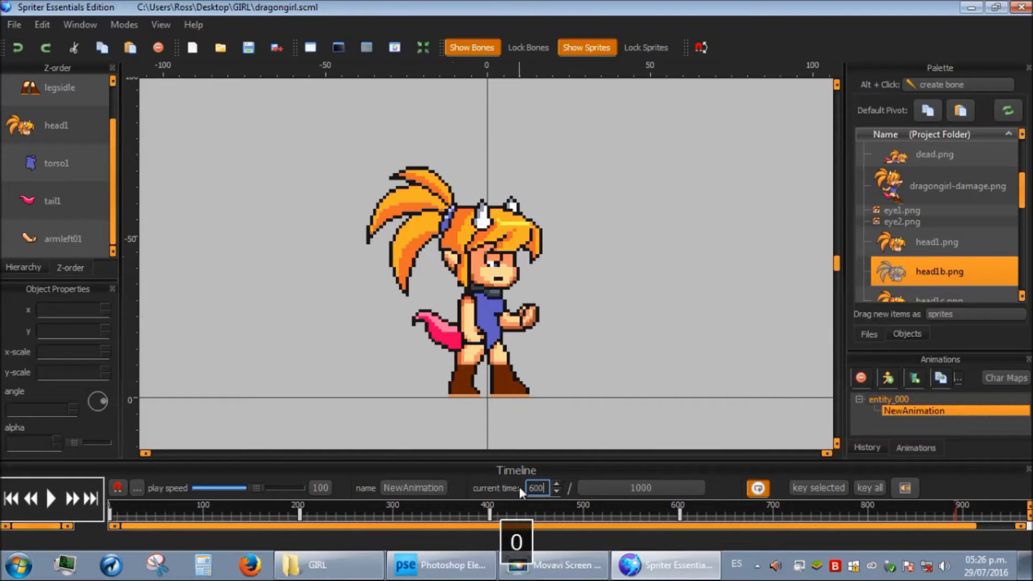
key(Return)
click(473, 245)
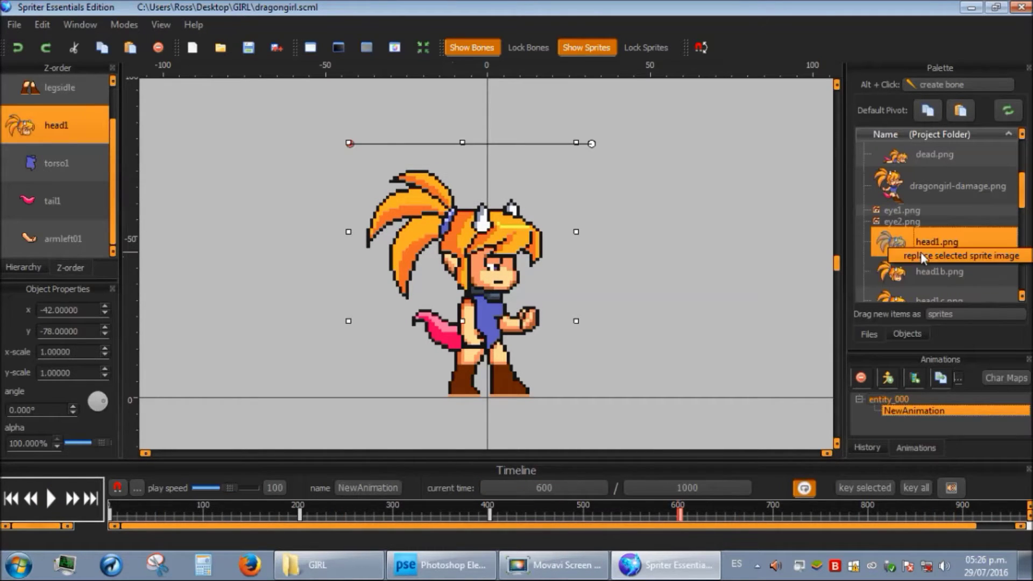
click(52, 500)
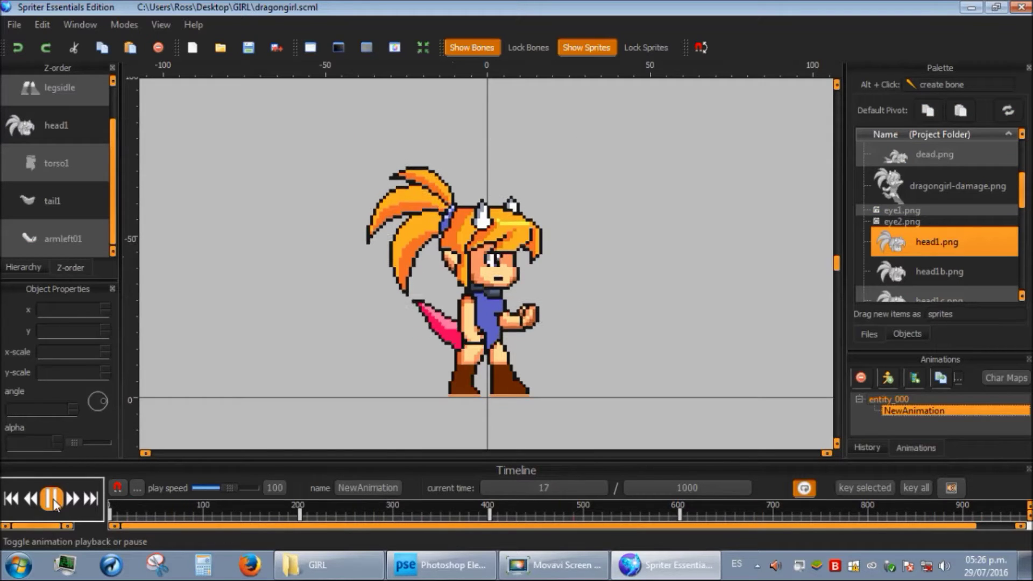
click(52, 499)
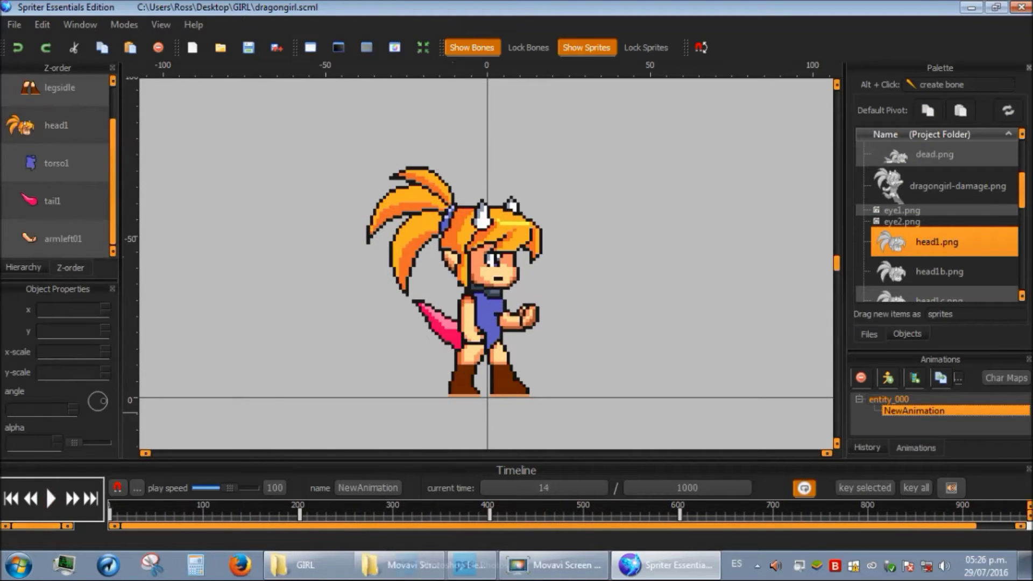
text(idle)
key(Return)
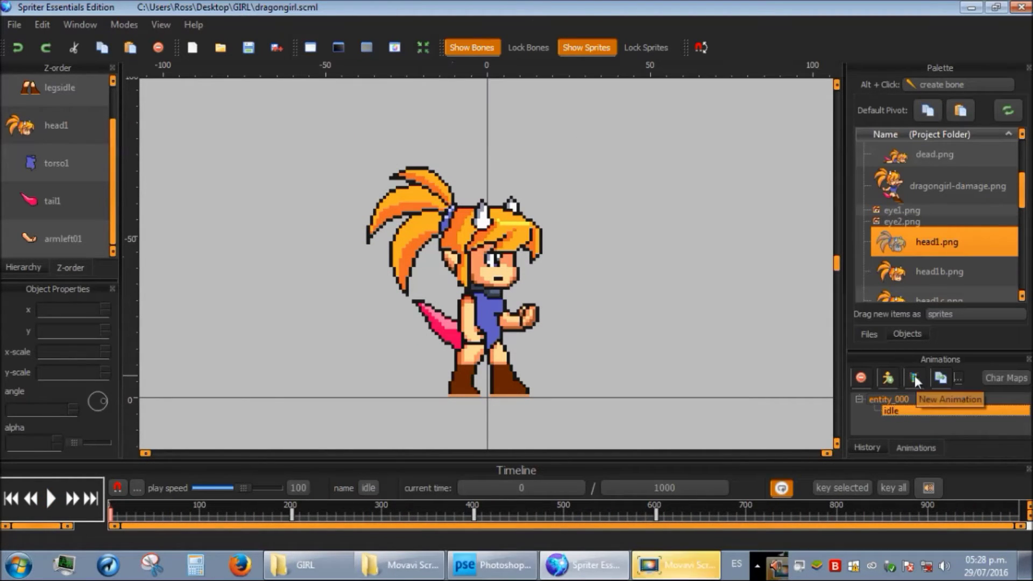
Add a new animation and paste copies of all the idle pose sprites into it.
click(895, 378)
click(891, 411)
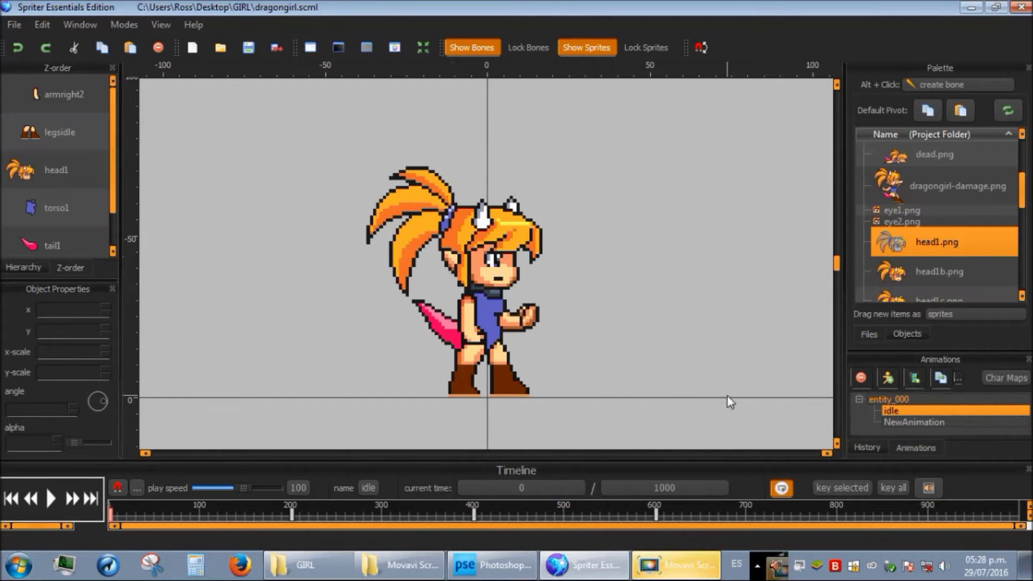
drag(632, 396, 320, 126)
key(ctrl+c)
click(894, 422)
key(ctrl+v)
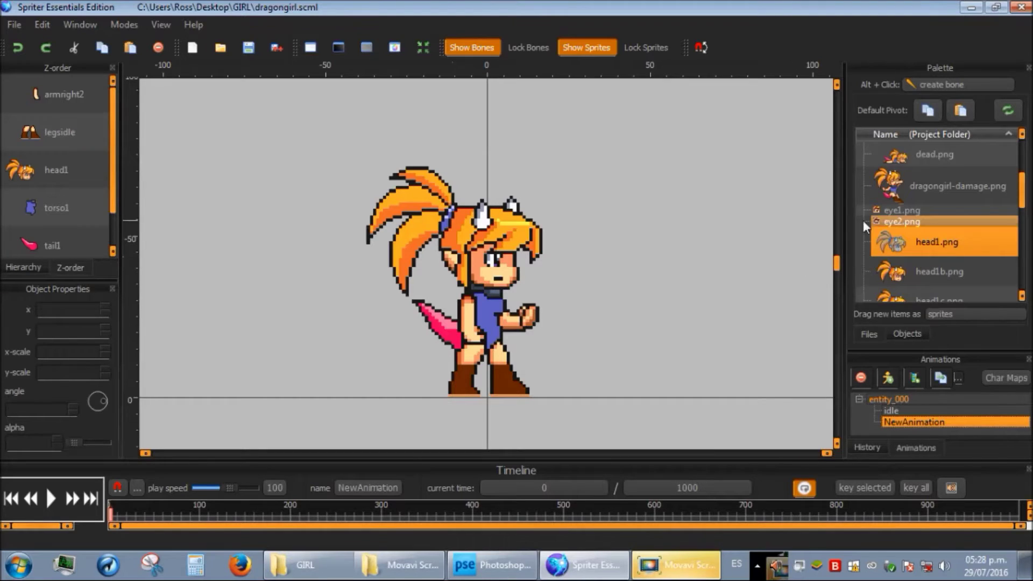
Swap the legs image for run01.png and move the legs up under the torso.
scroll(891, 225, down, 3)
click(526, 357)
right_click(886, 269)
click(899, 273)
drag(545, 423, 568, 338)
scroll(644, 355, down, 4)
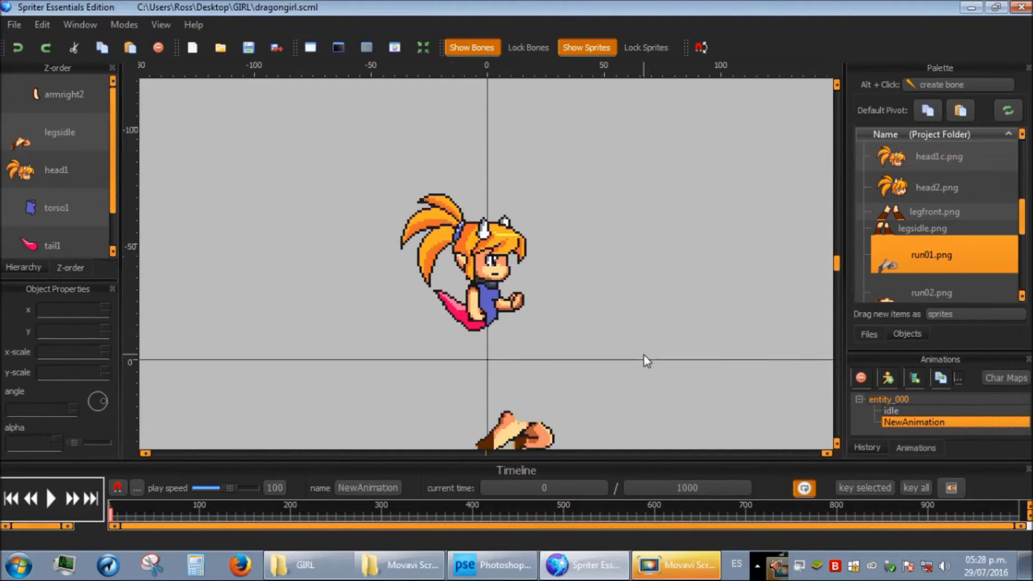
drag(515, 404, 480, 326)
scroll(506, 339, up, 5)
drag(499, 367, 505, 360)
Replace torso1 with torso3.png on the body and shift the head right and down.
click(503, 313)
click(505, 318)
scroll(901, 267, down, 6)
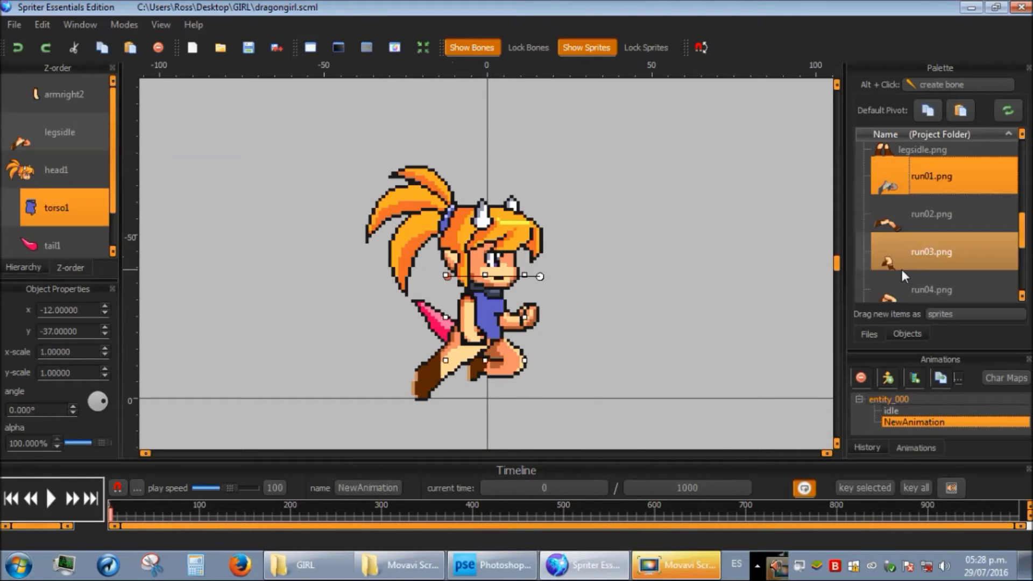
drag(889, 258, 581, 328)
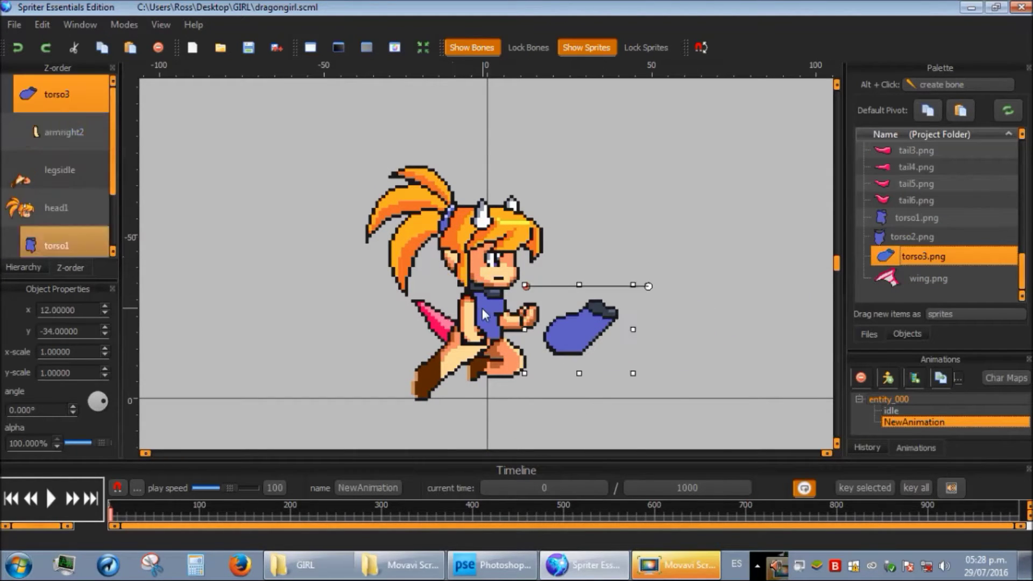
click(498, 296)
key(Delete)
click(891, 412)
click(914, 422)
drag(584, 336, 498, 333)
drag(501, 272, 533, 288)
Reorder the arm sprites, shift the left arm slightly right, and delete armright2.
click(469, 307)
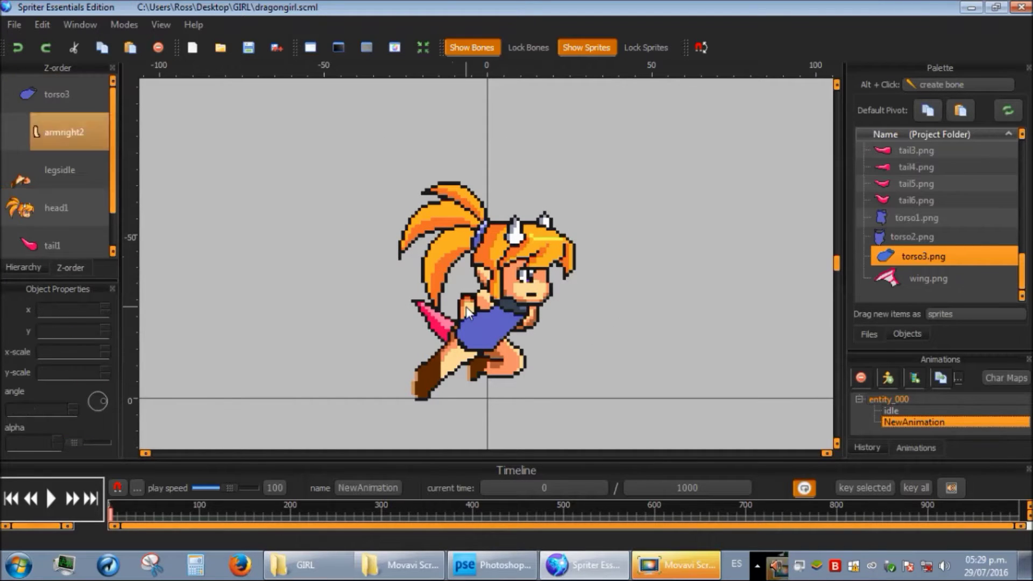
key(ctrl+Up)
click(531, 323)
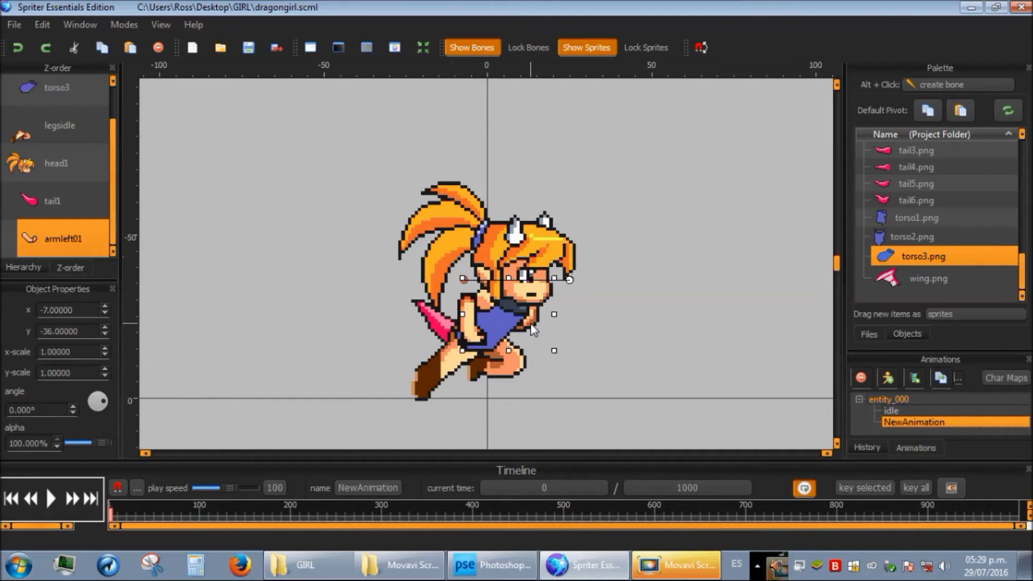
key(ctrl+Up)
drag(530, 323, 540, 339)
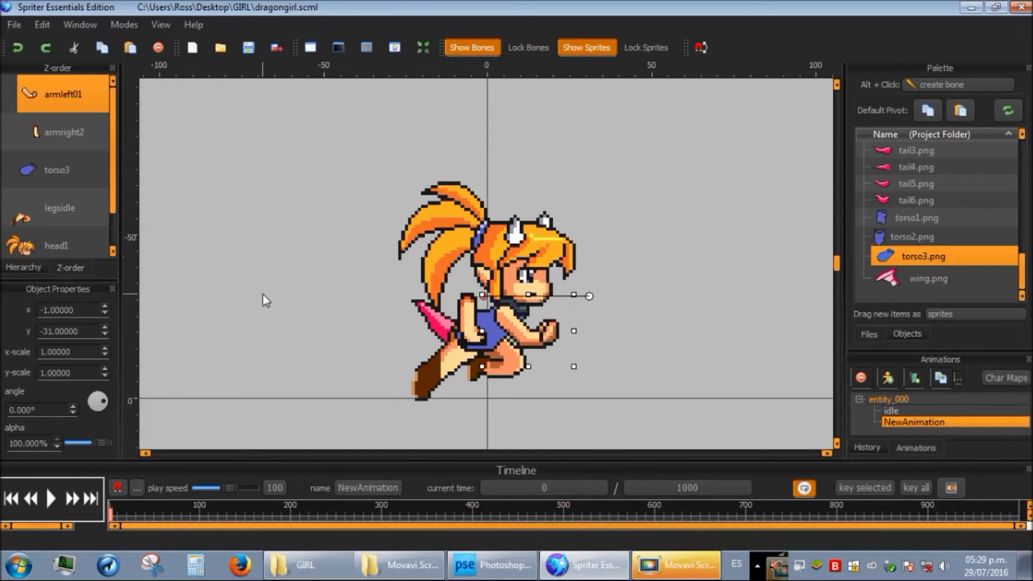
key(ctrl+Down)
key(ctrl+Down)
click(625, 373)
click(473, 326)
scroll(936, 210, up, 8)
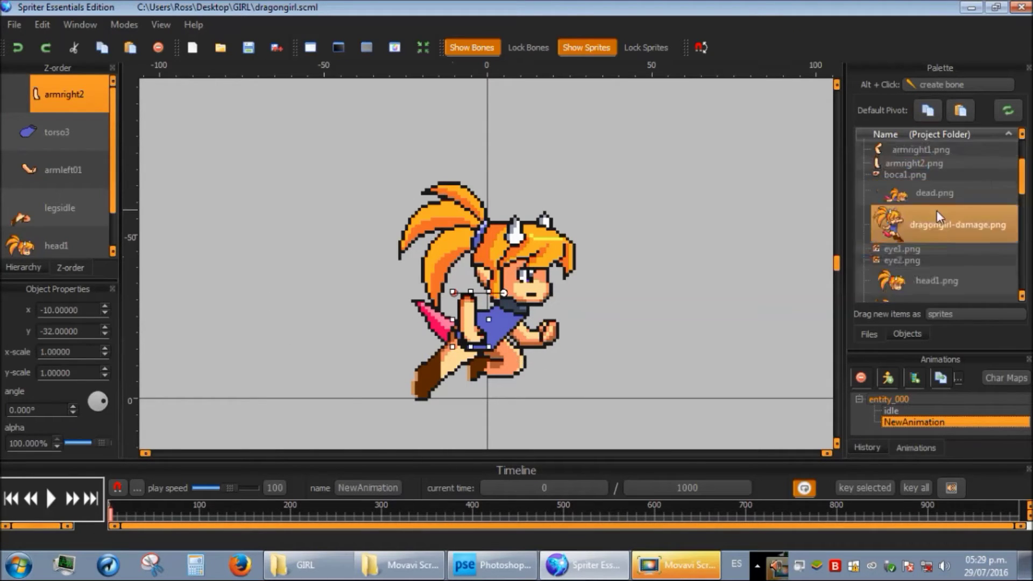
key(Delete)
click(909, 207)
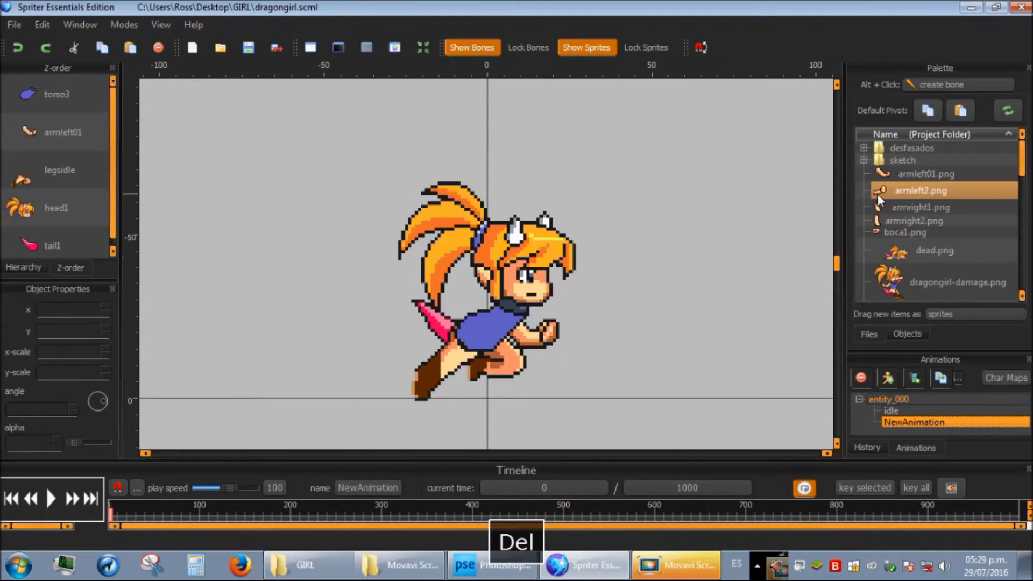
Move the head slightly right and down and bring it to the front.
click(462, 298)
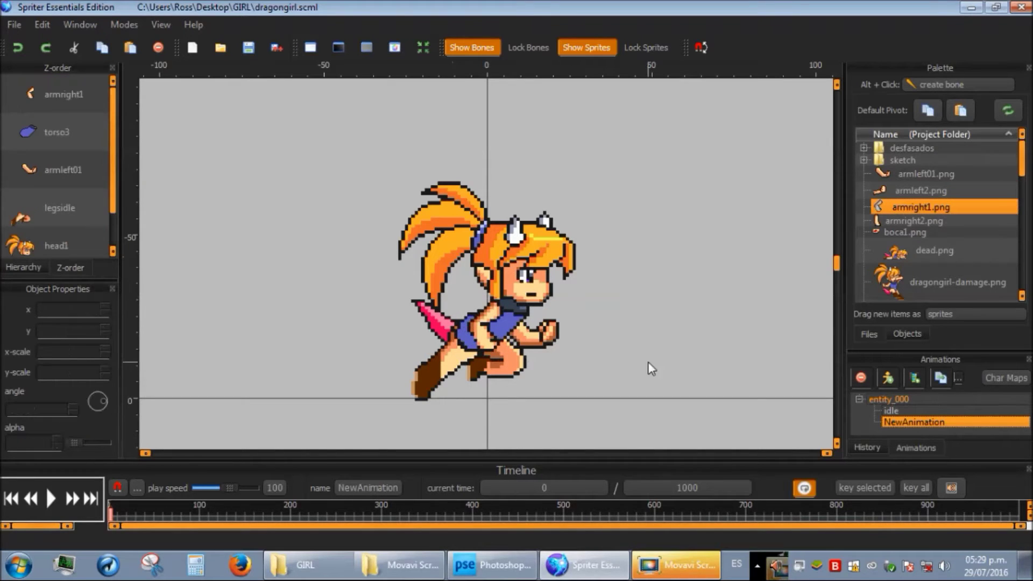
scroll(968, 226, down, 10)
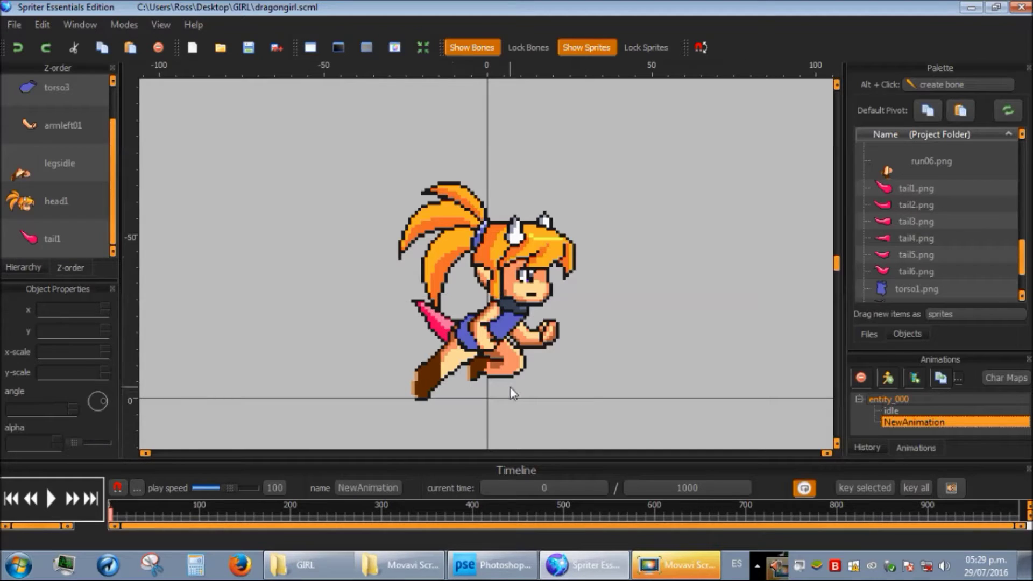
click(521, 292)
drag(521, 292, 535, 295)
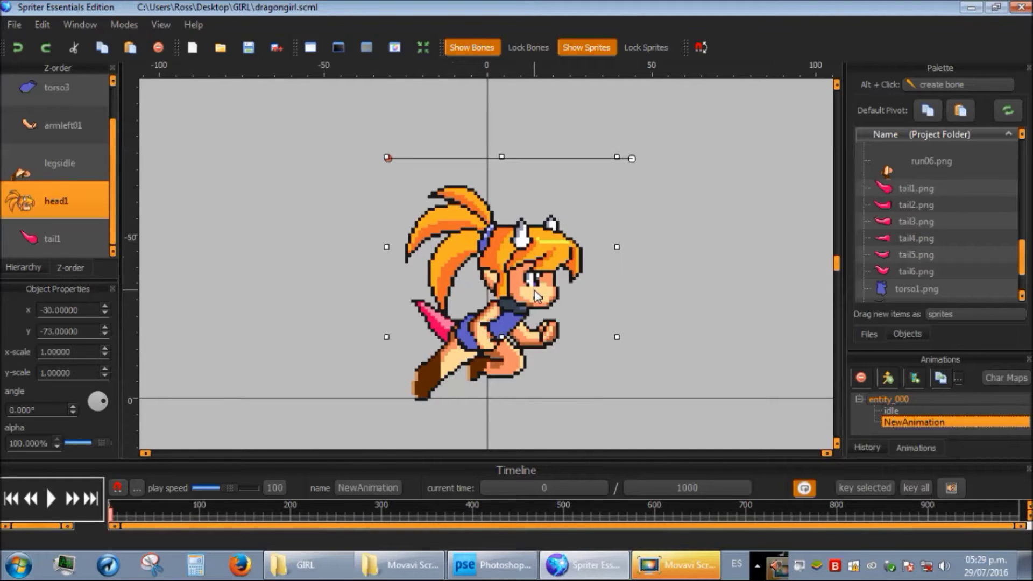
key(ctrl+Up)
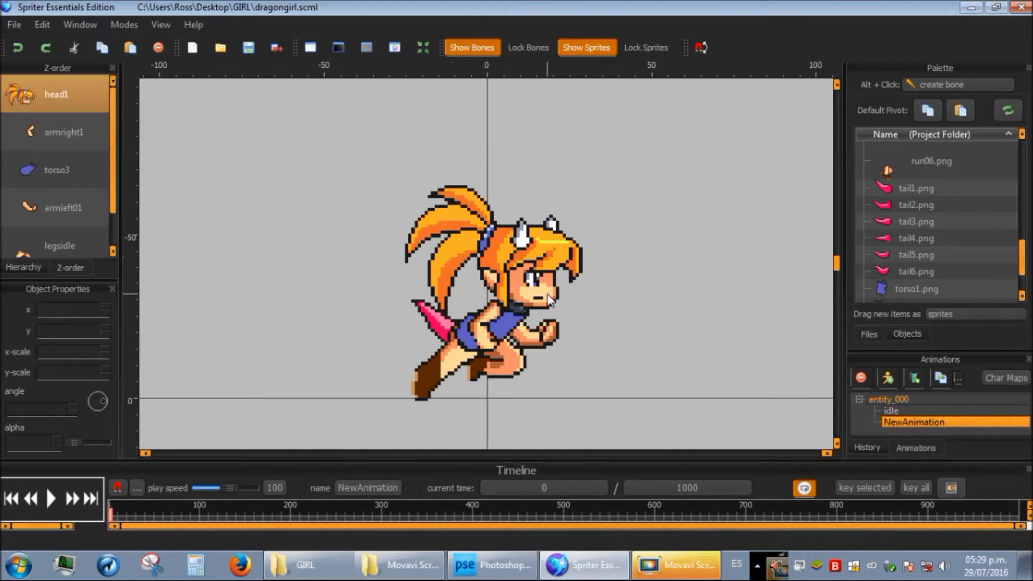
Nudge the legs one unit right and up, and fine-tune the tail's position.
click(487, 334)
click(480, 384)
click(449, 366)
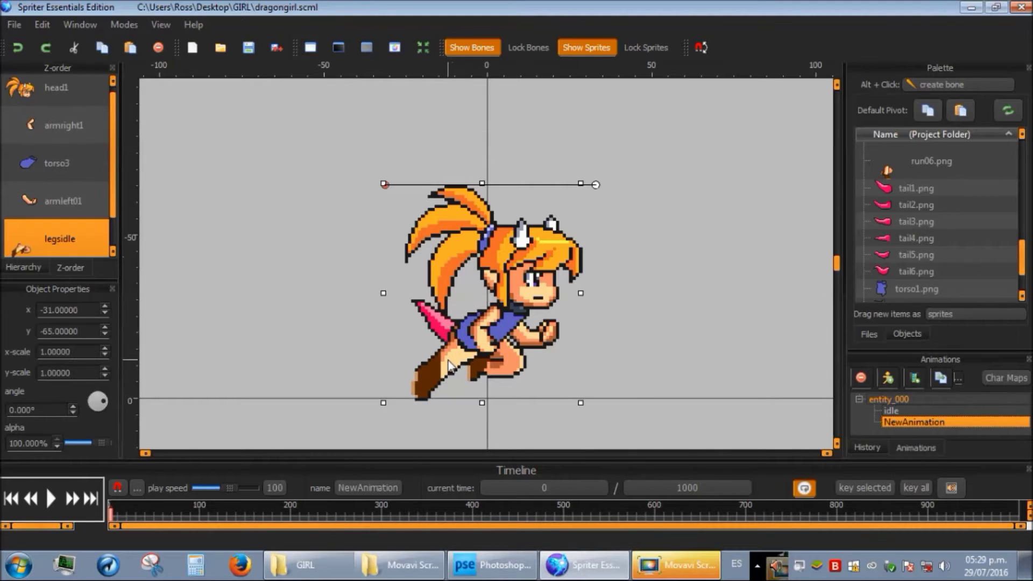
key(Right)
key(Up)
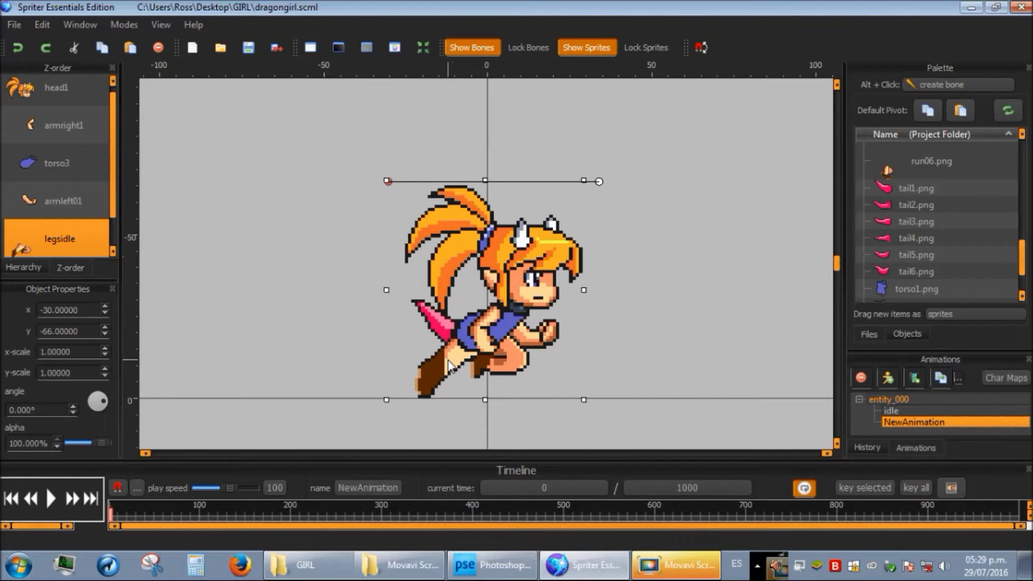
click(436, 326)
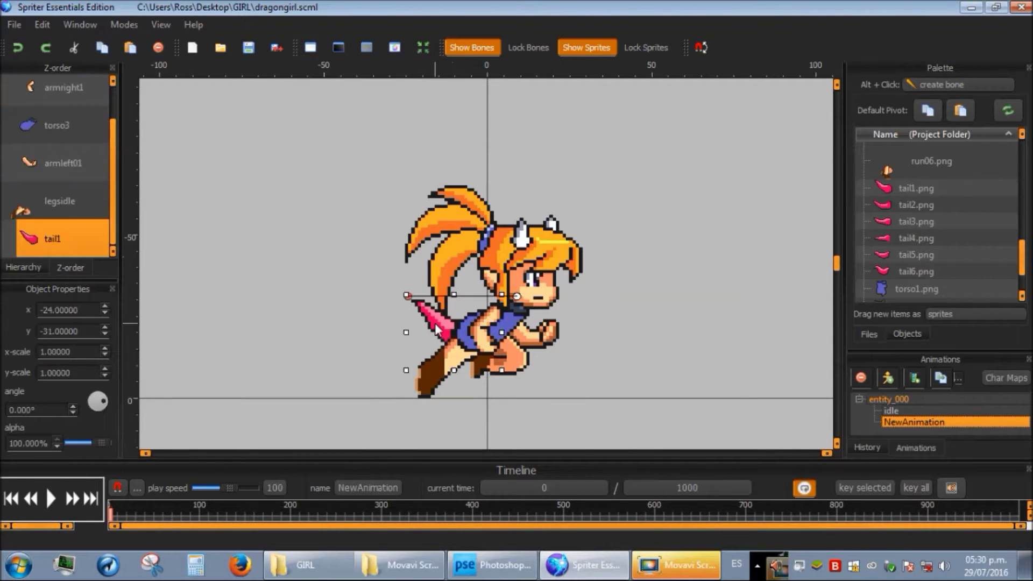
key(Left)
key(Right)
key(Right)
click(699, 353)
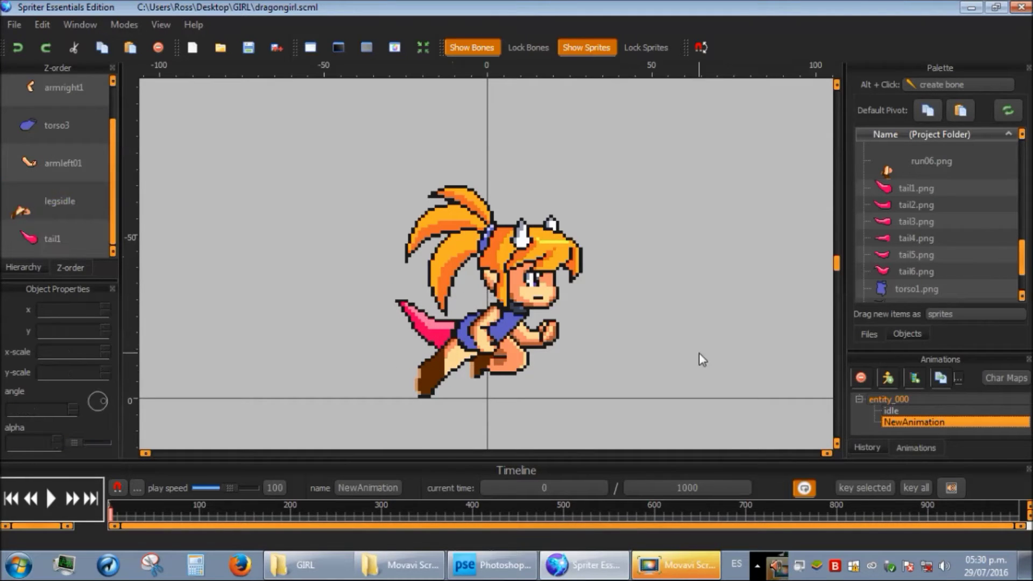
Compare the running pose against the idle pose by switching between the two animations.
click(887, 411)
click(899, 422)
click(895, 409)
click(903, 424)
click(898, 412)
click(904, 424)
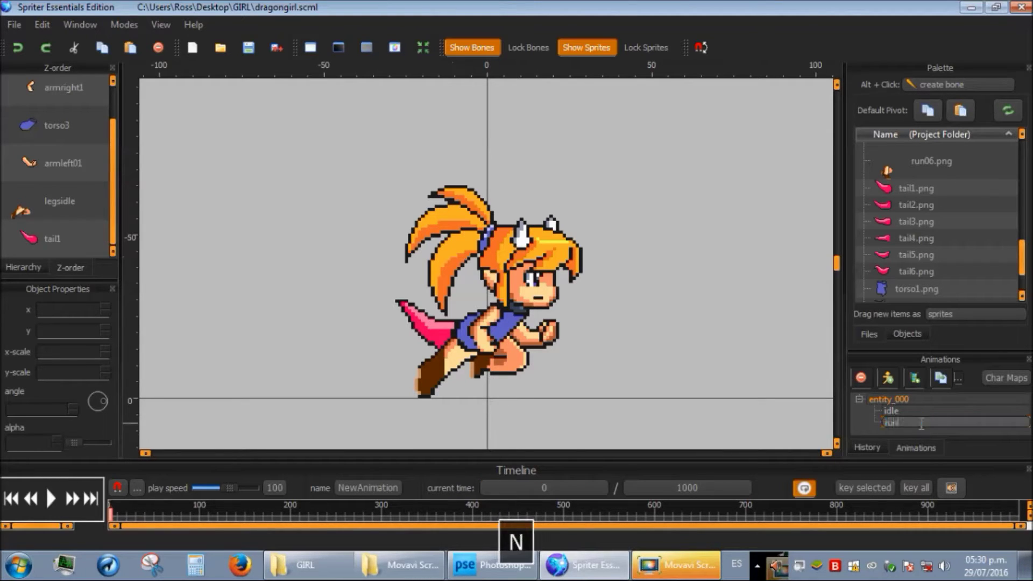
Confirm the animation name 'run' and set the current time to 200.
key(Return)
double_click(502, 487)
text(200)
key(Return)
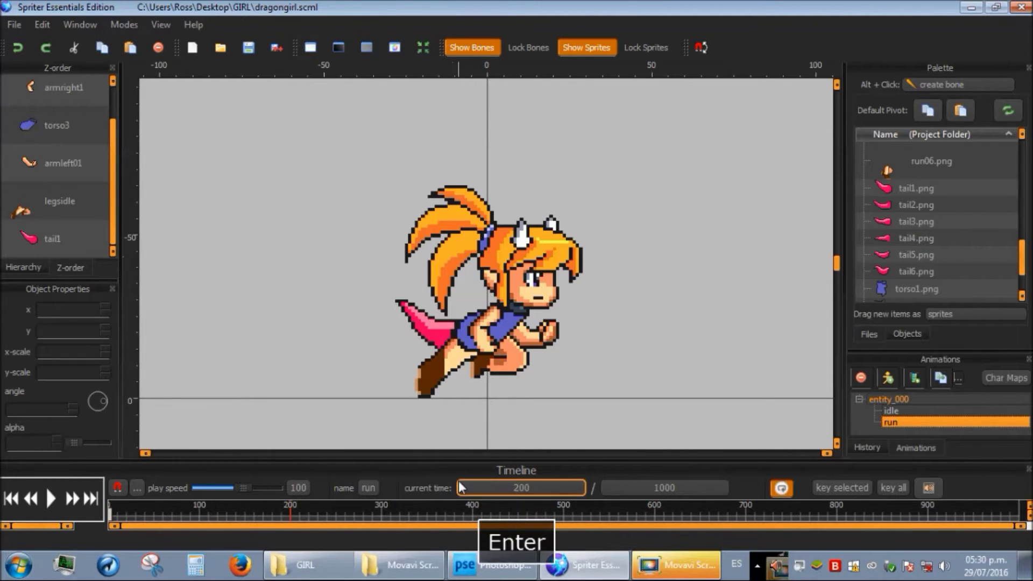
Replace the idle legs with the run02 sprite and settle it in the drawing order.
scroll(967, 226, down, 2)
scroll(970, 240, up, 5)
scroll(970, 241, up, 2)
scroll(969, 247, down, 2)
drag(889, 211, 387, 188)
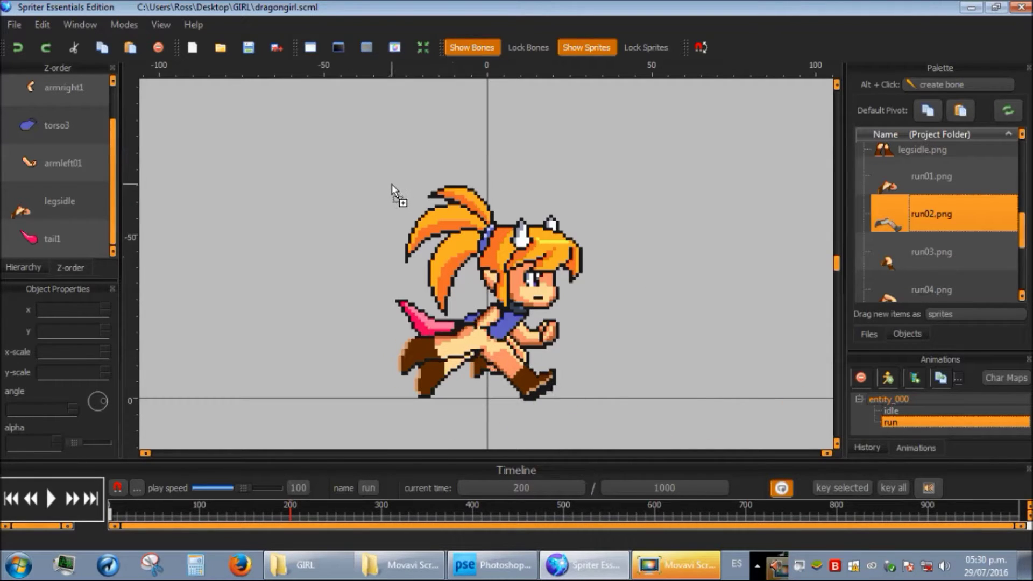
key(Delete)
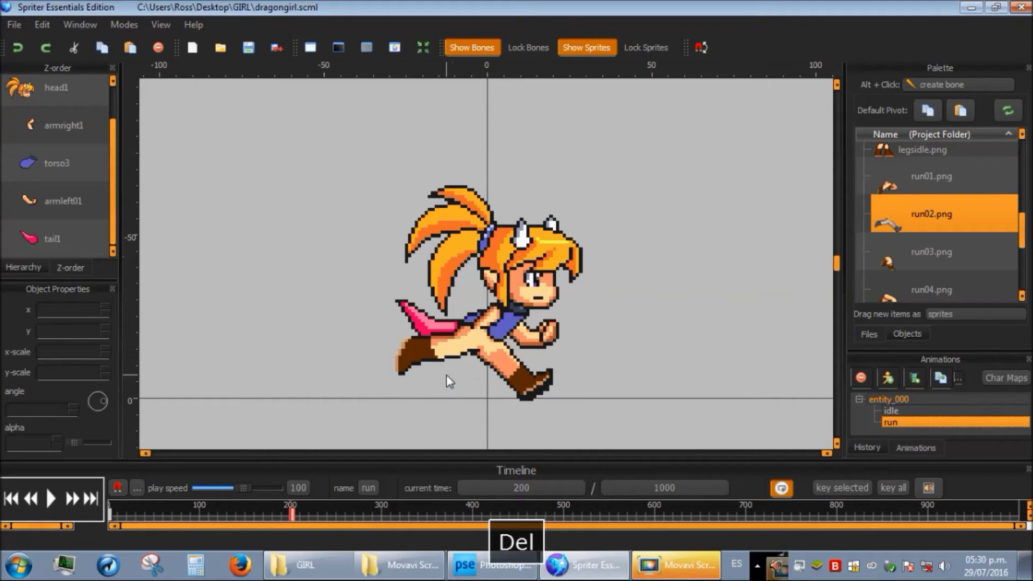
click(498, 353)
key(ctrl+Down)
key(ctrl+Down)
key(ctrl+Up)
click(761, 348)
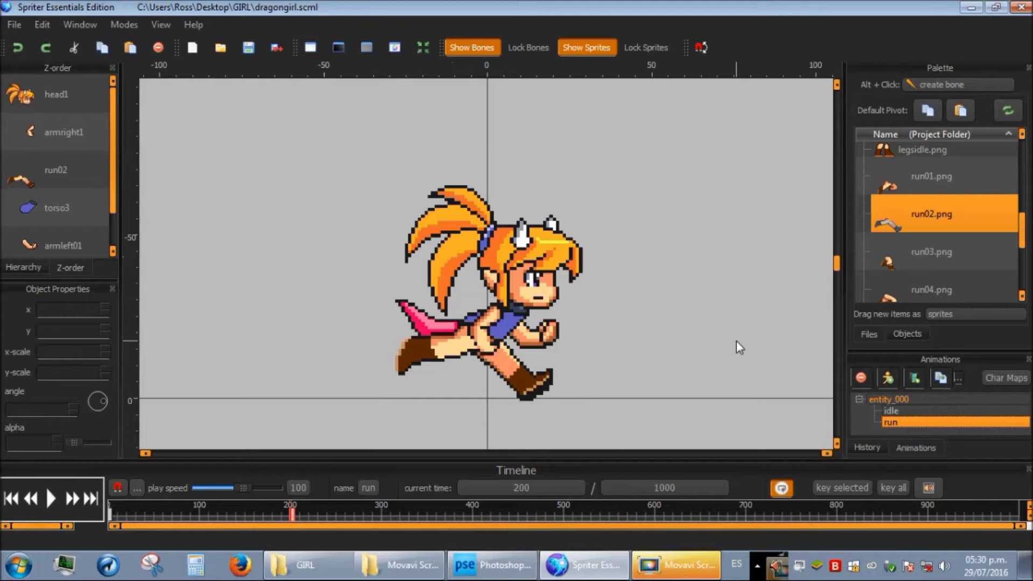
Return to time 200 and nudge the run02 legs up slightly.
click(289, 507)
click(525, 488)
key(Return)
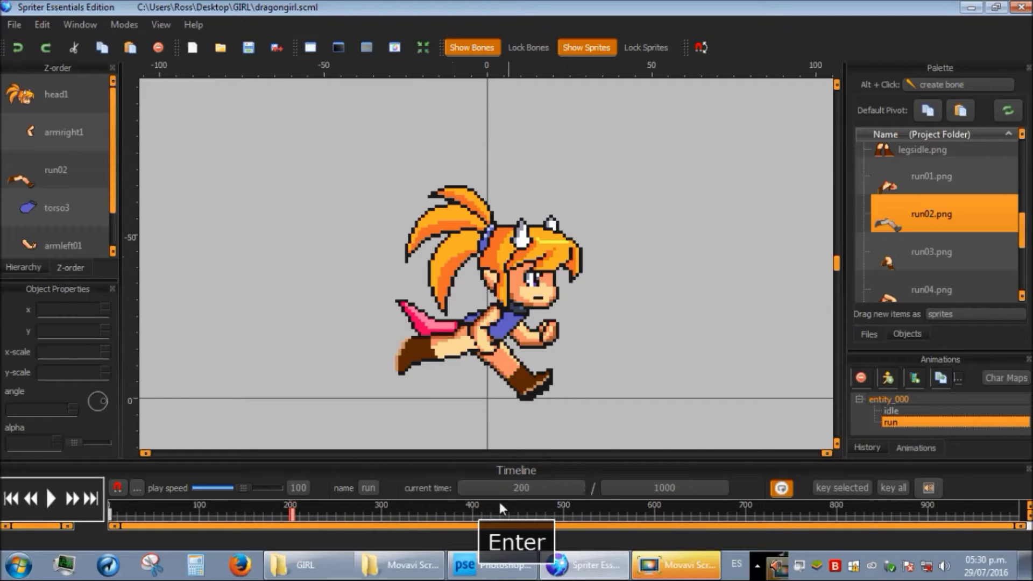
click(520, 398)
key(Up)
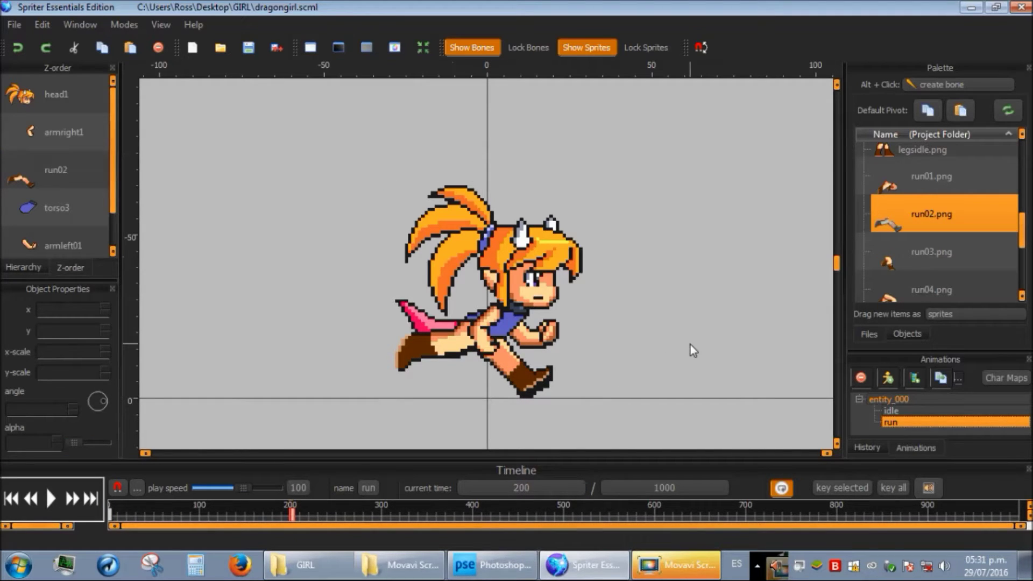
At time 400, replace the run02 legs with run03, reorder them, and nudge them one unit left.
click(554, 484)
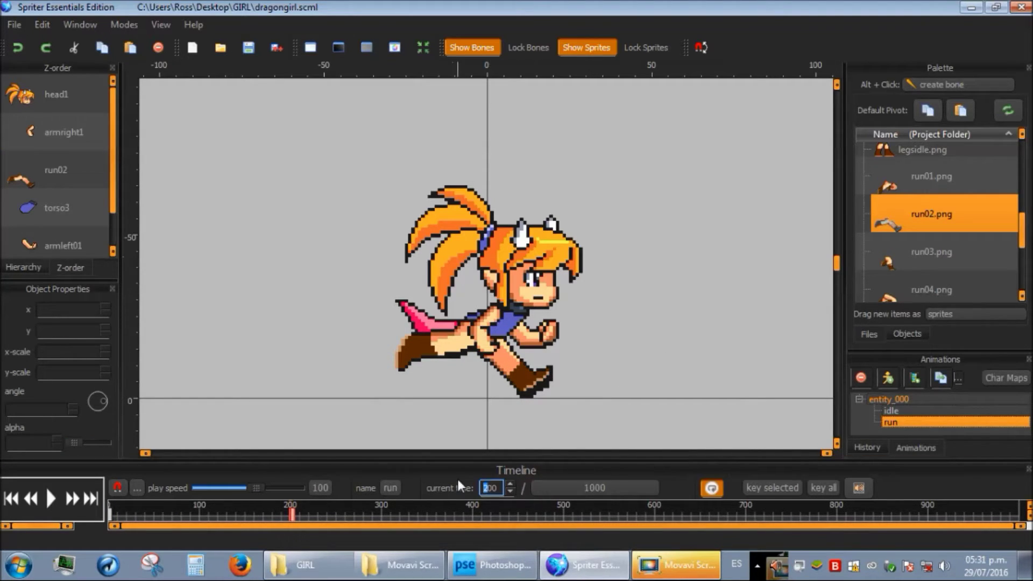
text(4)
key(Return)
click(896, 260)
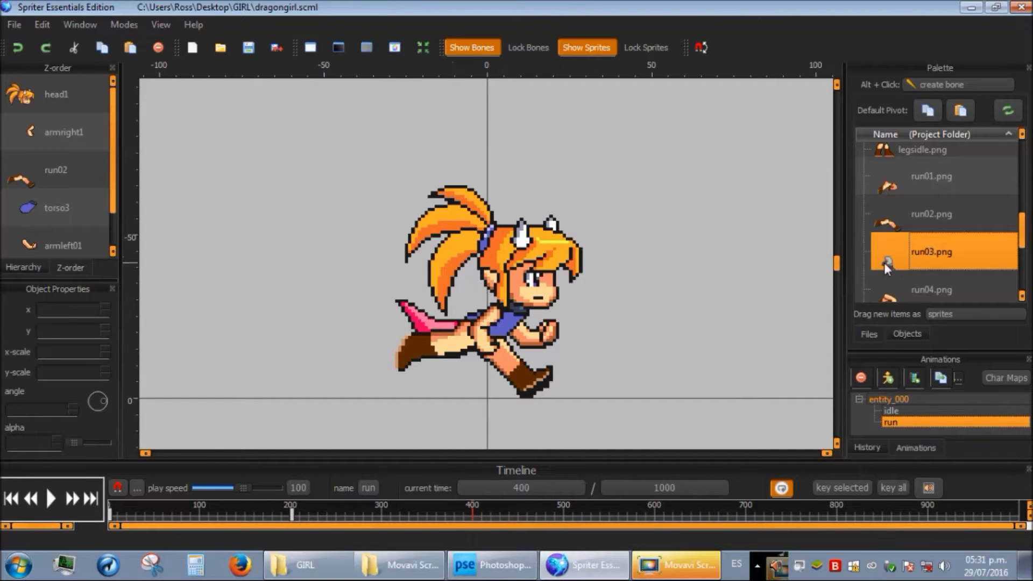
drag(445, 326, 395, 183)
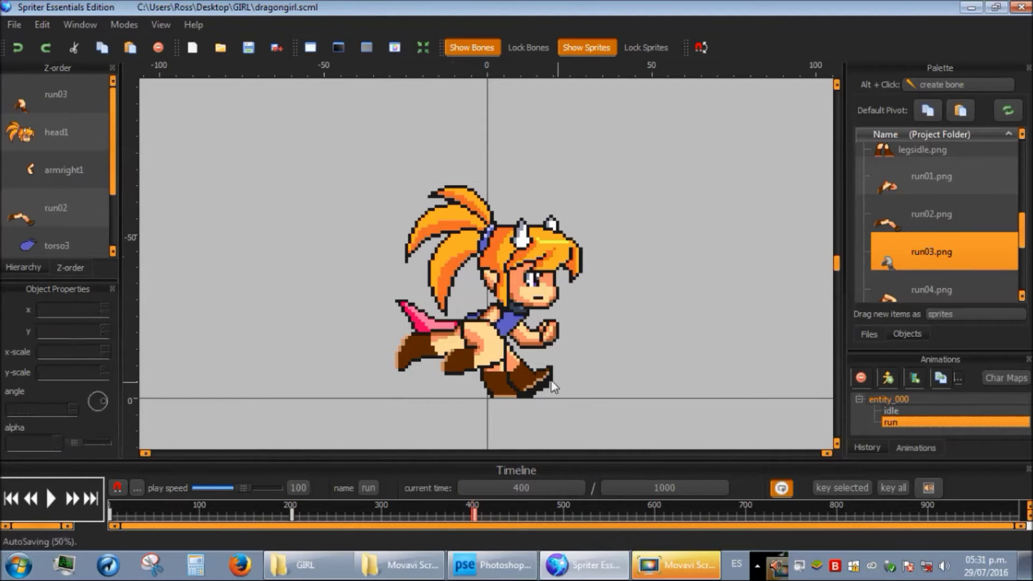
click(546, 379)
key(Delete)
click(489, 367)
key(ctrl+Down)
key(ctrl+Down)
key(ctrl+Down)
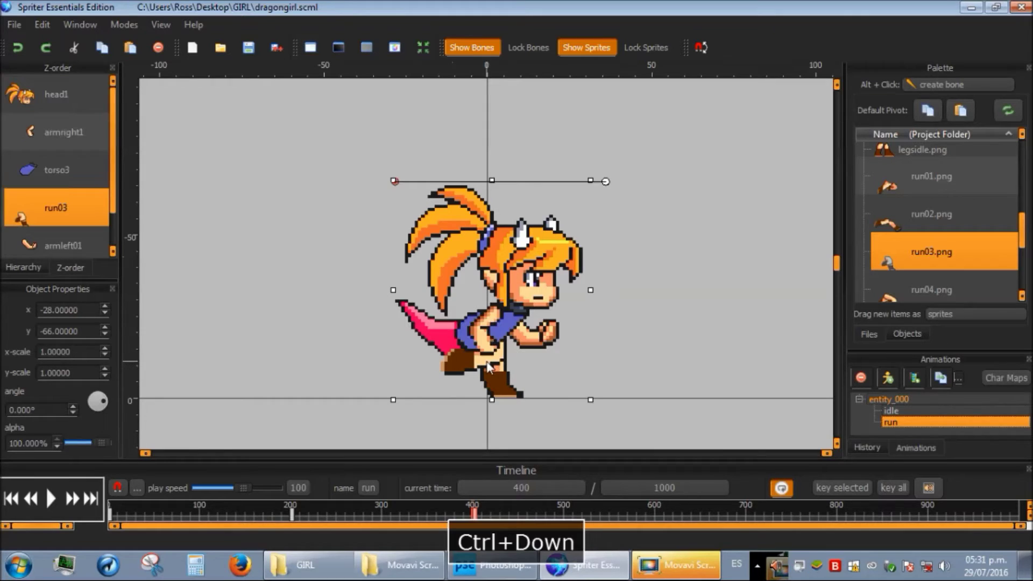
key(ctrl+Up)
key(Left)
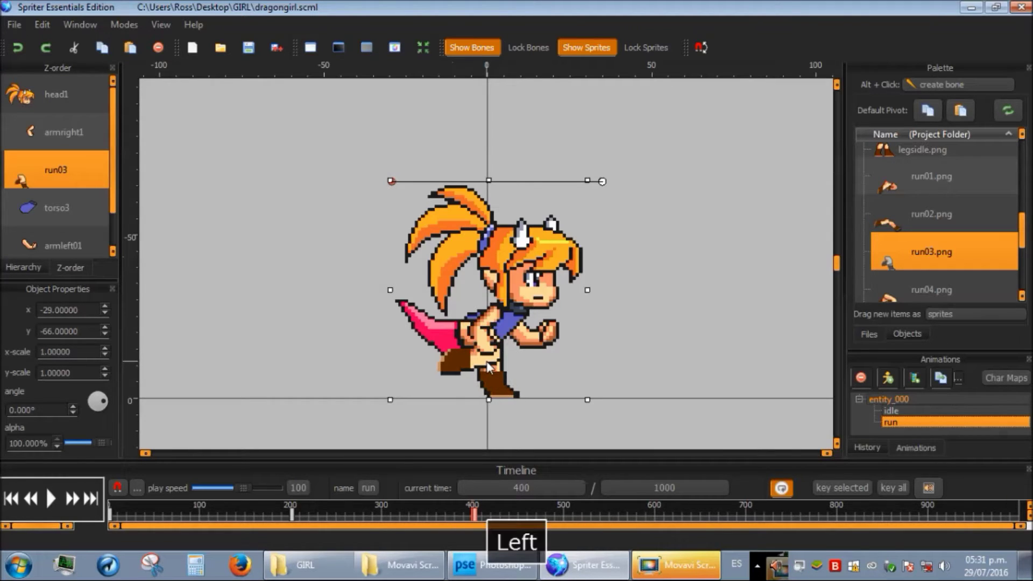
click(653, 345)
Raise the first-frame legs above the torso and preview the run poses across the timeline.
drag(119, 515, 98, 525)
click(405, 388)
key(ctrl+Up)
key(ctrl+Up)
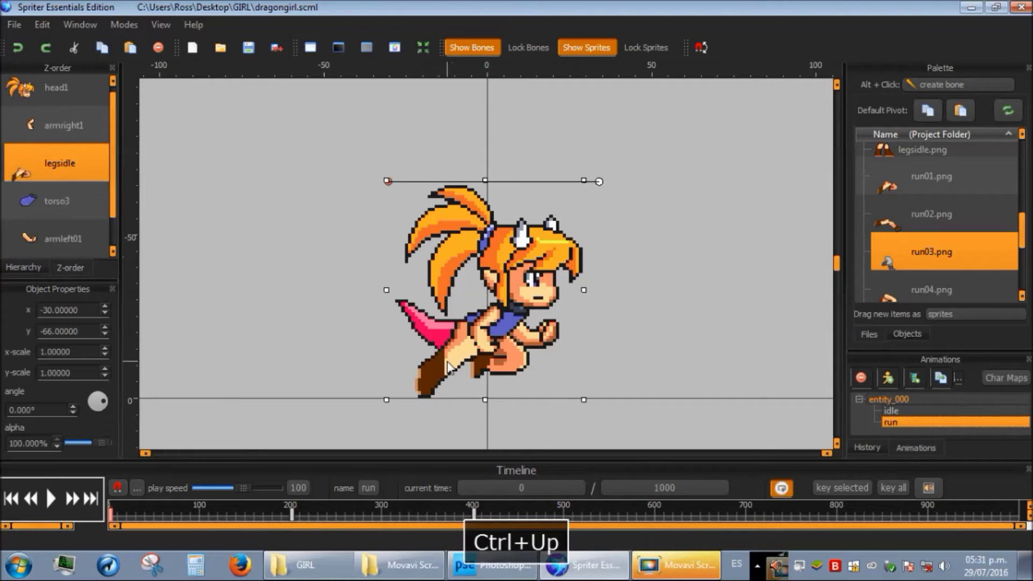
click(718, 308)
drag(139, 510, 477, 524)
Set the current time to 600 and add the run04 legs to the character.
double_click(506, 490)
text(600)
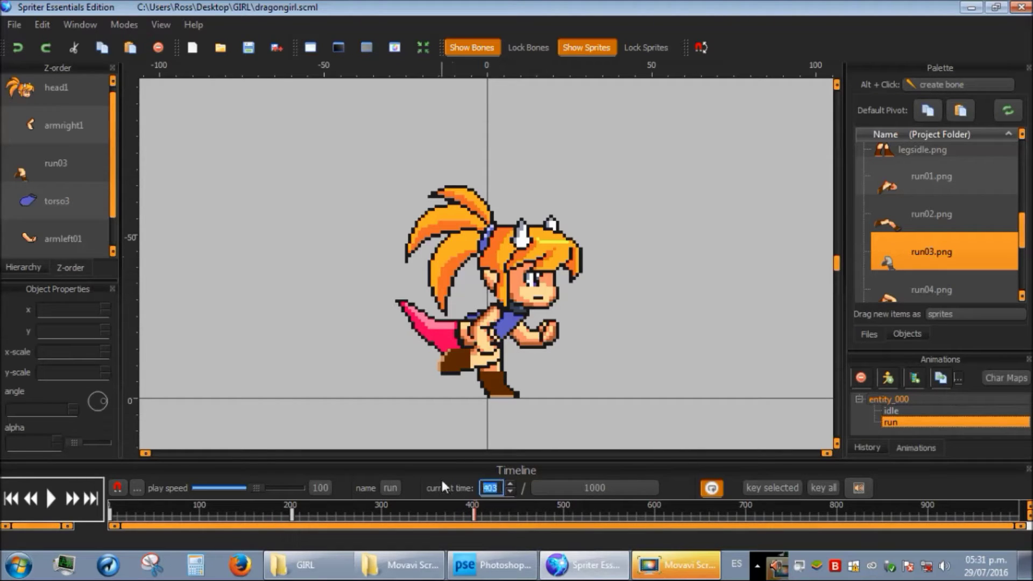
key(Return)
scroll(917, 271, down, 1)
drag(890, 208, 399, 185)
Delete the run03 legs at 600 and fix the run04 legs' layer order.
click(509, 393)
key(Delete)
click(518, 357)
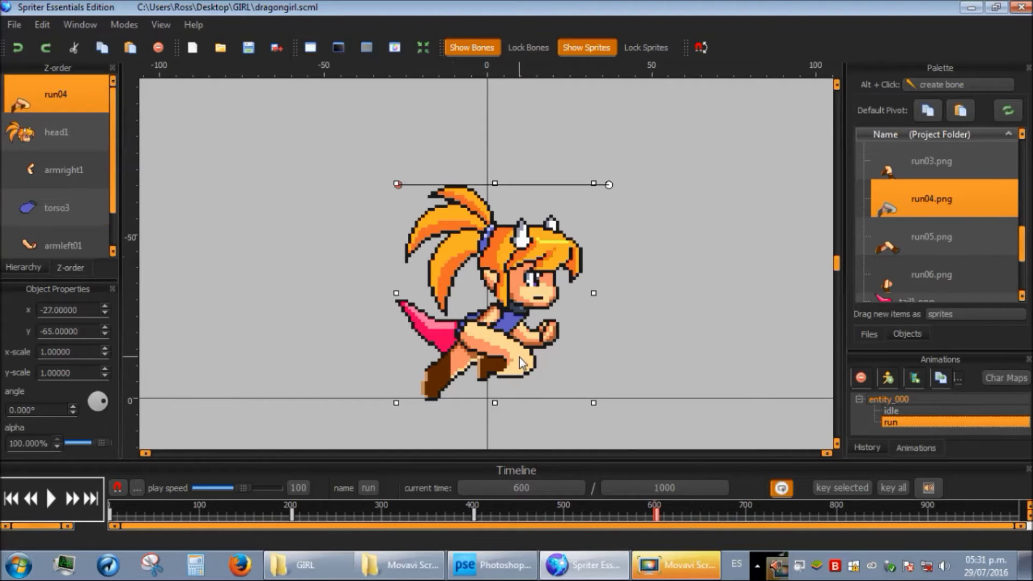
key(ctrl+Down)
key(ctrl+Down)
key(ctrl+Down)
key(ctrl+Up)
click(641, 374)
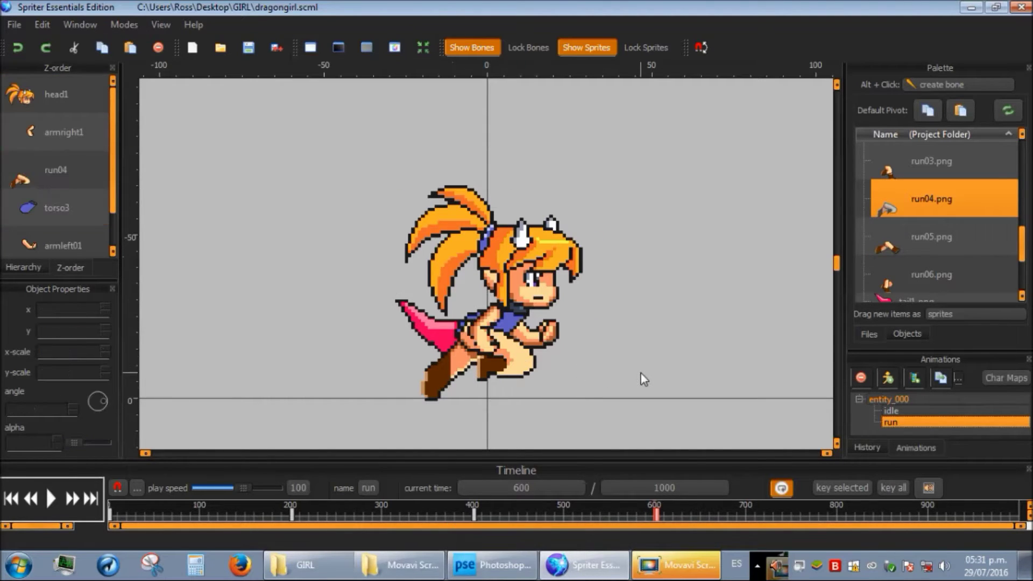
At time 800, replace the run04 legs with run05 and send them down two layers.
click(503, 487)
drag(489, 488, 423, 423)
text(8)
key(Return)
drag(915, 236, 397, 185)
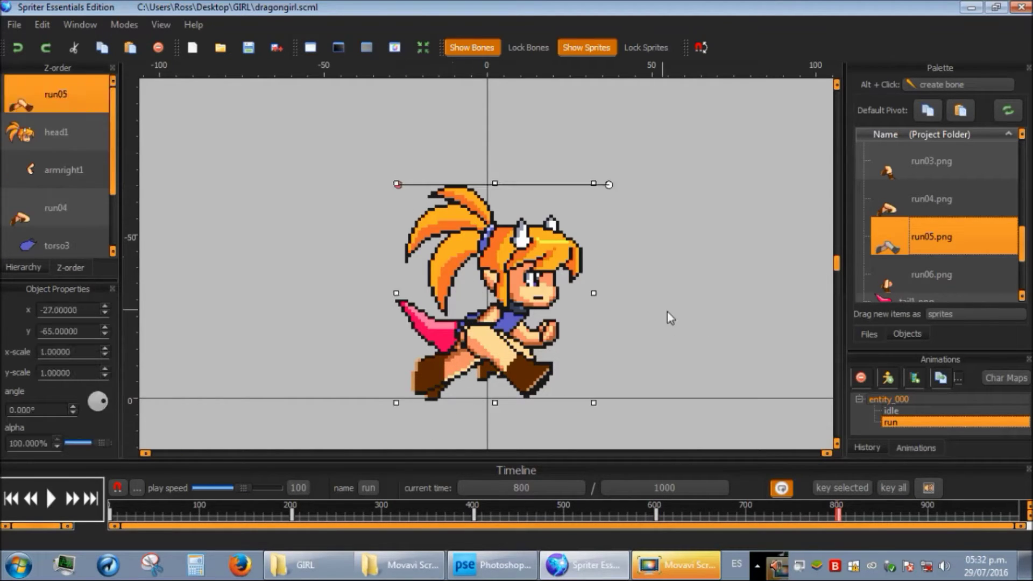
click(444, 397)
key(Delete)
click(428, 356)
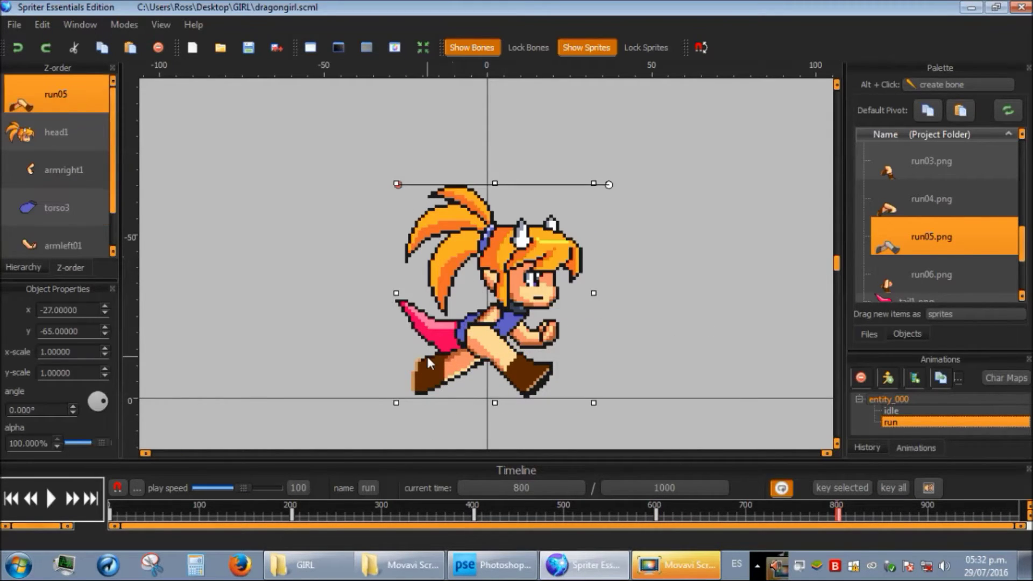
key(ctrl+Down)
key(ctrl+Down)
click(713, 328)
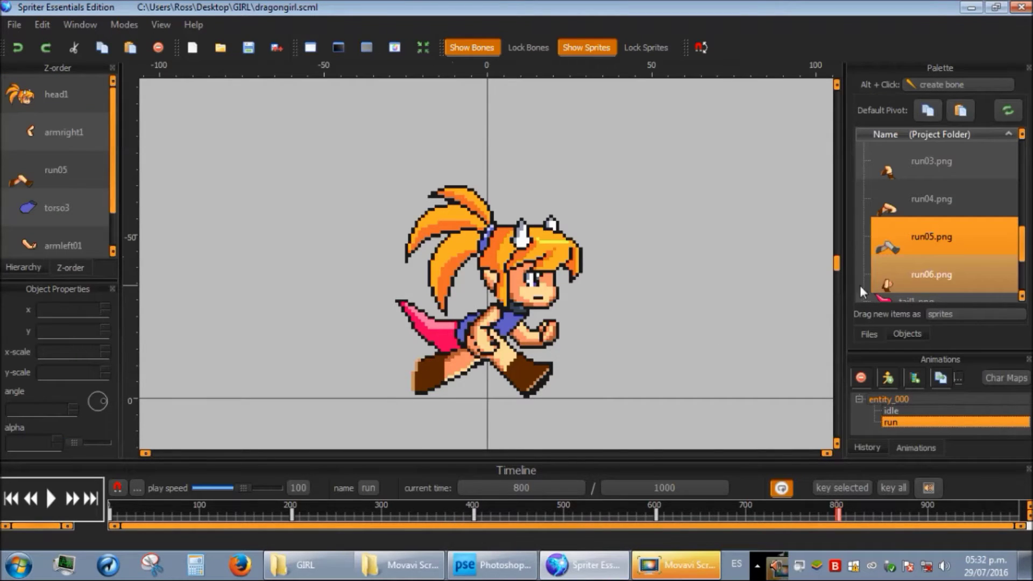
At time 1000, replace the run05 legs with run06 one layer down, then play the run animation.
click(494, 488)
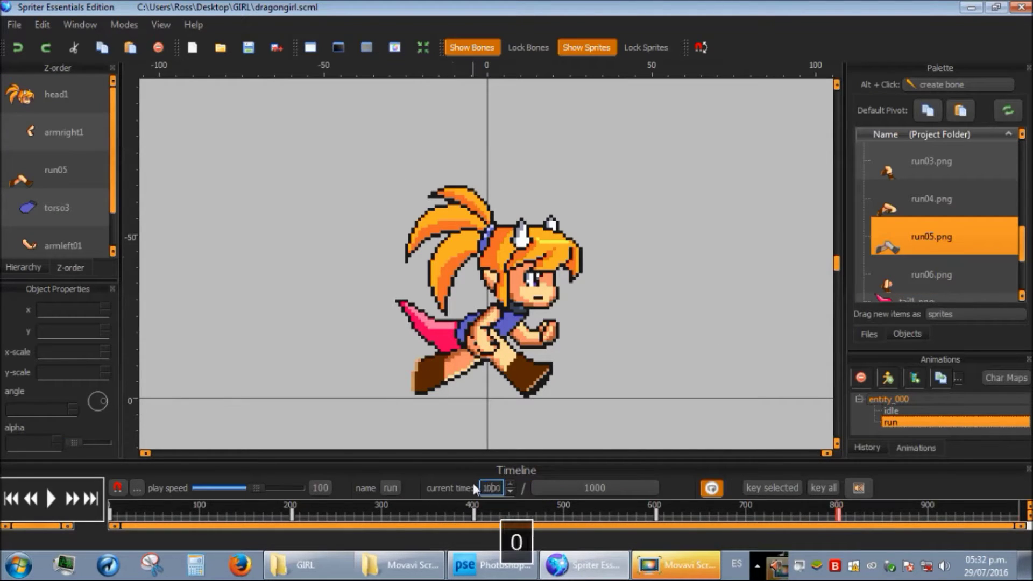
text(1000)
key(Return)
drag(888, 276, 398, 184)
click(520, 364)
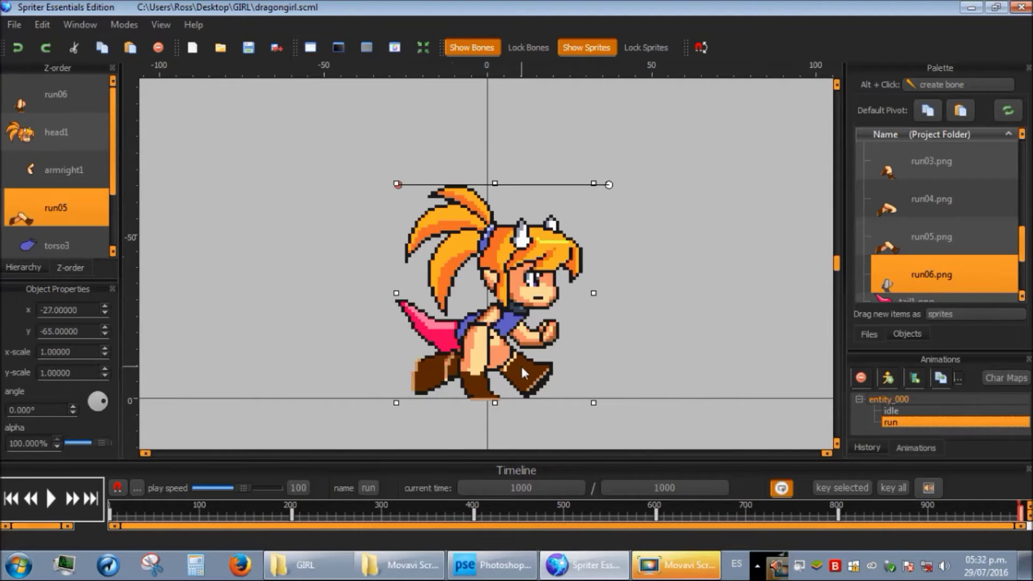
key(Delete)
click(482, 363)
key(ctrl+Down)
key(ctrl+Down)
click(710, 370)
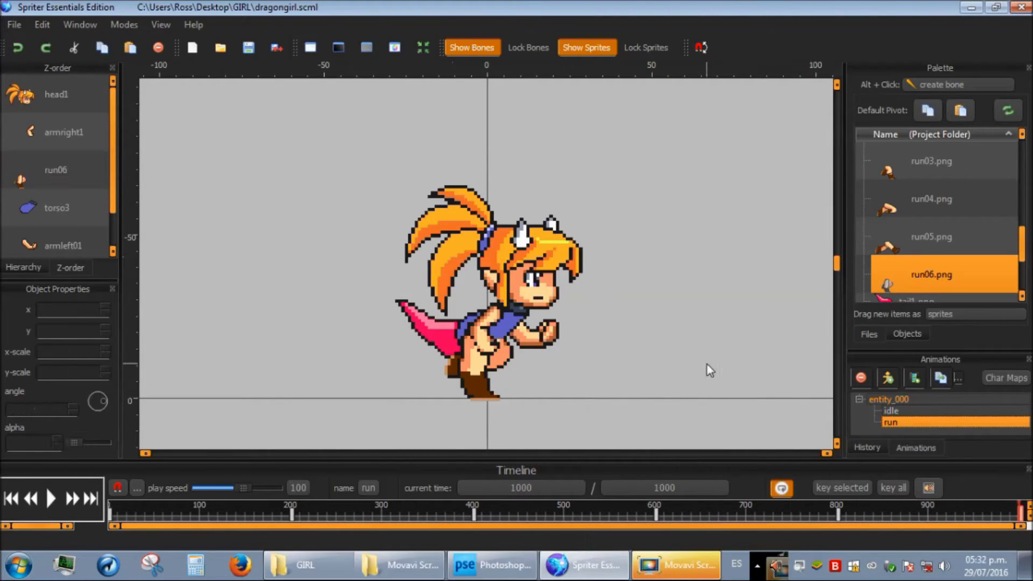
click(50, 498)
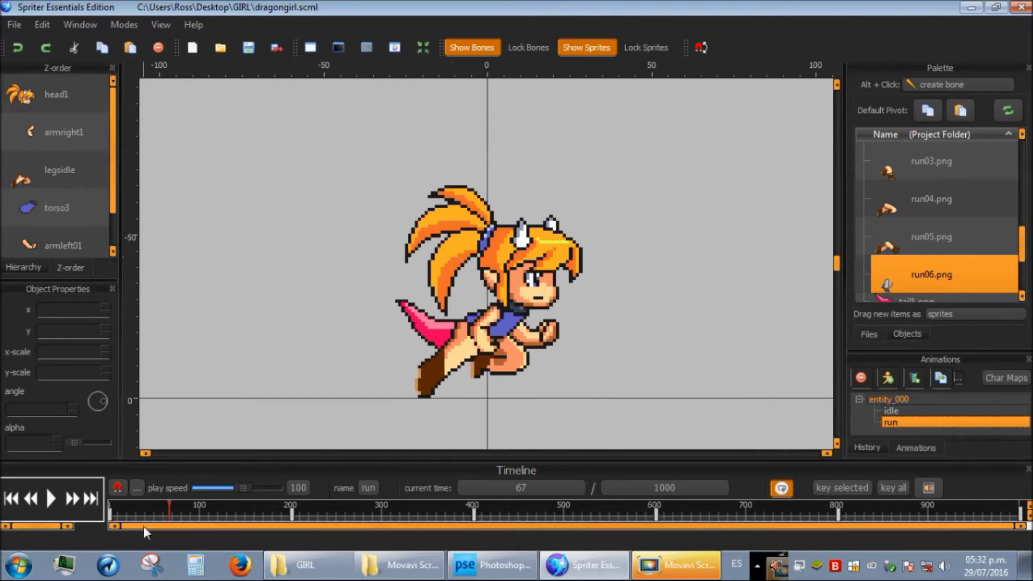
Scrub through the run animation and play it to preview the run poses.
drag(105, 518, 261, 514)
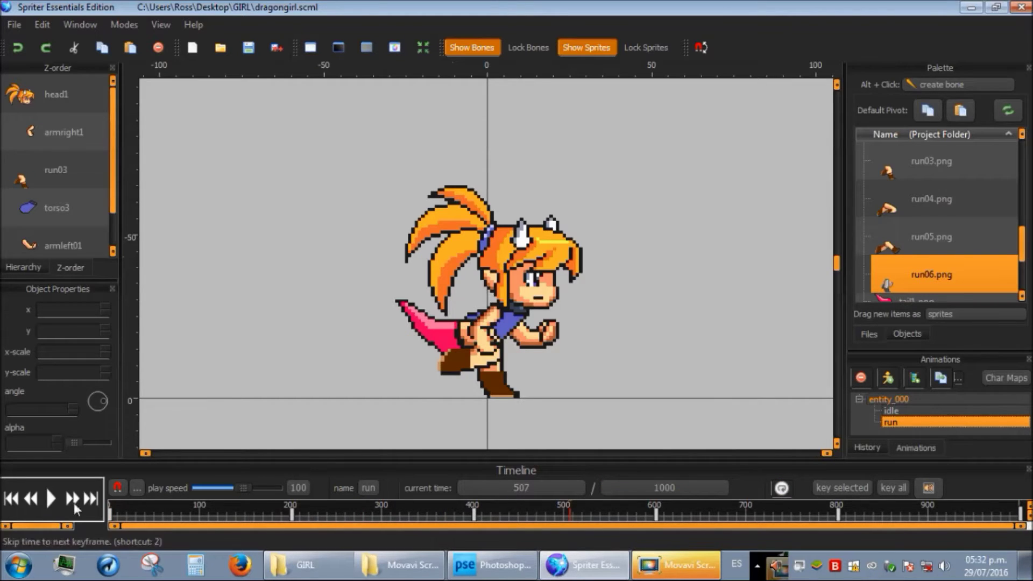
click(50, 500)
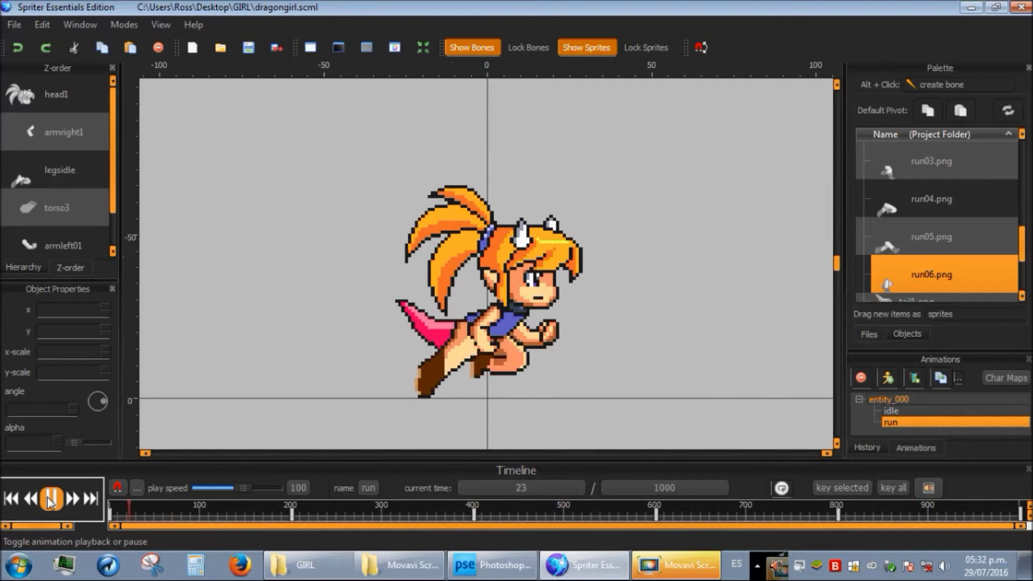
click(50, 502)
drag(209, 514, 104, 507)
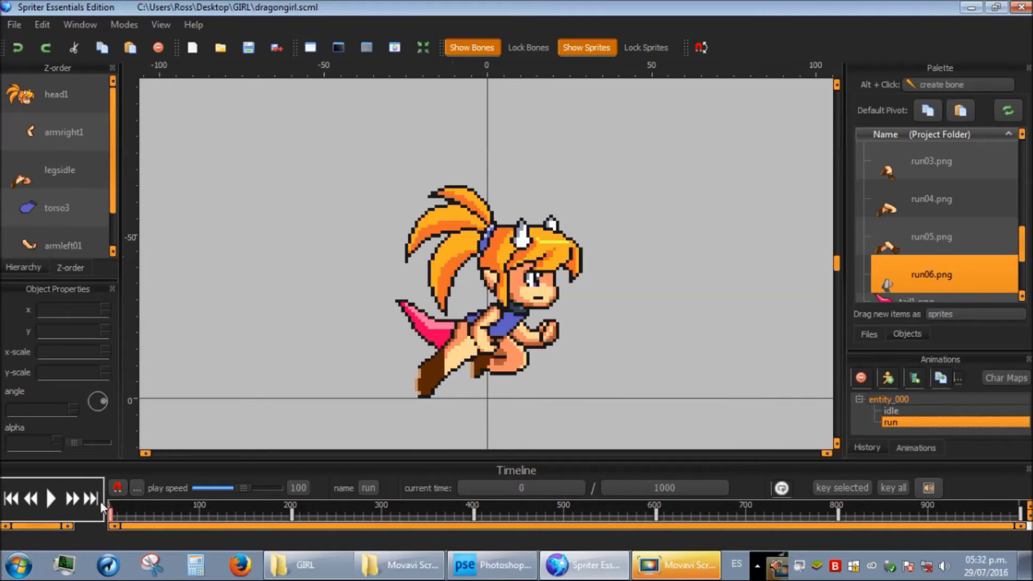
Select the legsidle legs at the first frame of the run animation.
click(456, 344)
scroll(963, 242, up, 3)
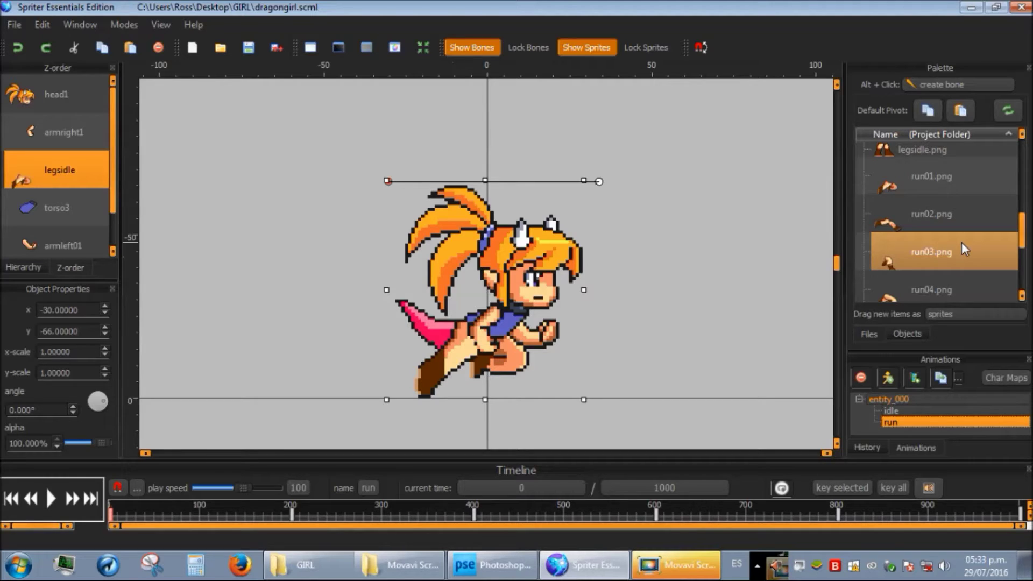
scroll(928, 237, up, 2)
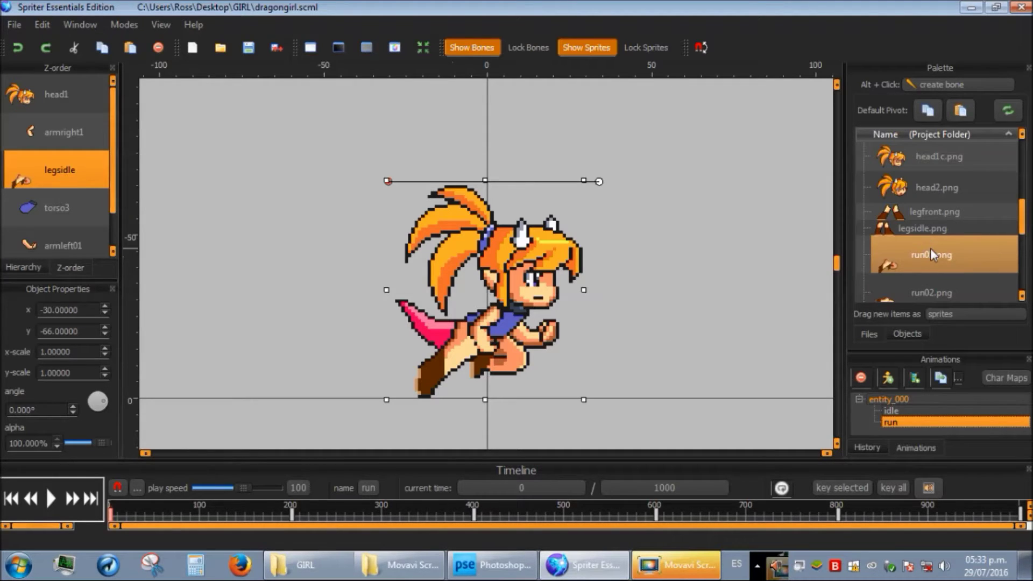
click(744, 346)
click(445, 351)
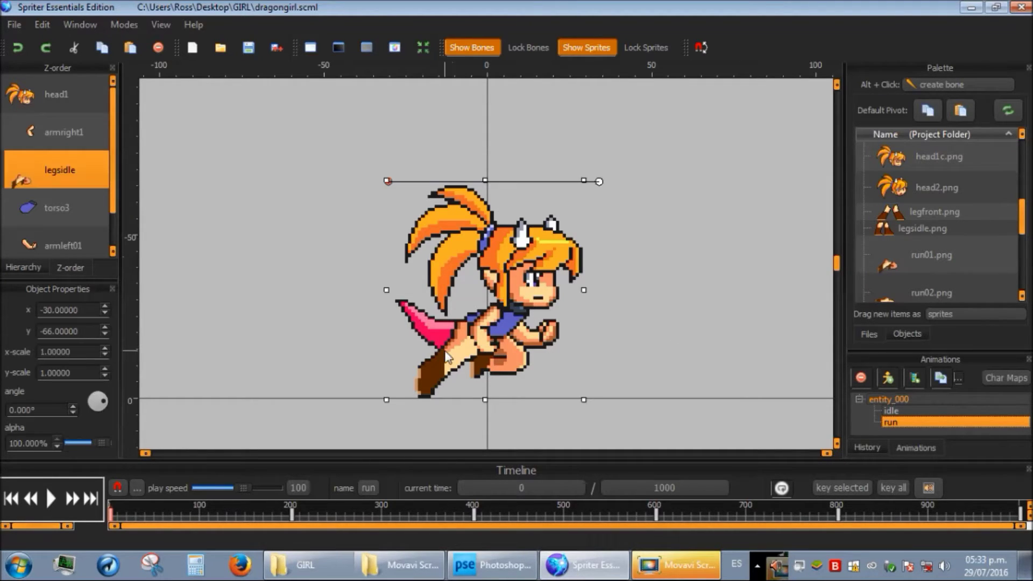
Scrub through the middle and later run poses, then replay the run from the start.
drag(234, 506, 496, 525)
drag(613, 528, 899, 516)
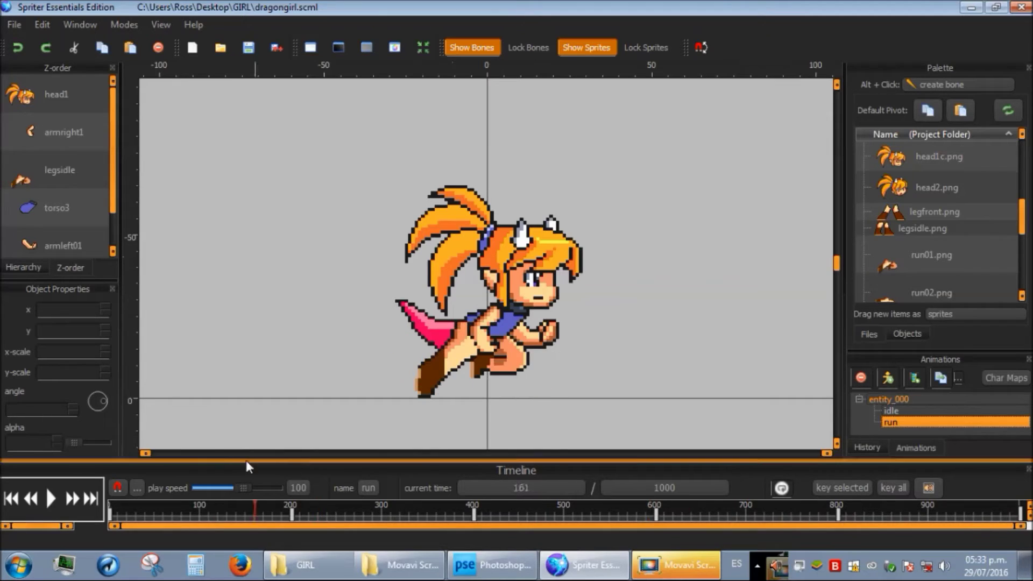
click(116, 511)
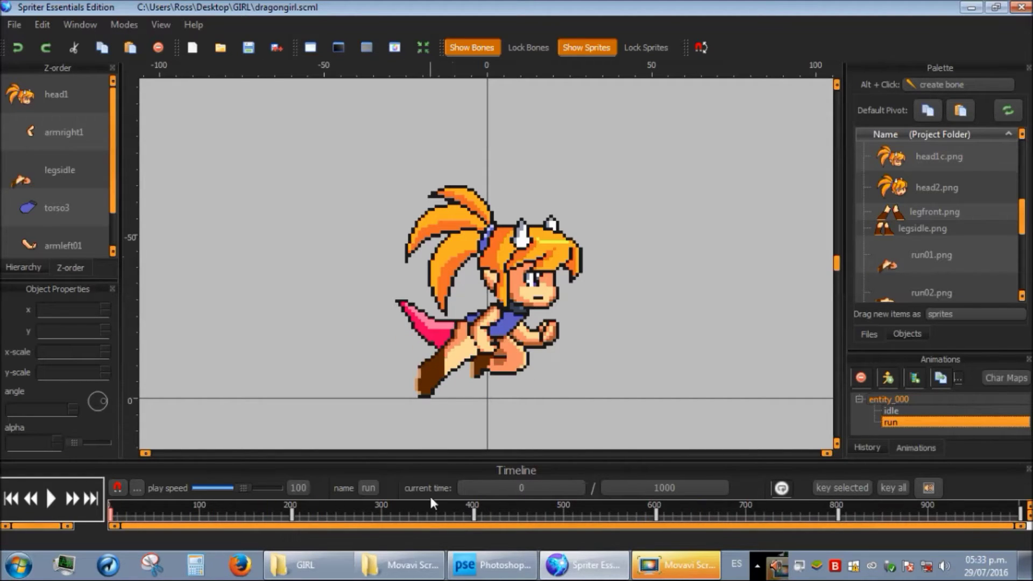
click(52, 499)
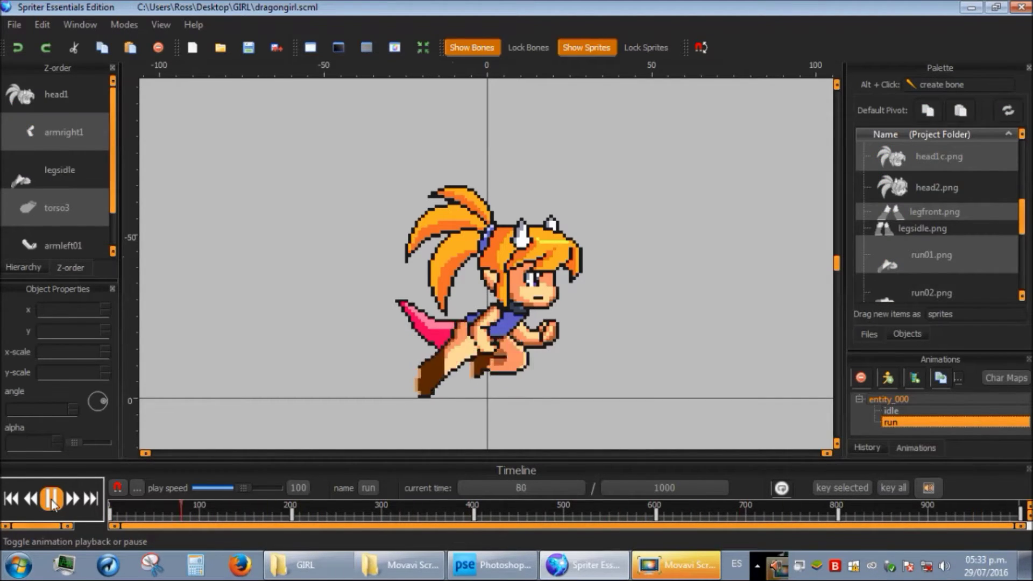
click(52, 504)
Set the run animation length to 1200 ms, play it through, and save the project.
click(606, 489)
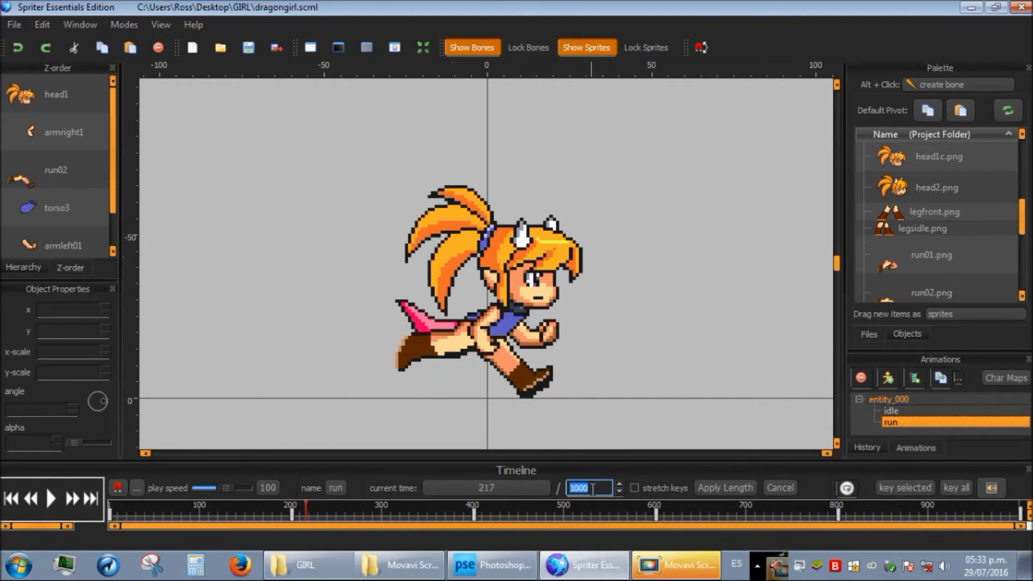
click(731, 487)
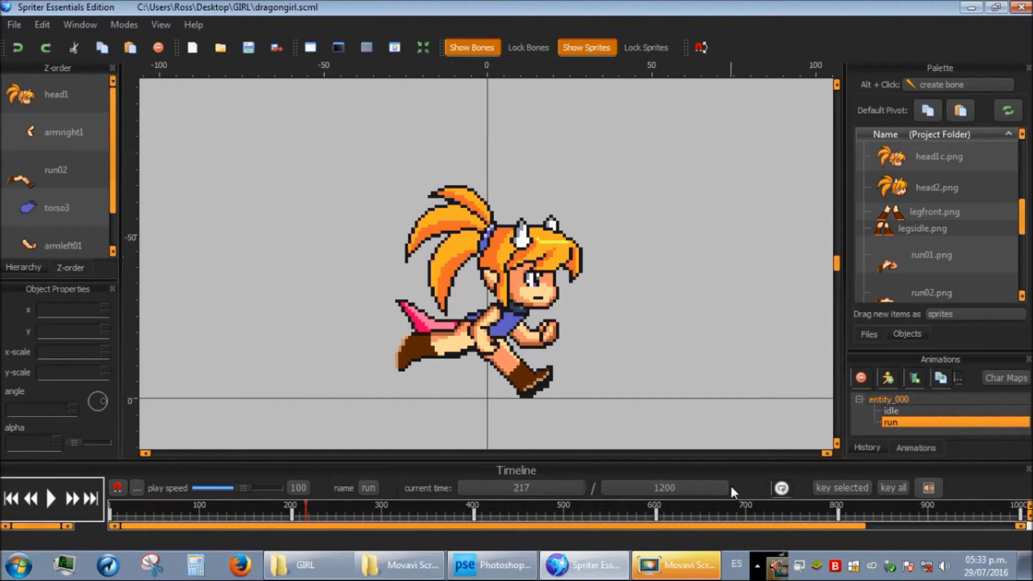
click(50, 502)
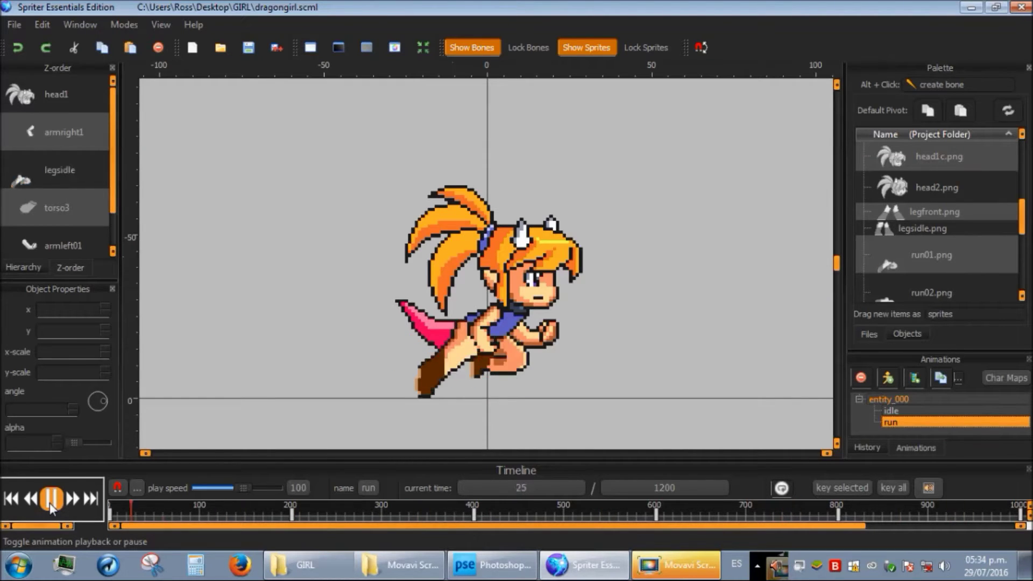
click(49, 502)
click(13, 27)
click(26, 86)
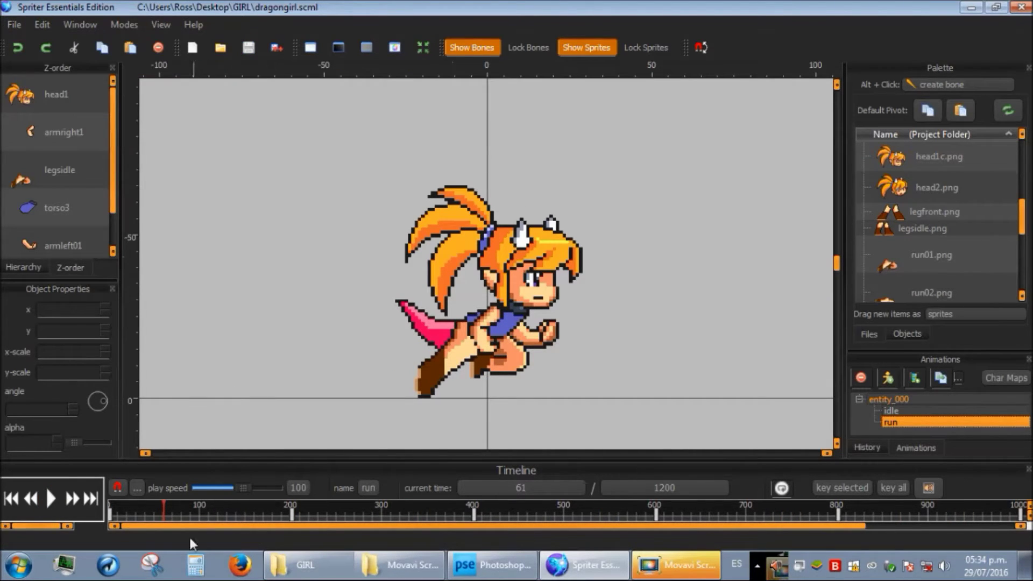
Select the tail and swap it to the tail2 sprite at time 200.
click(419, 333)
click(498, 488)
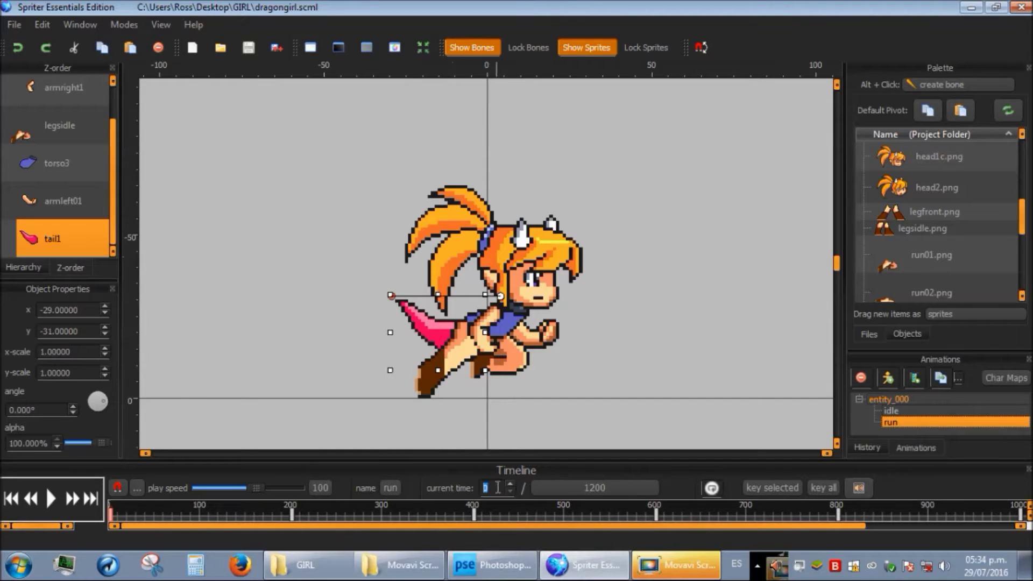
text(200)
key(Return)
scroll(915, 226, down, 5)
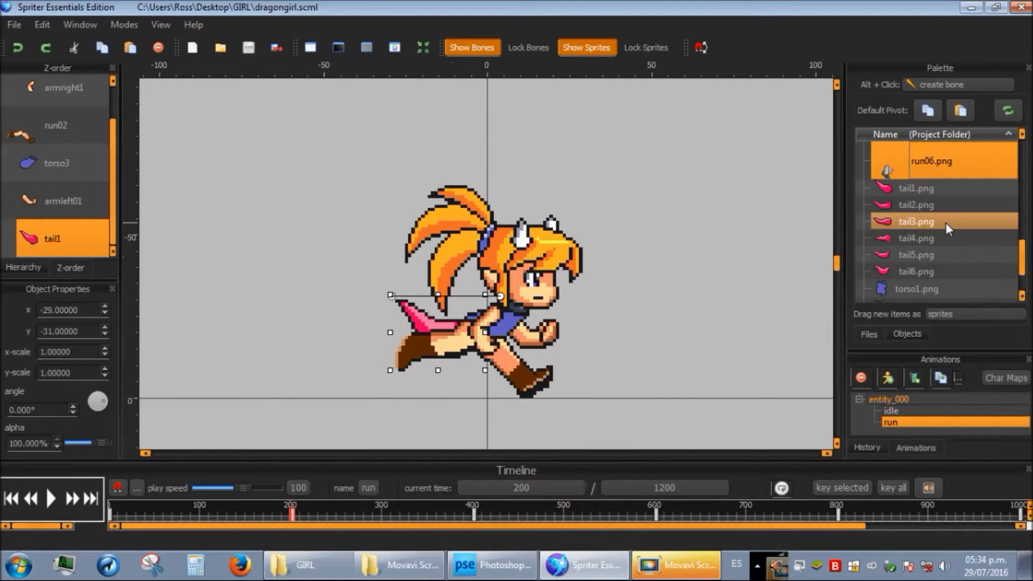
click(910, 214)
Step through times 400 and 600, swapping the tail to tail4 at 600.
click(489, 490)
drag(490, 489, 468, 488)
text(400)
key(Return)
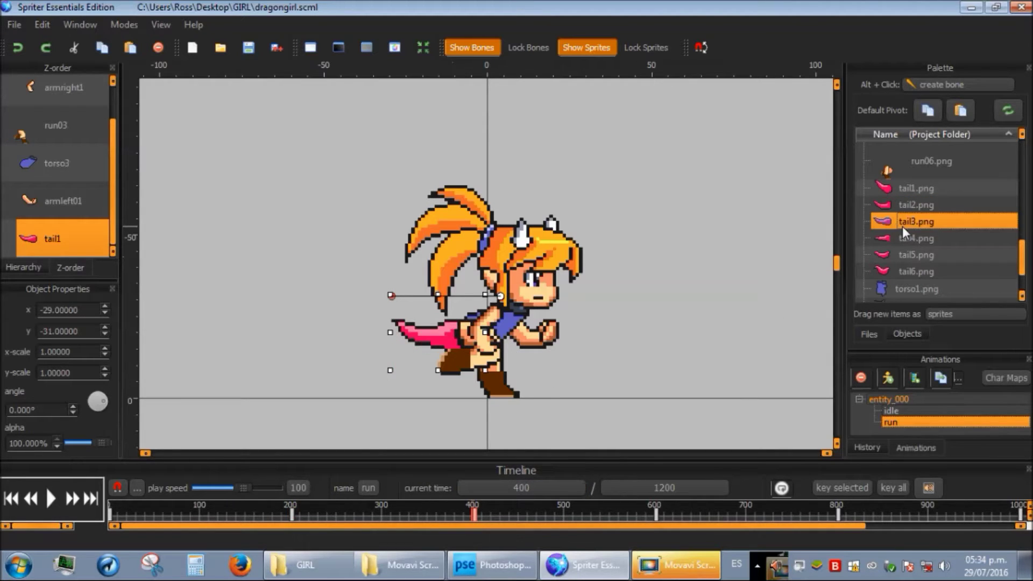
click(470, 489)
text(600)
key(Return)
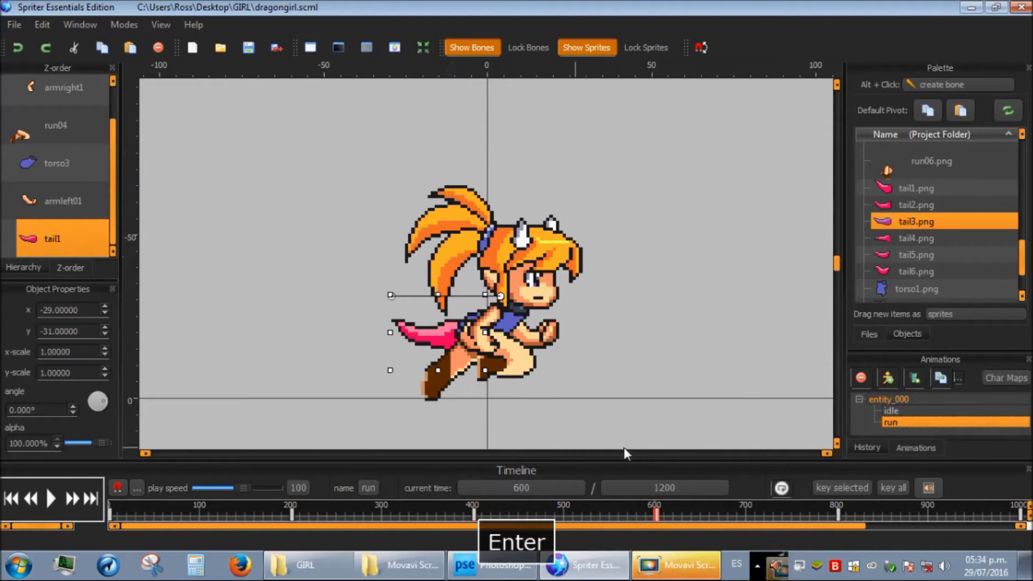
click(897, 239)
Swap the tail sprite to tail5 at time 800.
click(586, 485)
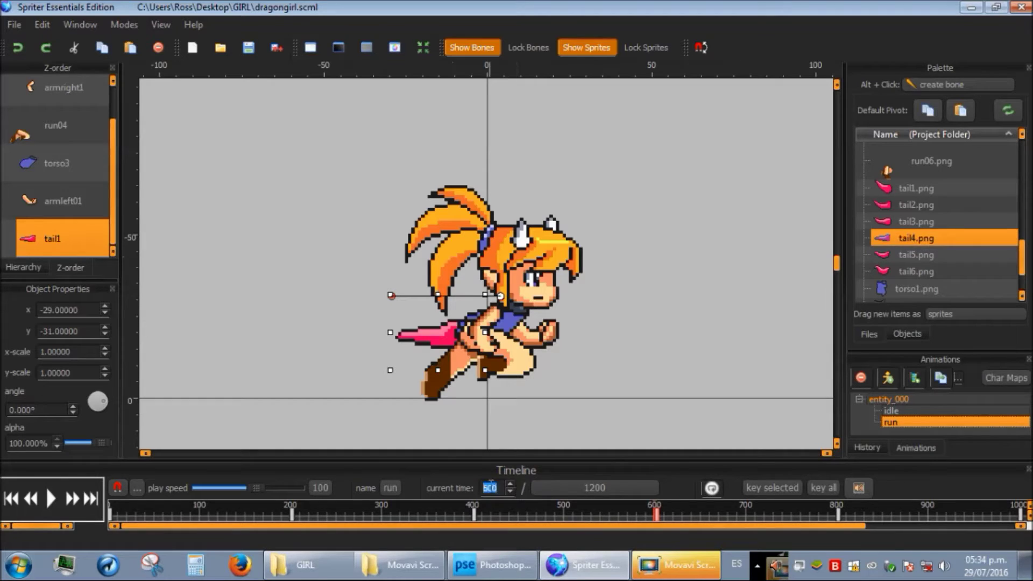
text(7)
key(BackSpace)
text(8)
key(Return)
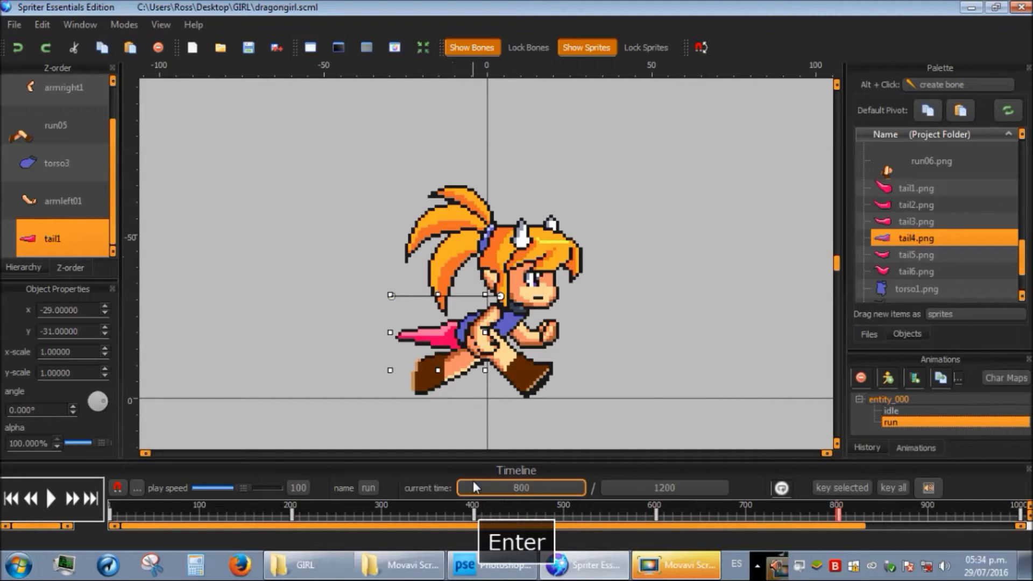
click(889, 254)
Replace the tail with the tail6 image at time 1000.
click(523, 484)
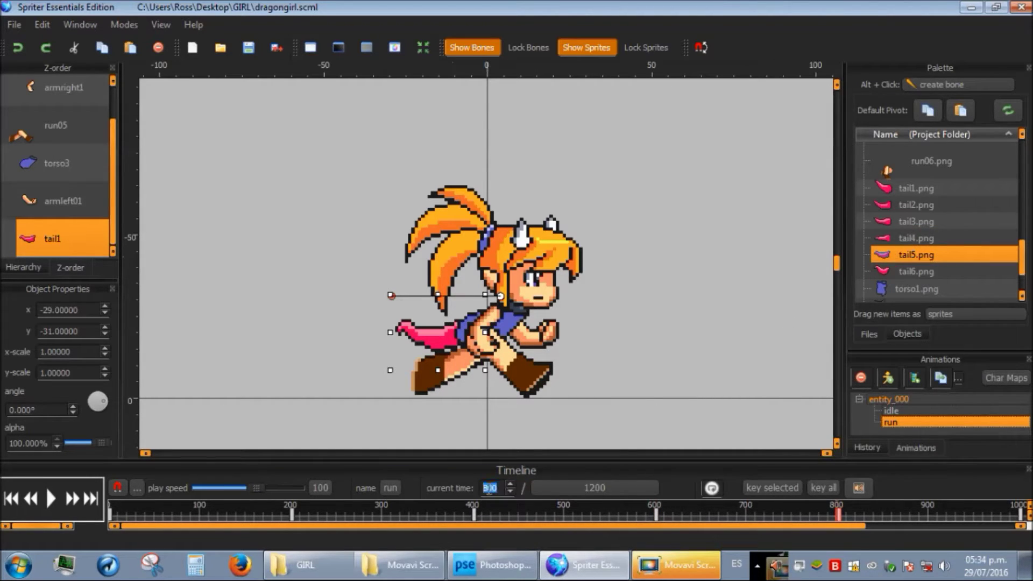
text(1000)
key(Return)
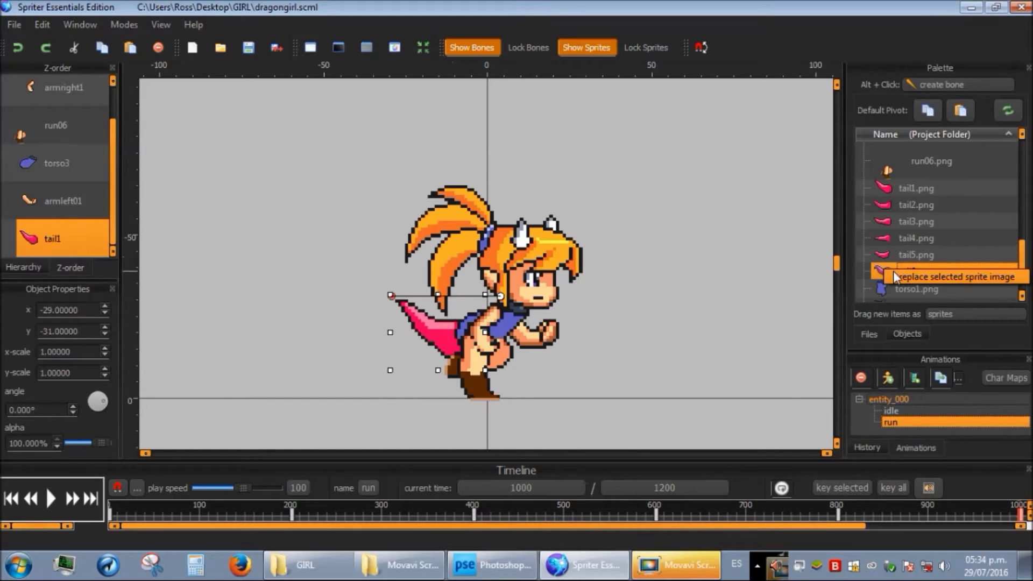
click(893, 271)
click(709, 341)
Play the run animation to check the tail cycle, then save the project.
click(51, 499)
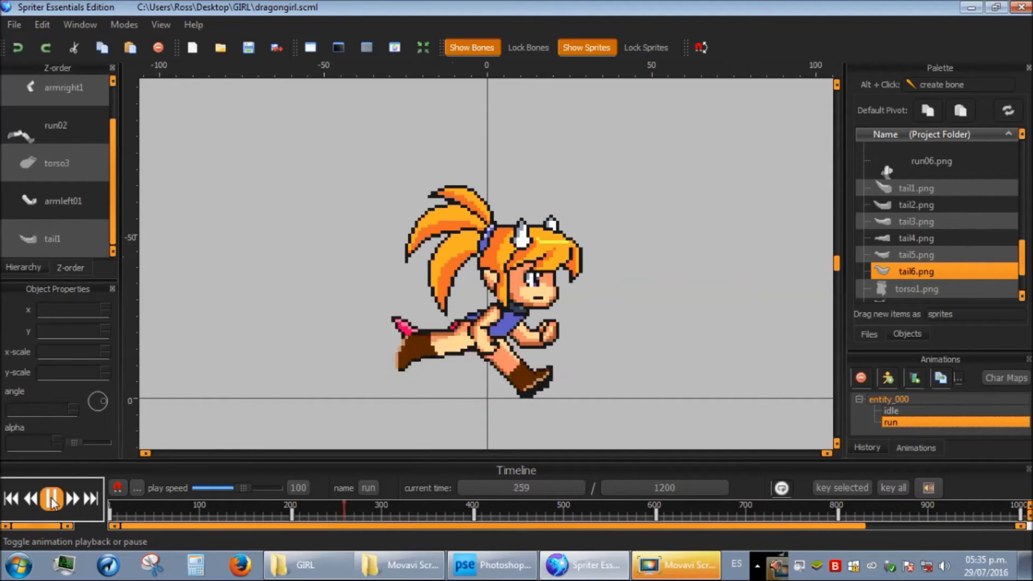
click(52, 501)
click(14, 24)
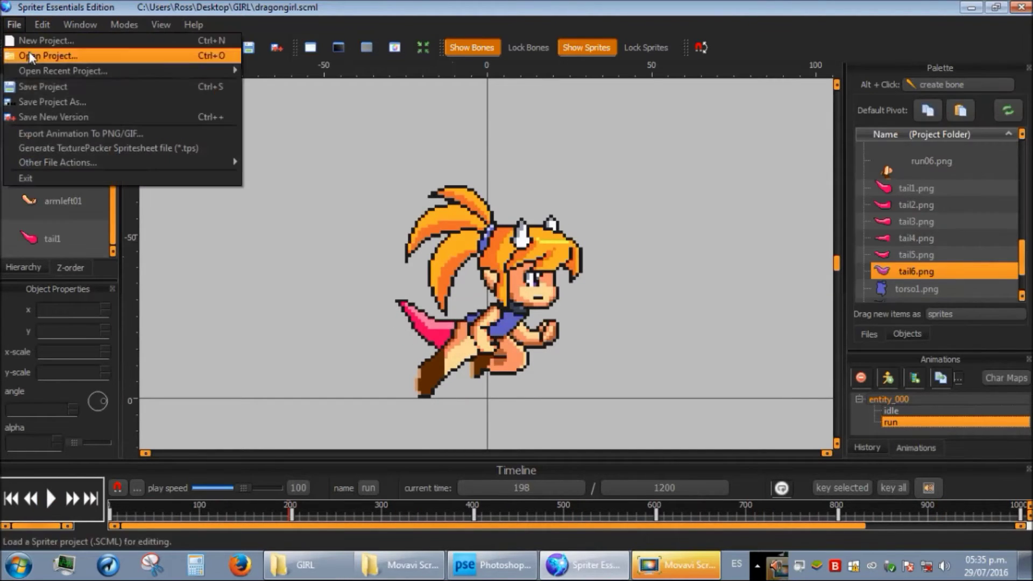
click(37, 85)
Open the tail2–tail5 images from the GIRL folder in Photoshop Elements.
click(304, 565)
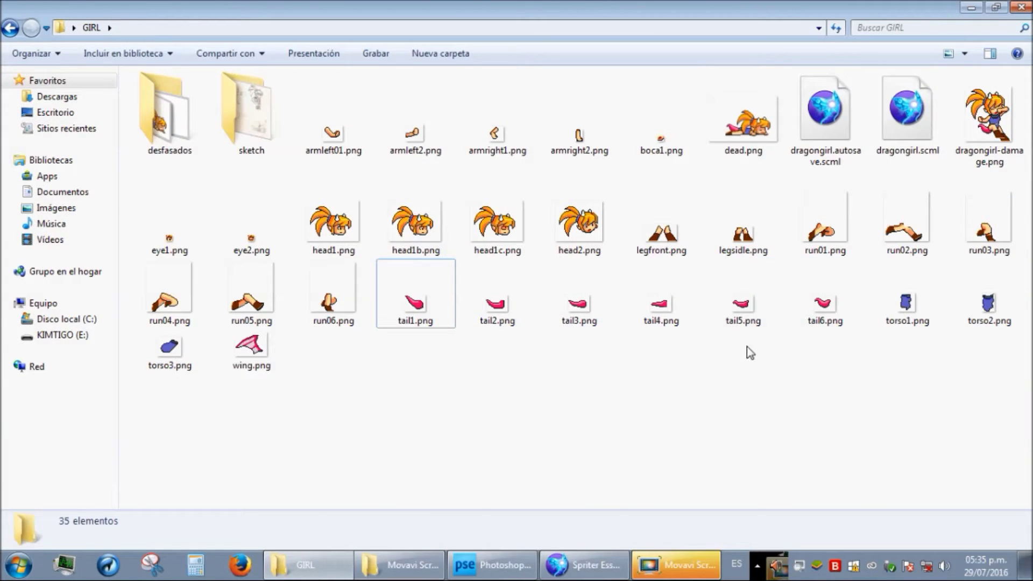
drag(746, 346, 512, 323)
drag(491, 564, 473, 405)
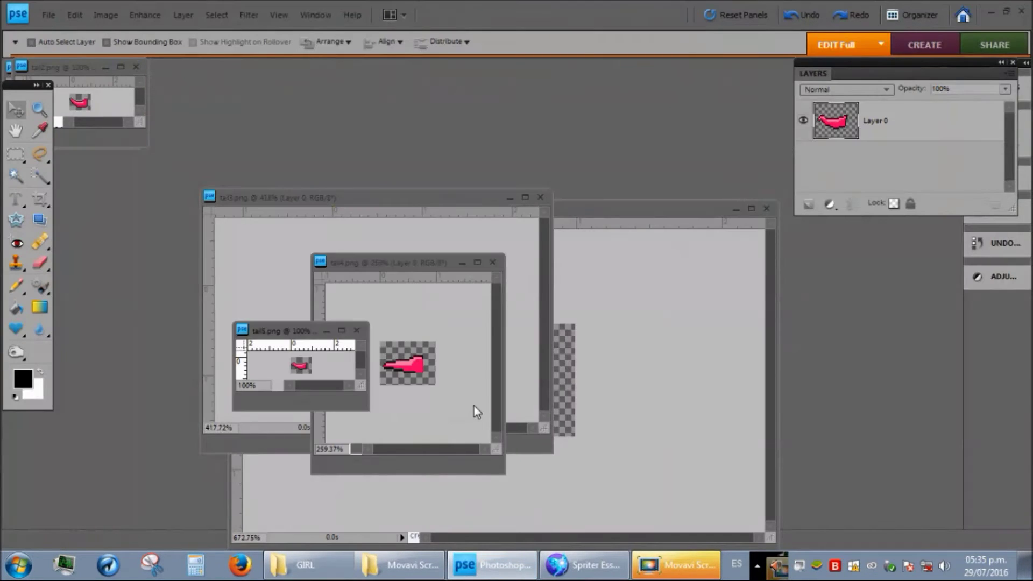
click(540, 197)
Close the extra tail documents and reopen the tail images from the GIRL folder.
click(767, 208)
click(492, 262)
click(356, 330)
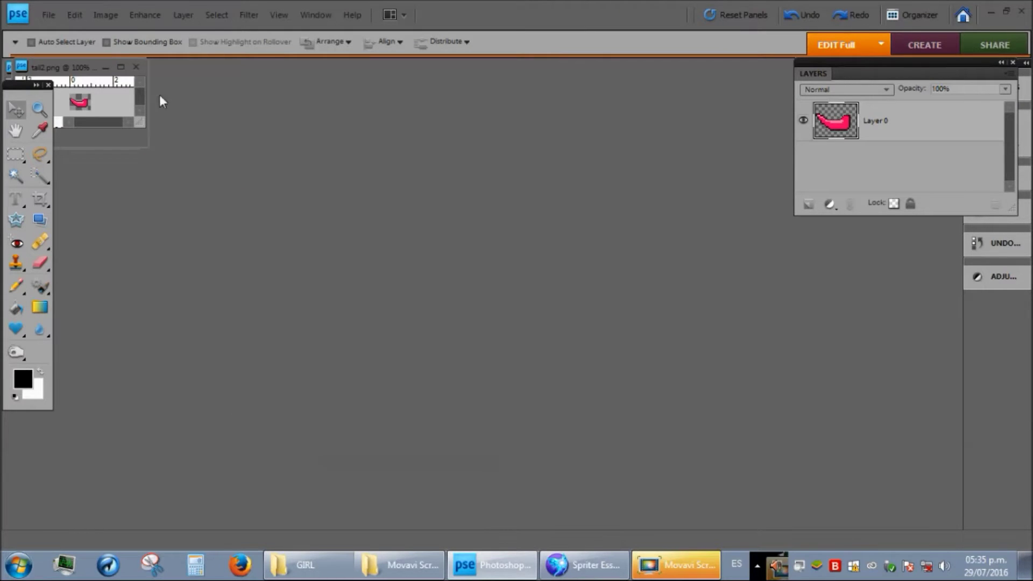
click(125, 69)
click(302, 565)
drag(497, 312, 466, 423)
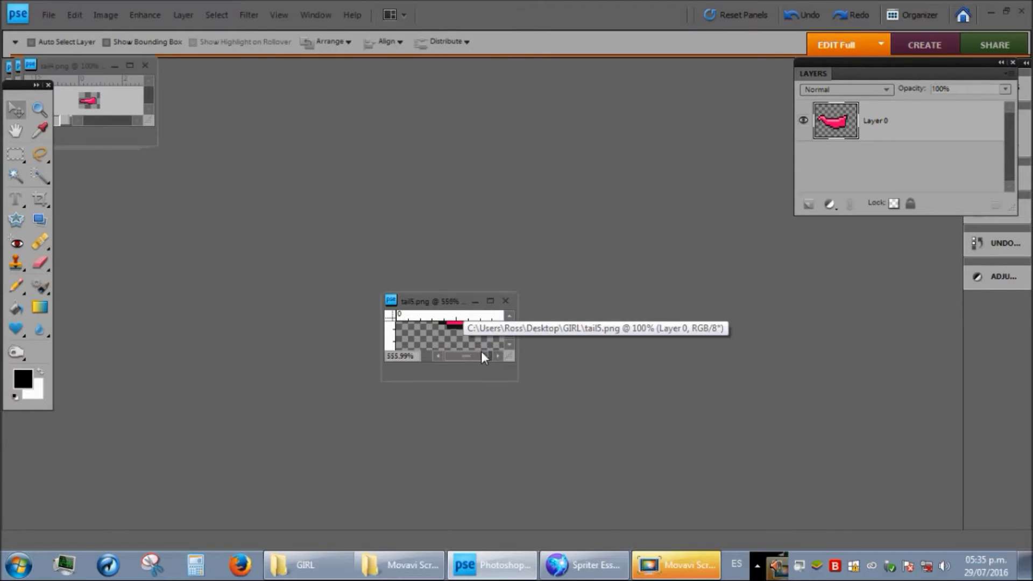
Enlarge the tail5 window, sample the tail's pink and switch to a 1 px Pencil.
scroll(790, 514, up, 8)
drag(529, 298, 315, 186)
drag(626, 460, 766, 520)
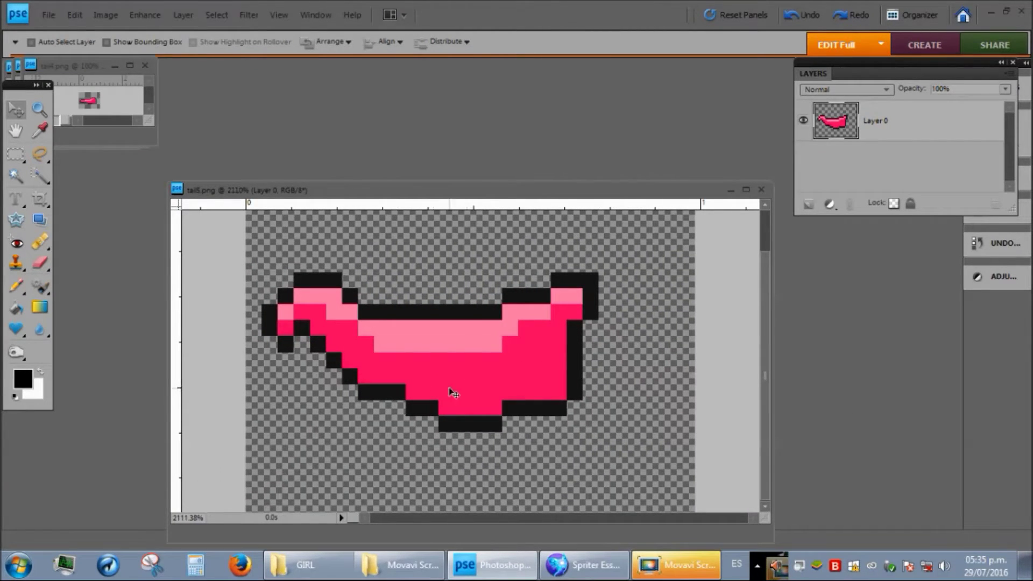
key(i)
click(525, 381)
key(b)
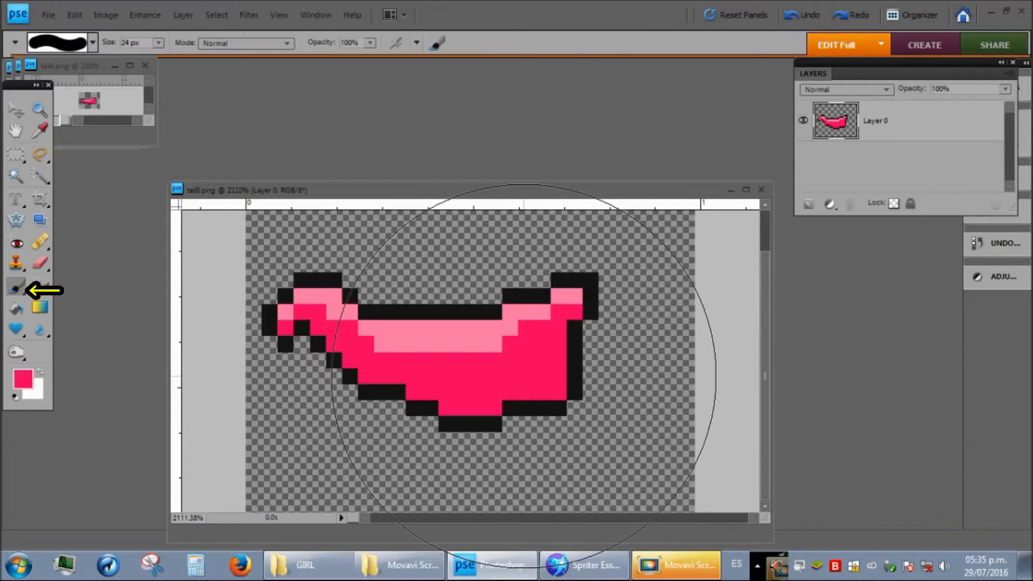
right_click(17, 288)
click(80, 344)
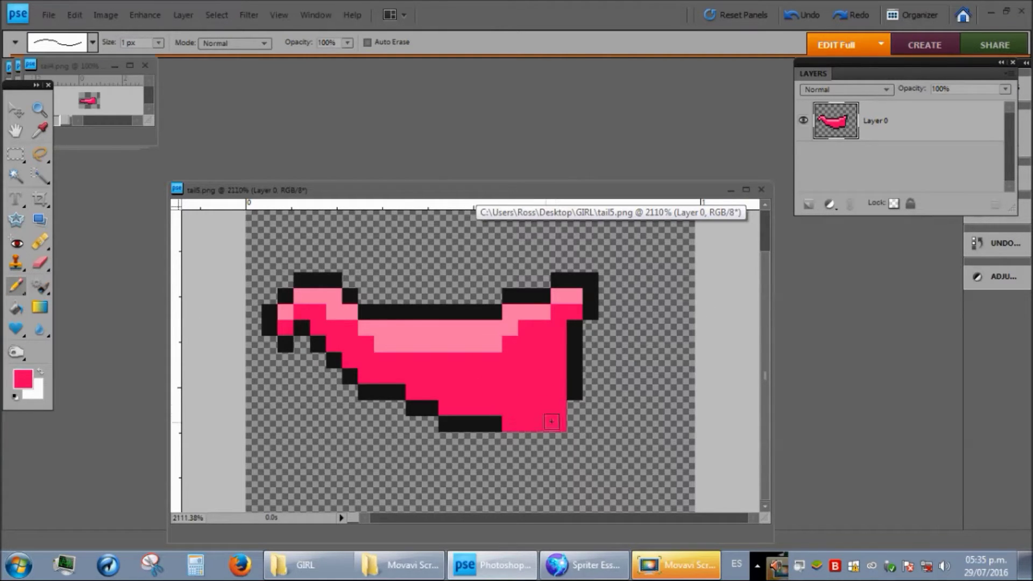
Repaint tail5's right tip in pink with a black outline and save tail5.png.
click(575, 327)
key(d)
key(b)
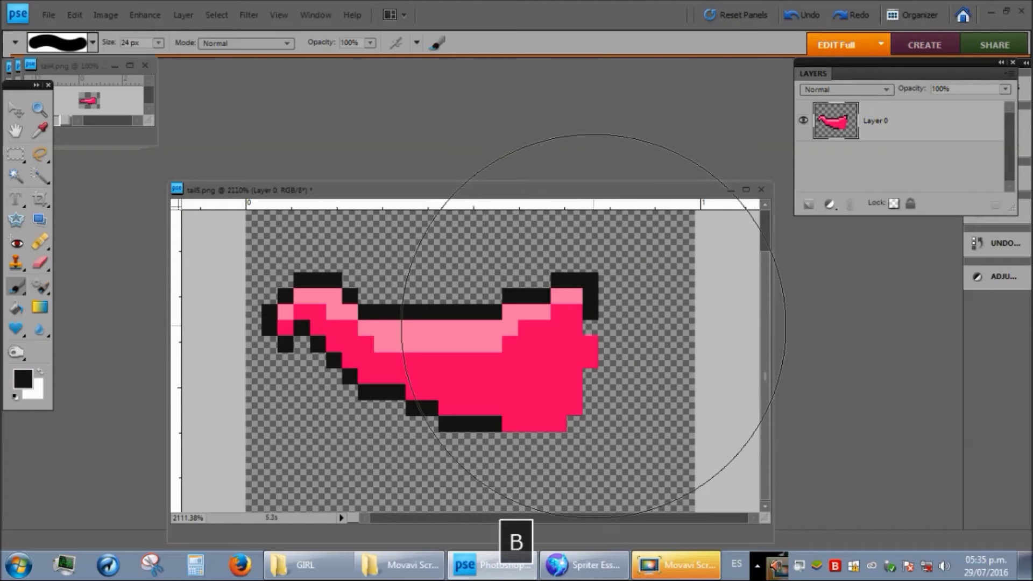
mouse_move(15, 287)
mouse_down()
mouse_move(70, 323)
mouse_move(70, 341)
mouse_up()
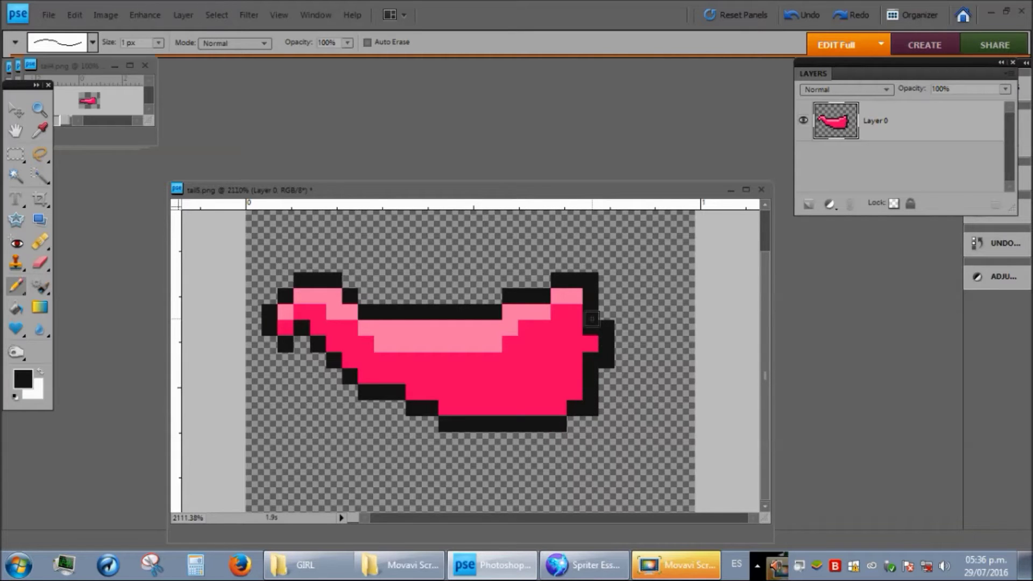
alt+click(580, 384)
click(48, 14)
click(62, 139)
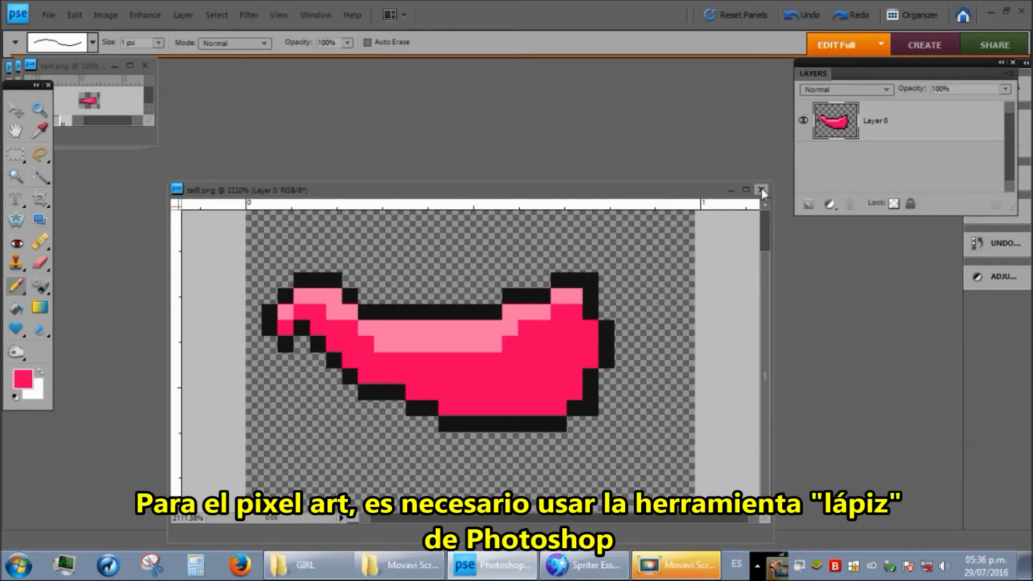
Enlarge the tail4 window and paint its right-edge pixel column pink.
drag(152, 123, 676, 506)
scroll(388, 304, up, 20)
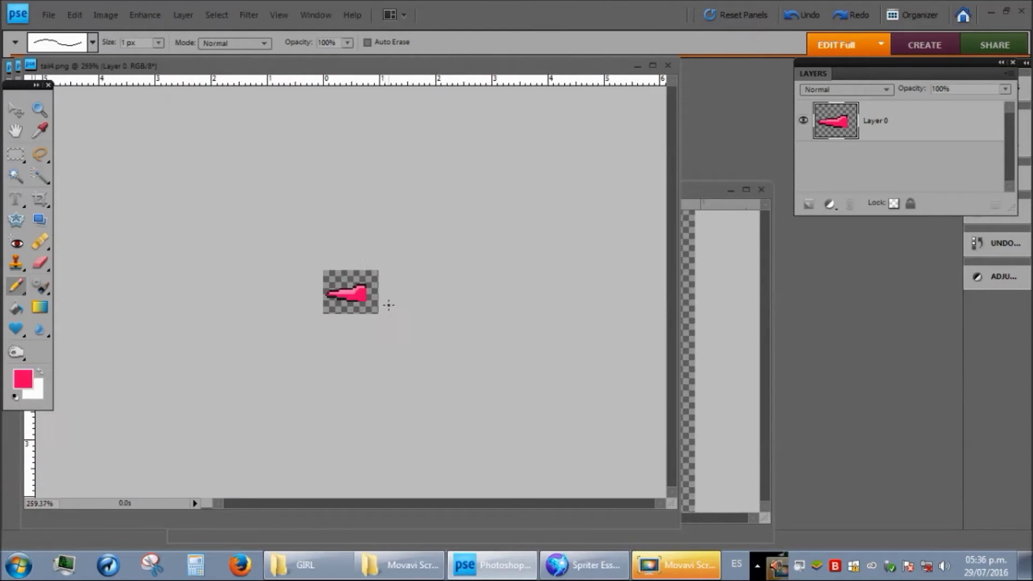
key(i)
click(416, 368)
key(n)
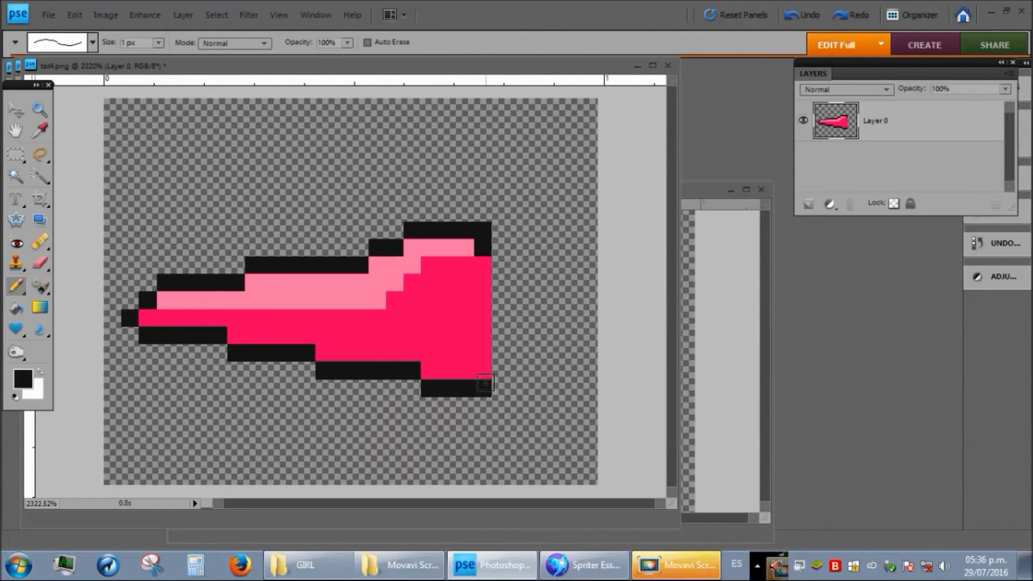
key(i)
click(488, 285)
key(n)
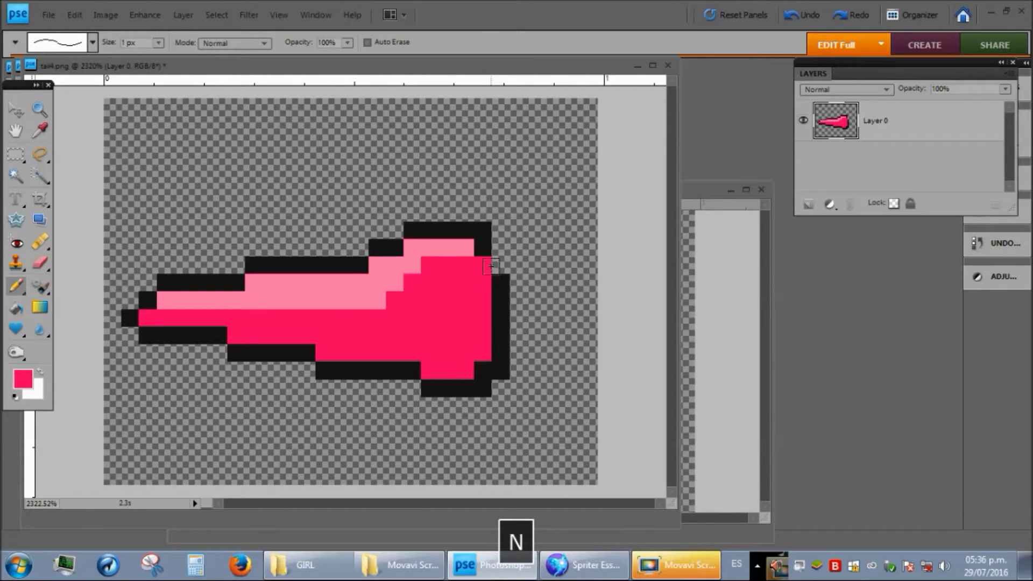
mouse_move(501, 264)
mouse_down()
mouse_move(504, 328)
mouse_move(484, 374)
mouse_up()
Extend tail4's black outline below the tip and up the right edge, fixing a stray pixel.
key(i)
click(468, 388)
key(n)
click(482, 406)
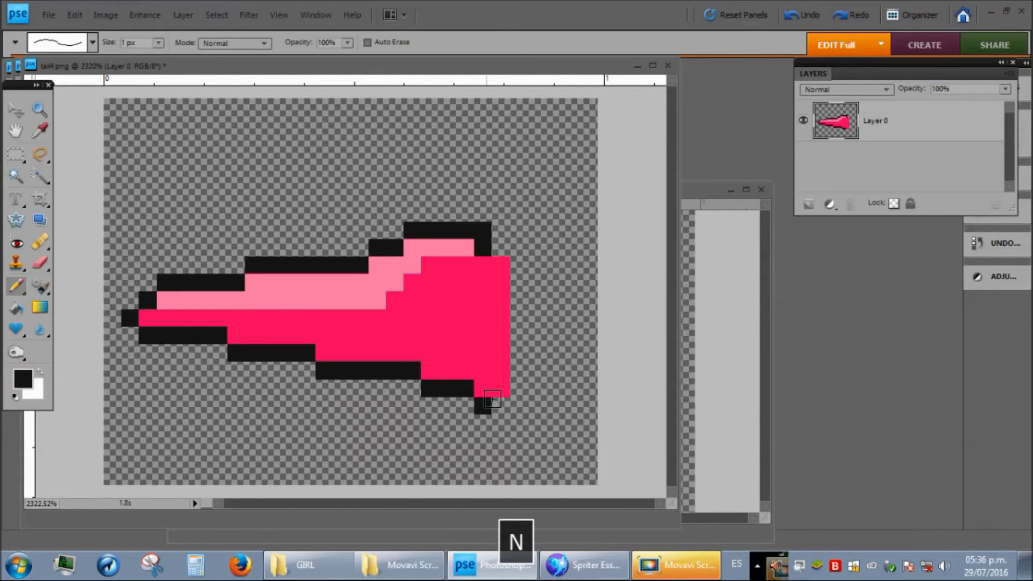
drag(525, 300, 501, 250)
key(i)
click(491, 284)
key(n)
Sample the light pink highlight colour and save tail4.png.
click(501, 265)
key(i)
click(466, 249)
key(n)
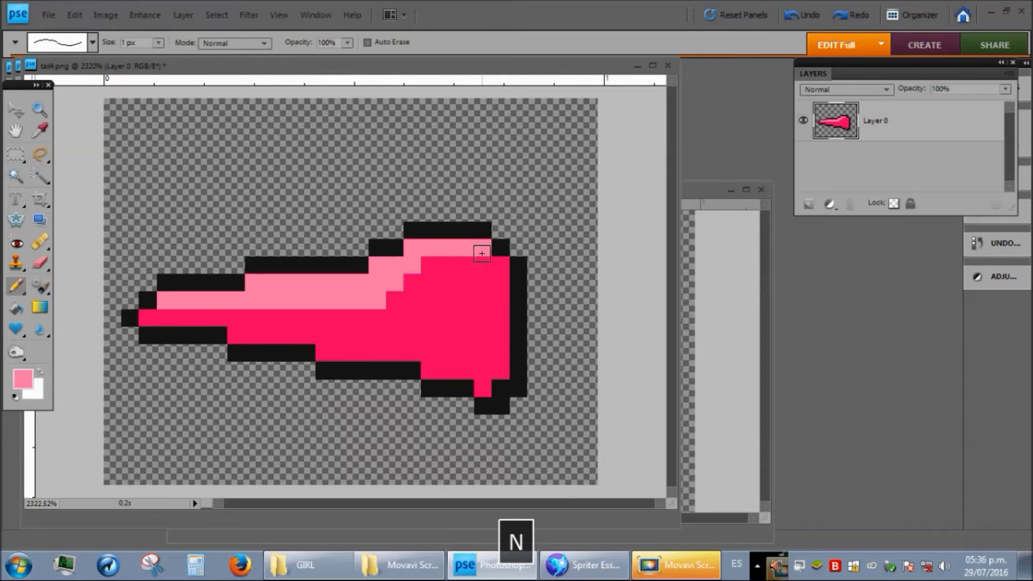
click(49, 15)
click(54, 139)
Set tail4 aside and enlarge the next tail document for pixel editing.
drag(164, 69, 263, 154)
click(78, 69)
drag(141, 123, 678, 487)
scroll(473, 333, up, 9)
key(i)
click(423, 327)
key(n)
scroll(423, 327, up, 3)
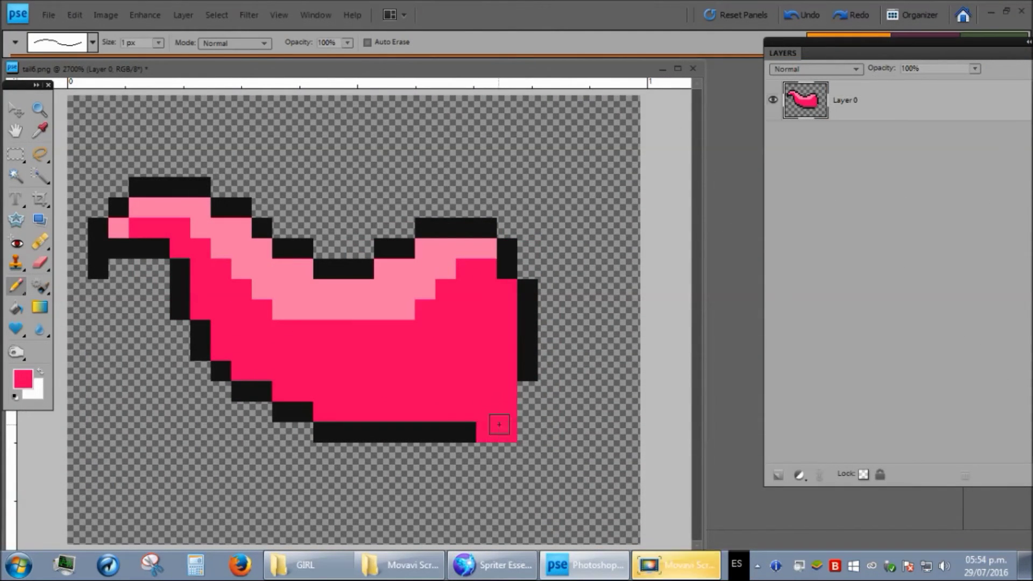
Add pink fill and a black outline around the tail's bottom-right corner.
click(506, 429)
key(i)
click(529, 368)
key(n)
click(525, 392)
mouse_move(509, 419)
mouse_down()
mouse_move(543, 407)
mouse_move(556, 317)
mouse_up()
click(548, 248)
alt+click(462, 358)
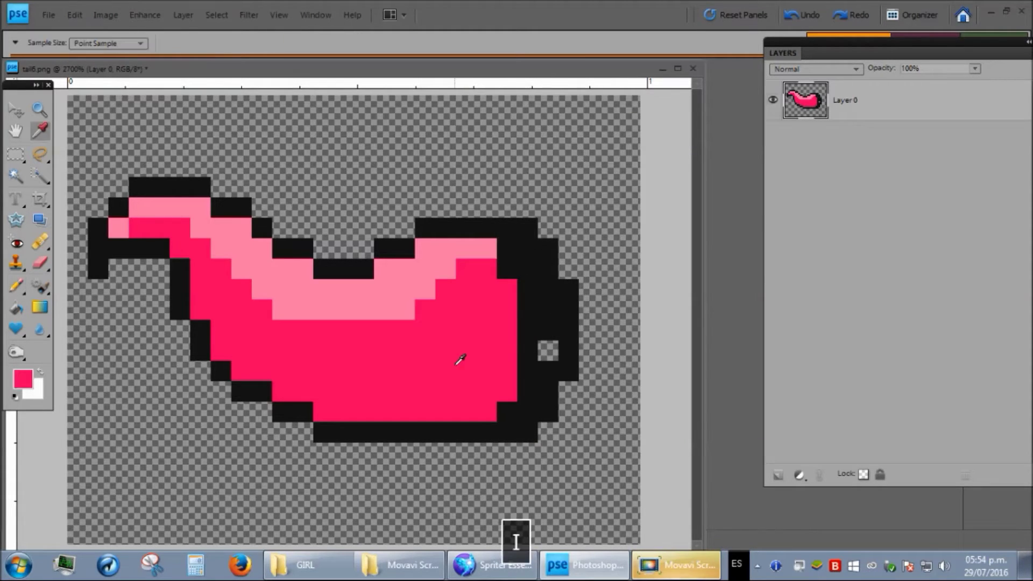
click(506, 412)
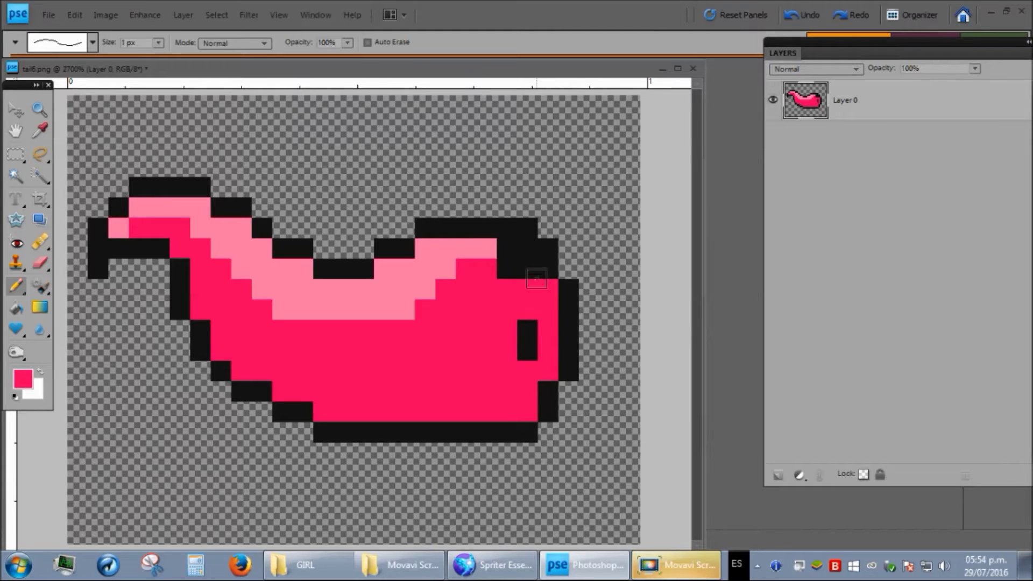
Paint the stray upper-right black pixels pink, reset the colour to black, and save tail6.png.
key(i)
click(486, 251)
key(n)
drag(506, 246, 520, 242)
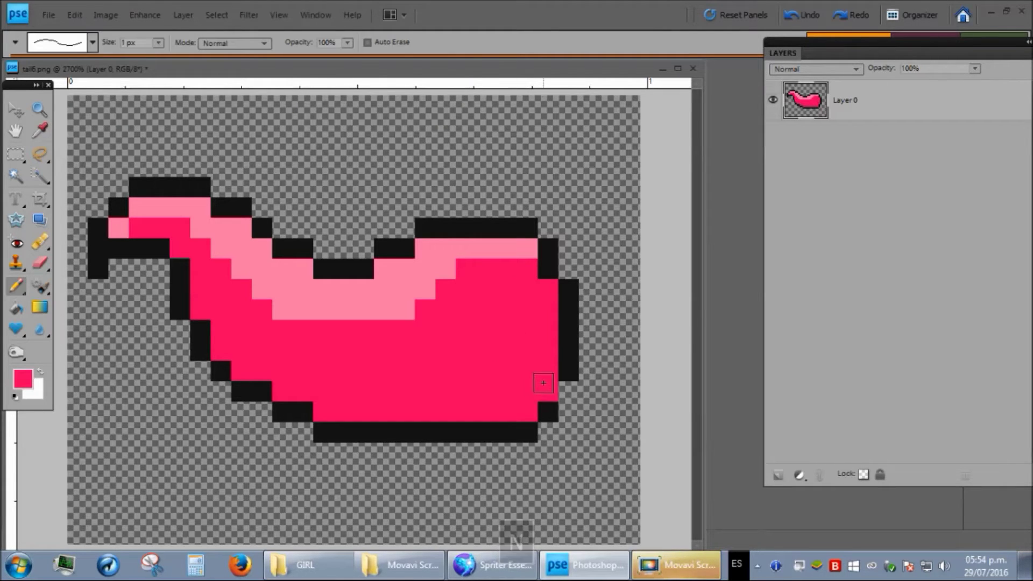
alt+click(549, 414)
click(48, 14)
click(49, 141)
Play the Spriter run animation to check the new tail, then open torso3.png in Photoshop Elements.
click(507, 572)
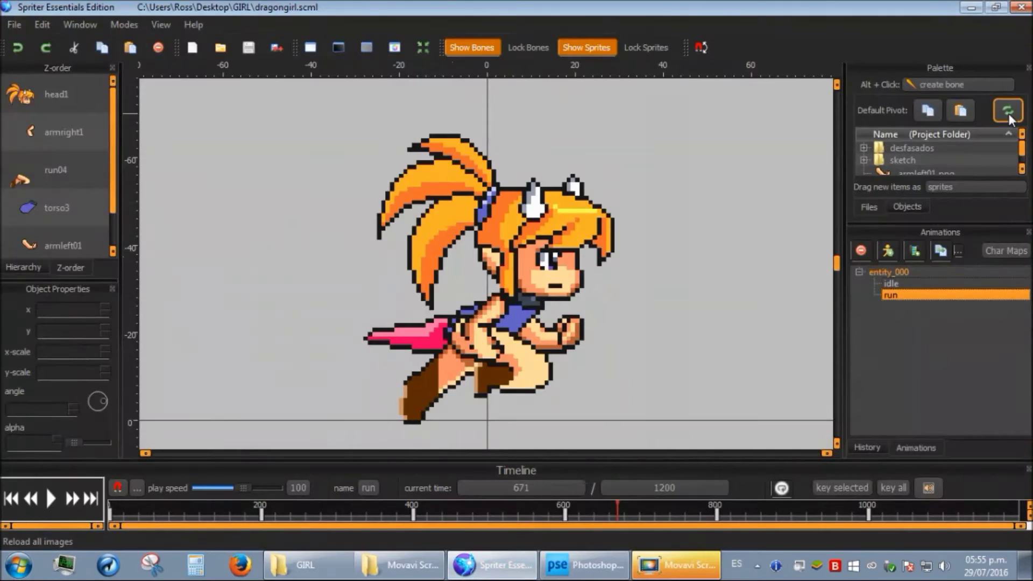
click(47, 506)
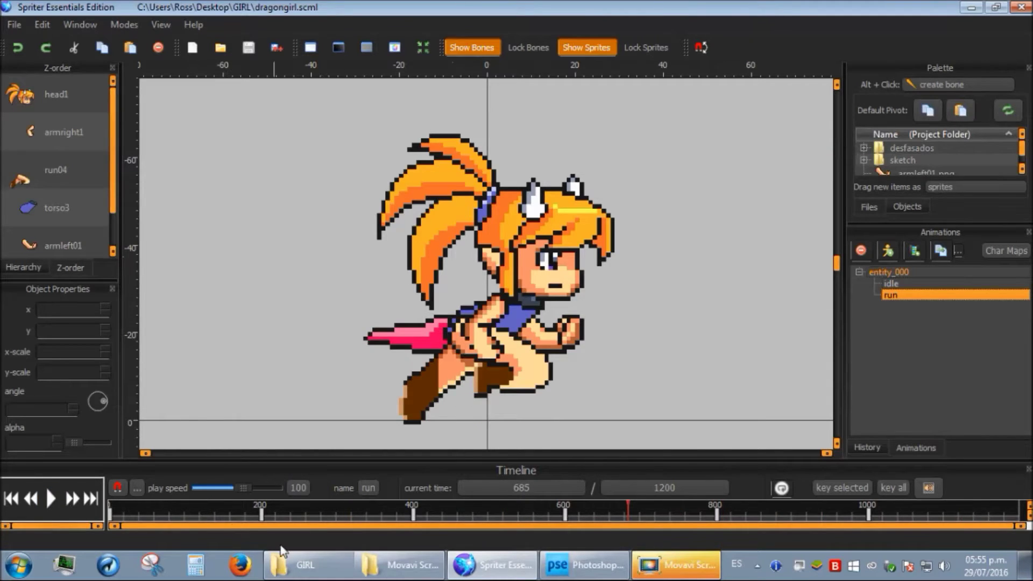
click(305, 565)
drag(186, 343, 440, 338)
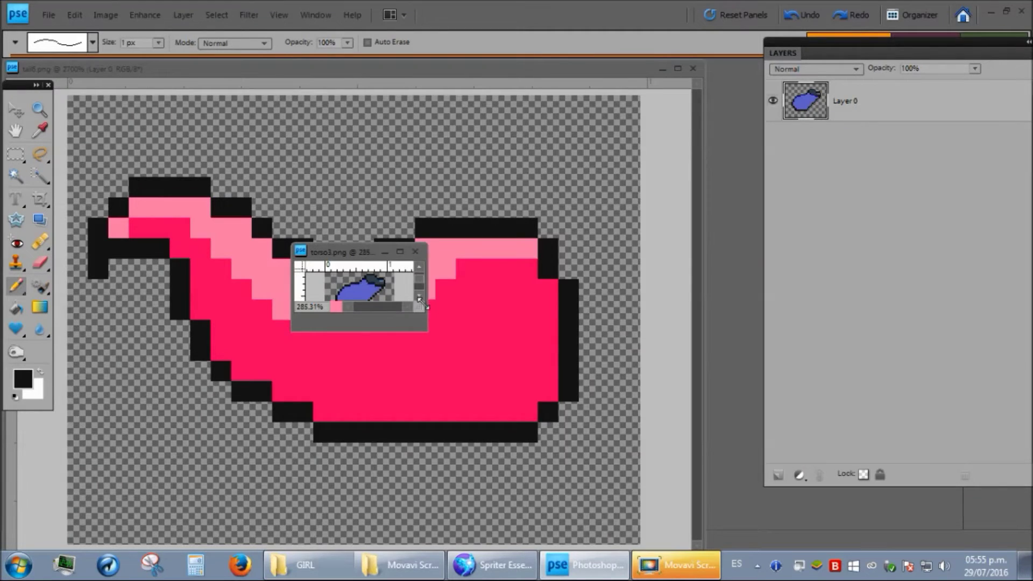
Nudge torso3's lower-left selection one pixel right and down, erase leftover pixels, and save.
drag(422, 308, 714, 567)
scroll(575, 448, up, 5)
key(m)
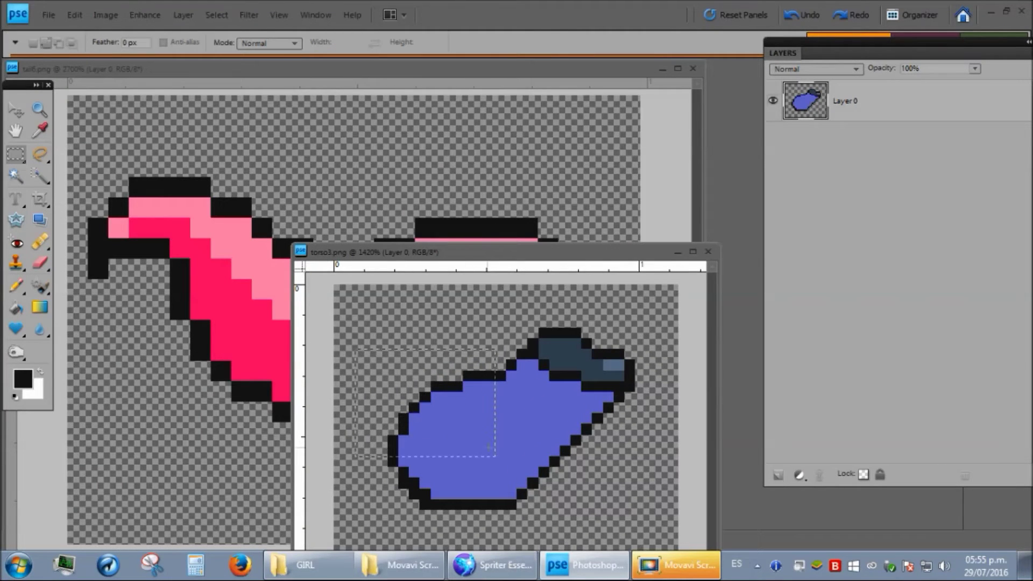
key(v)
key(Right)
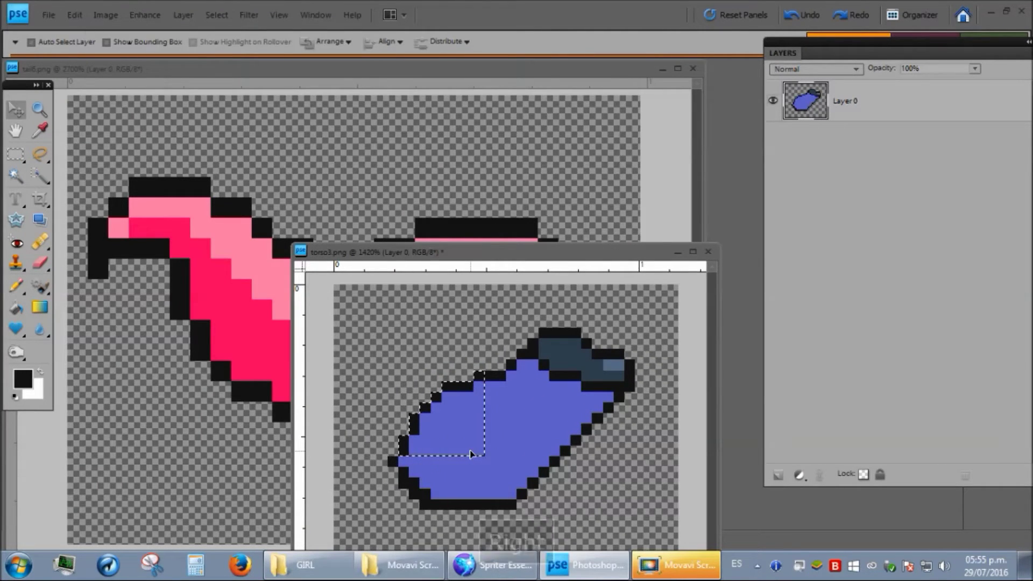
key(Down)
key(ctrl+d)
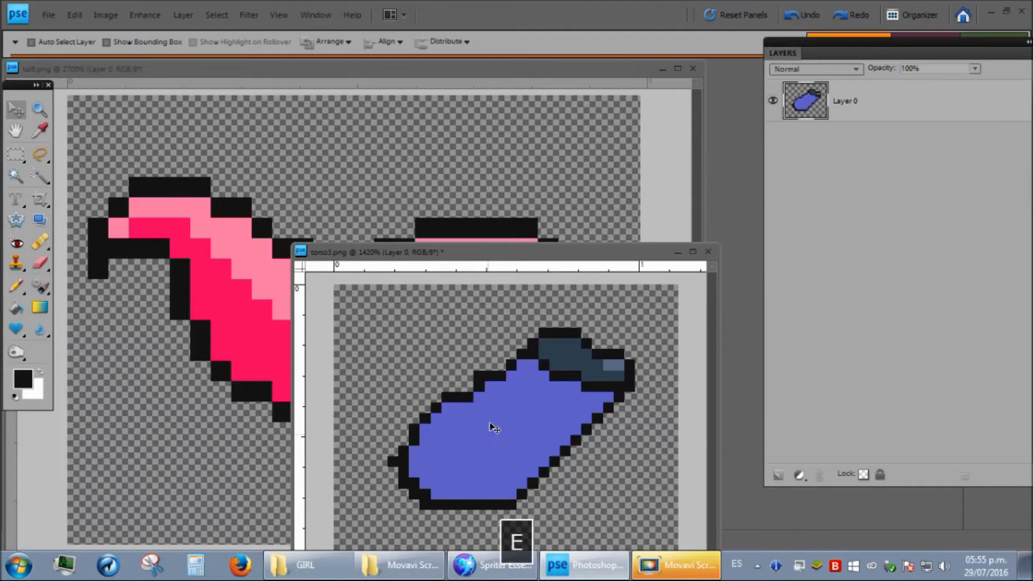
key(e)
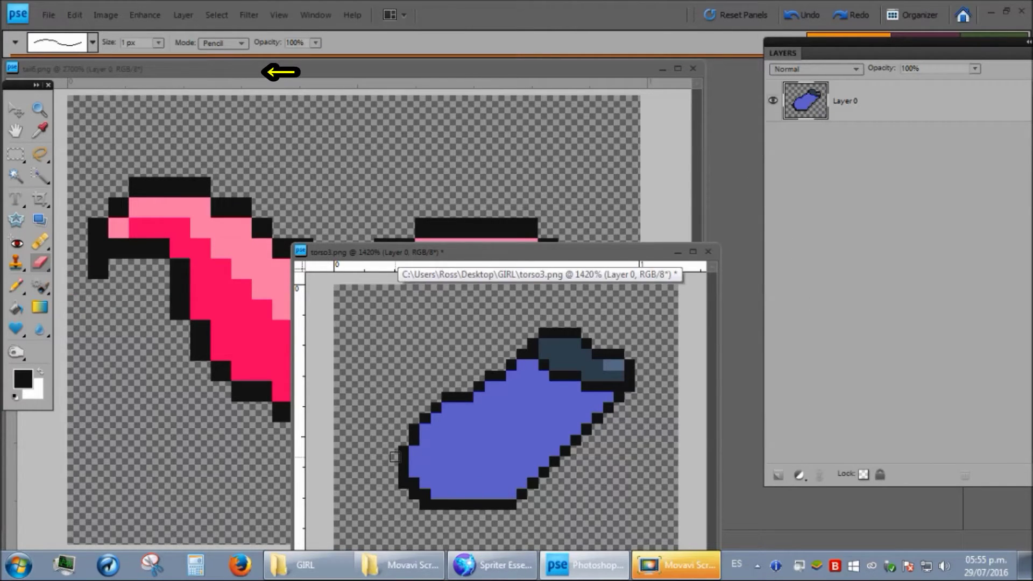
key(ctrl+s)
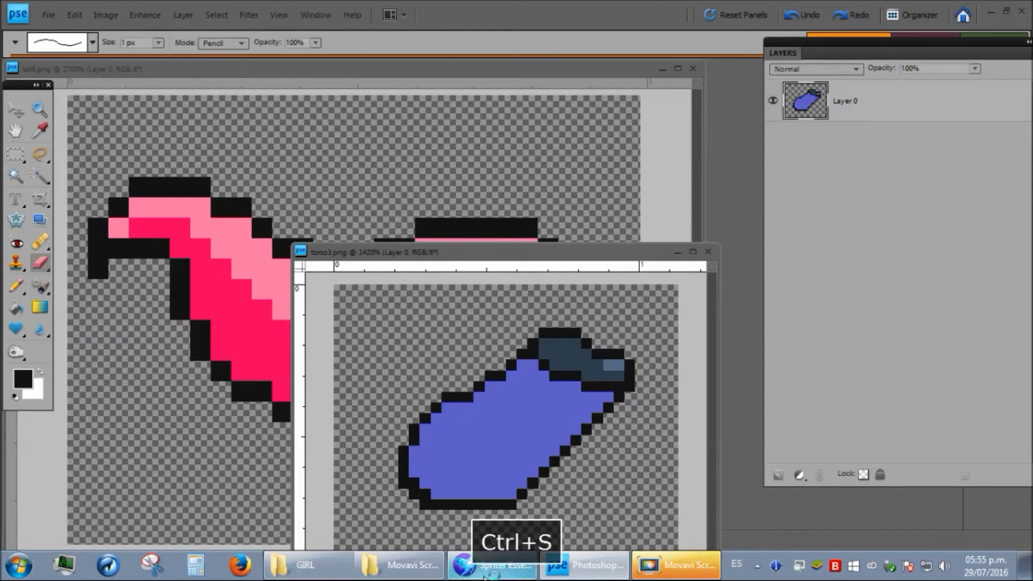
click(492, 565)
Play and pause the run animation, then scrub through its poses.
click(51, 498)
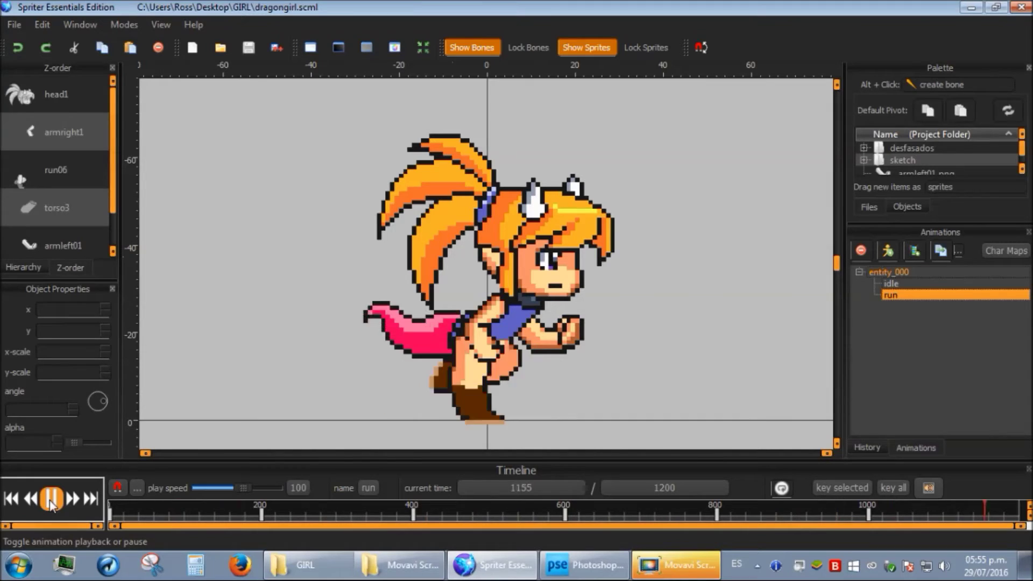
click(51, 499)
scroll(672, 217, down, 1)
scroll(673, 217, down, 1)
mouse_move(258, 512)
mouse_down()
mouse_move(177, 512)
mouse_move(496, 512)
mouse_move(271, 516)
mouse_up()
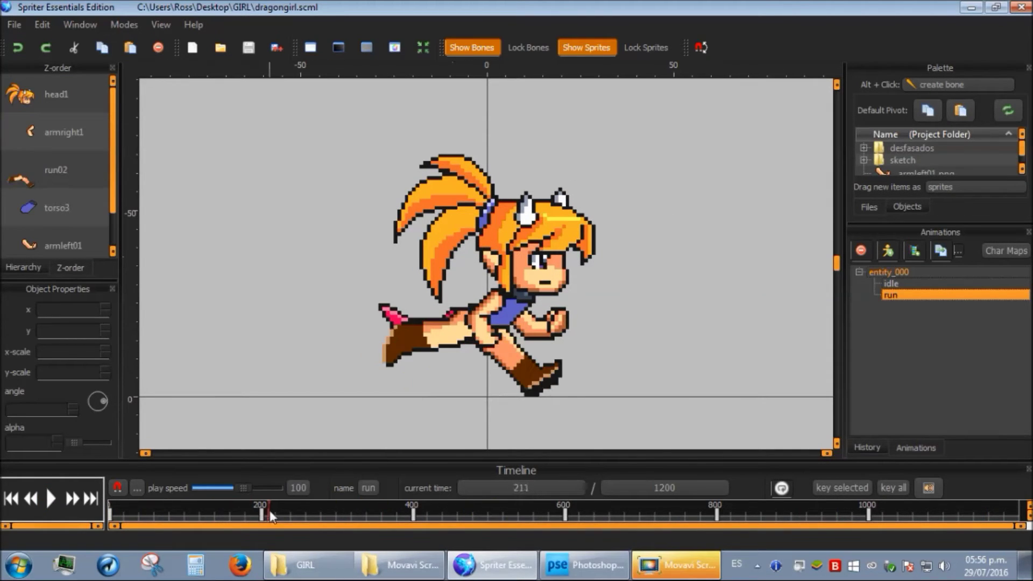
At time 200, nudge the head one unit right and the torso one unit down.
click(525, 487)
text(200)
key(Return)
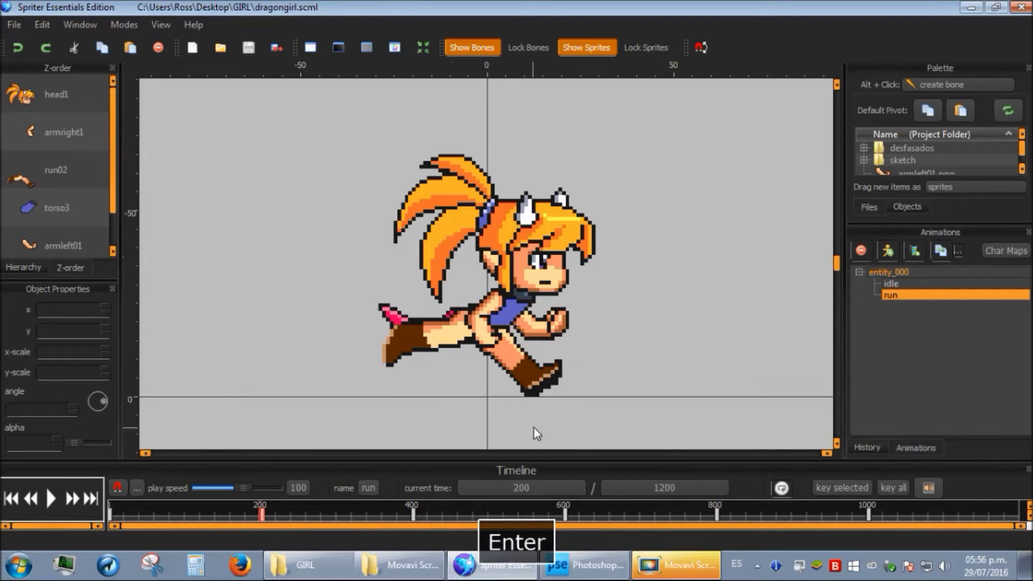
click(528, 270)
key(Right)
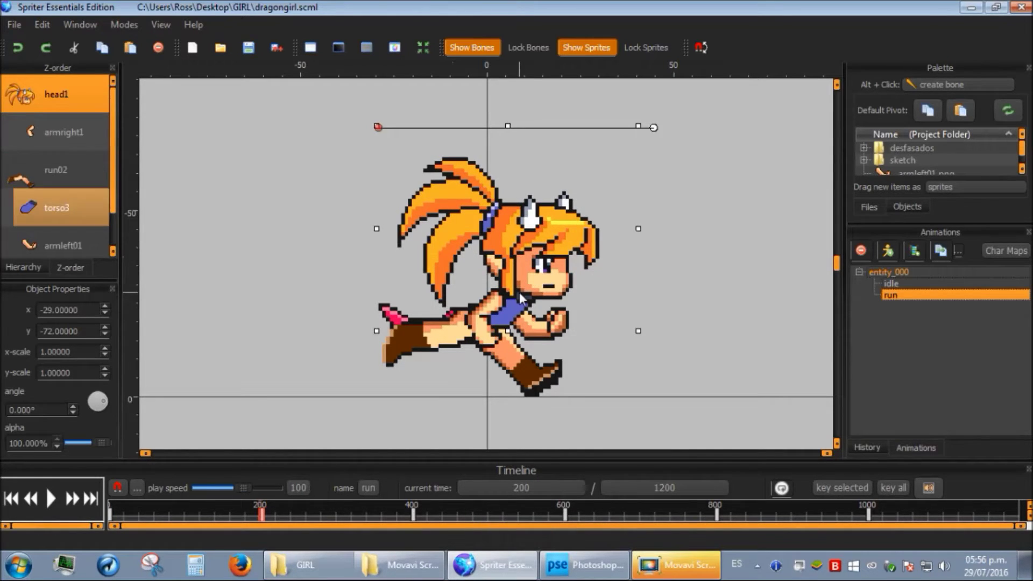
click(521, 310)
key(Down)
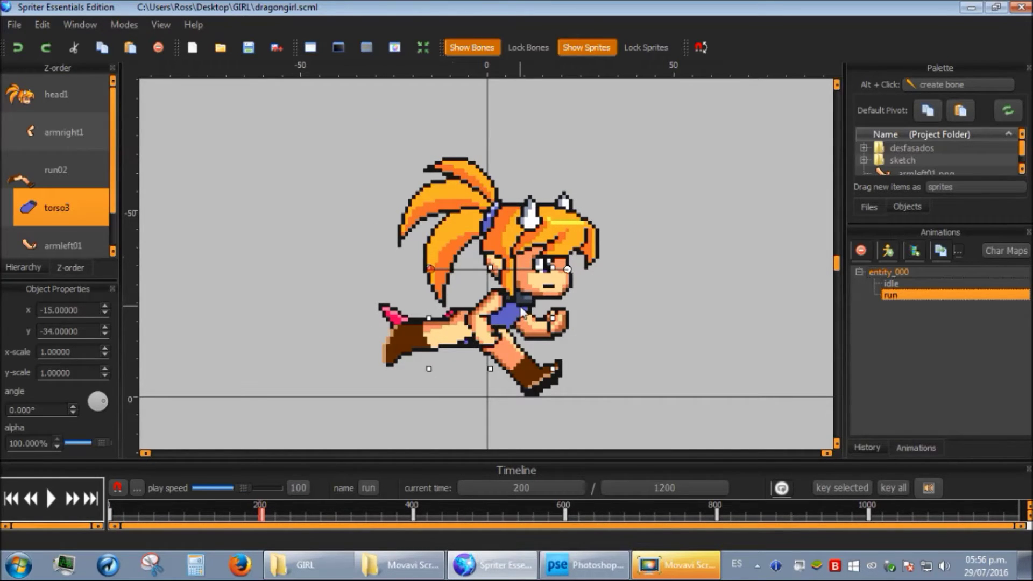
At time 400, nudge the head down and right and the torso one unit down.
click(491, 487)
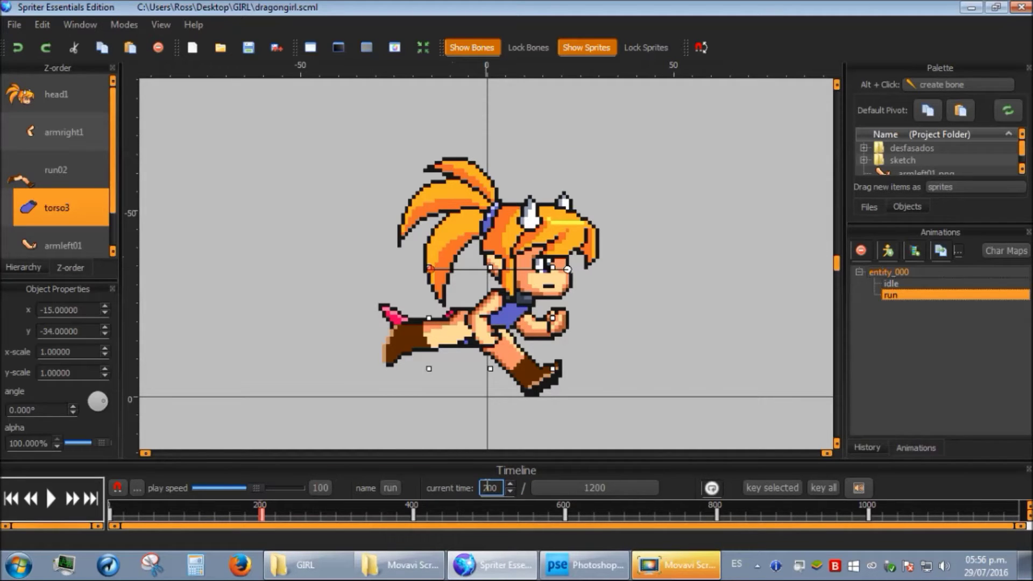
text(400)
key(Return)
click(546, 296)
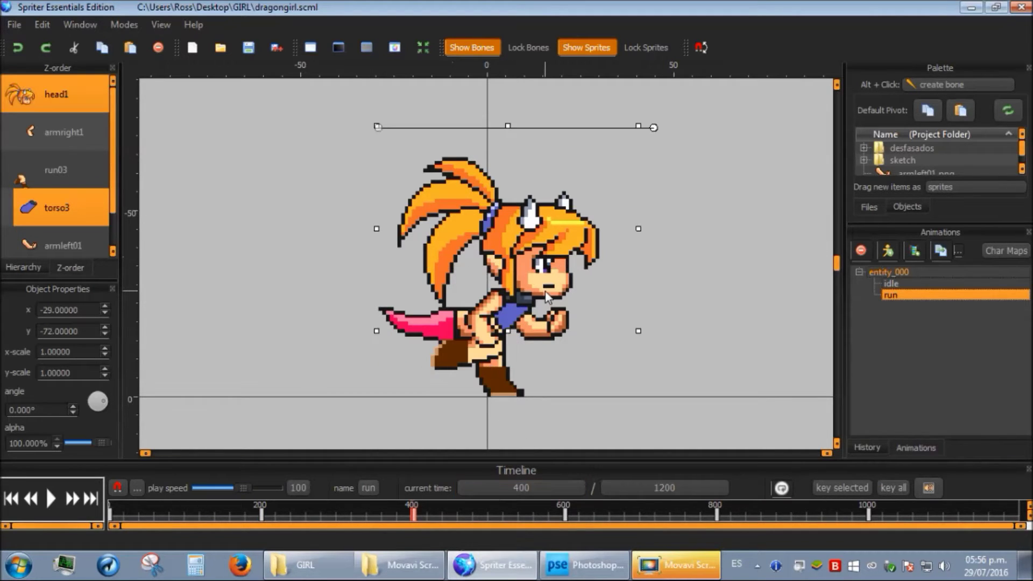
key(Down)
key(Right)
click(516, 322)
key(Down)
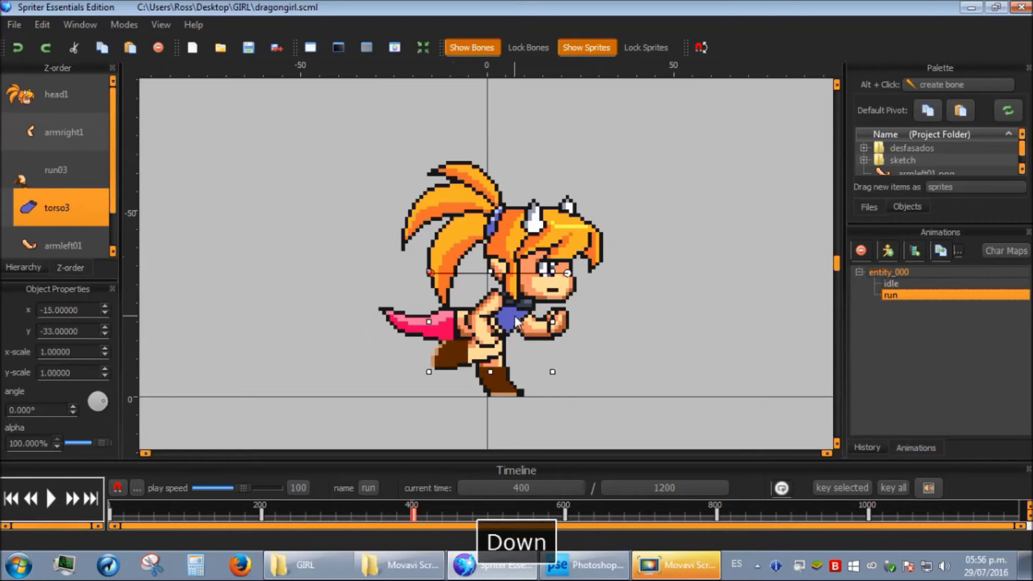
click(641, 375)
Replay the run animation to review the changes and save the Spriter project.
click(59, 499)
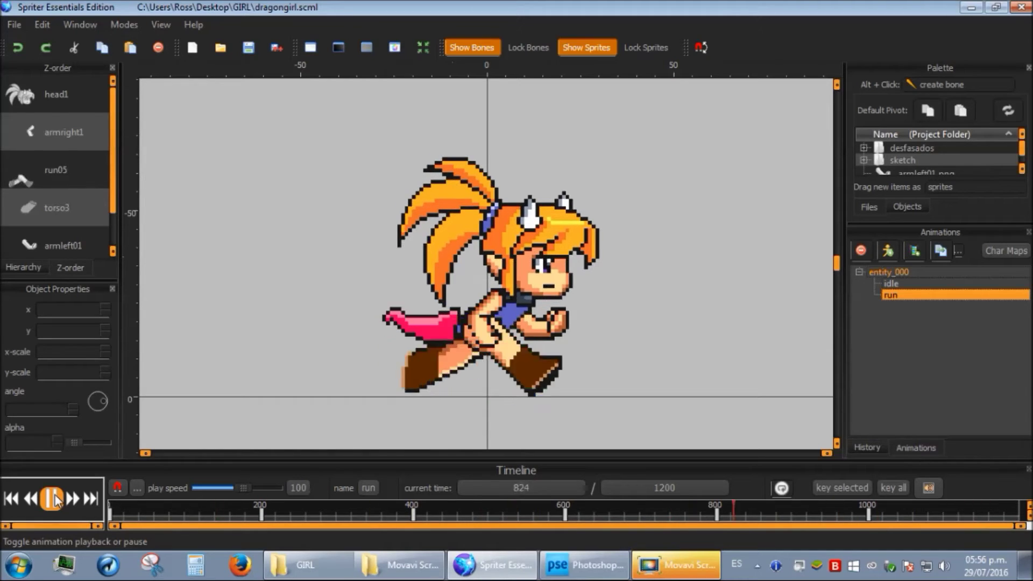
click(60, 499)
click(13, 25)
click(70, 147)
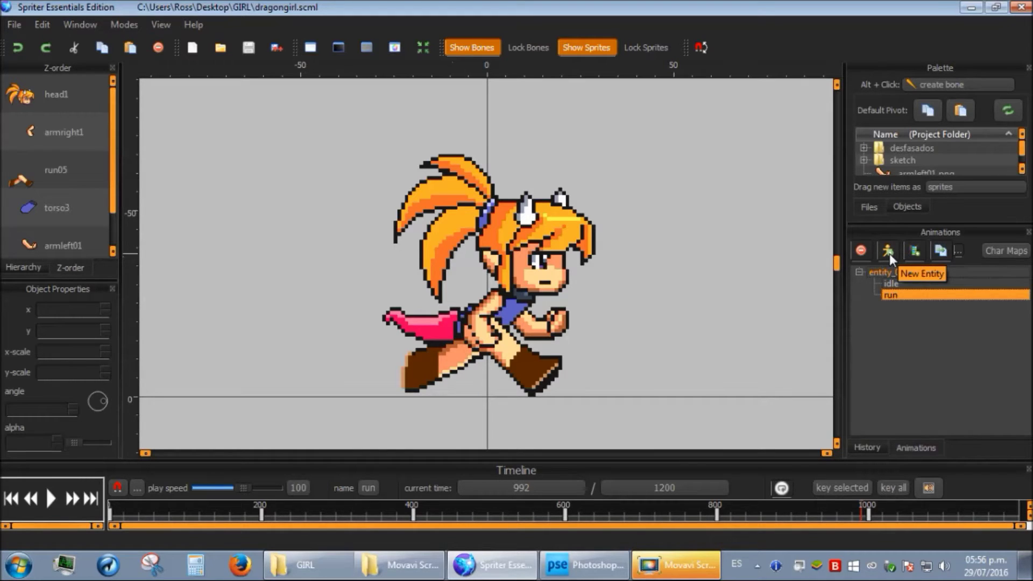
Preview the idle animation and add a new animation to the character.
click(893, 283)
click(52, 499)
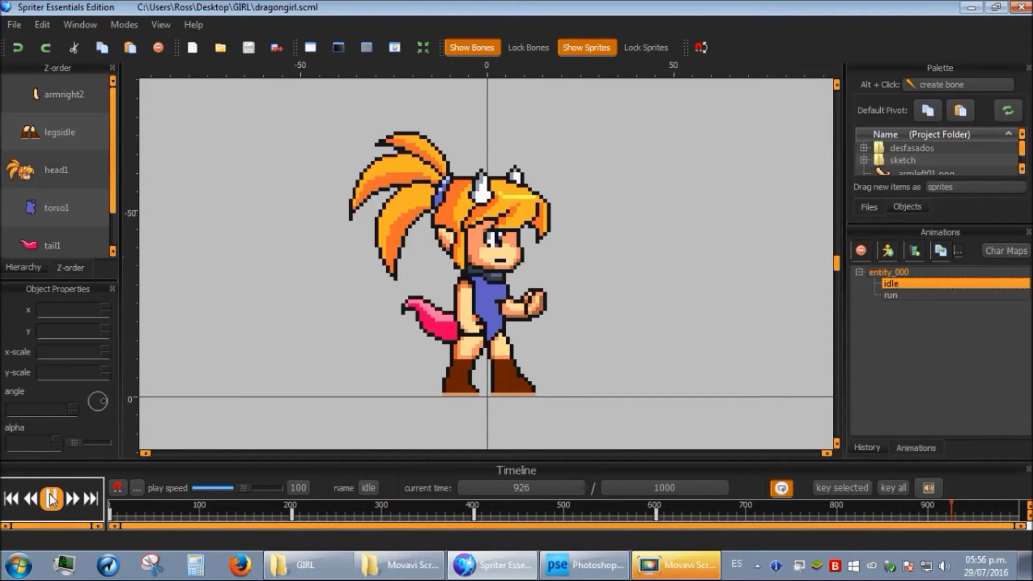
click(892, 295)
click(916, 250)
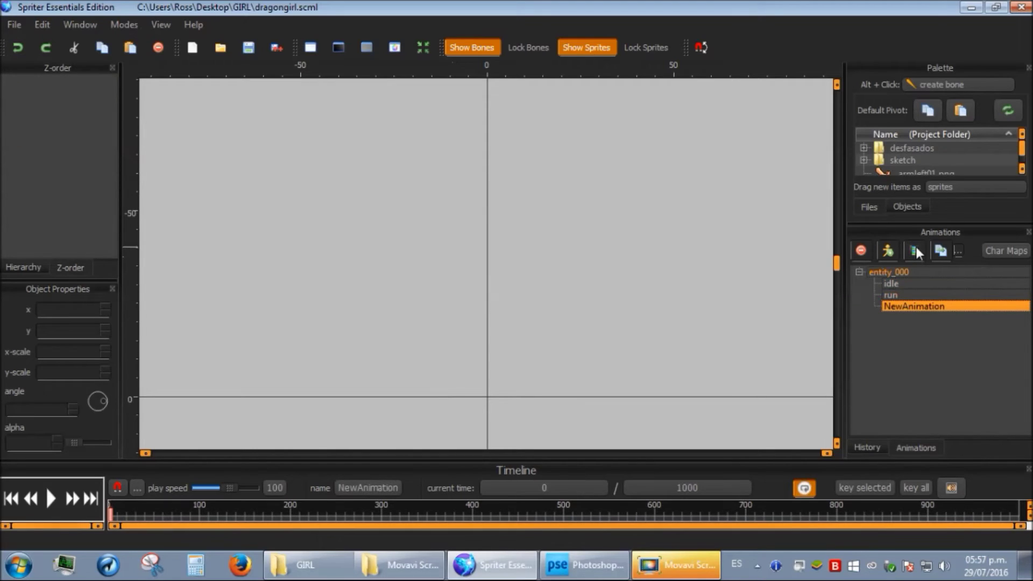
drag(916, 211, 933, 334)
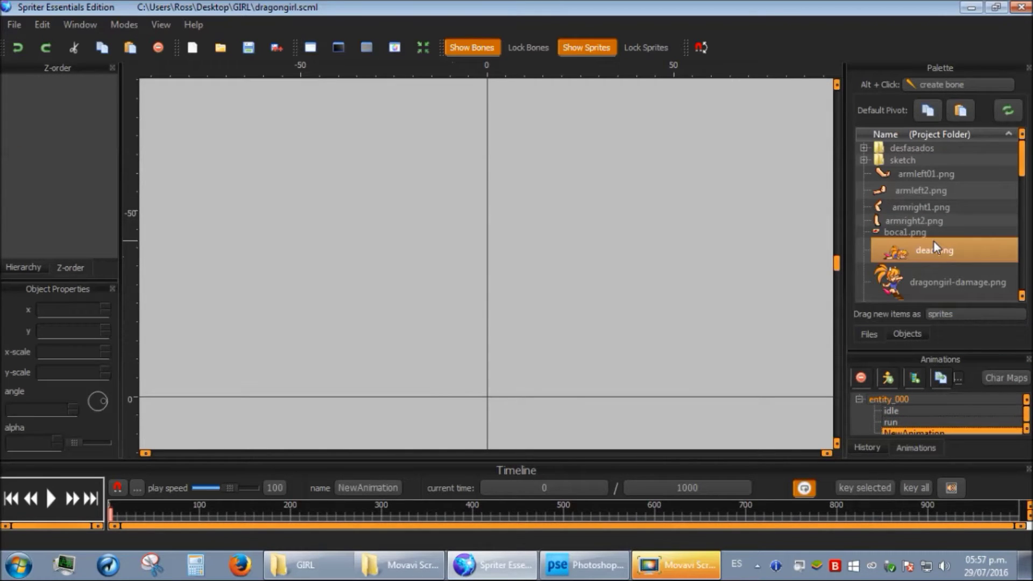
Copy the idle pose's sprites and paste them into NewAnimation.
click(890, 412)
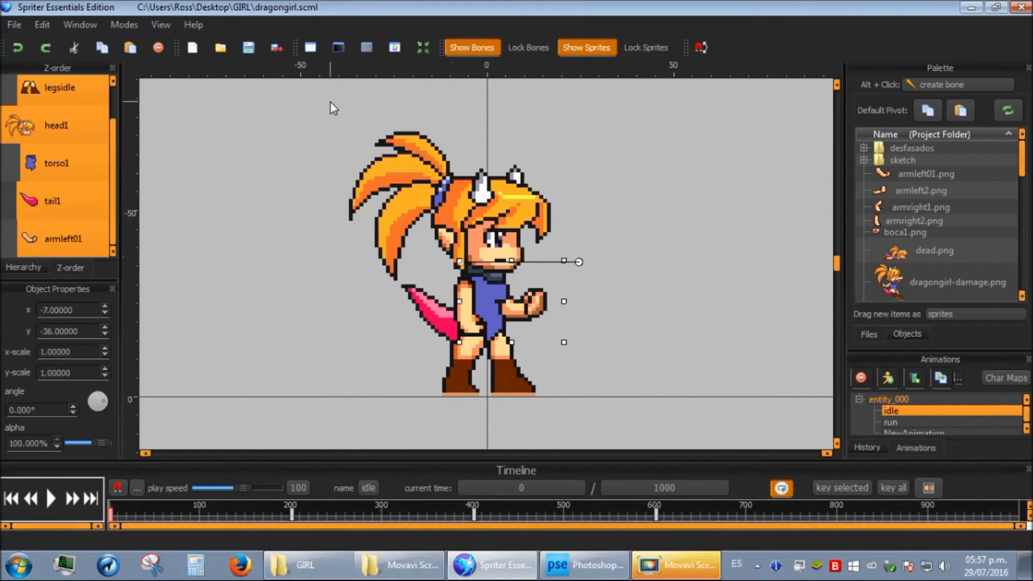
key(ctrl+c)
scroll(911, 405, down, 1)
click(914, 422)
key(ctrl+v)
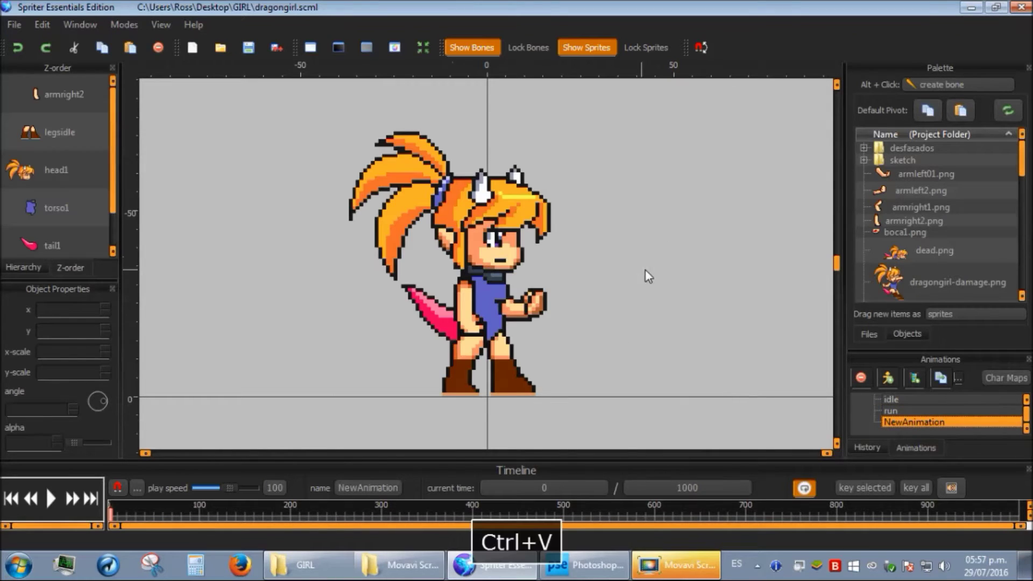
Swap the head to the head2 image and move it down into place.
click(506, 243)
scroll(908, 246, down, 5)
click(907, 267)
drag(522, 209, 523, 228)
click(678, 289)
Swap the torso to torso2, delete torso1, and shift the left arm about 41 px right.
click(506, 301)
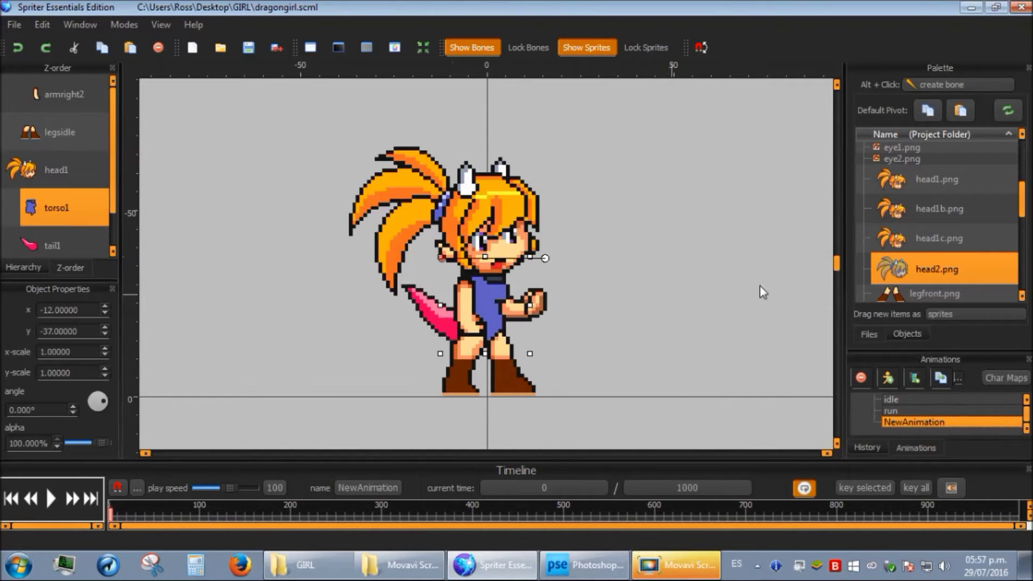
scroll(935, 269, down, 5)
click(915, 253)
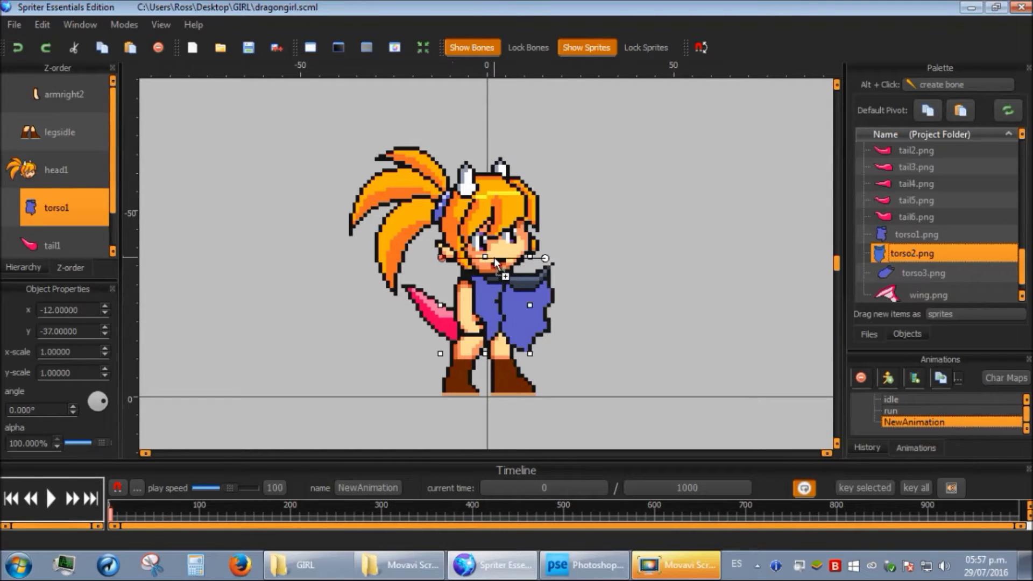
key(Delete)
drag(527, 311, 549, 311)
Replace the armright2 sprite with a horizontally flipped armleft2 arm rotated onto the body.
click(463, 299)
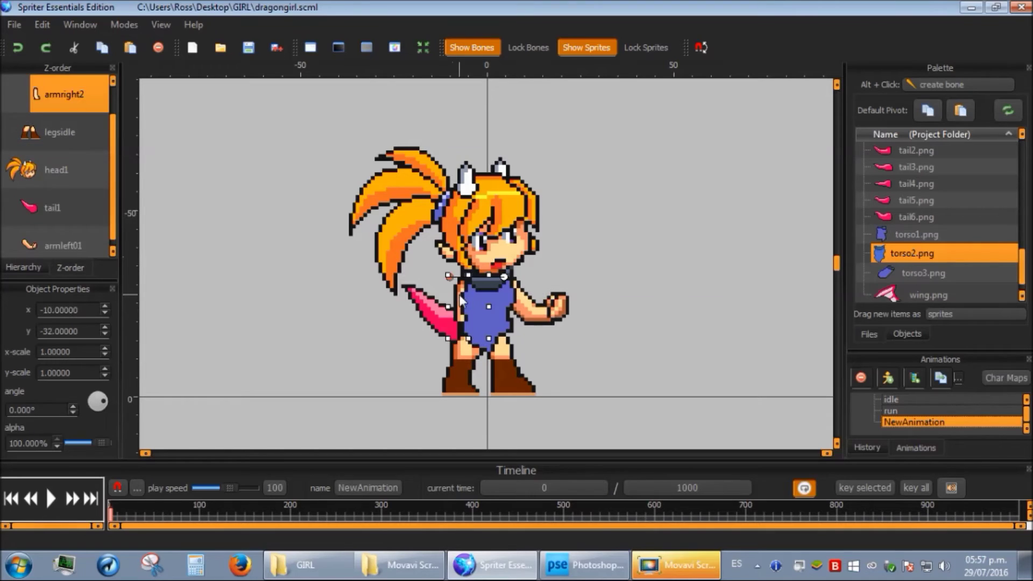
key(Delete)
scroll(951, 220, up, 10)
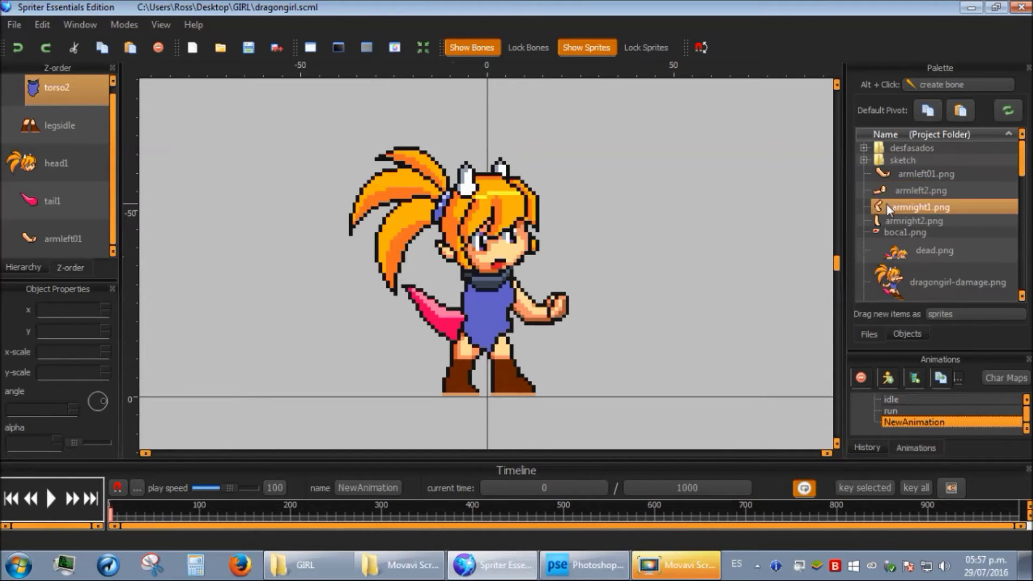
drag(882, 174, 648, 289)
key(Delete)
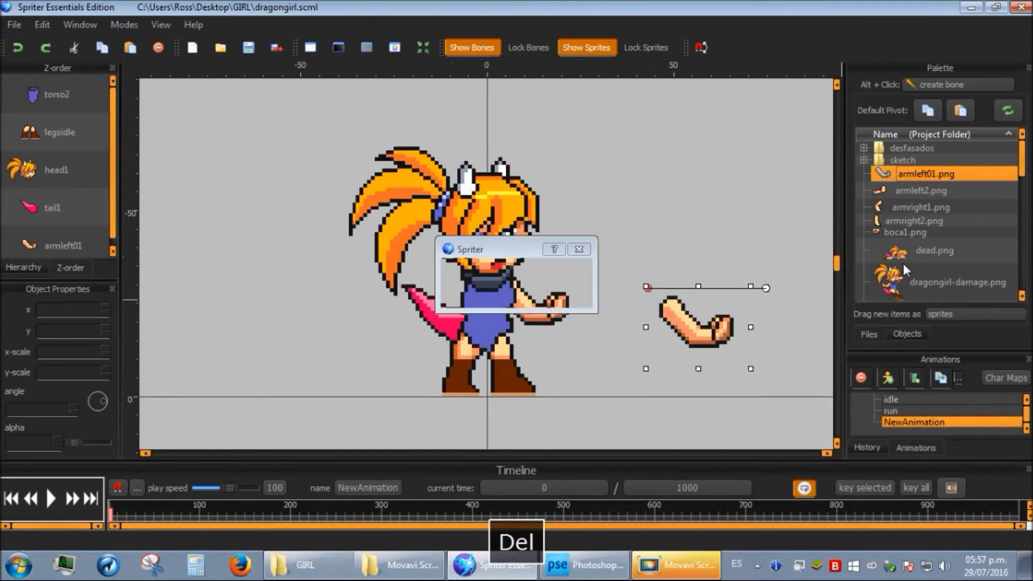
drag(880, 189, 681, 285)
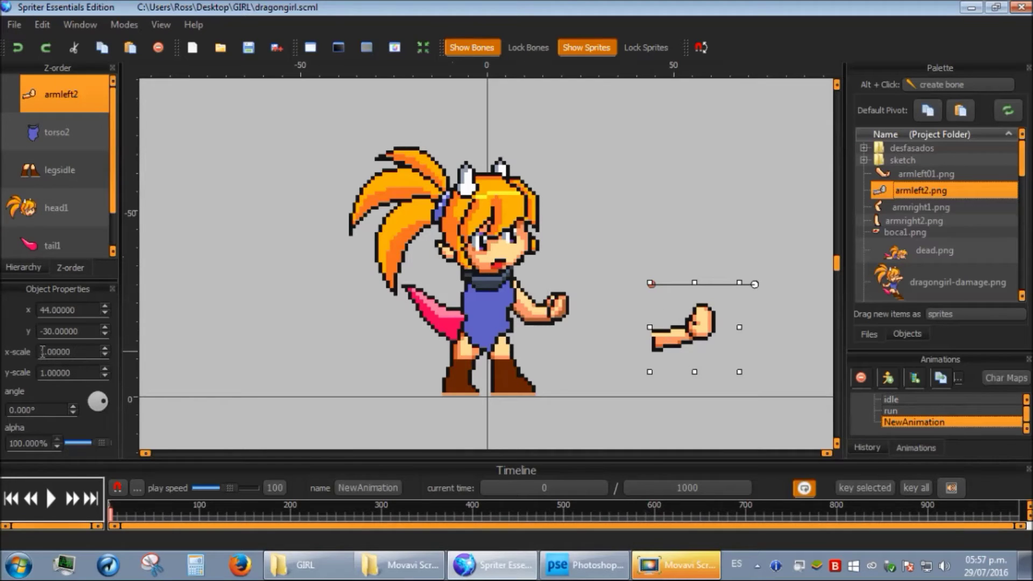
text(-)
key(Return)
drag(629, 343, 447, 299)
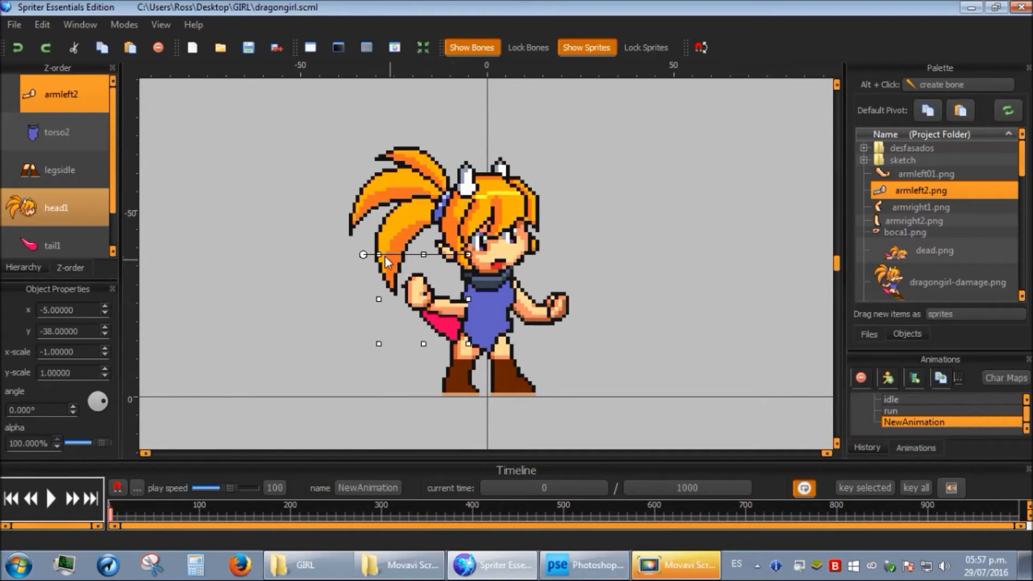
drag(405, 272, 373, 320)
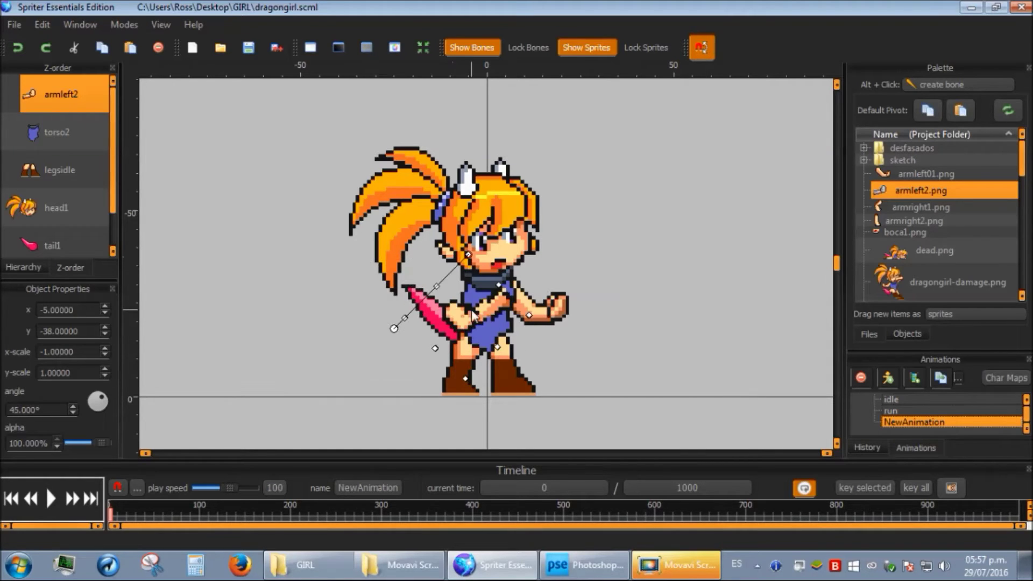
drag(472, 314, 434, 304)
click(425, 370)
Replace the idle legs with the front-facing legfront legs sprite.
click(521, 383)
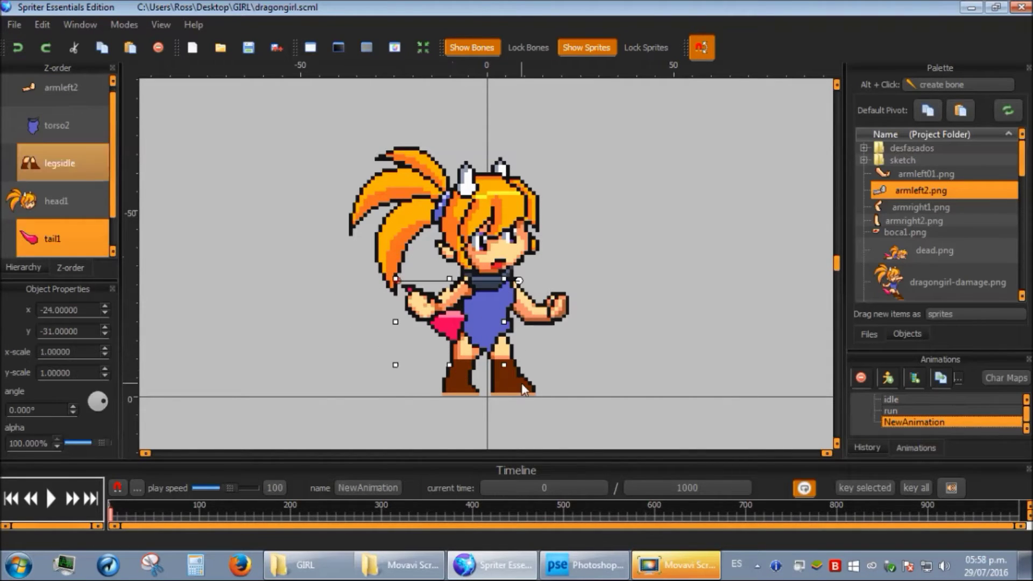
key(Delete)
scroll(923, 238, down, 5)
drag(936, 293, 395, 309)
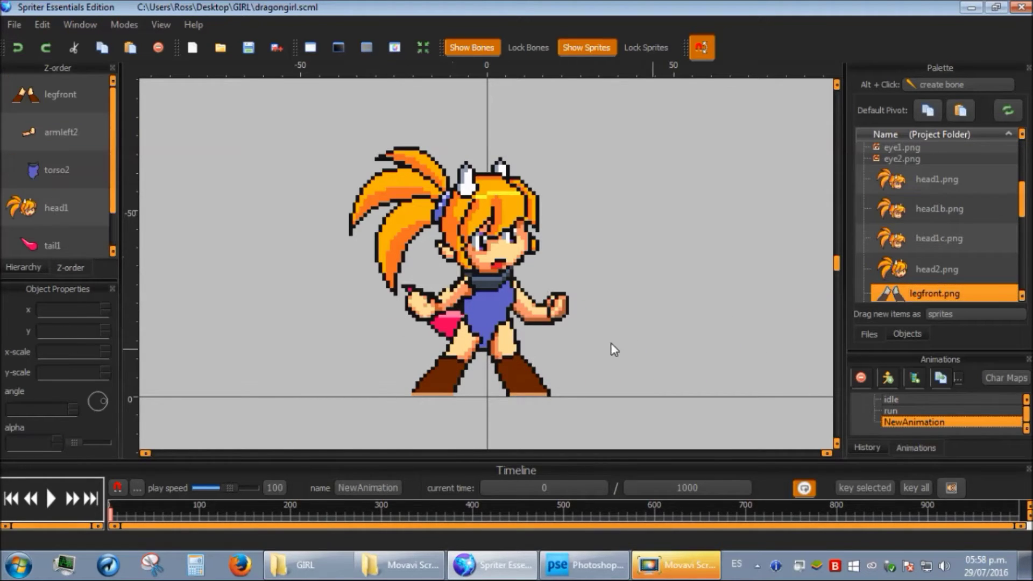
Nudge the torso slightly and raise the head above the torso in draw order.
click(488, 296)
key(Up)
key(Down)
key(Up)
click(513, 240)
key(Down)
key(ctrl+Up)
click(666, 309)
Replace armleft2 with an armleft01 arm at x-scale -1, placed behind the torso.
click(447, 323)
drag(439, 306, 443, 311)
key(Delete)
scroll(942, 226, up, 5)
drag(925, 174, 641, 339)
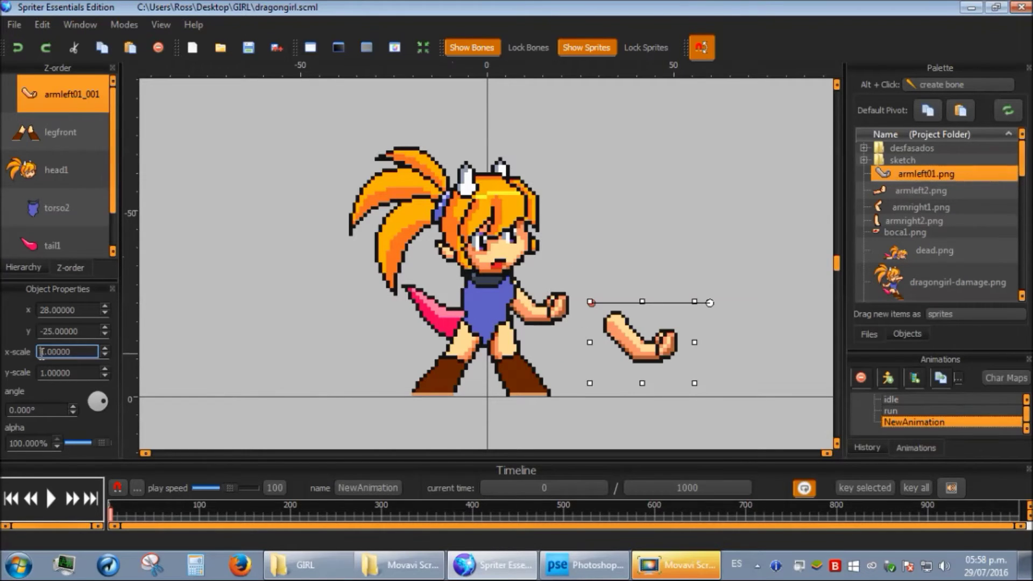
text(-)
key(Return)
drag(554, 337, 457, 303)
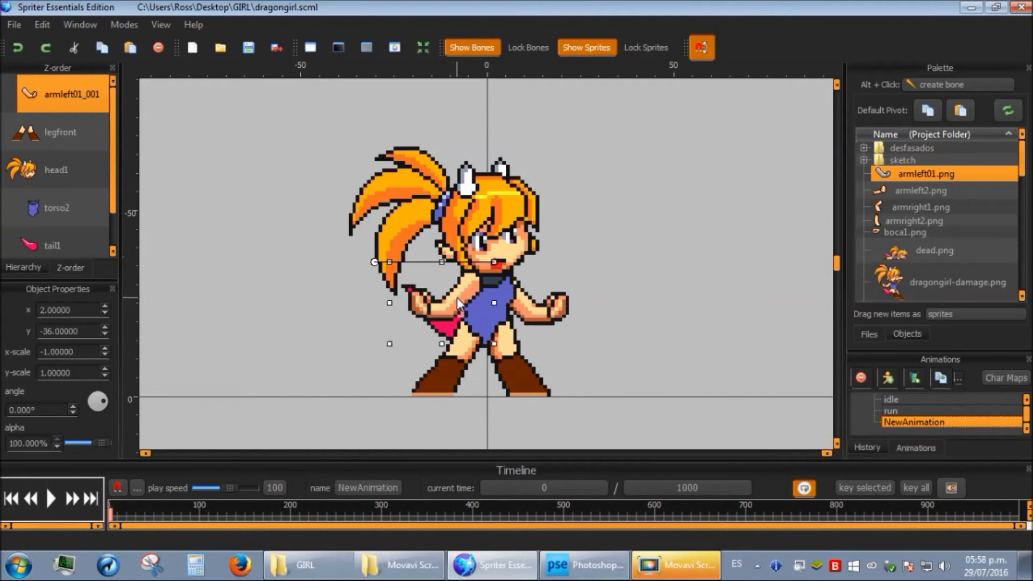
key(ctrl+Down)
key(ctrl+Down)
key(ctrl+Down)
key(Right)
key(Right)
key(Left)
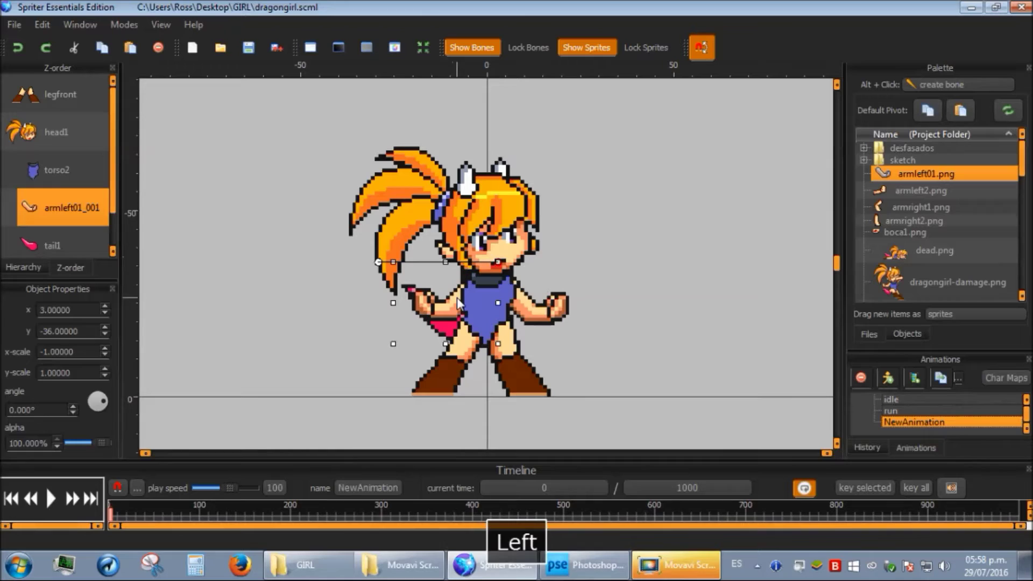
click(660, 324)
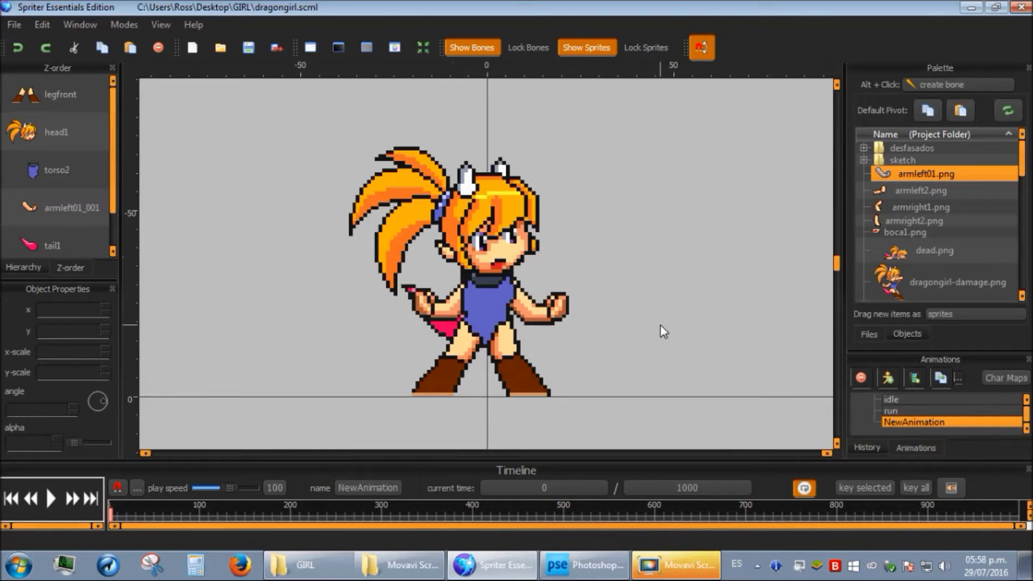
Rename the new animation to 'fightstance'.
click(907, 424)
text(fightstance)
key(Return)
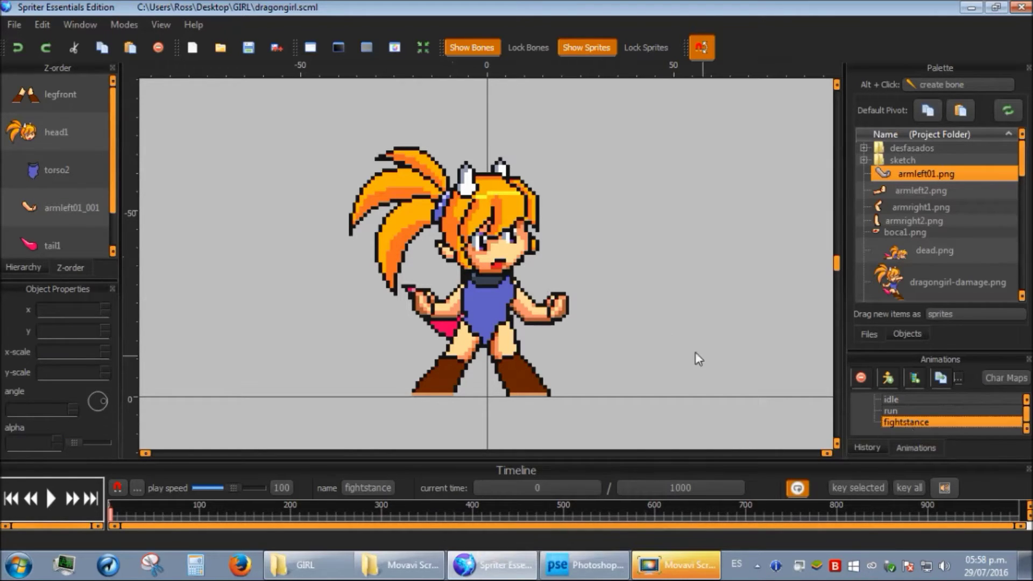
Save the Spriter project.
scroll(931, 226, down, 3)
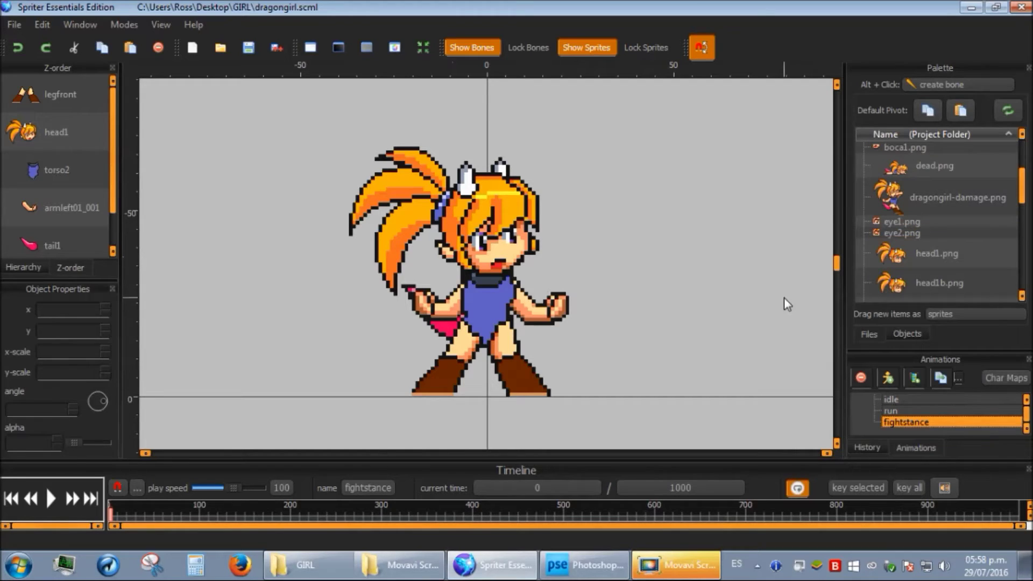
click(14, 24)
click(43, 89)
At time 200, nudge the torso, right arm, left arm and head down one unit each.
click(529, 487)
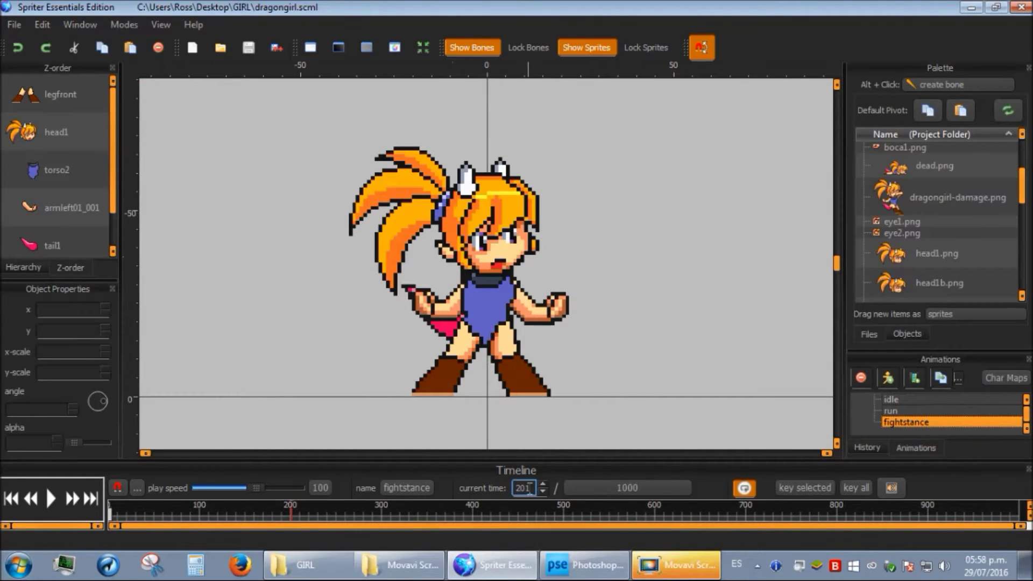
key(Return)
click(488, 322)
key(Down)
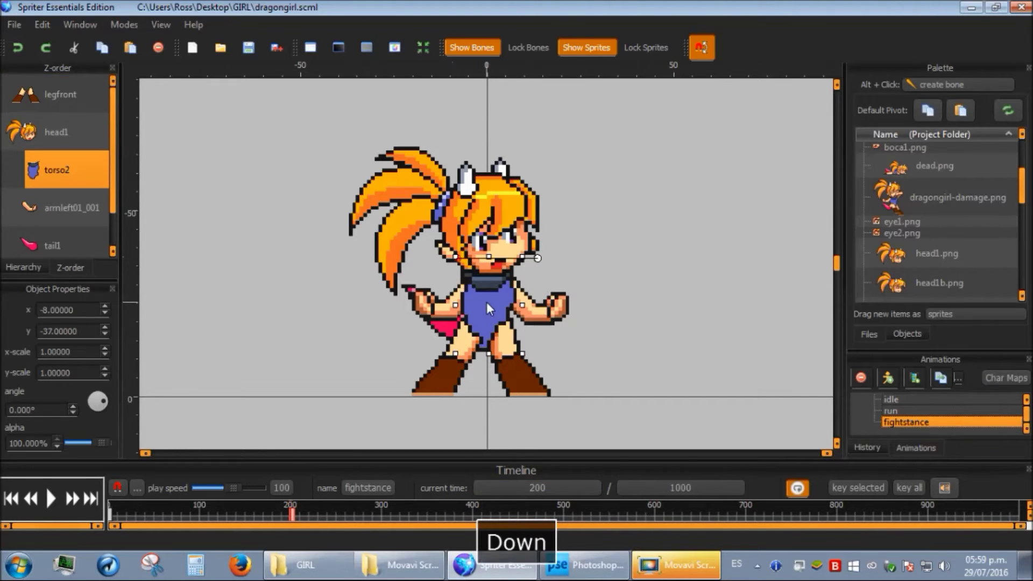
click(530, 316)
key(Down)
click(447, 313)
key(Down)
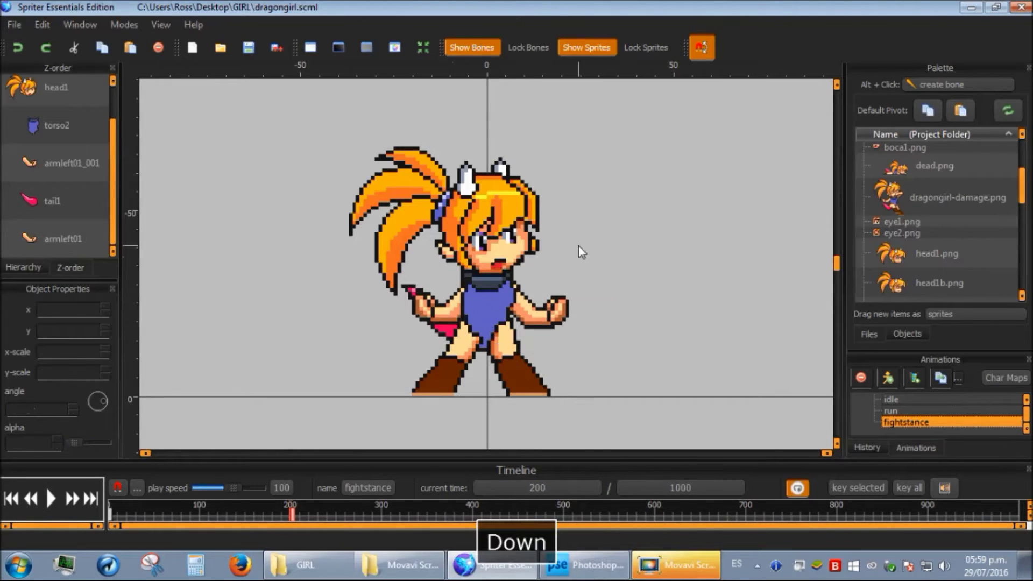
click(523, 240)
key(Down)
key(Down)
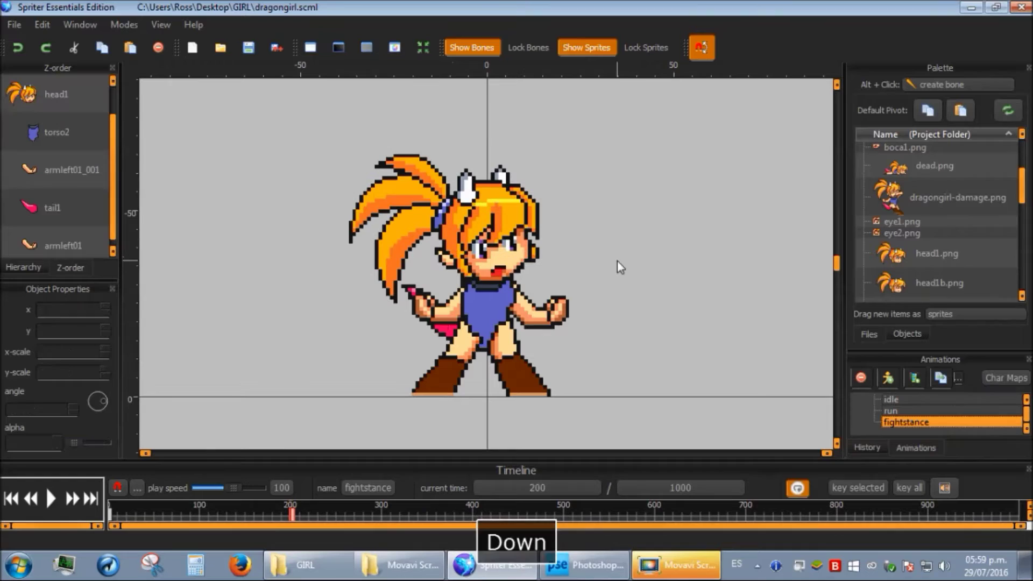
Try the tail5 and then tail6 images on the tail sprite.
scroll(931, 230, down, 6)
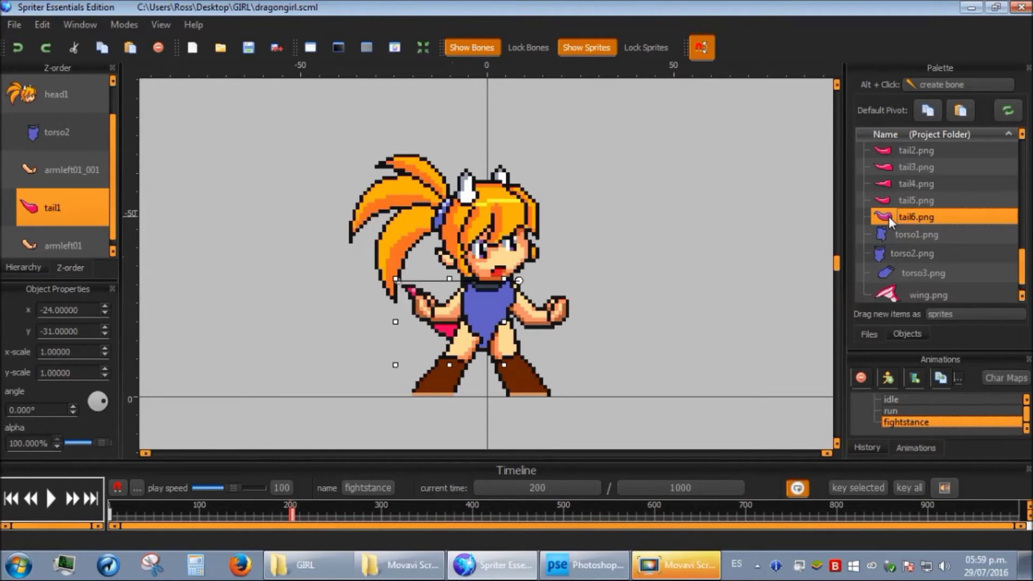
click(899, 202)
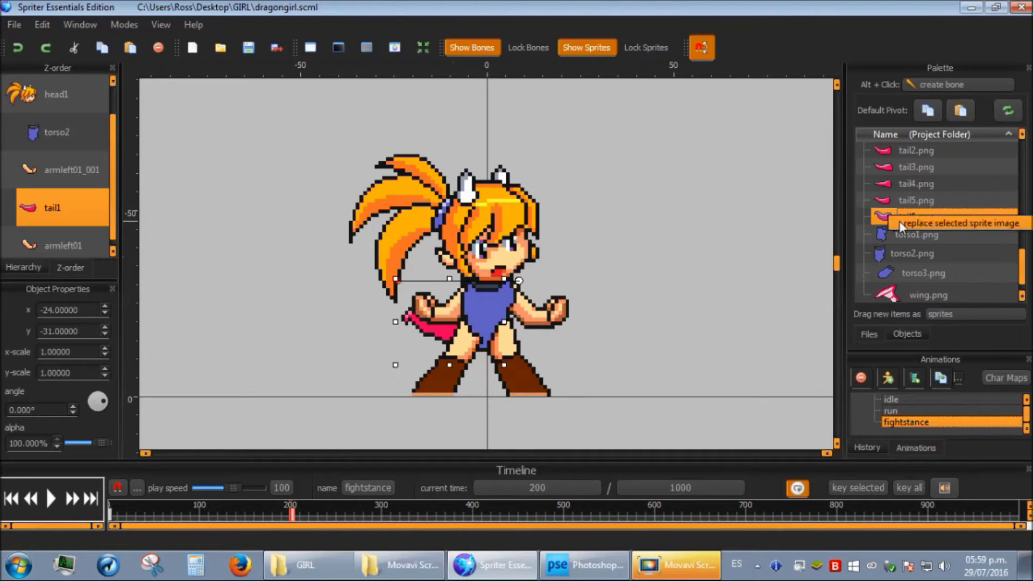
click(899, 220)
click(715, 303)
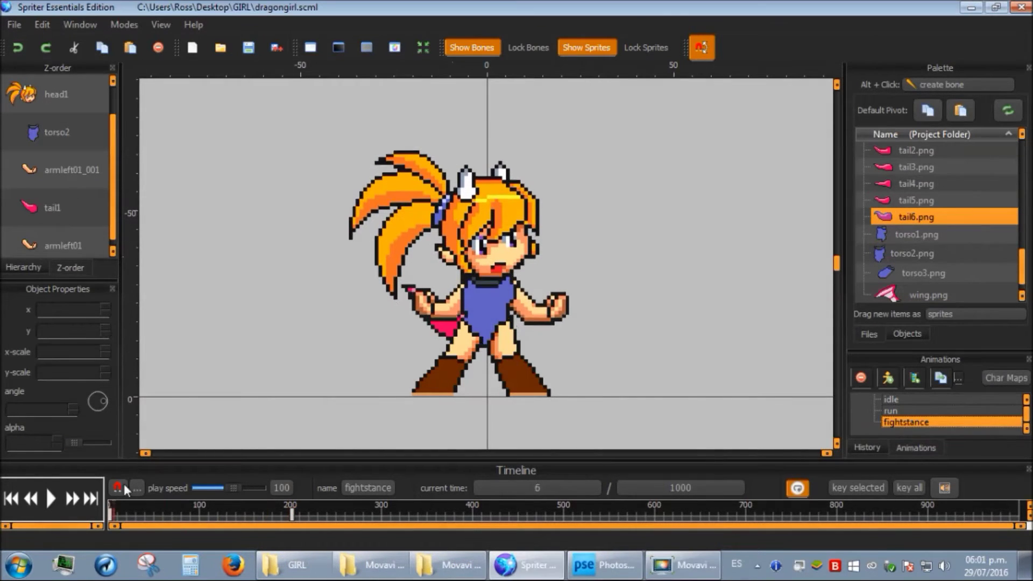
At time 200, nudge the back arm down one pixel.
click(536, 488)
text(200)
key(Return)
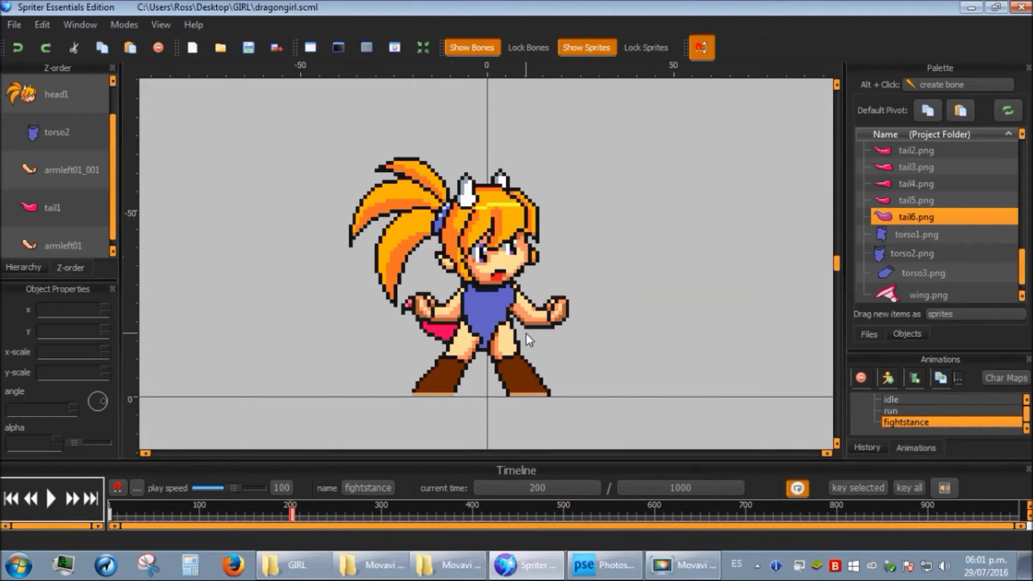
click(525, 319)
key(Down)
click(576, 290)
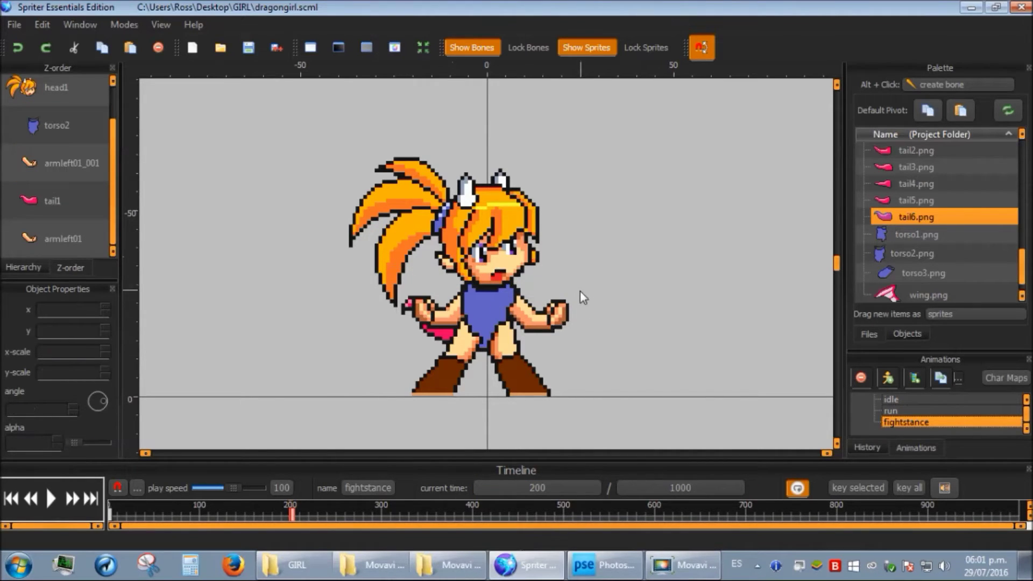
At time 400, adjust the torso, head and back arm positions.
click(505, 487)
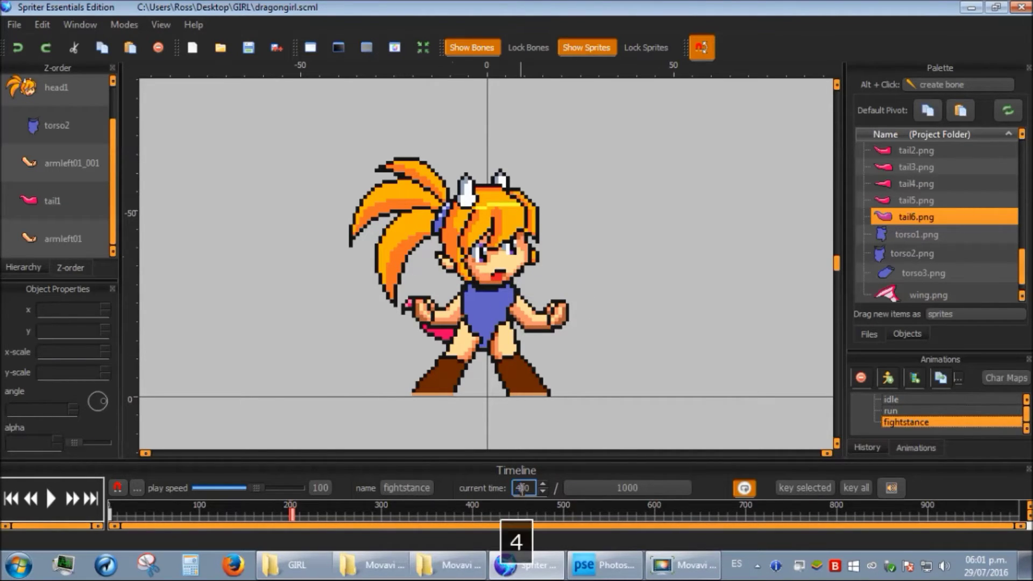
text(4)
key(Return)
click(483, 325)
key(Down)
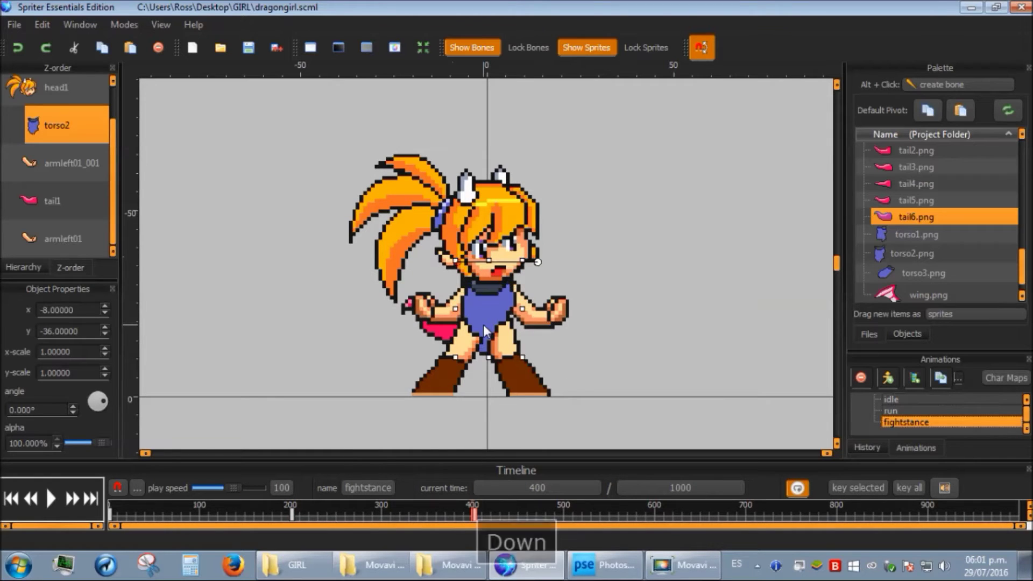
key(Up)
key(Up)
click(497, 237)
key(Up)
key(Down)
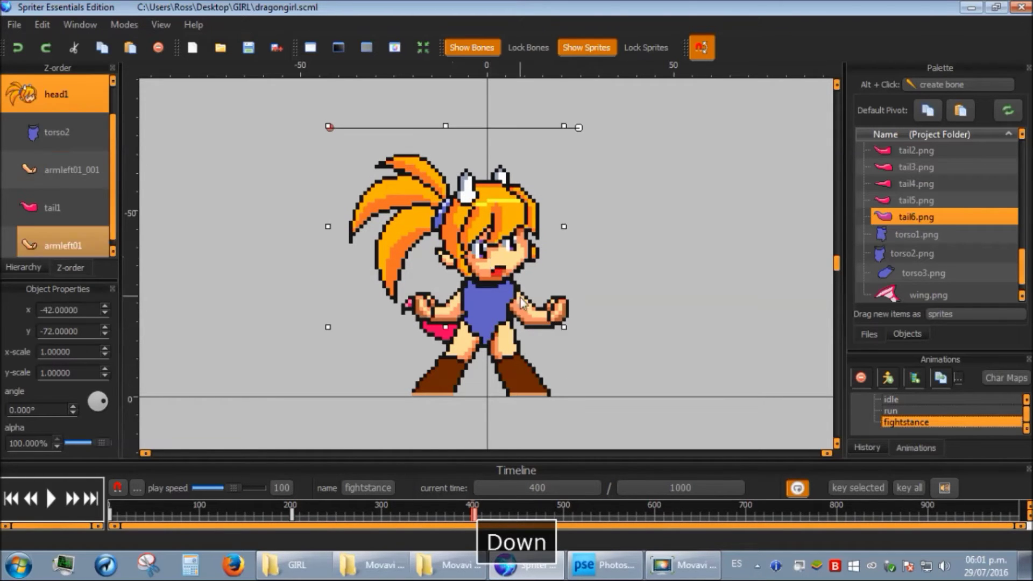
key(Up)
Replace the tail with the tail2 image and preview the fightstance animation.
click(450, 317)
ctrl+click(444, 328)
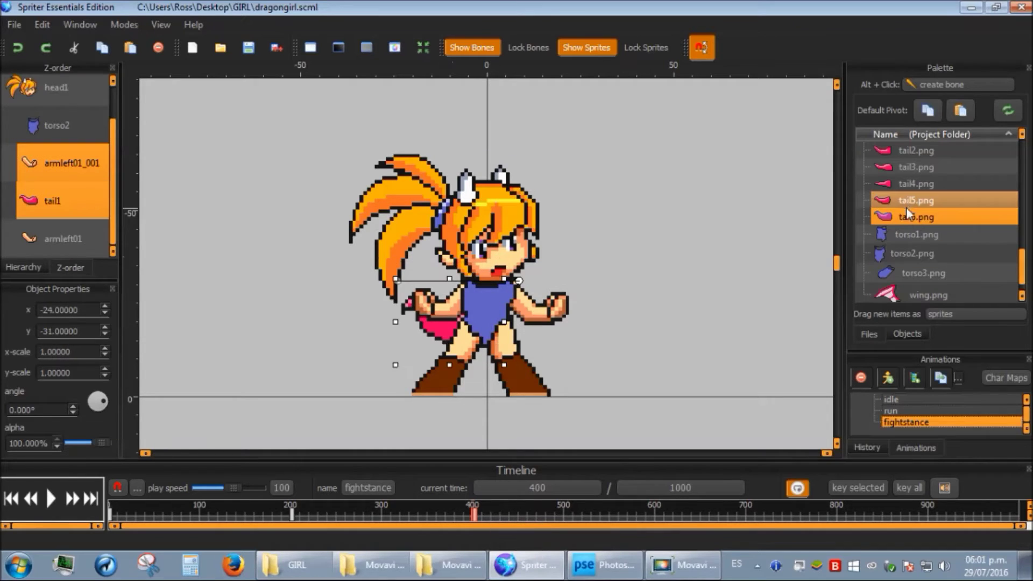
right_click(909, 151)
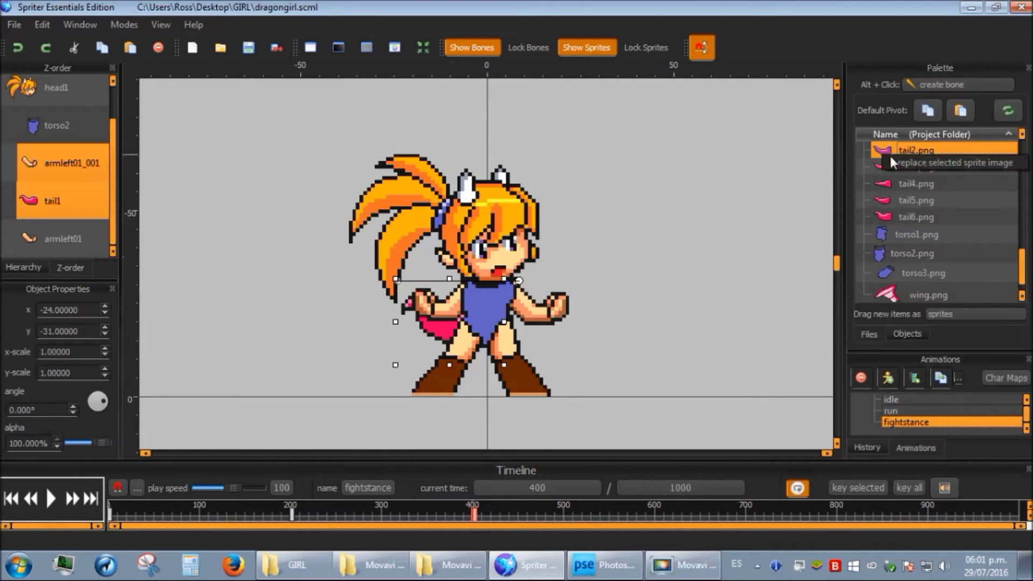
click(915, 163)
click(50, 499)
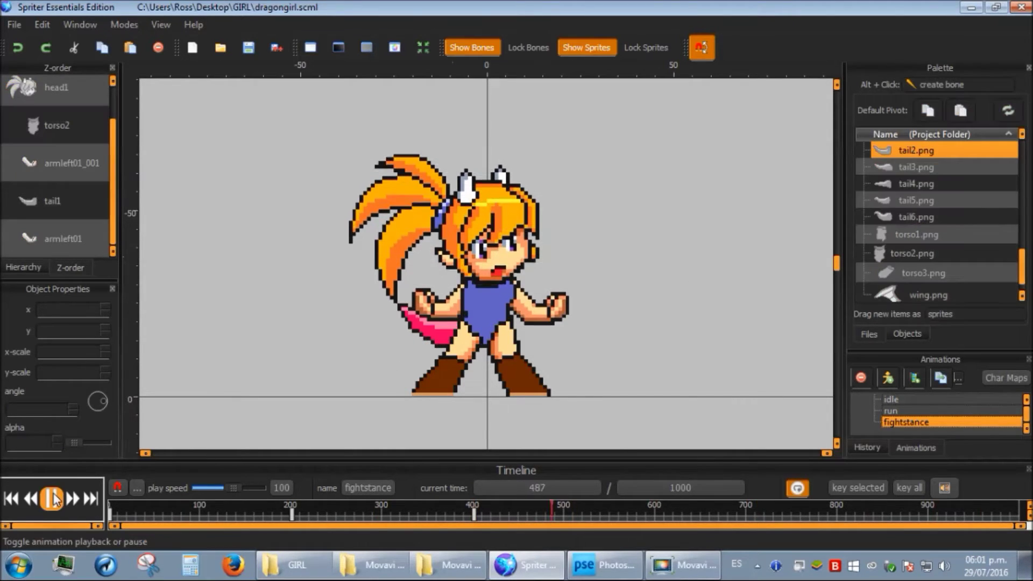
click(50, 499)
drag(275, 510, 489, 506)
At time 400, swap the tail to tail5, then select the 1000 animation length.
click(496, 482)
text(400)
key(Return)
click(882, 203)
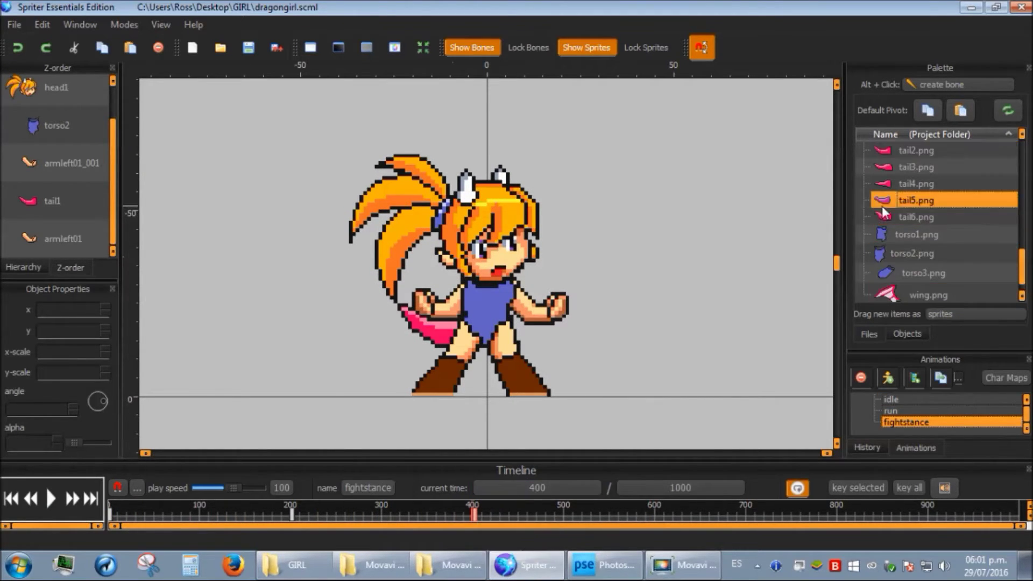
click(447, 332)
right_click(885, 201)
click(896, 209)
click(706, 333)
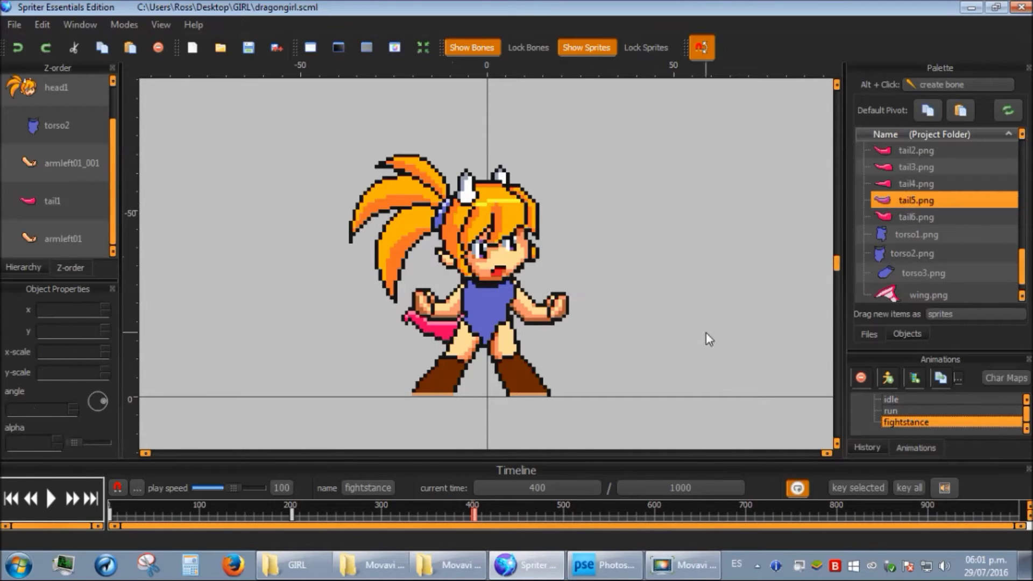
drag(409, 515, 389, 475)
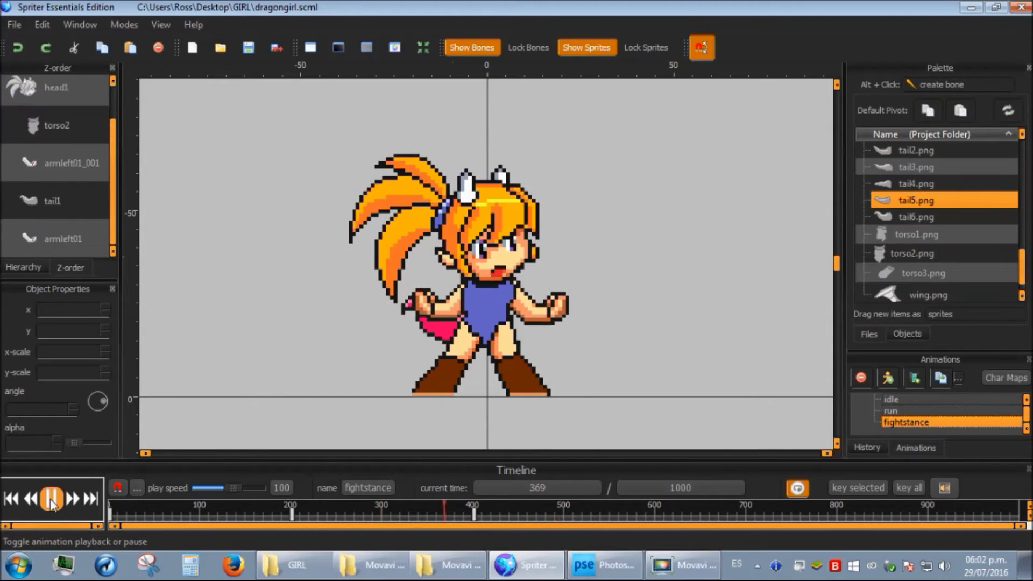
click(666, 490)
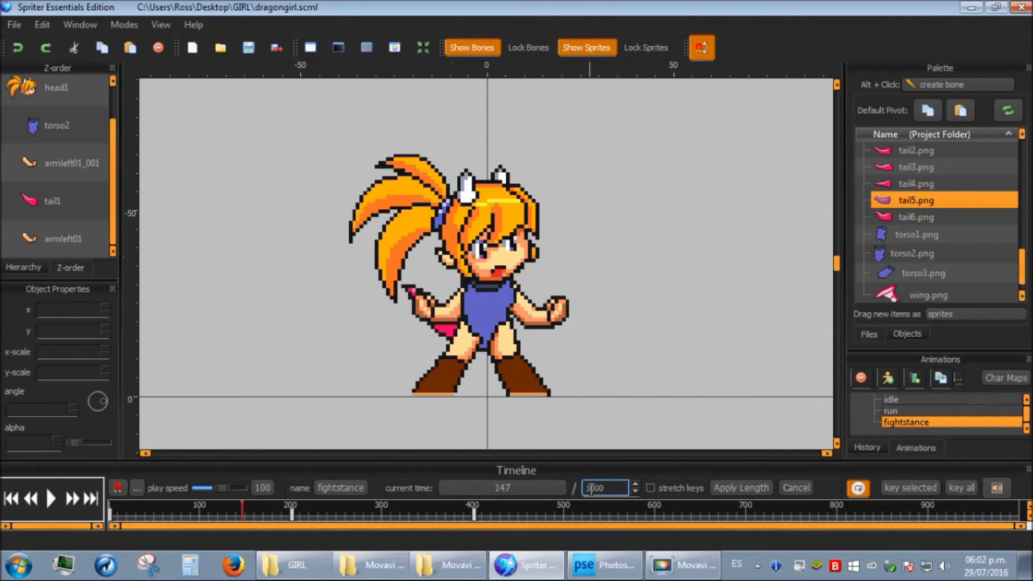
Apply the 800 length to fightstance, preview it, and make the tail tail5 at time 0.
click(741, 488)
click(51, 498)
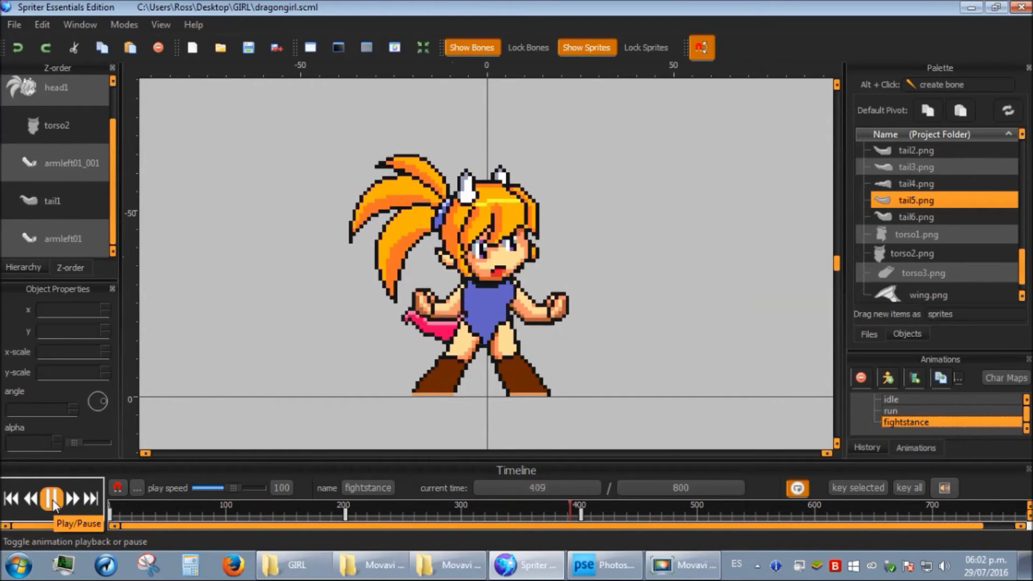
click(53, 499)
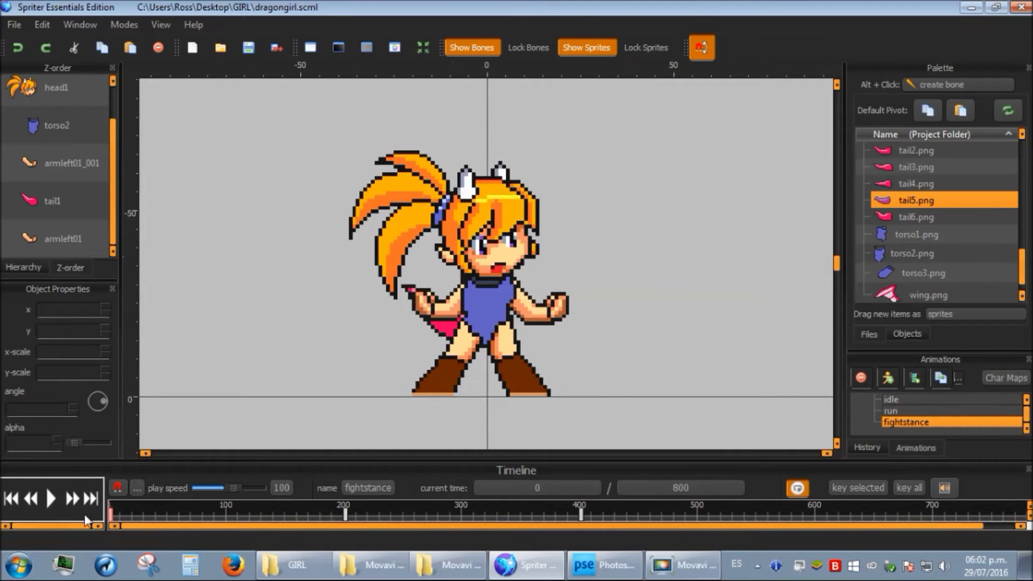
click(449, 331)
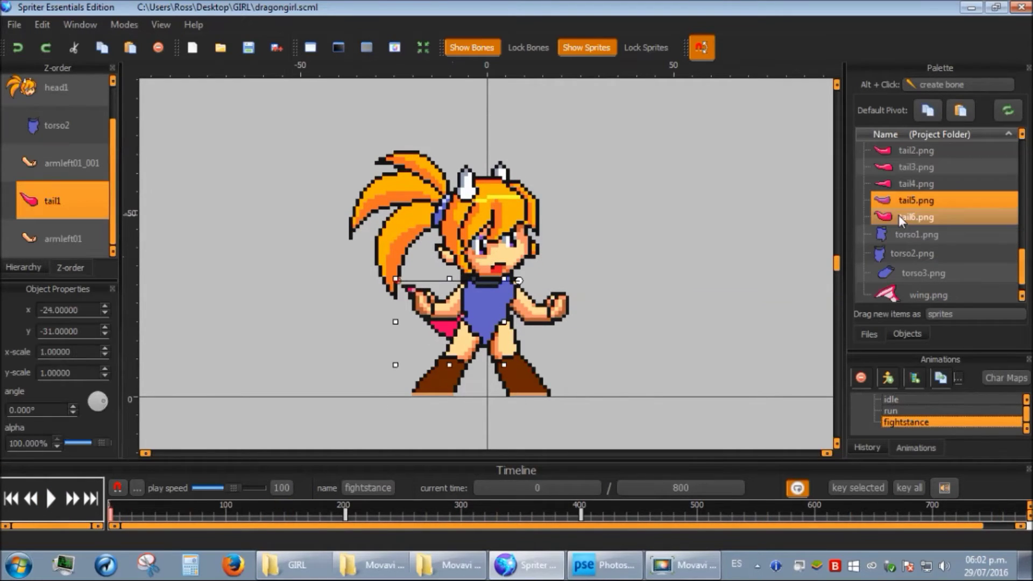
drag(884, 204, 483, 406)
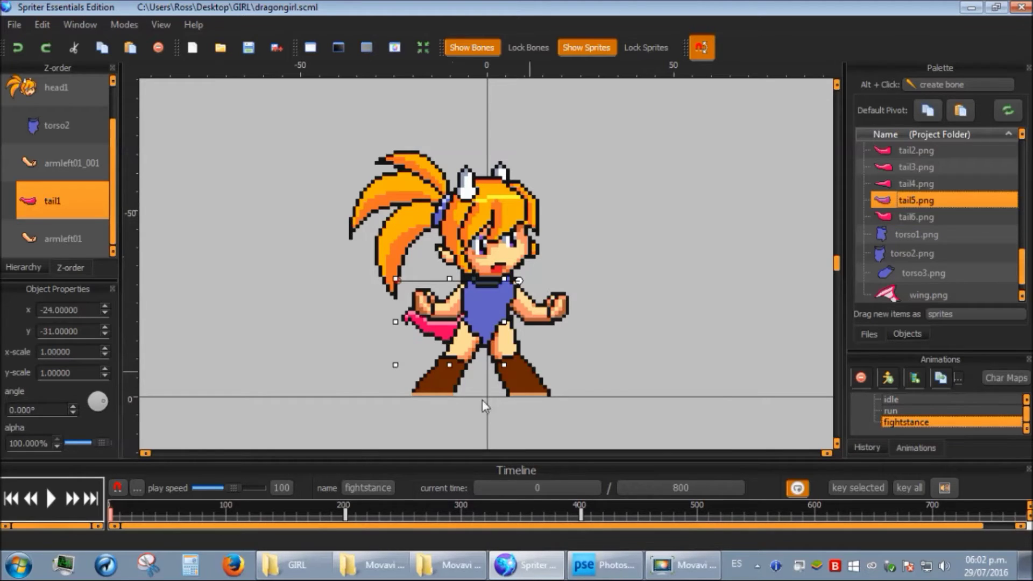
Swap the tail to tail6 at time 200 and to tail1 at time 400.
click(484, 485)
text(200)
key(Return)
click(879, 218)
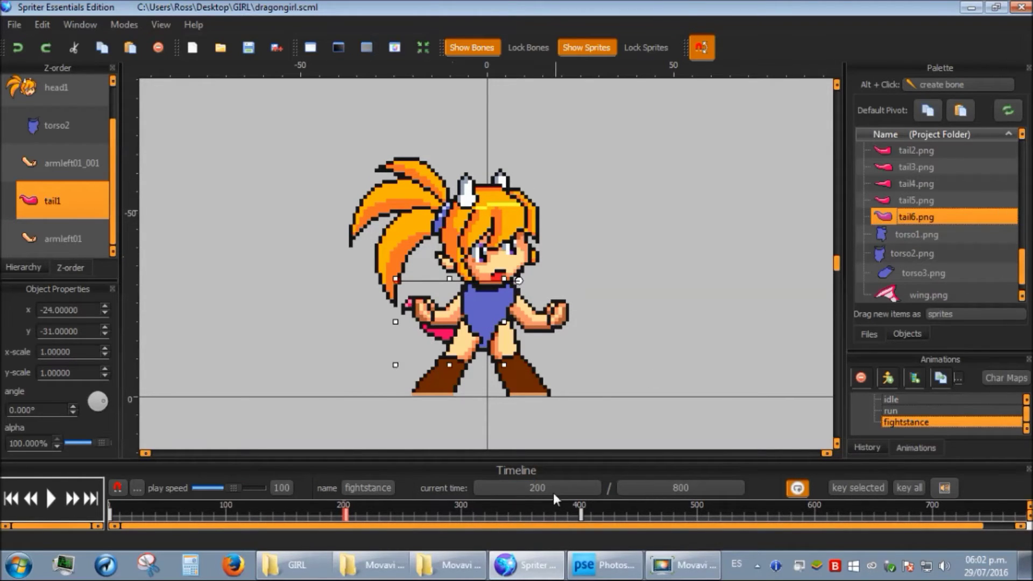
click(521, 487)
key(Return)
scroll(947, 222, up, 1)
right_click(883, 226)
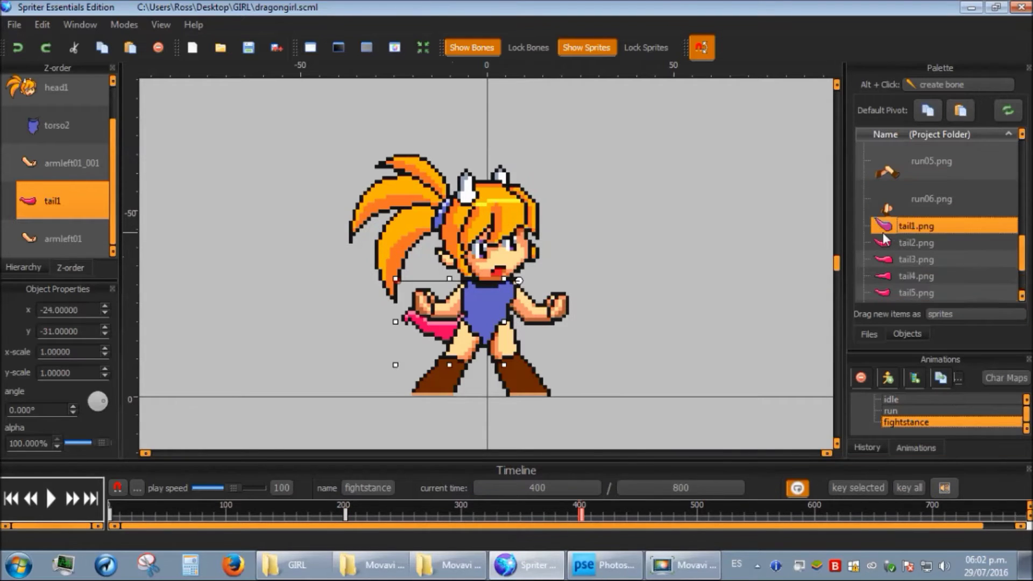
click(888, 234)
Preview the tail changes, then go to time 600 and select the tail.
click(51, 500)
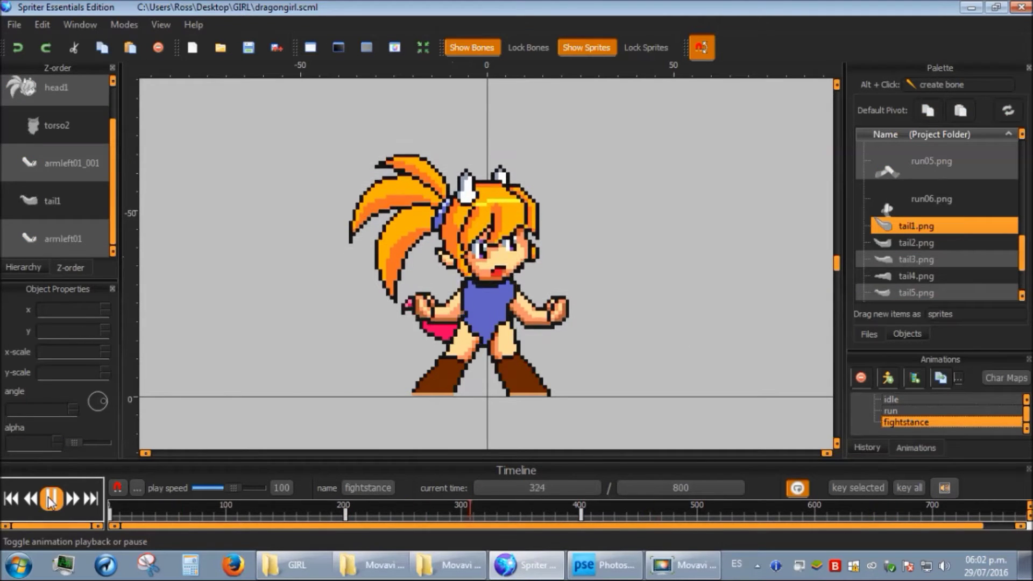
click(51, 499)
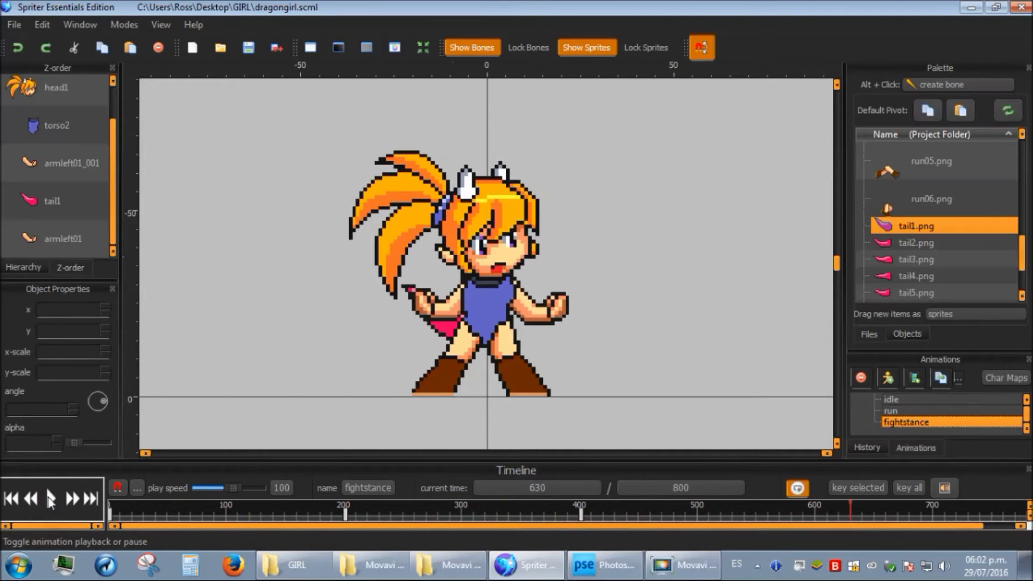
click(521, 485)
text(65)
key(BackSpace)
text(00)
key(Return)
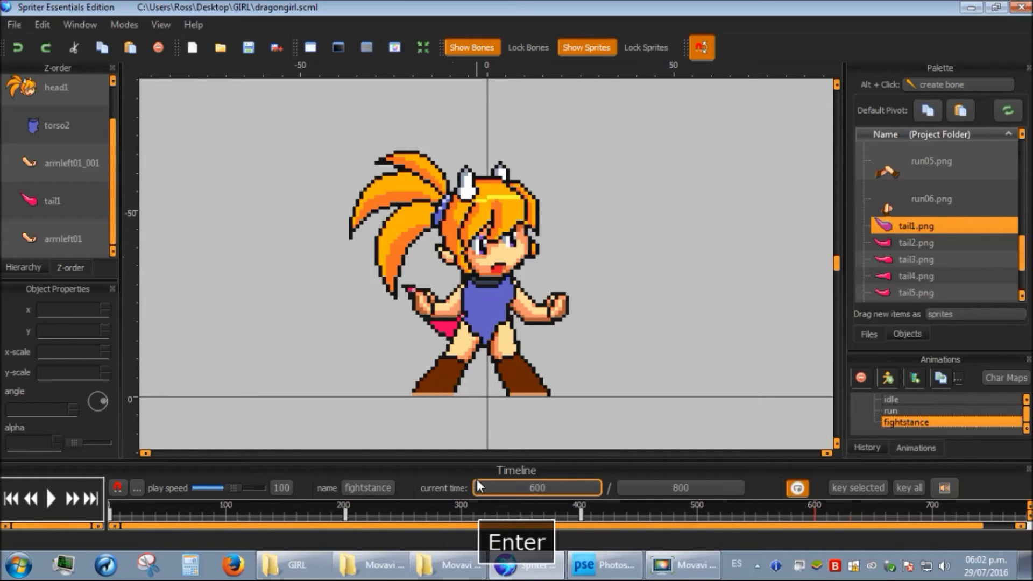
click(441, 327)
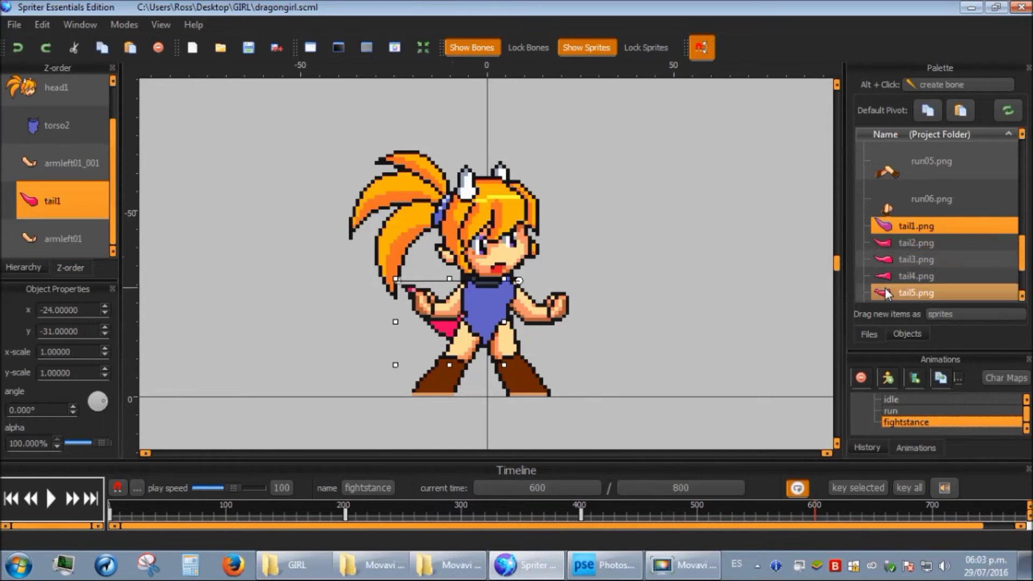
Try tail4 as the tail image at 600 and preview the animation.
scroll(895, 255, down, 1)
scroll(895, 254, up, 1)
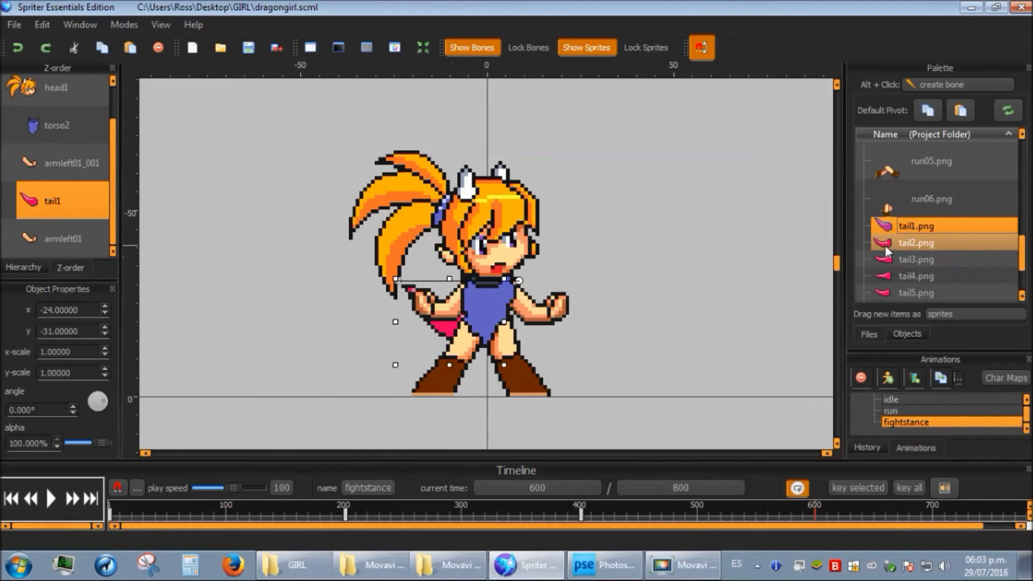
click(893, 276)
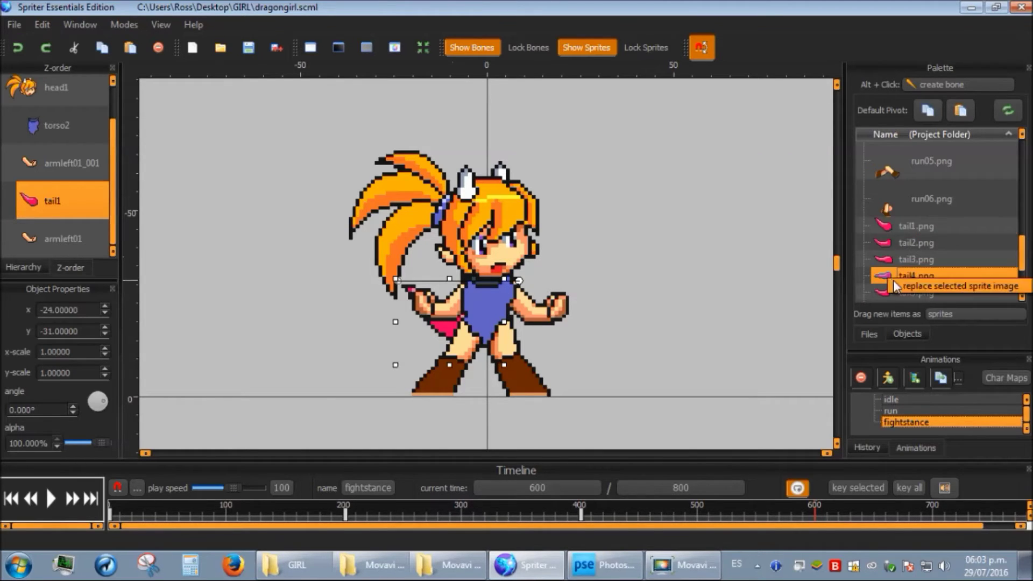
click(50, 499)
click(746, 508)
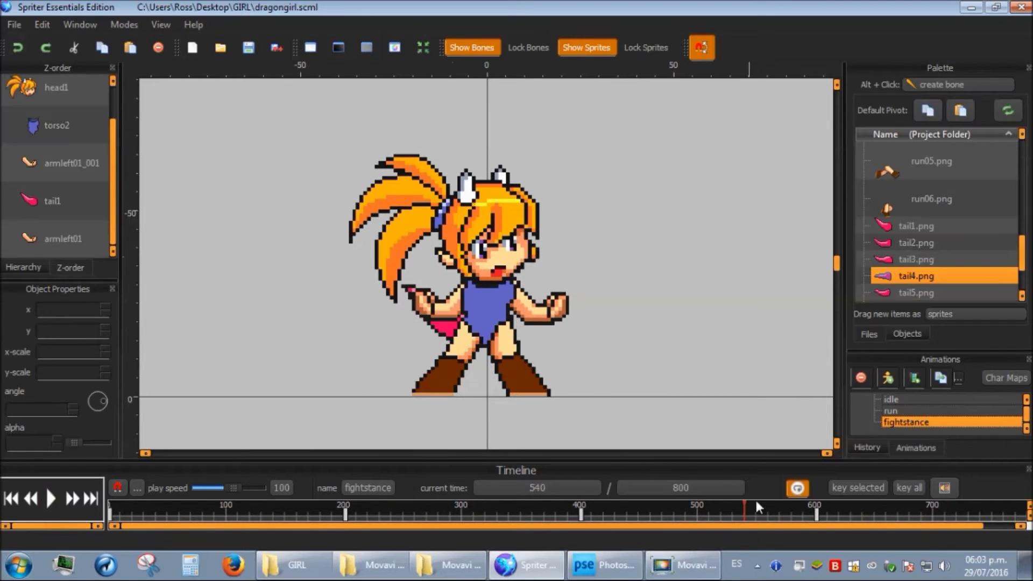
Return to time 600, swap the tail to tail5, and preview it.
click(537, 489)
text(600)
key(Return)
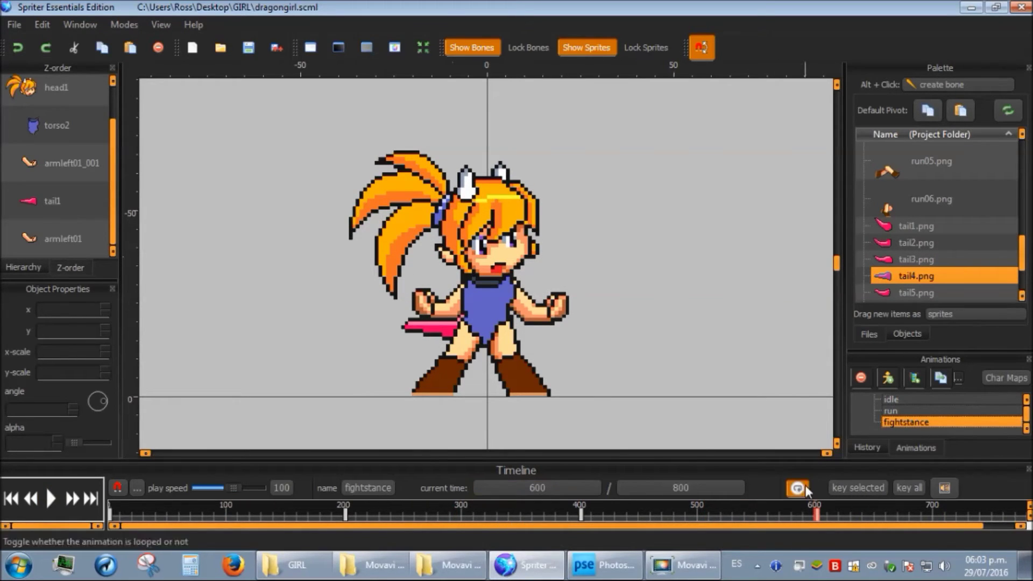
scroll(915, 232, down, 3)
click(883, 204)
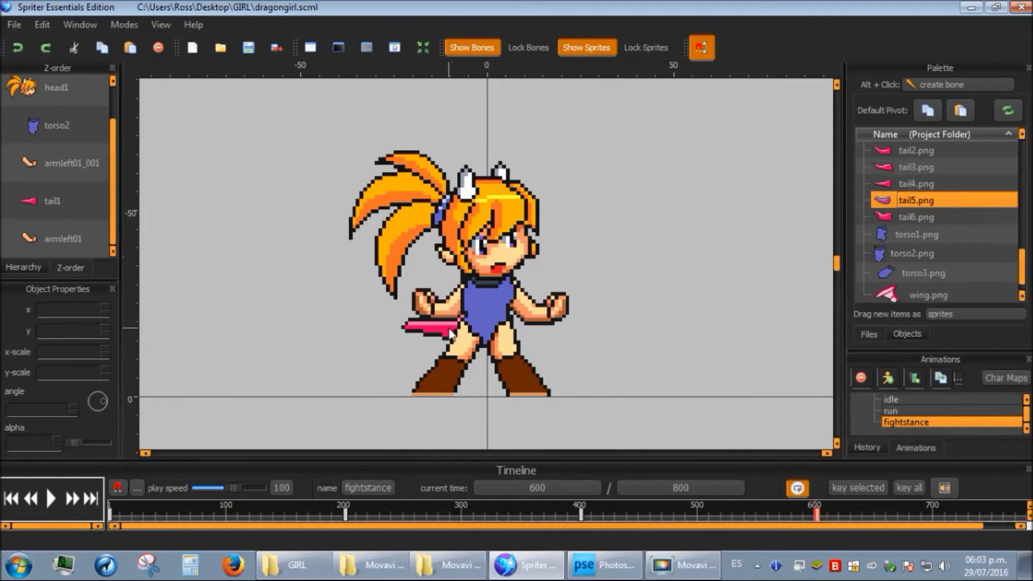
click(451, 334)
click(902, 206)
click(52, 501)
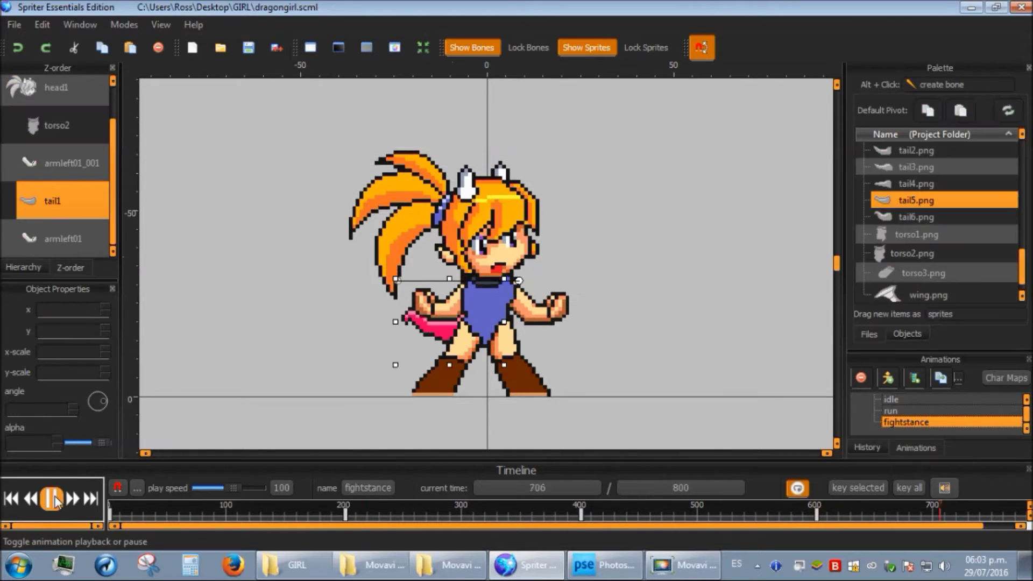
Move the playhead to 600, settle on tail6 for the tail, and play it back.
click(343, 513)
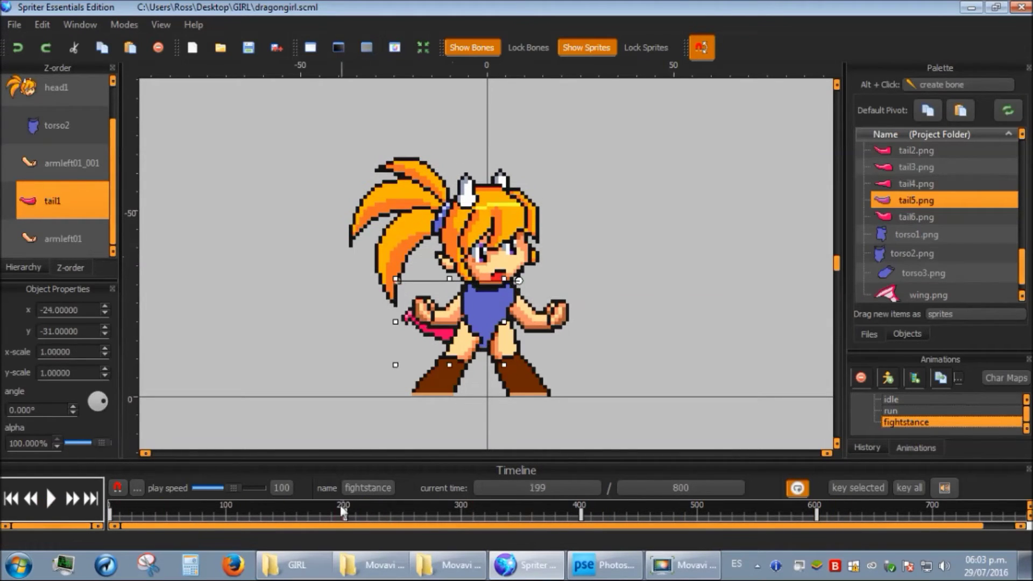
drag(363, 515, 815, 517)
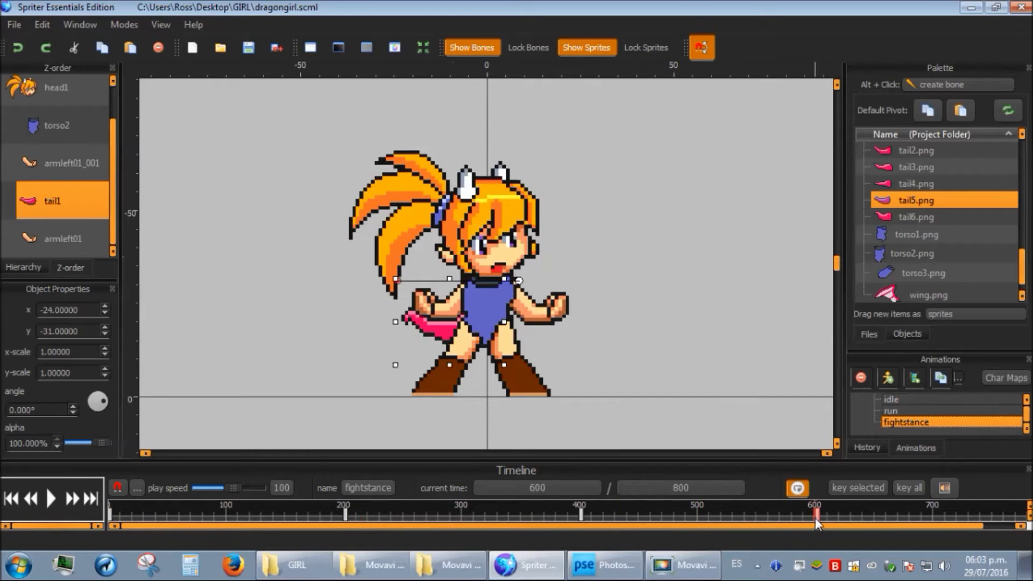
click(892, 220)
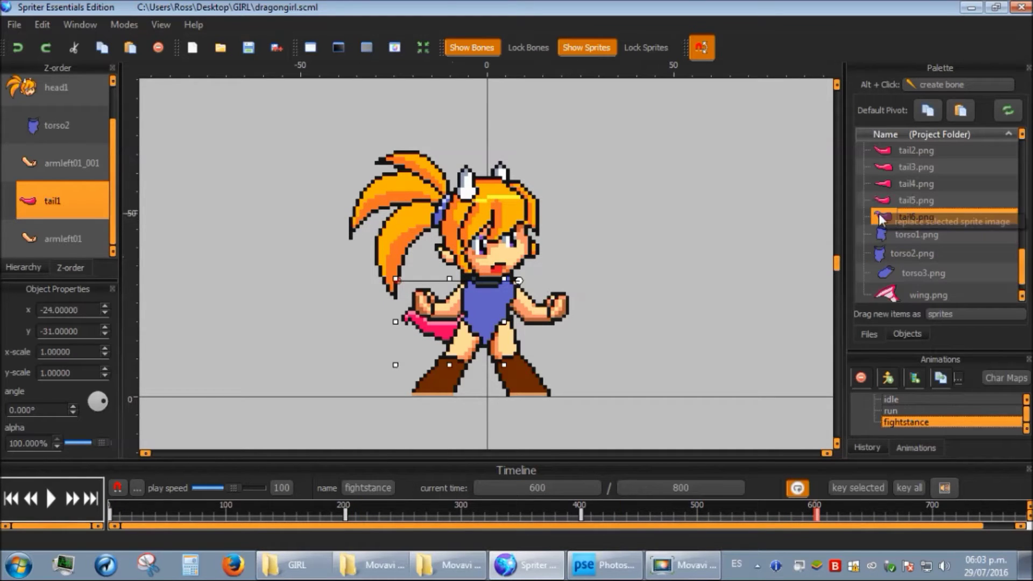
click(52, 500)
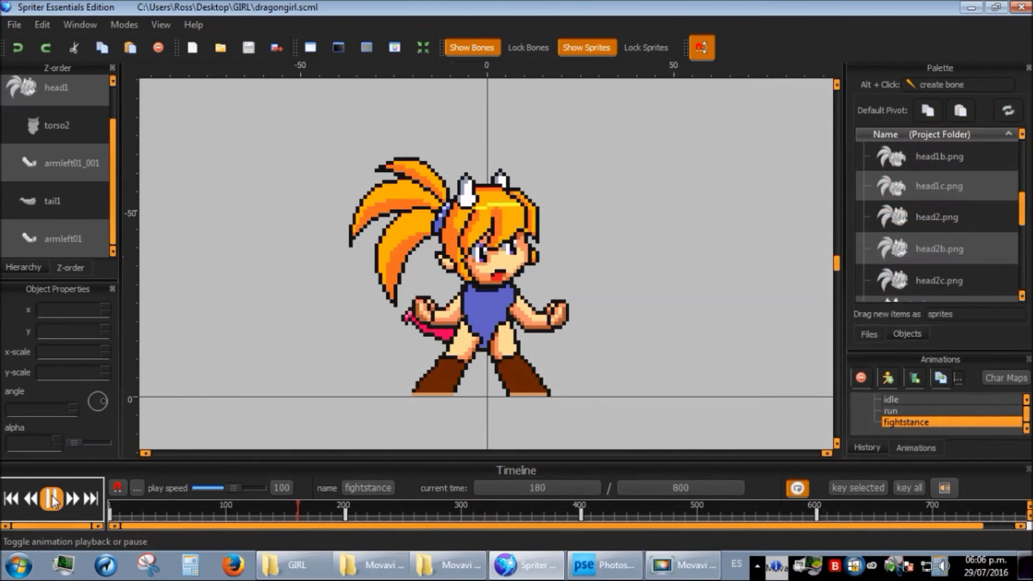
At time 200, replace the fightstance head with head2c.
click(52, 500)
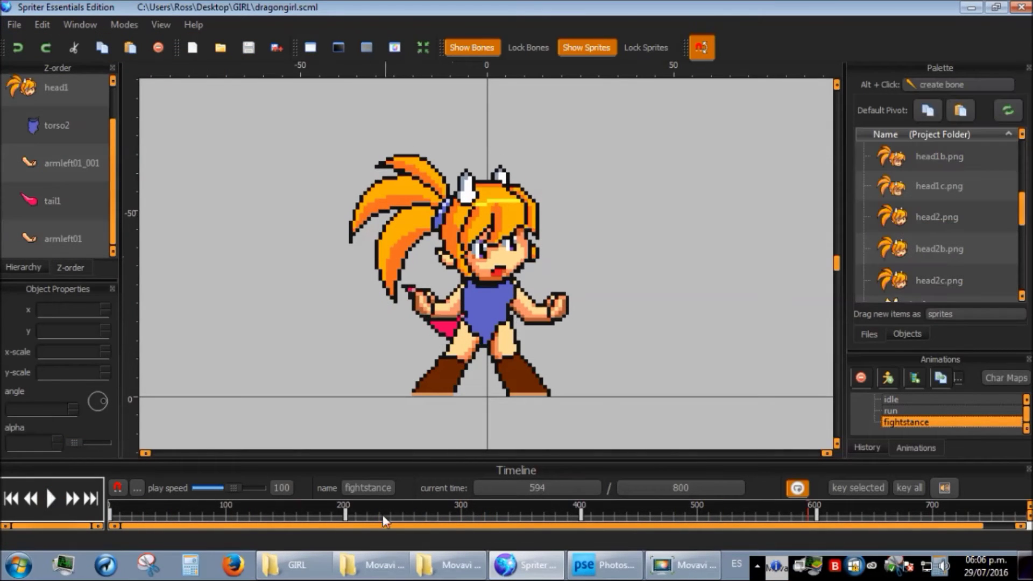
click(541, 482)
text(200)
key(Return)
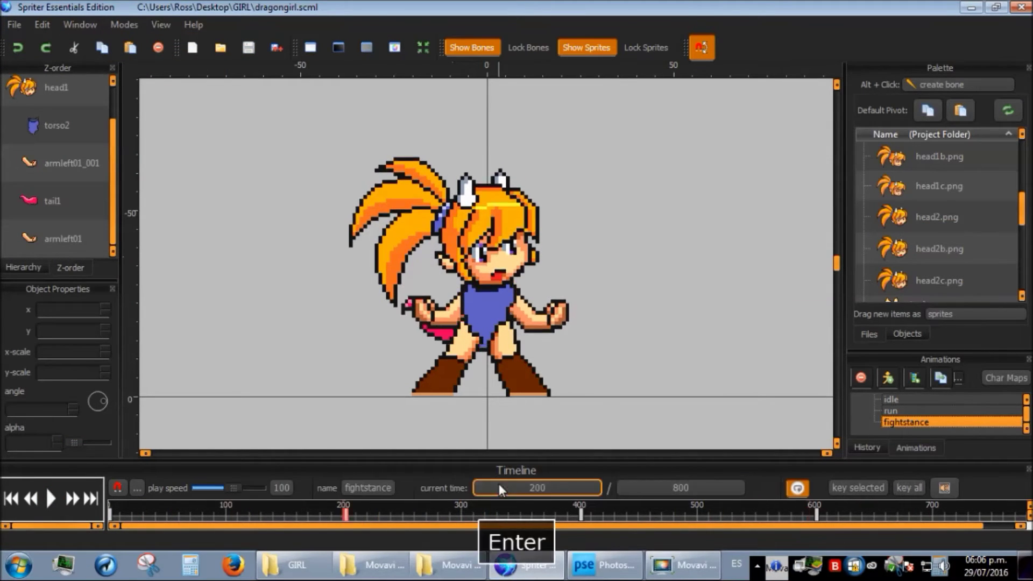
click(500, 242)
click(890, 246)
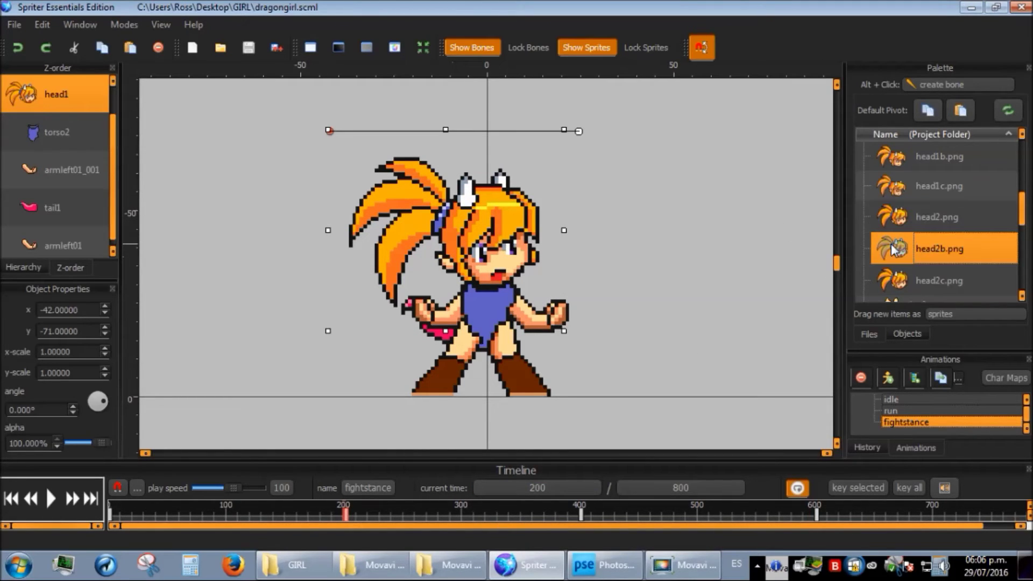
right_click(890, 283)
click(896, 292)
At time 400, switch the head to closed-eye head2b and preview the animation.
click(531, 487)
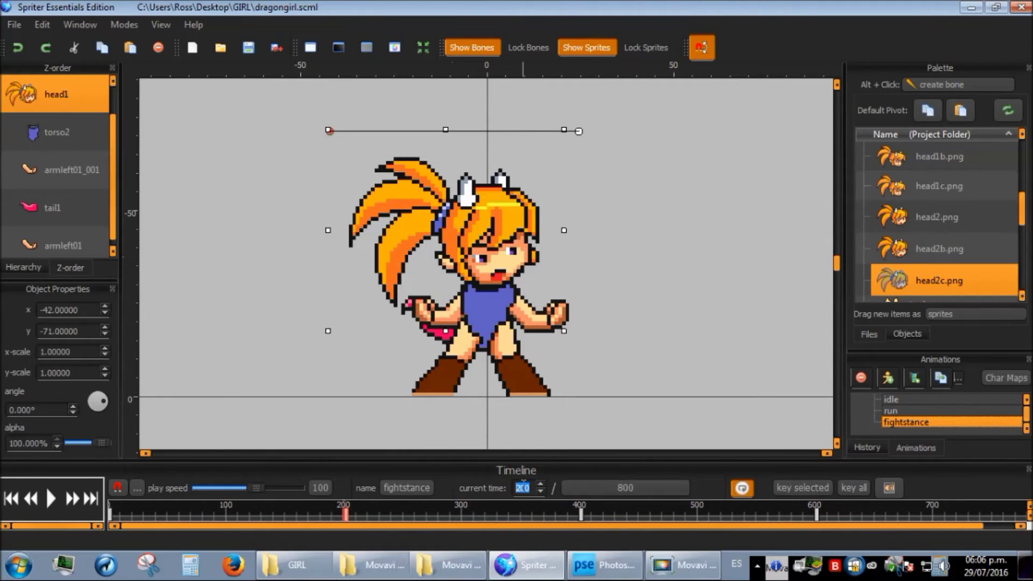
text(400)
key(Return)
click(916, 258)
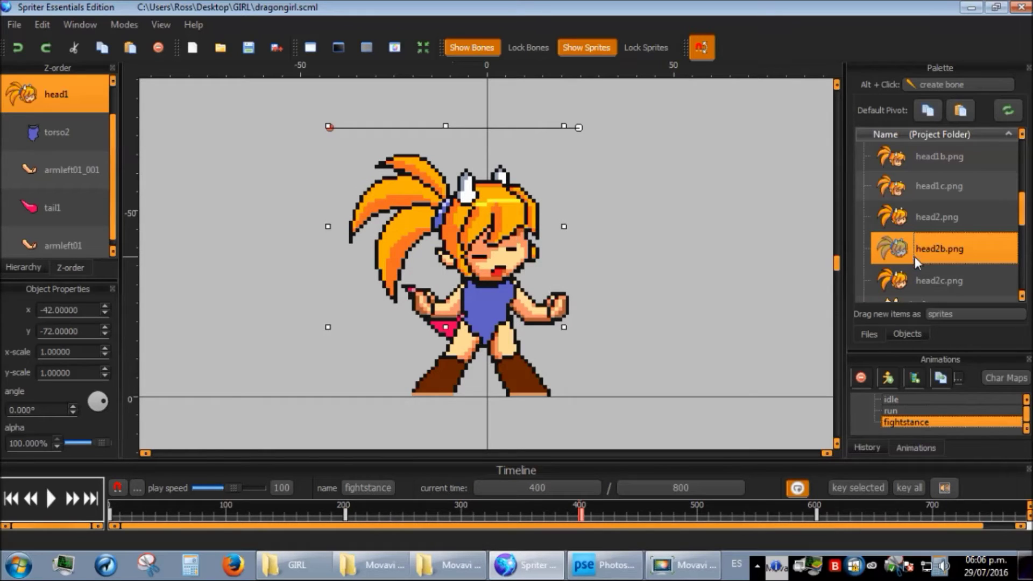
click(51, 499)
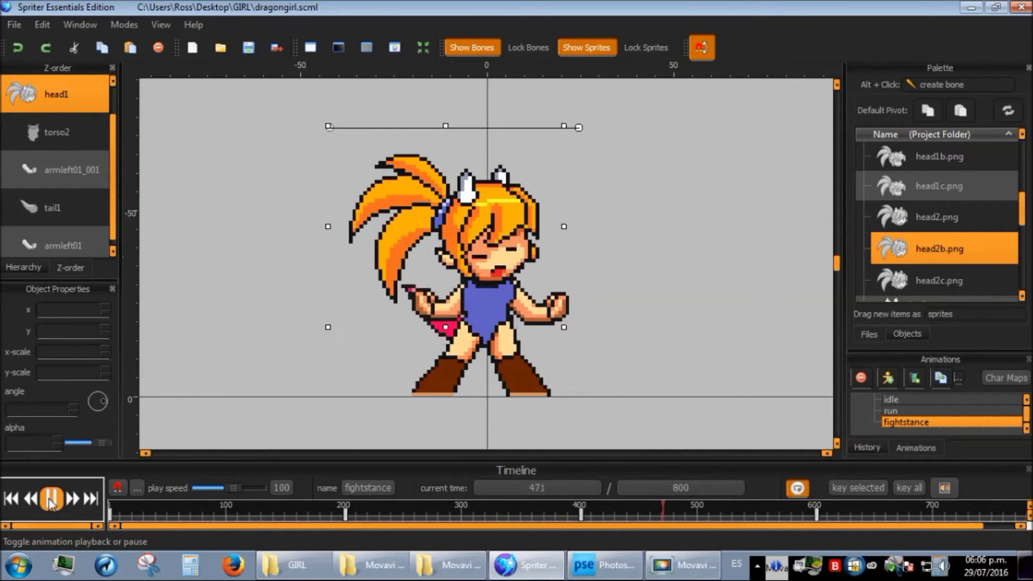
click(51, 499)
Open head2c.png in Photoshop Elements, fit it on screen, save it, and return to Spriter.
click(294, 565)
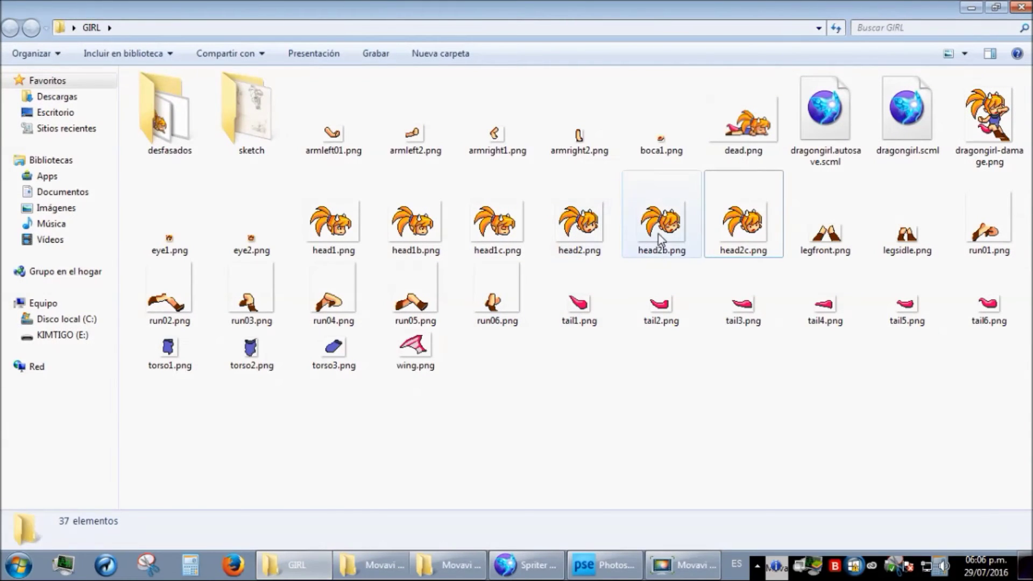
drag(742, 236, 486, 348)
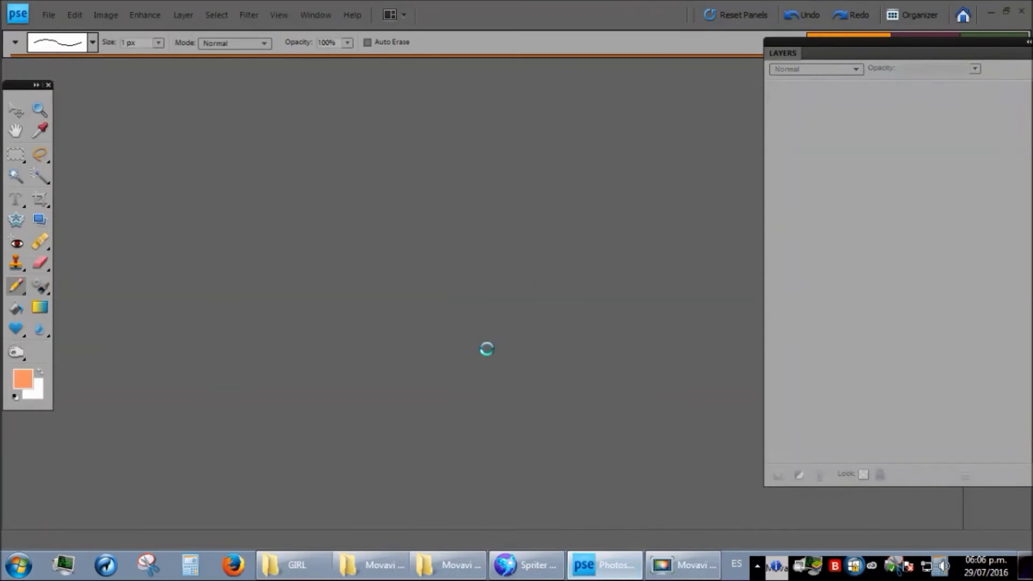
key(ctrl+0)
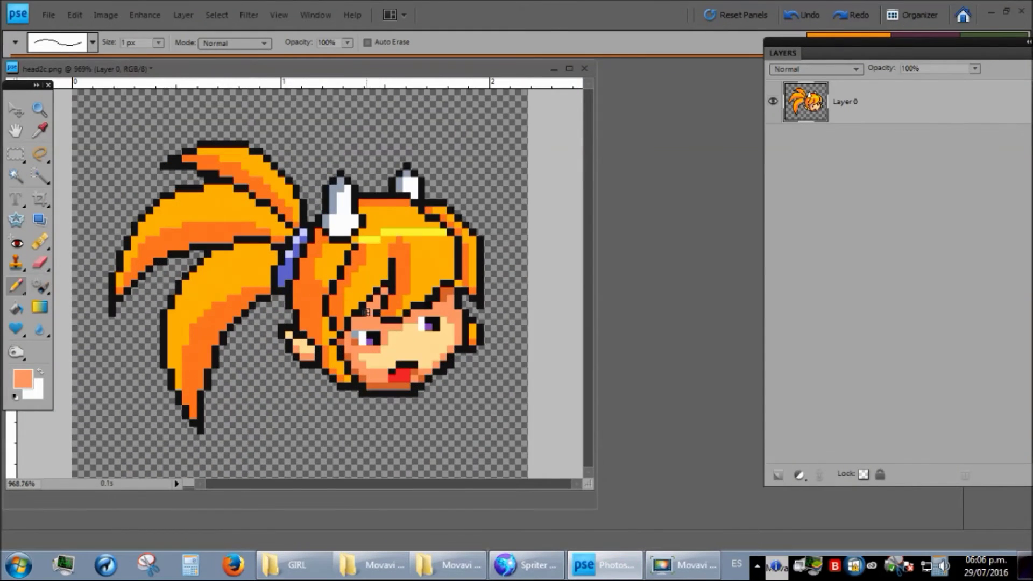
key(ctrl+s)
key(alt+Tab)
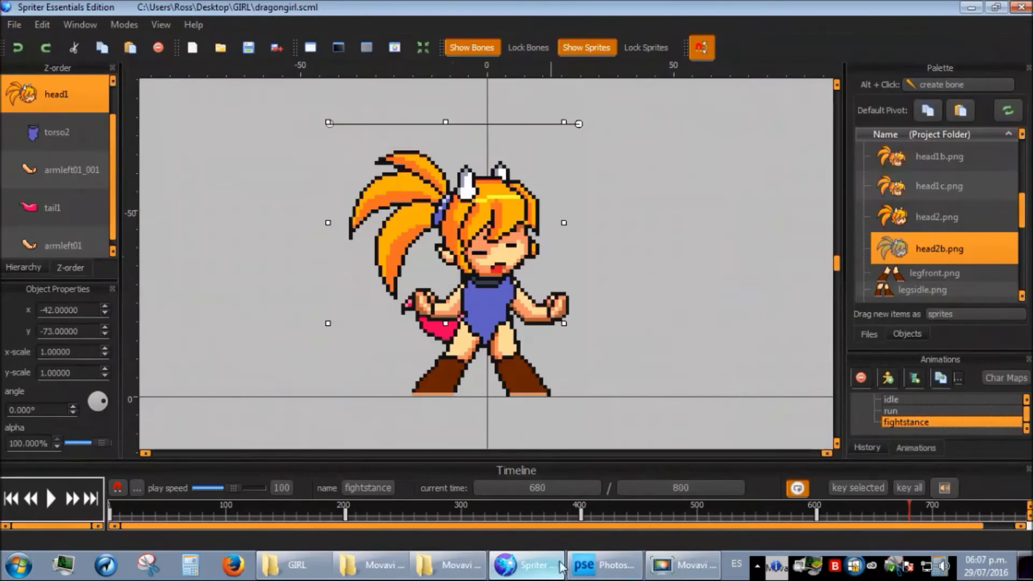
Preview the 800 ms fightstance animation, save the project via File, and clear the selection.
click(52, 498)
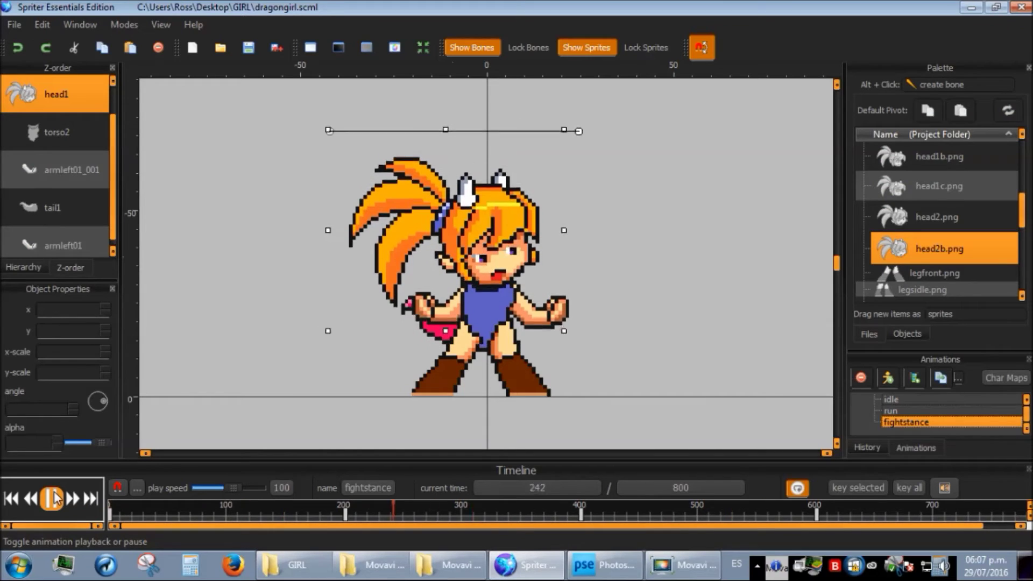
click(52, 499)
click(14, 24)
click(22, 87)
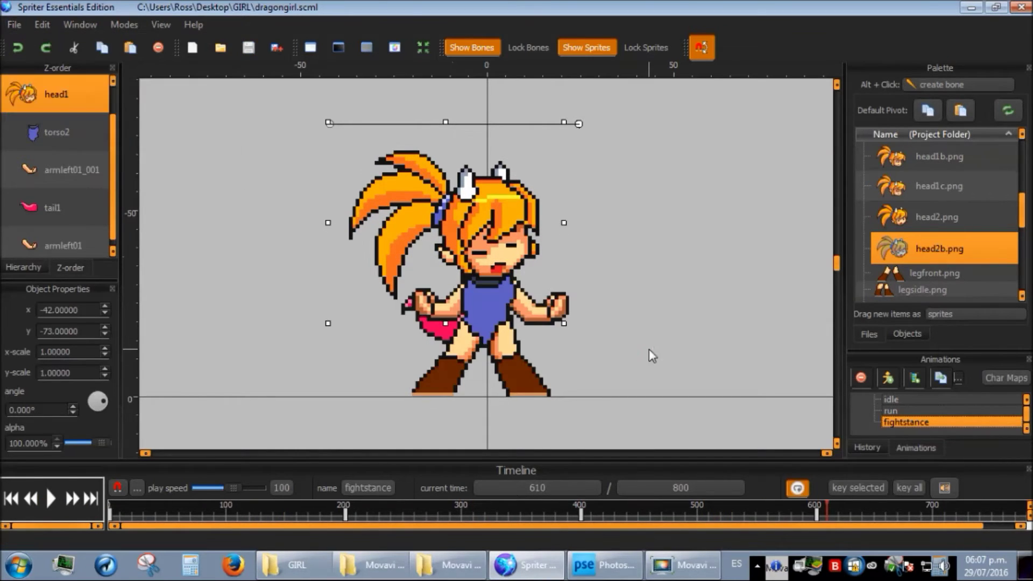
click(649, 348)
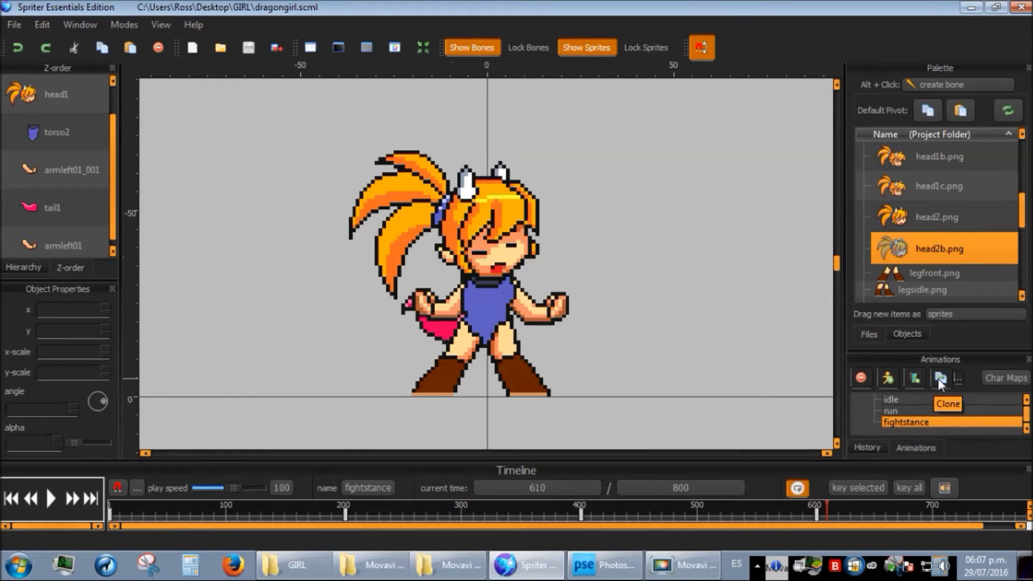
Clone fightstance into fightstance_000, switch to it, and go to time 200.
click(938, 379)
click(929, 428)
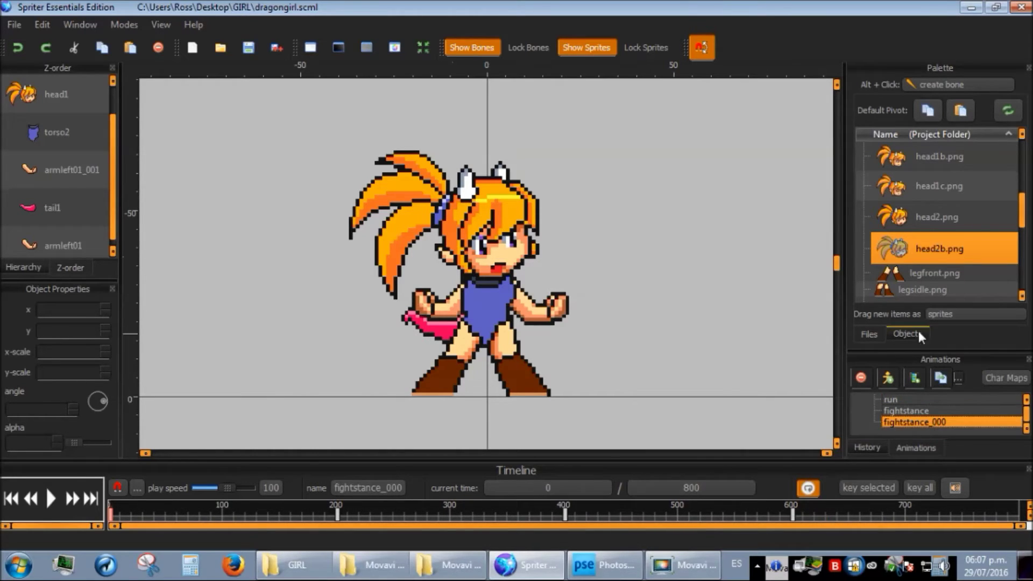
scroll(912, 240, down, 3)
click(530, 489)
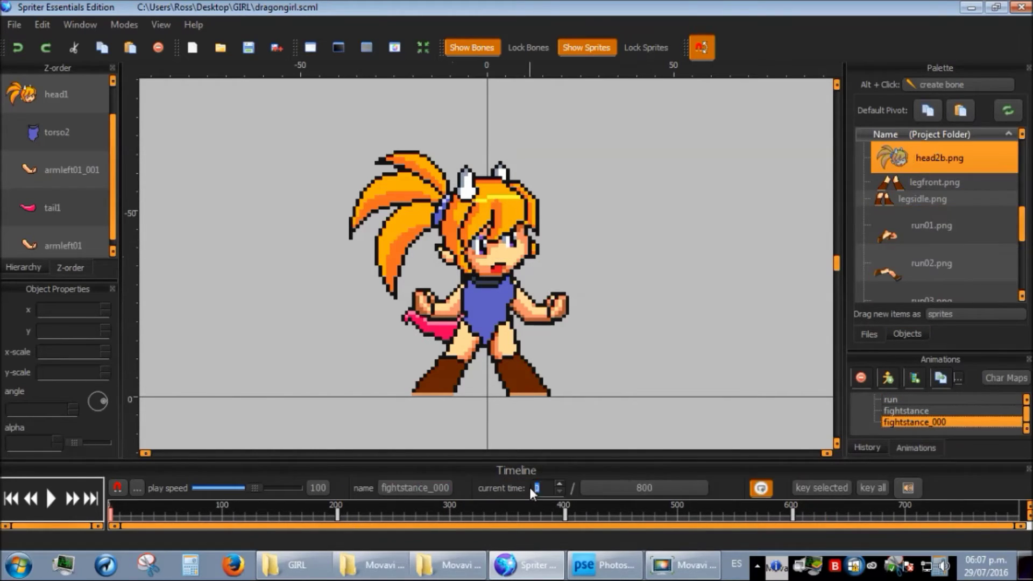
text(200)
key(Return)
Select the head at 200, pick head2.png, and browse the Palette's sprite files.
click(517, 255)
scroll(928, 217, up, 1)
click(928, 220)
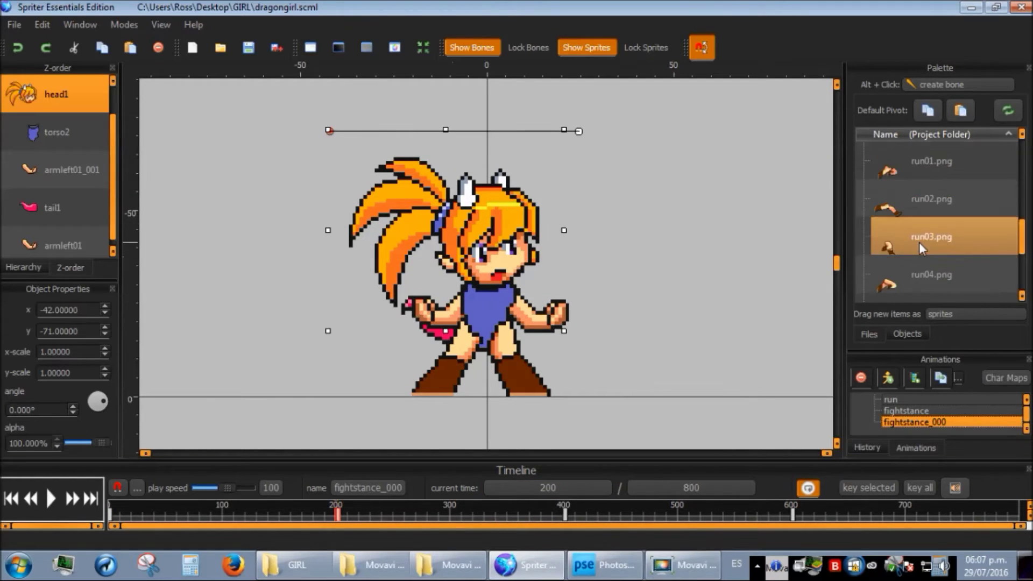
scroll(920, 246, up, 4)
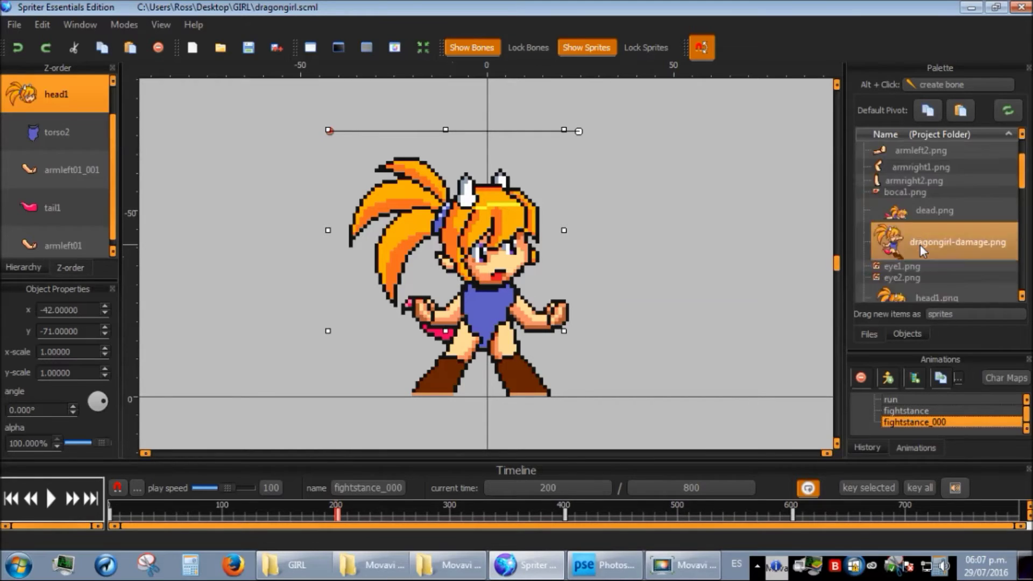
scroll(888, 201, down, 5)
scroll(888, 200, up, 1)
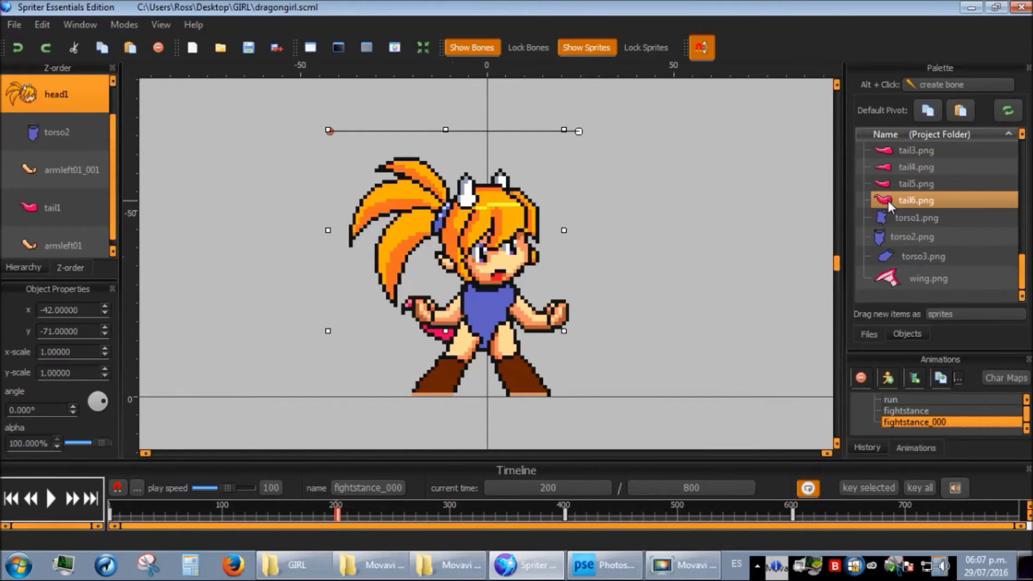
scroll(911, 244, up, 6)
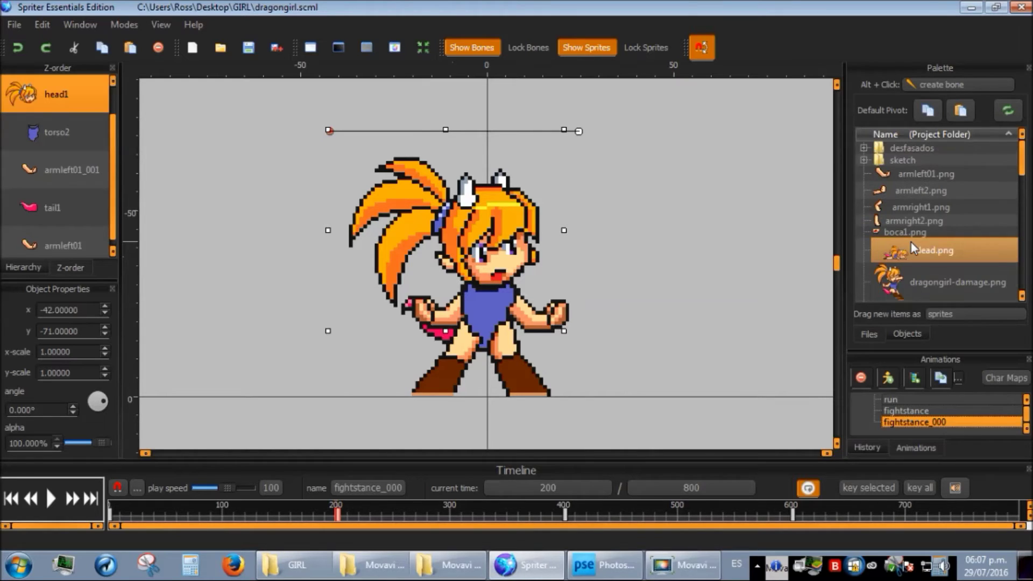
scroll(915, 250, down, 10)
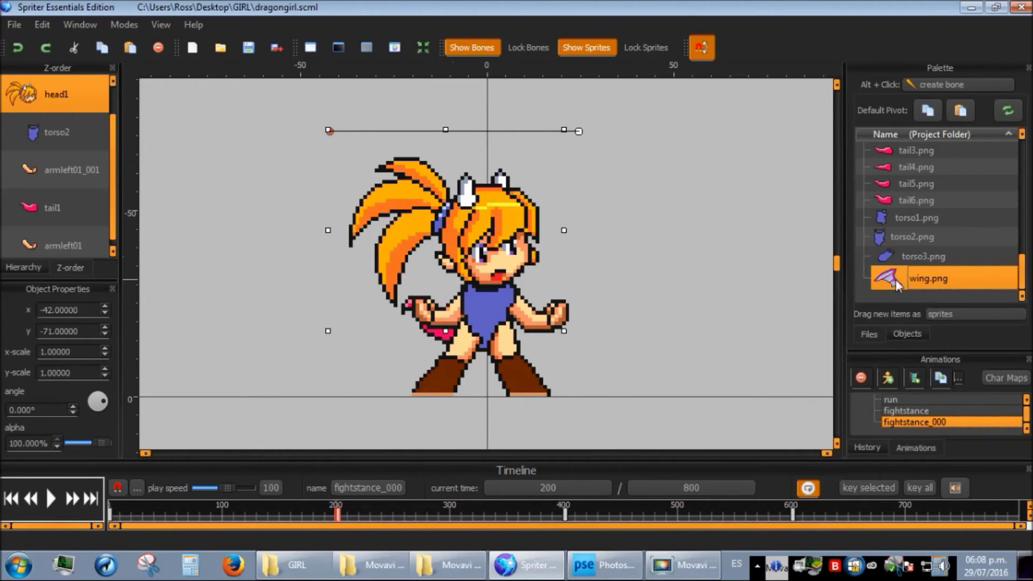
scroll(892, 240, up, 10)
Copy the shooting-pose image from desfasados and paste it into the GIRL folder.
click(295, 565)
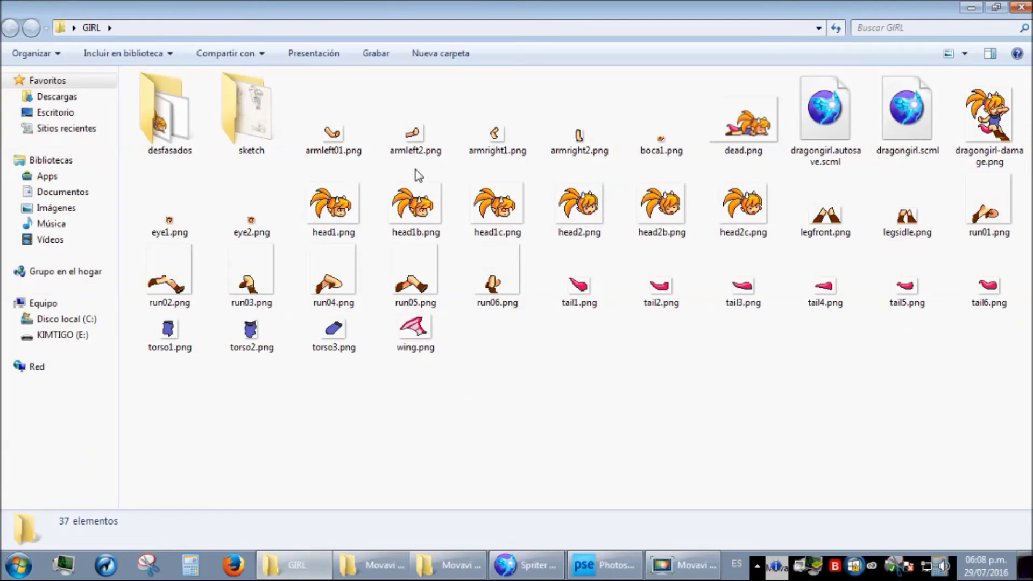
double_click(181, 124)
click(416, 119)
key(ctrl+c)
key(BackSpace)
key(ctrl+v)
Rename the pasted copy to armshoot and open it enlarged in Photoshop Elements.
click(164, 258)
text(armshoot)
key(Return)
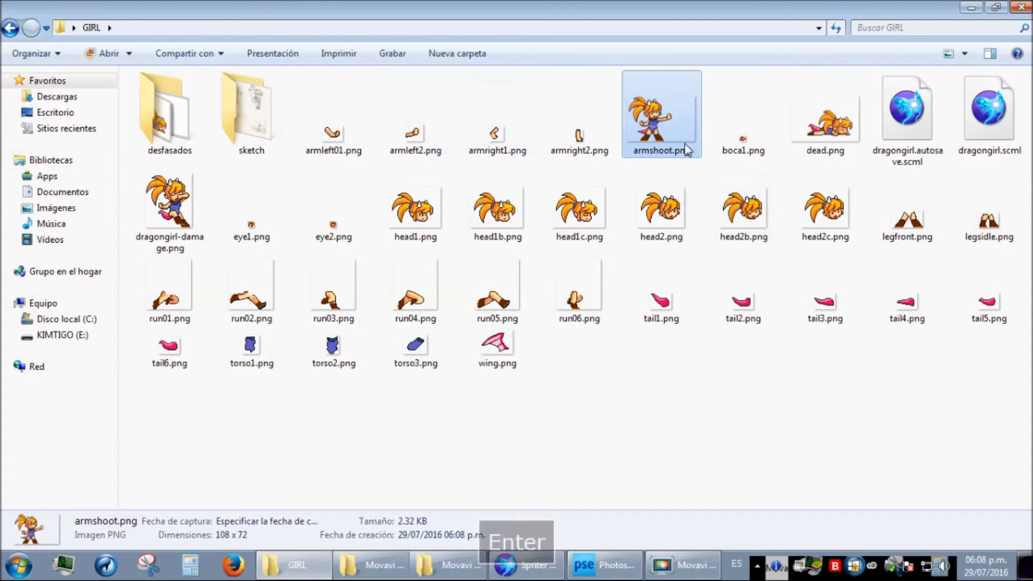
drag(615, 571, 455, 370)
drag(157, 160, 685, 499)
scroll(334, 232, up, 10)
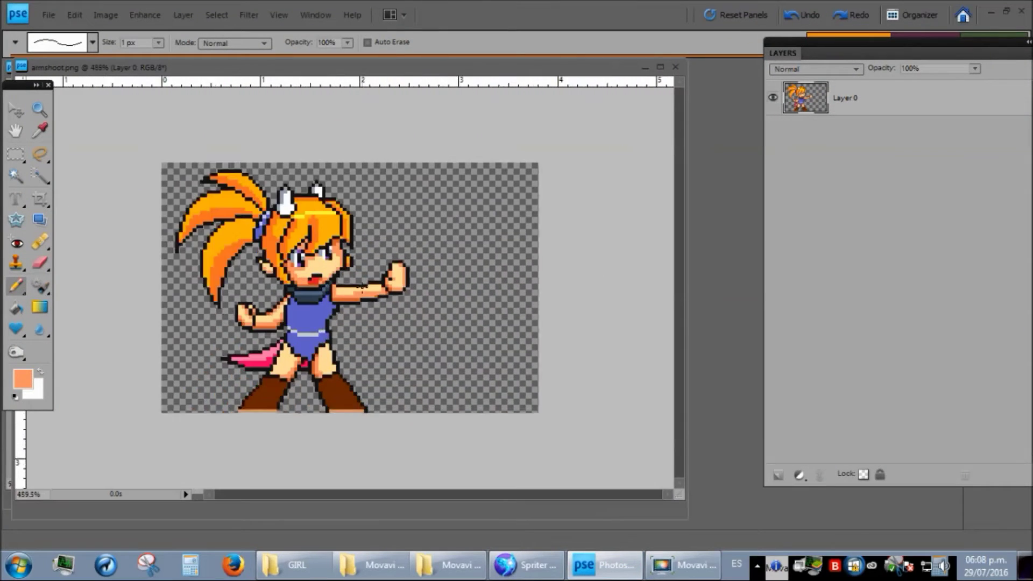
Crop armshoot.png around the arm and erase the outline pixels below it.
key(c)
drag(457, 330, 313, 218)
double_click(410, 298)
scroll(411, 298, up, 9)
key(e)
drag(229, 393, 192, 357)
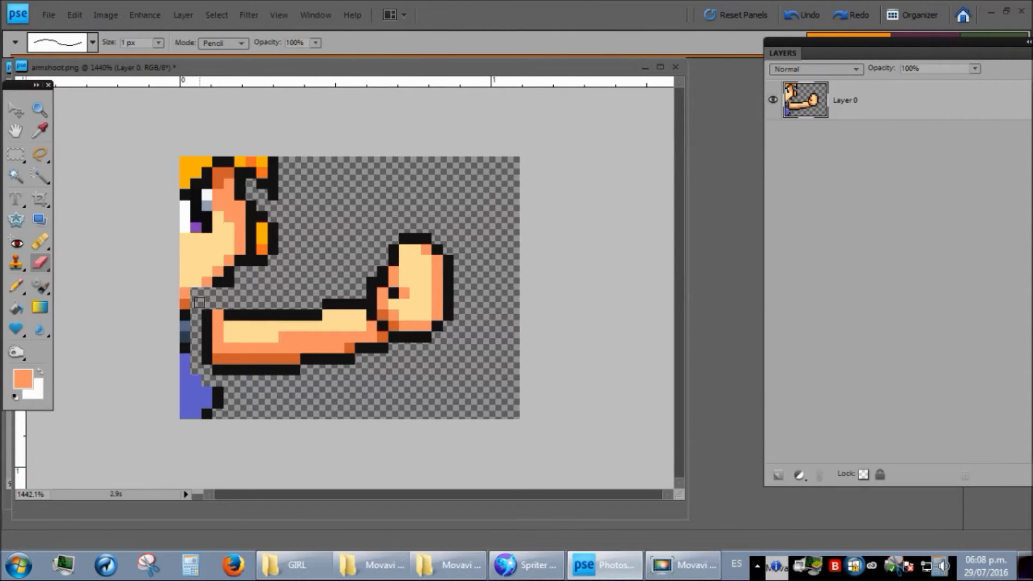
Apply a tighter crop around the arm and erase leftover face and stray black pixels.
key(c)
drag(202, 189, 455, 408)
mouse_move(451, 303)
mouse_down()
mouse_move(451, 291)
mouse_move(475, 291)
mouse_up()
double_click(449, 302)
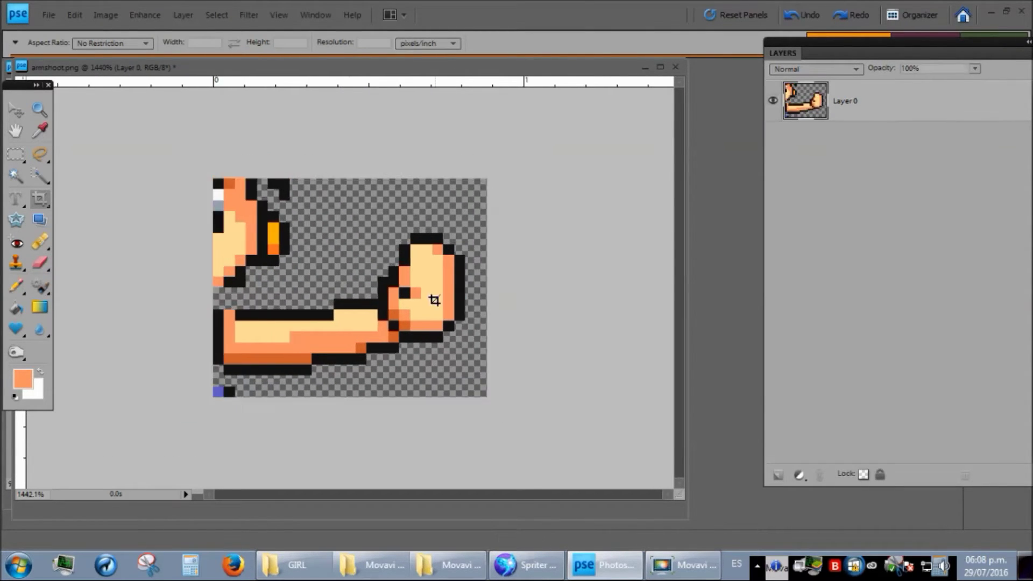
key(e)
mouse_move(232, 282)
mouse_down()
mouse_move(230, 261)
mouse_move(255, 256)
mouse_up()
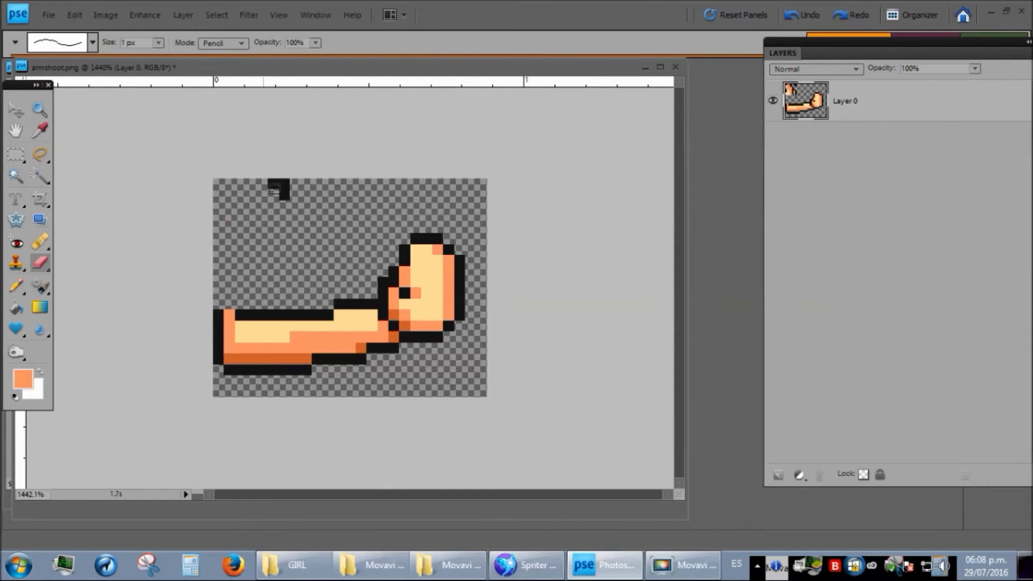
drag(264, 189, 284, 203)
Save armshoot.png, close the documents, and return to Spriter.
key(ctrl+s)
key(ctrl+w)
key(ctrl+w)
click(514, 571)
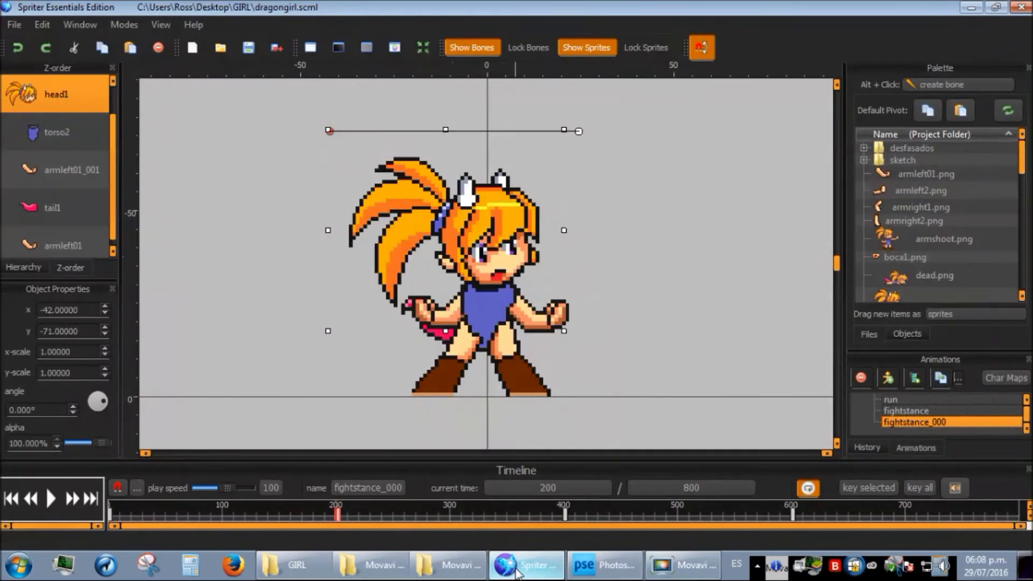
Place armshoot.png at the shoulder at 200, delete the old arm, and layer it behind the torso.
click(888, 239)
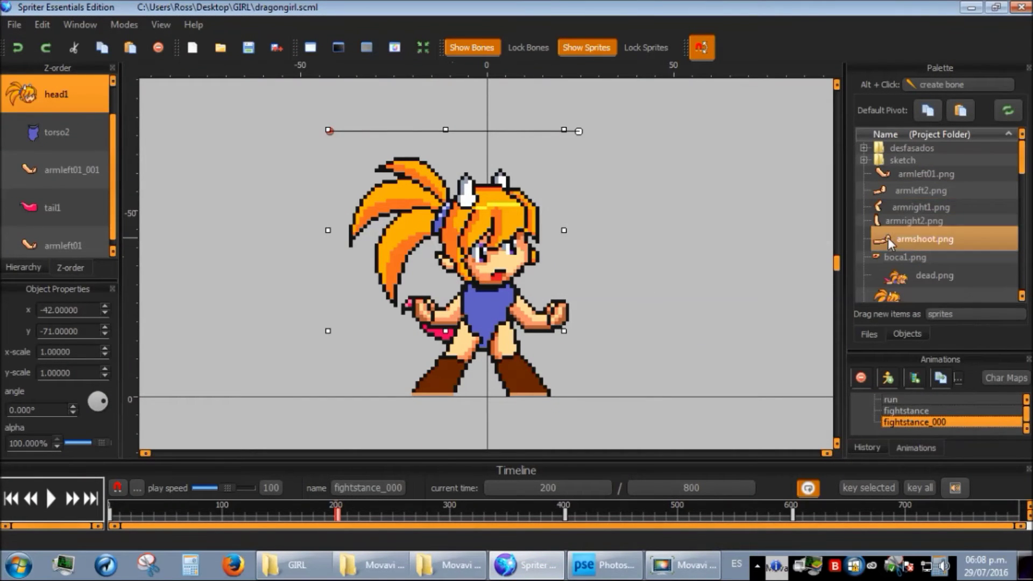
drag(886, 241, 563, 326)
key(Delete)
click(561, 321)
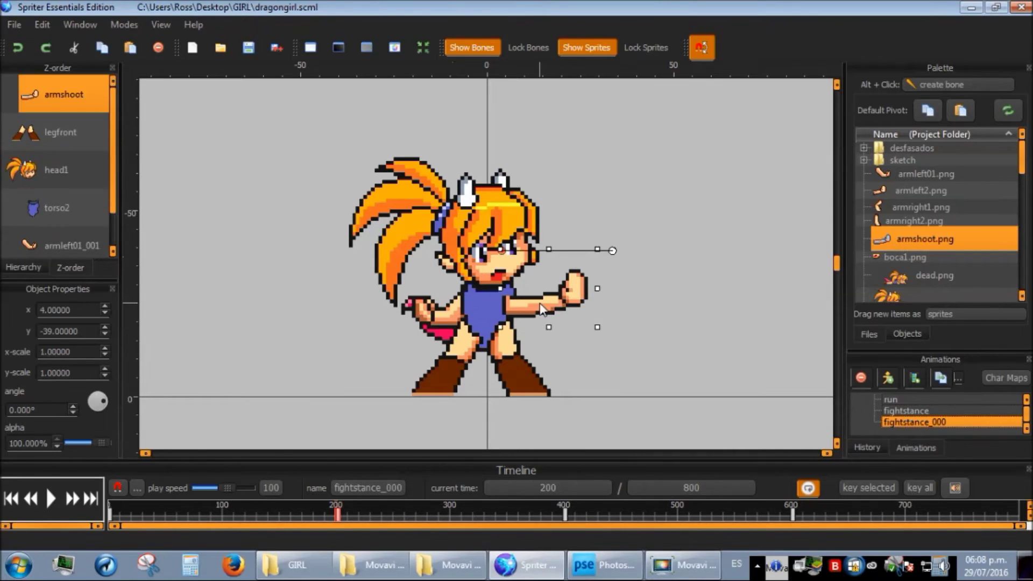
key(ctrl+Down)
key(ctrl+Down)
key(ctrl+Down)
click(602, 340)
click(373, 510)
drag(373, 506, 567, 471)
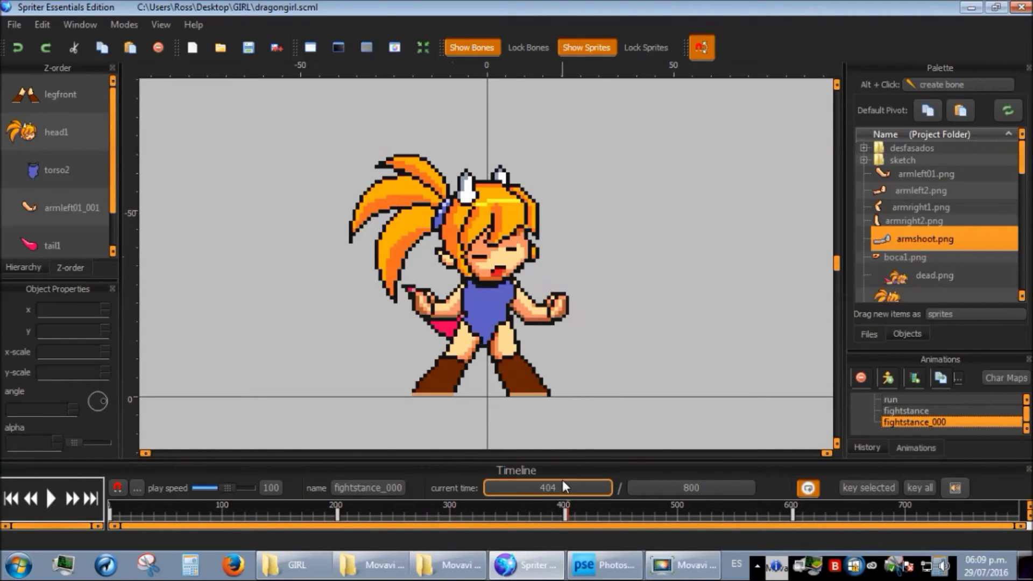
Delete the arm keyframes at times 404 and 600.
click(567, 514)
key(Delete)
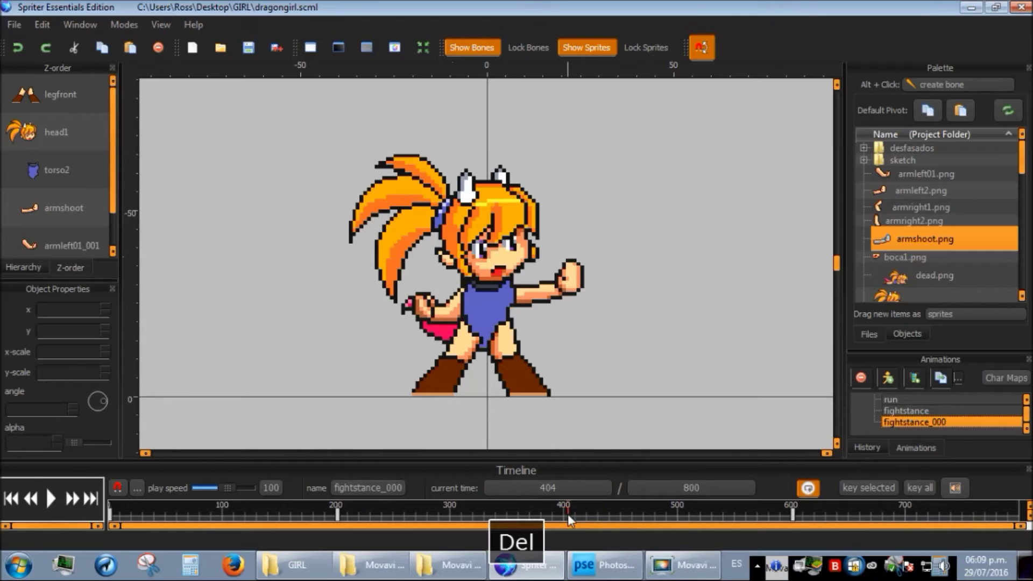
click(793, 514)
key(Delete)
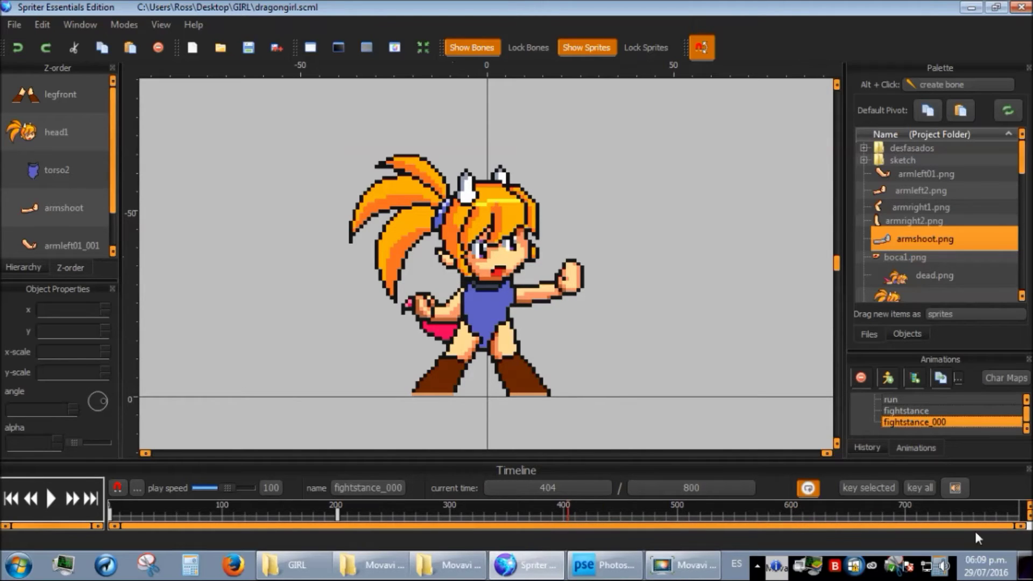
At time 400, nudge the arm one pixel left and review the animation.
click(548, 487)
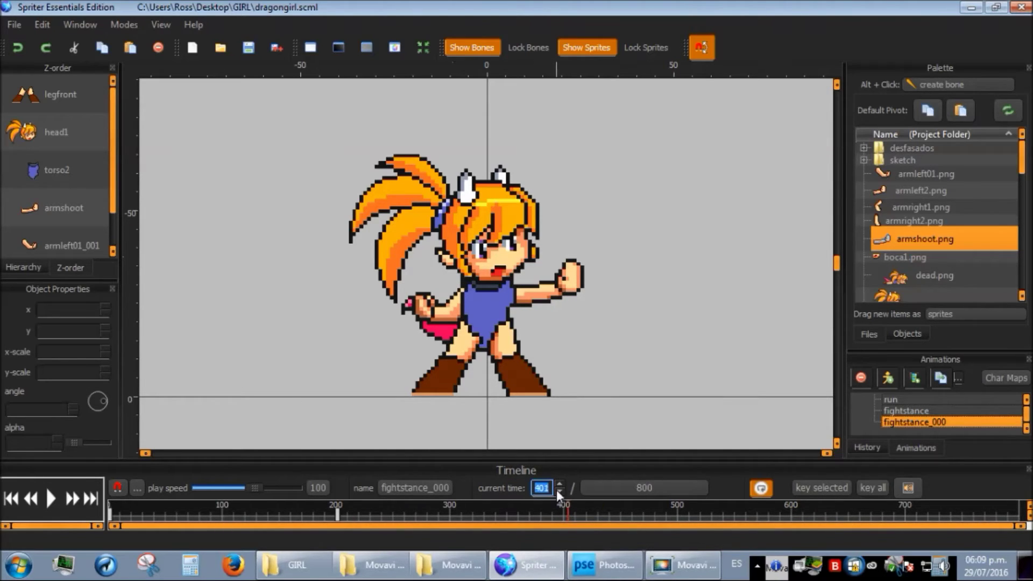
key(Return)
click(538, 293)
key(Left)
key(Left)
click(506, 423)
mouse_move(323, 509)
mouse_down()
mouse_move(199, 494)
mouse_move(321, 489)
mouse_up()
click(51, 497)
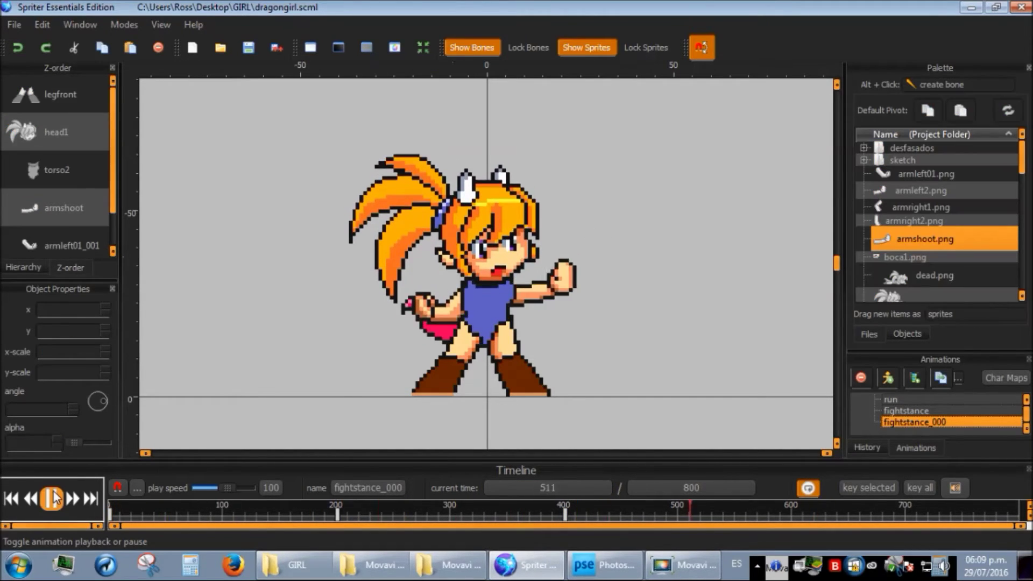
drag(618, 523, 548, 506)
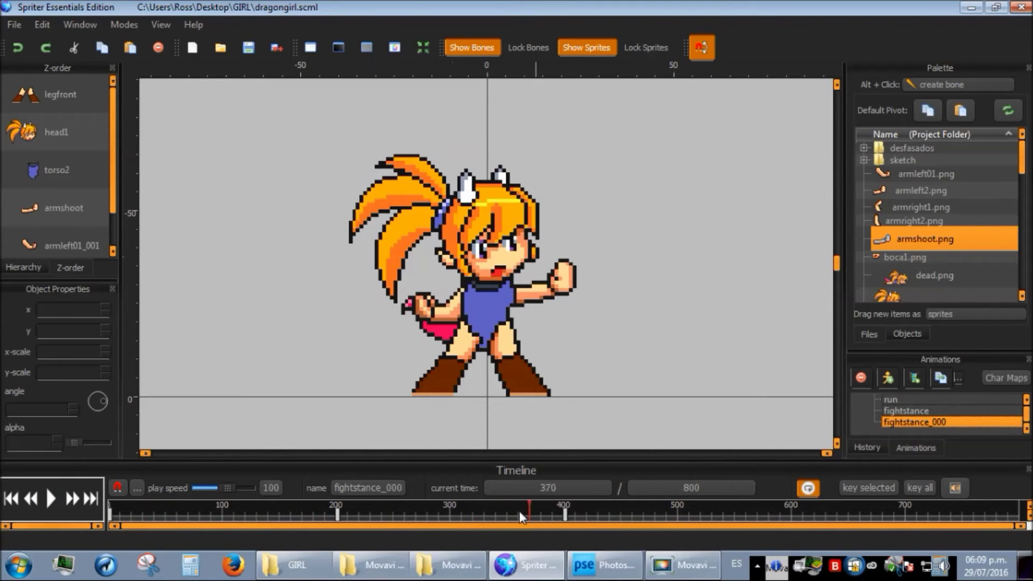
At time 600, nudge the shooting arm one step right, preview, and begin renaming fightstance_000.
click(504, 486)
text(600)
key(Return)
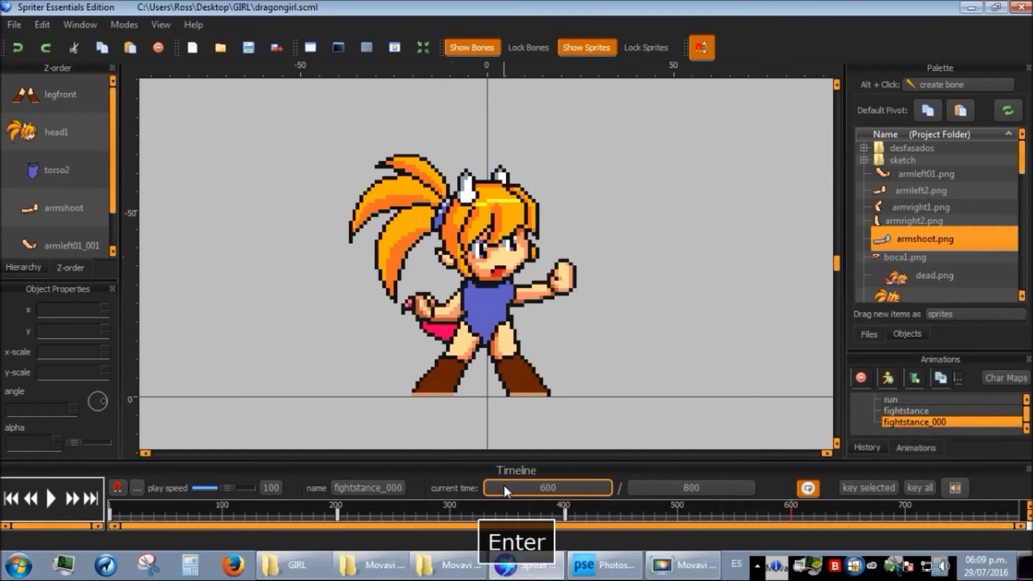
click(520, 316)
key(Right)
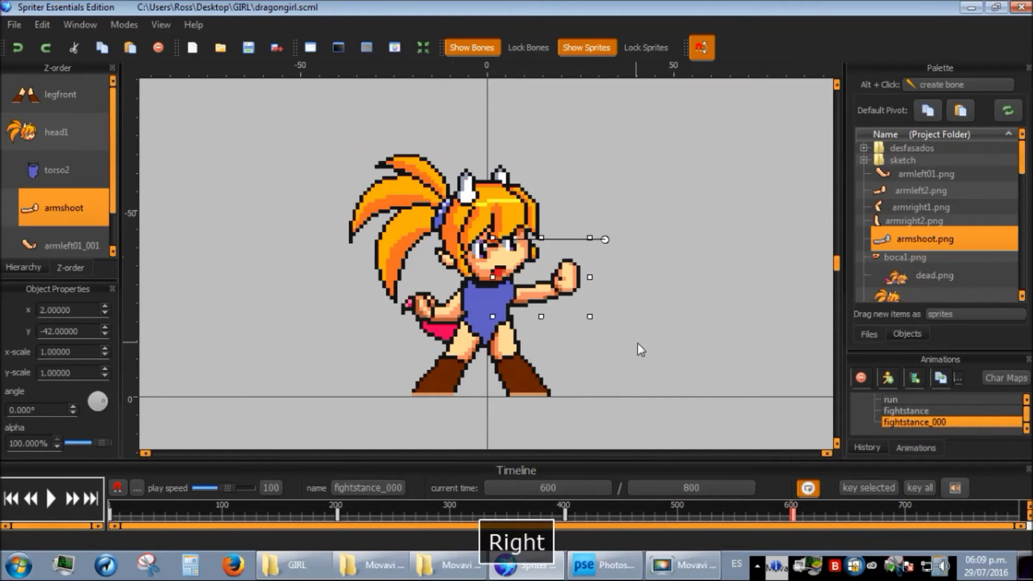
click(634, 340)
click(52, 503)
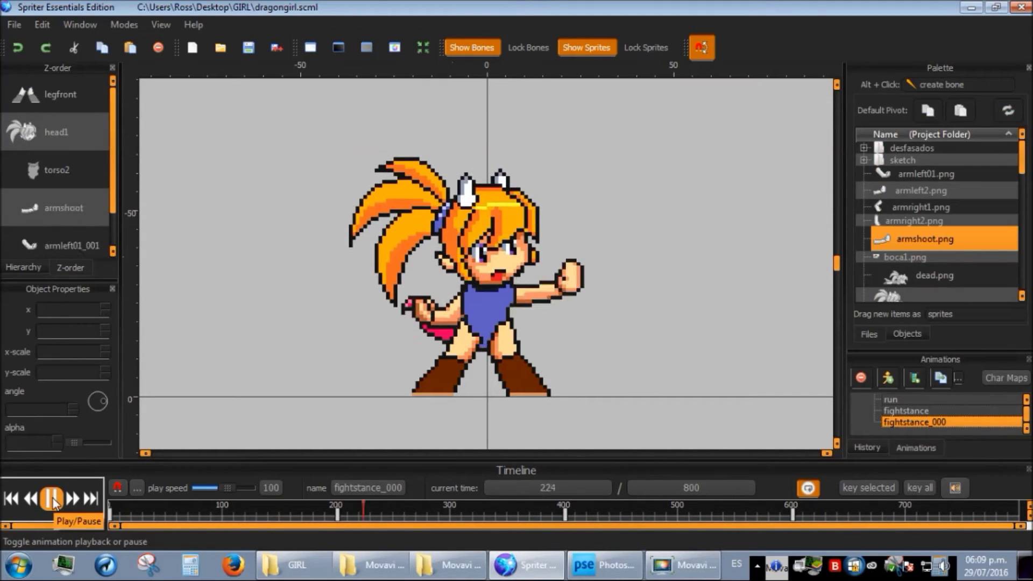
click(53, 502)
double_click(900, 423)
Name the fourth animation 'shoot' and play it.
text(shoot)
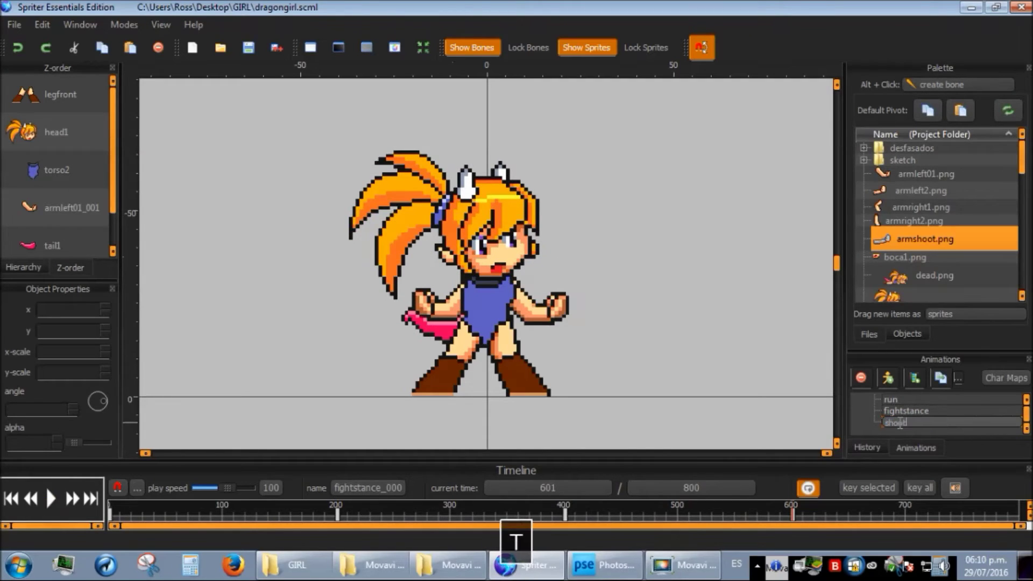
key(Return)
click(52, 499)
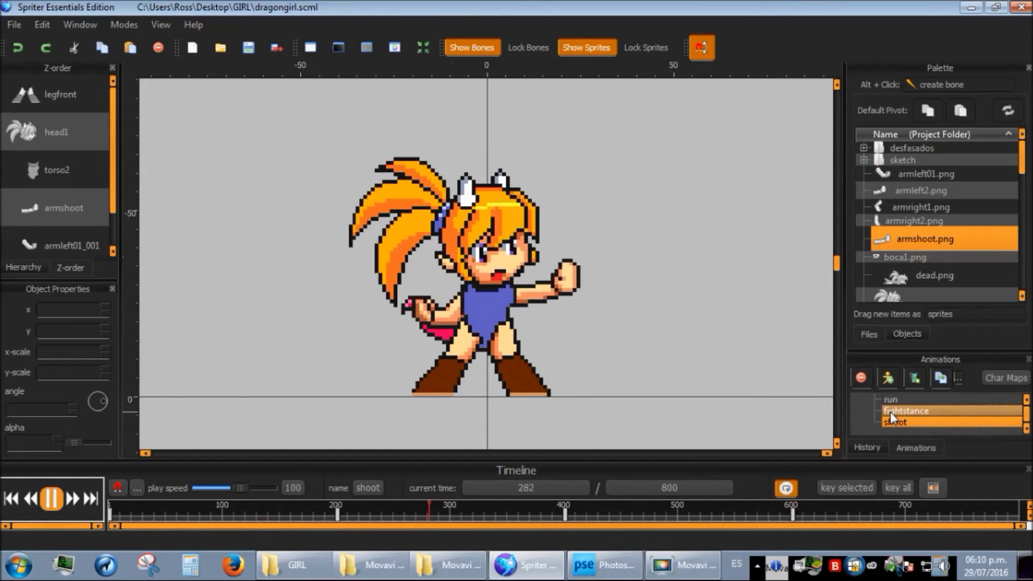
Preview the fightstance, run and idle animations, then pause on run.
click(890, 411)
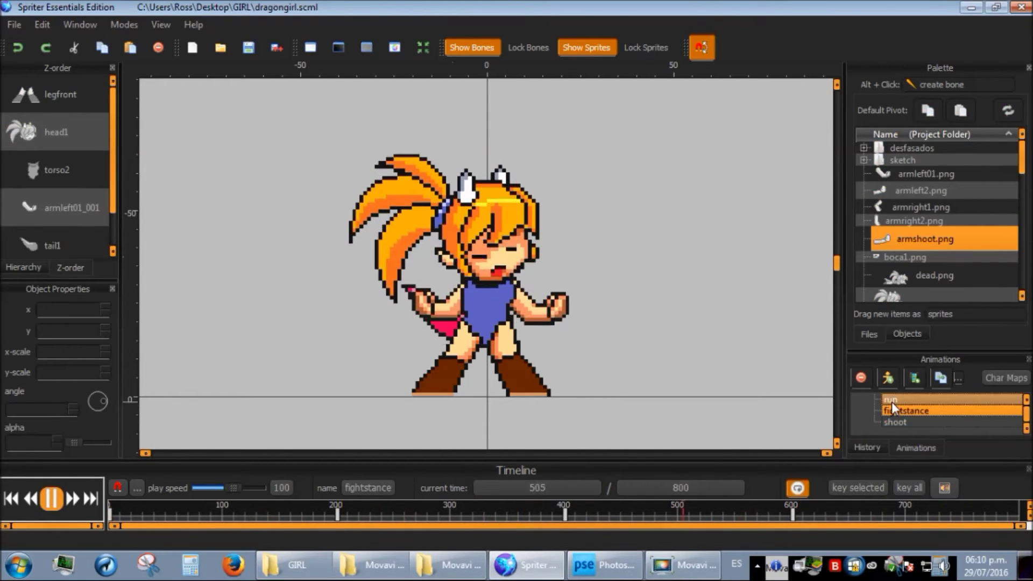
click(892, 402)
click(898, 411)
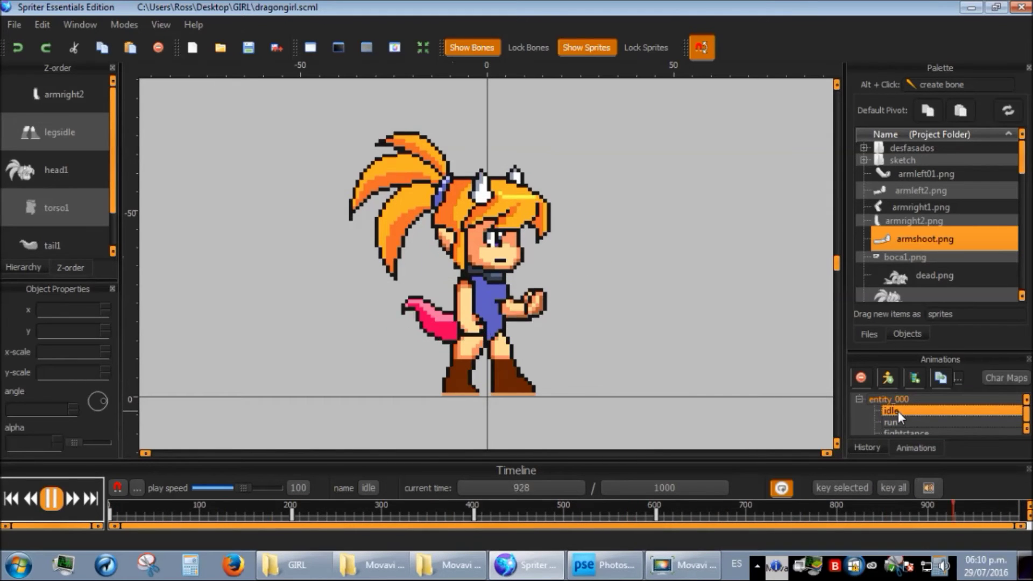
click(898, 419)
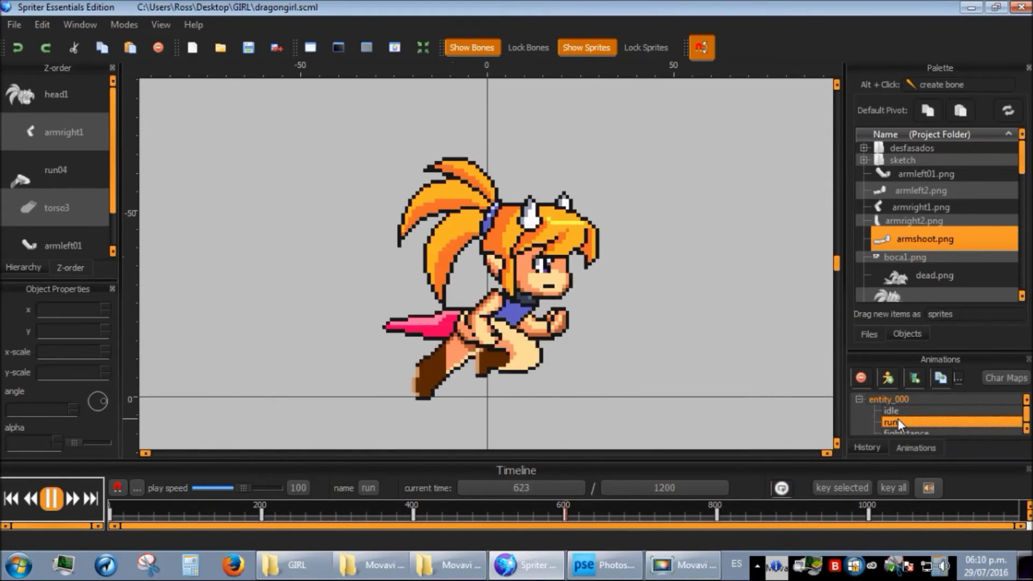
click(53, 502)
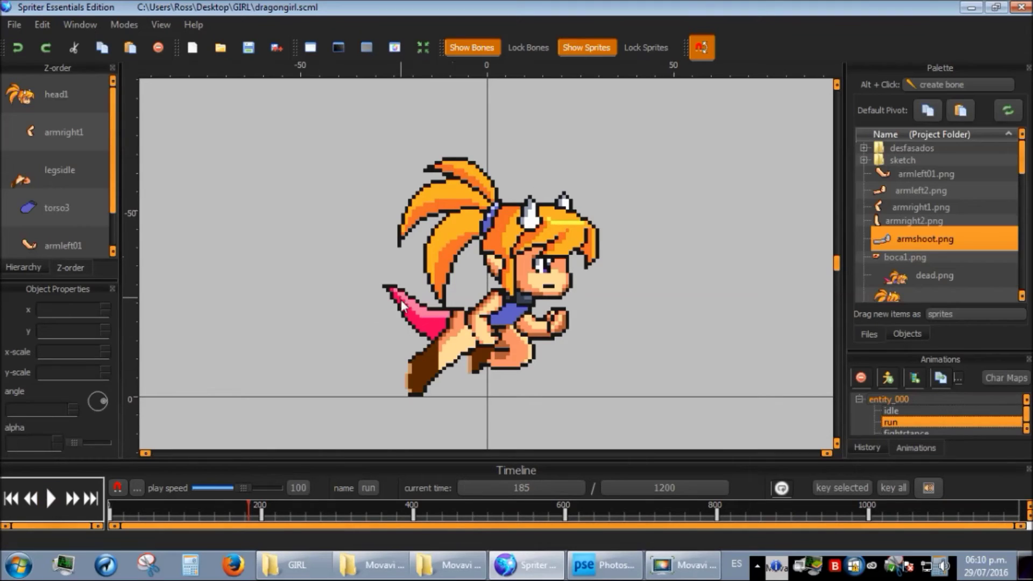
scroll(629, 323, down, 2)
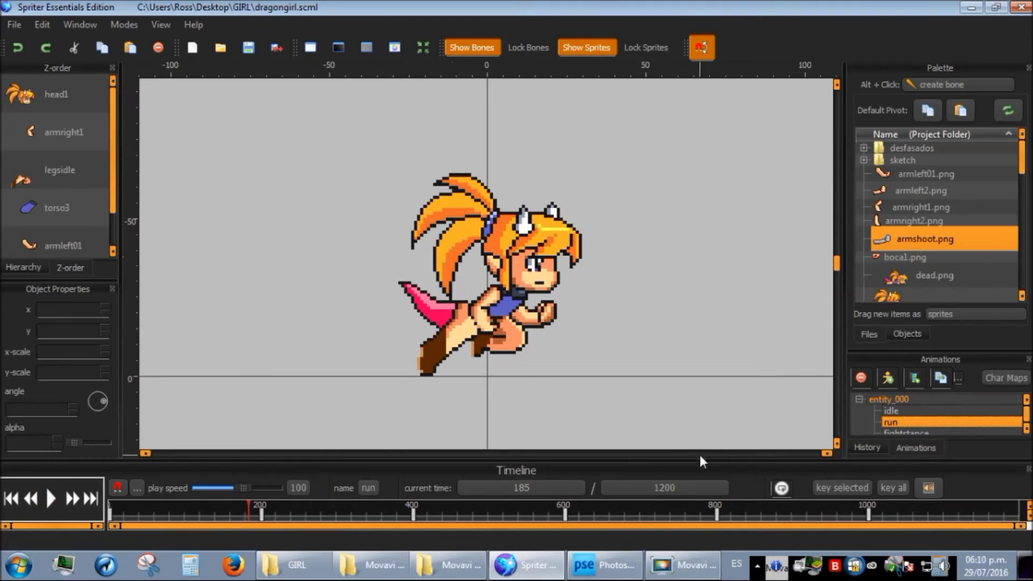
Set the run animation's length to 600 and play the faster result.
click(641, 493)
text(600)
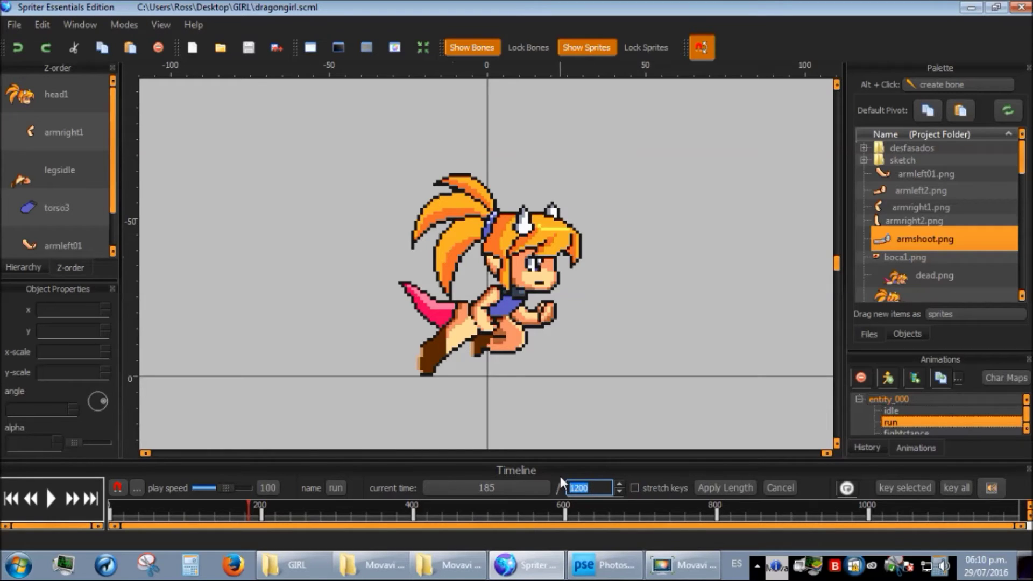
click(708, 489)
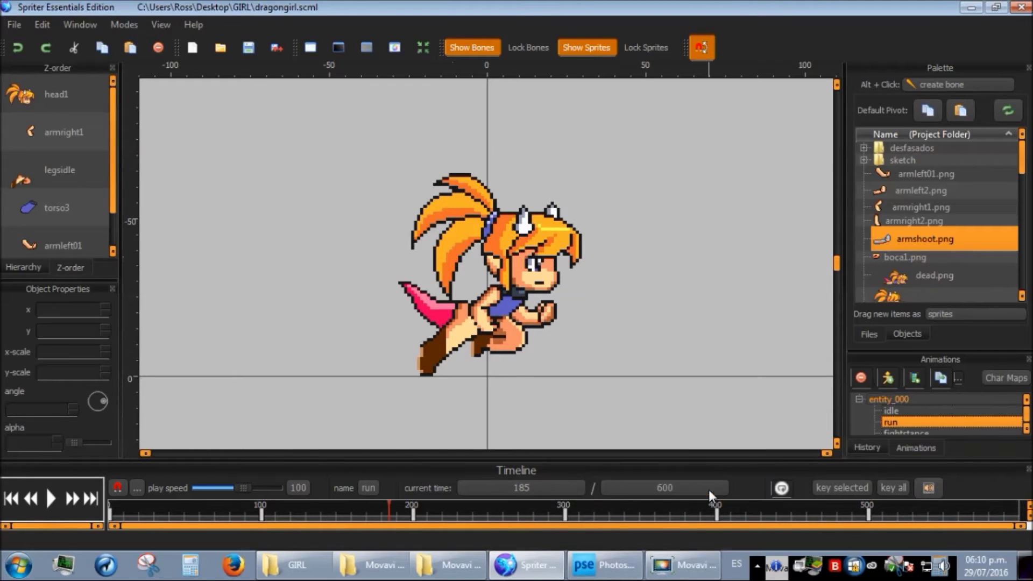
click(48, 504)
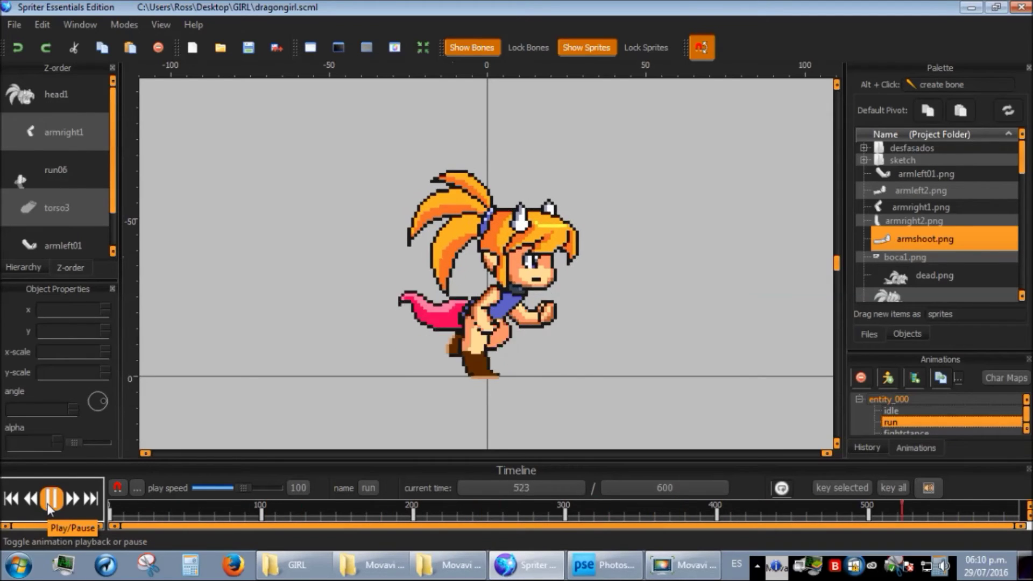
click(48, 504)
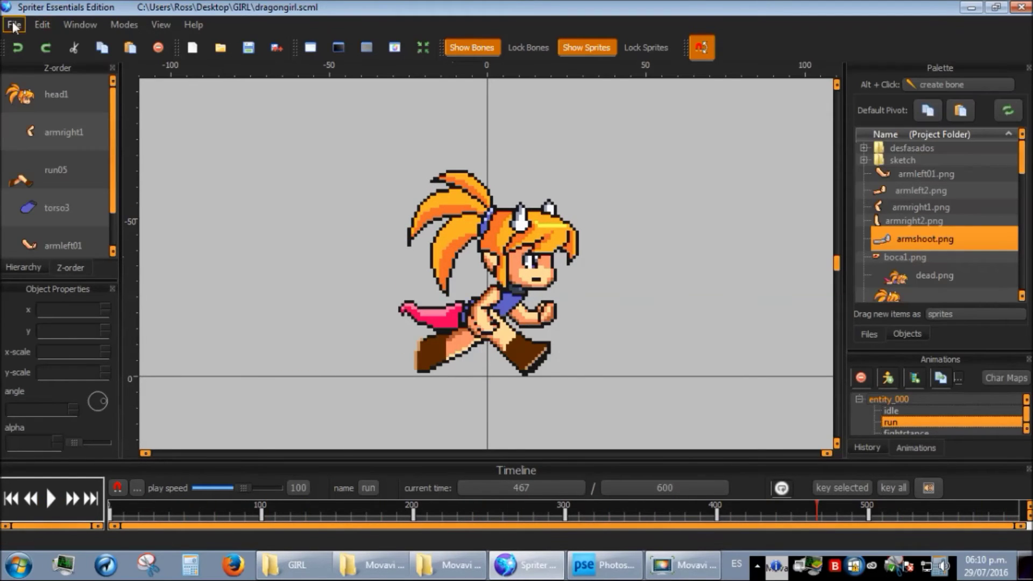
Enlarge the animation list, select fightstance, and bring up the GIRL sprites folder.
scroll(912, 253, down, 5)
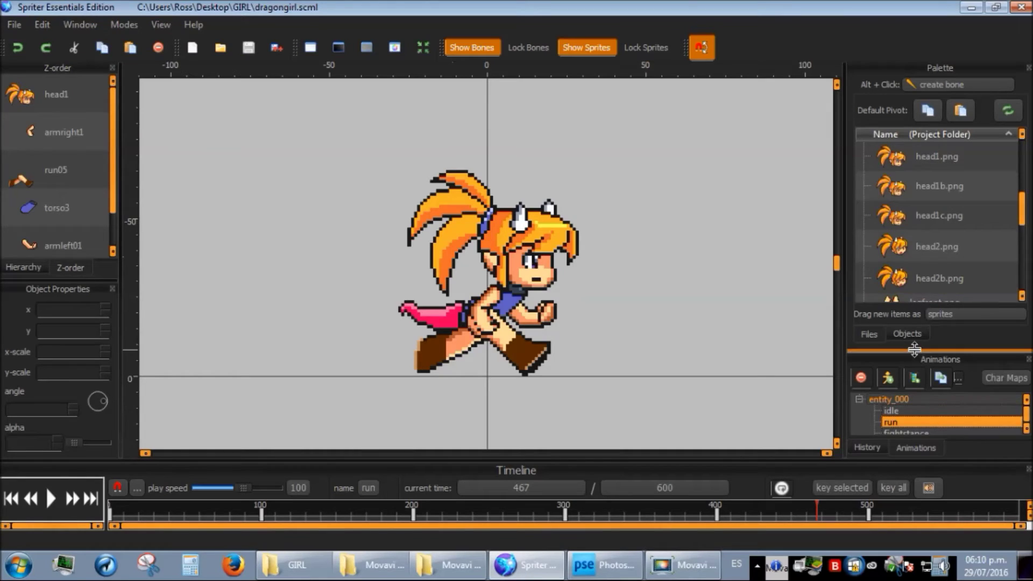
drag(943, 351, 943, 278)
click(901, 361)
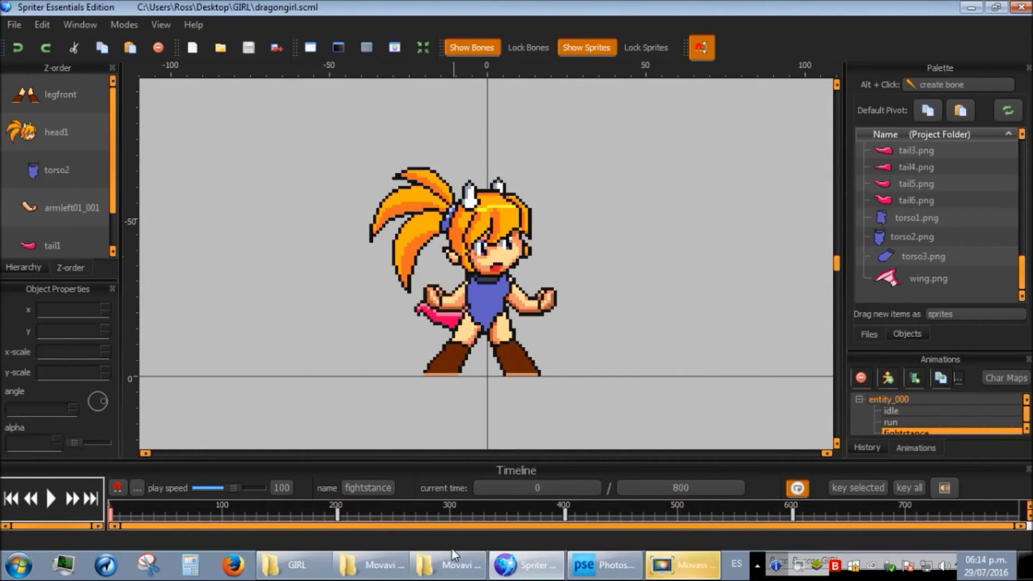
click(296, 565)
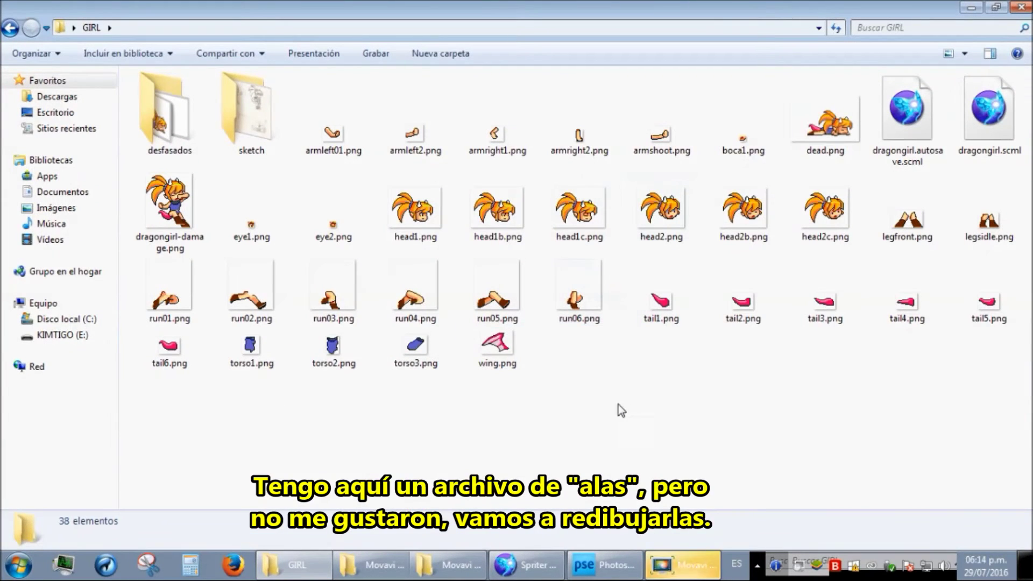
Open wing.png in Photoshop Elements in an enlarged window, zoomed to fit the screen.
drag(481, 335, 482, 383)
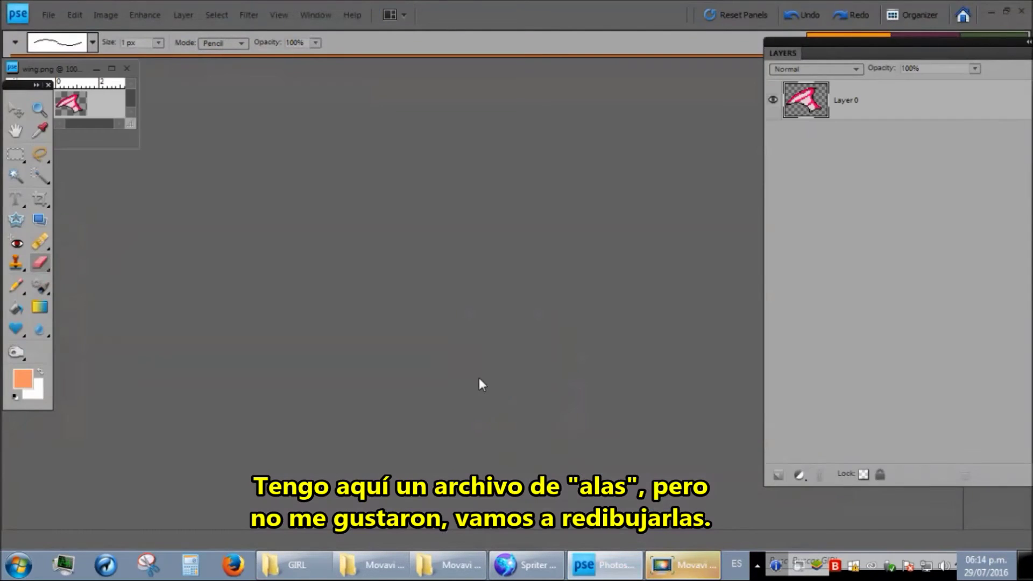
drag(129, 125, 619, 406)
key(ctrl+0)
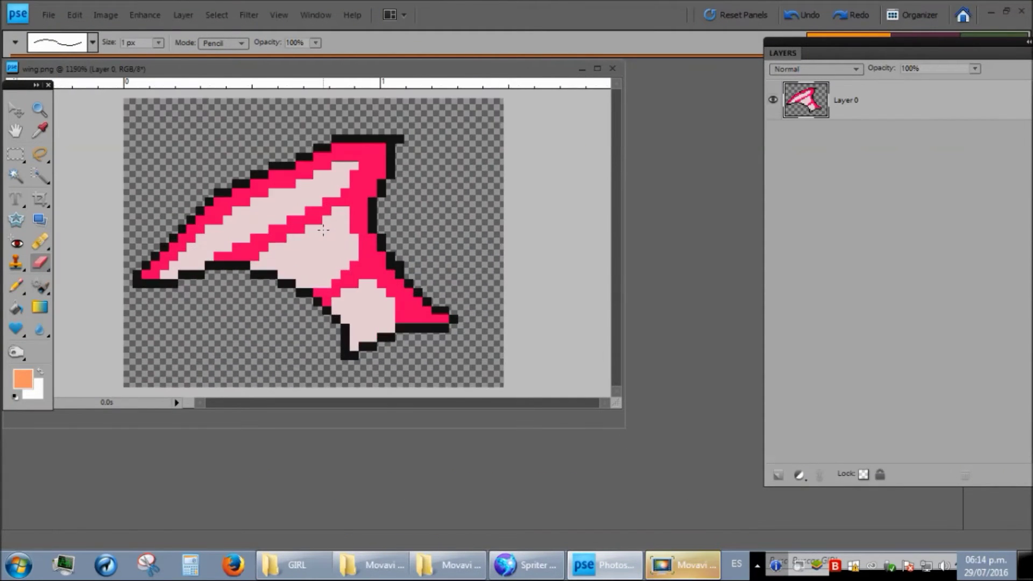
Erase the old wing drawing, reset the colour to black, and maximize the document.
key(BackSpace)
key(d)
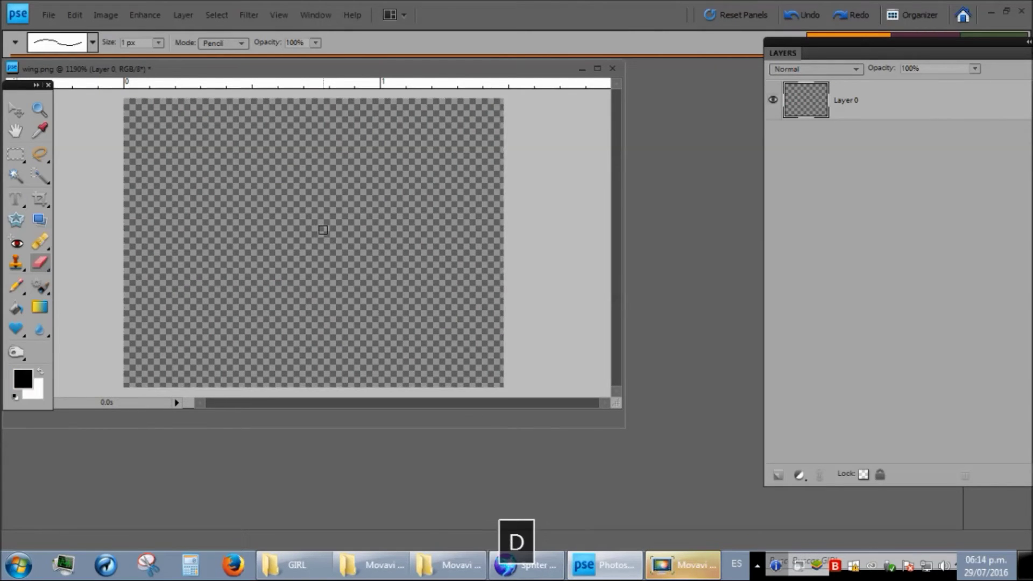
click(597, 69)
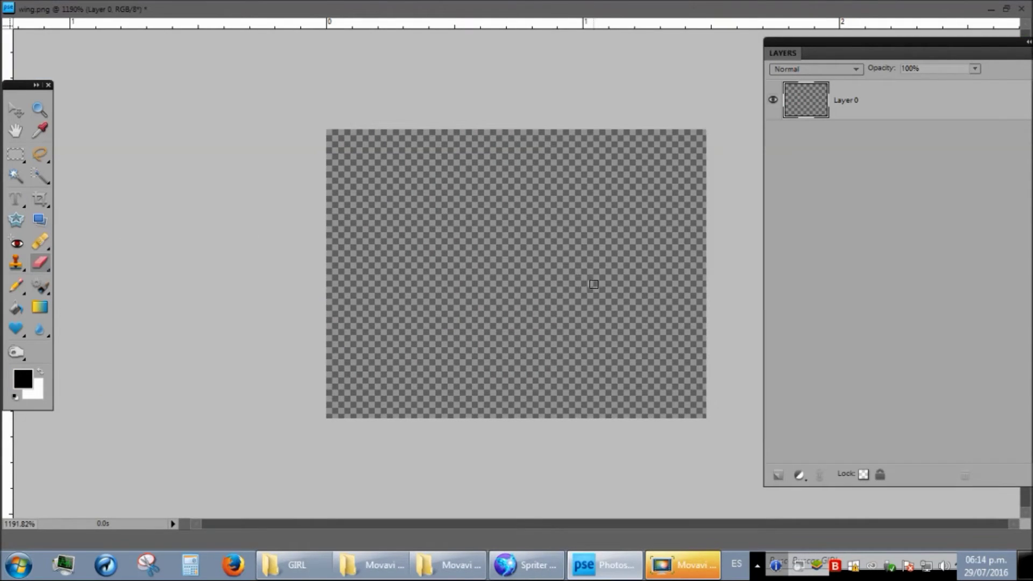
Draw the black pixel wing outline with the Pencil and choose bright green.
key(n)
mouse_move(546, 205)
mouse_down()
mouse_move(628, 262)
mouse_move(397, 281)
mouse_up()
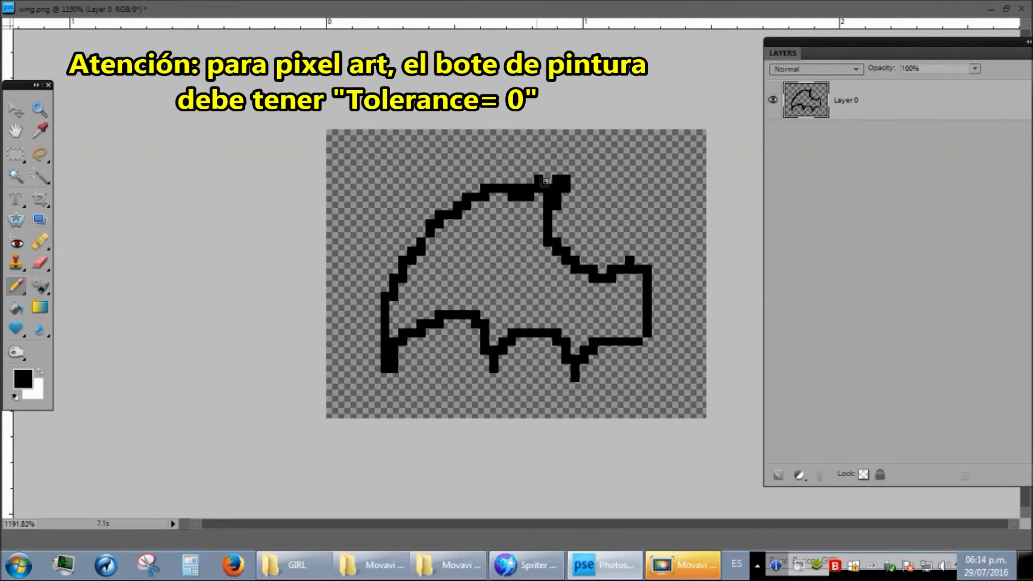
click(22, 378)
click(361, 417)
click(548, 337)
Fill the wing interior with green using the Paint Bucket at Tolerance 0.
key(k)
click(520, 283)
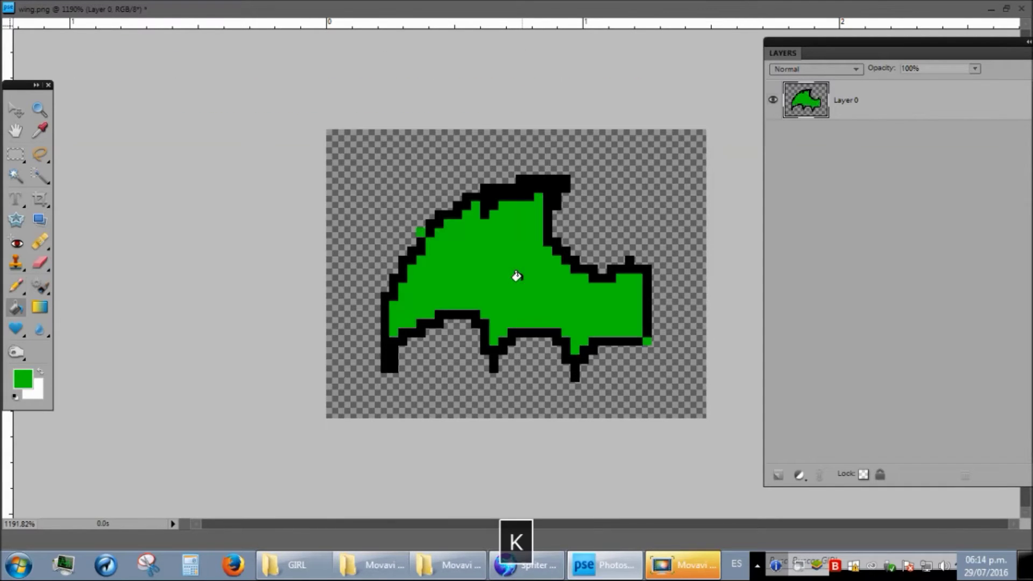
key(ctrl+z)
click(1006, 9)
drag(321, 42, 296, 43)
text(0)
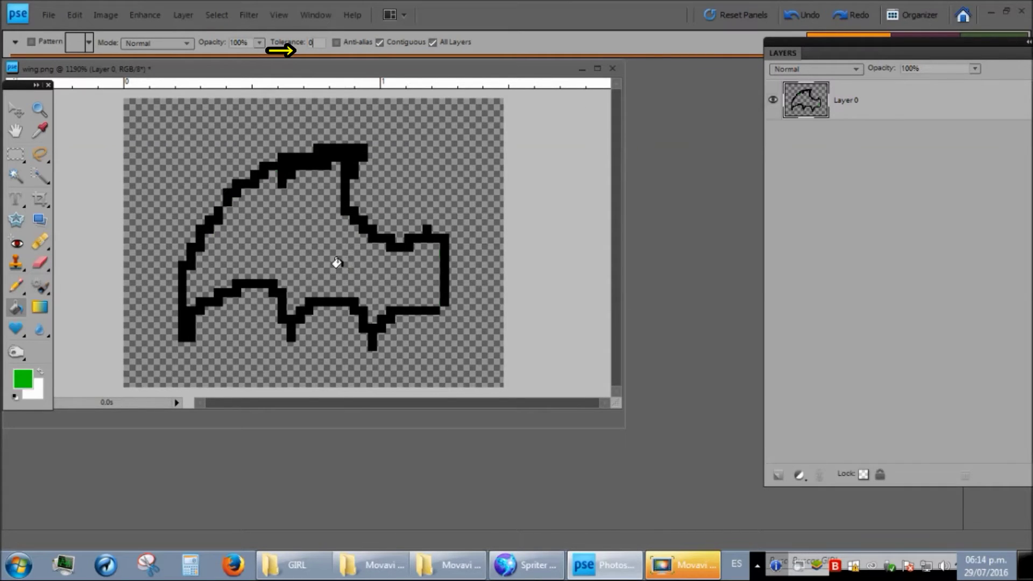
click(348, 264)
Switch back to the Pencil with a darker green for shading the wing.
key(n)
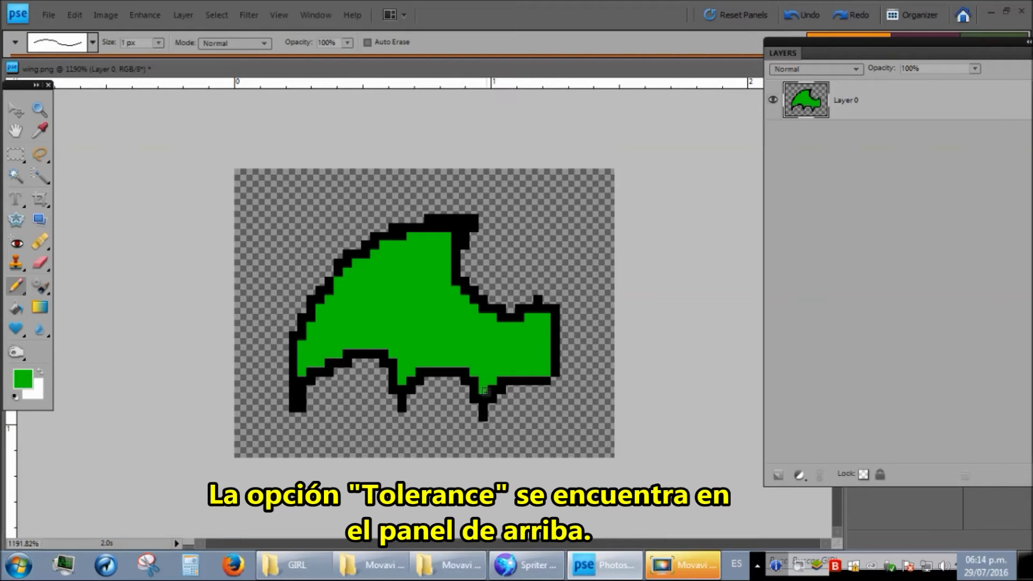
click(22, 378)
click(426, 484)
click(357, 415)
click(325, 473)
click(544, 350)
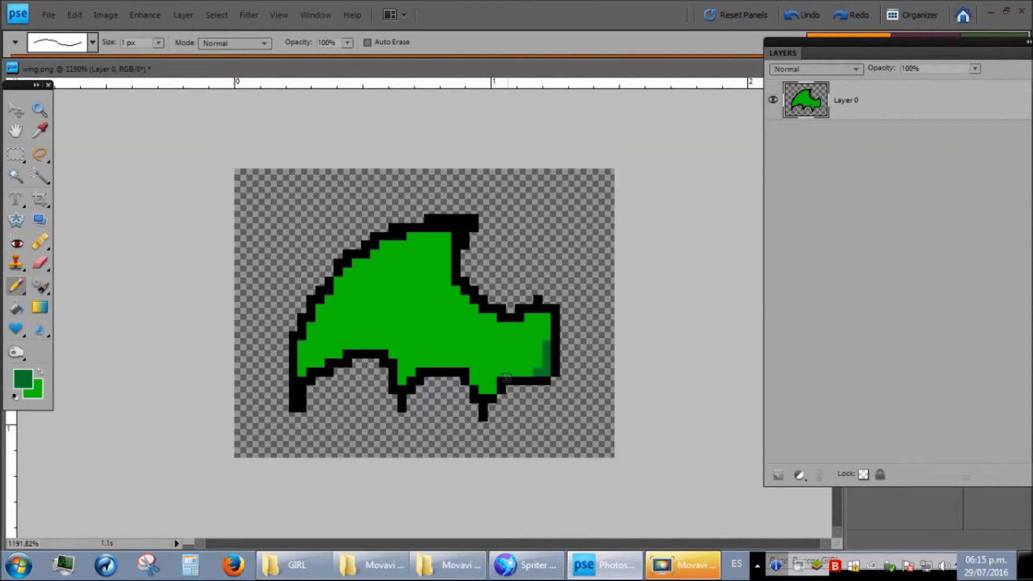
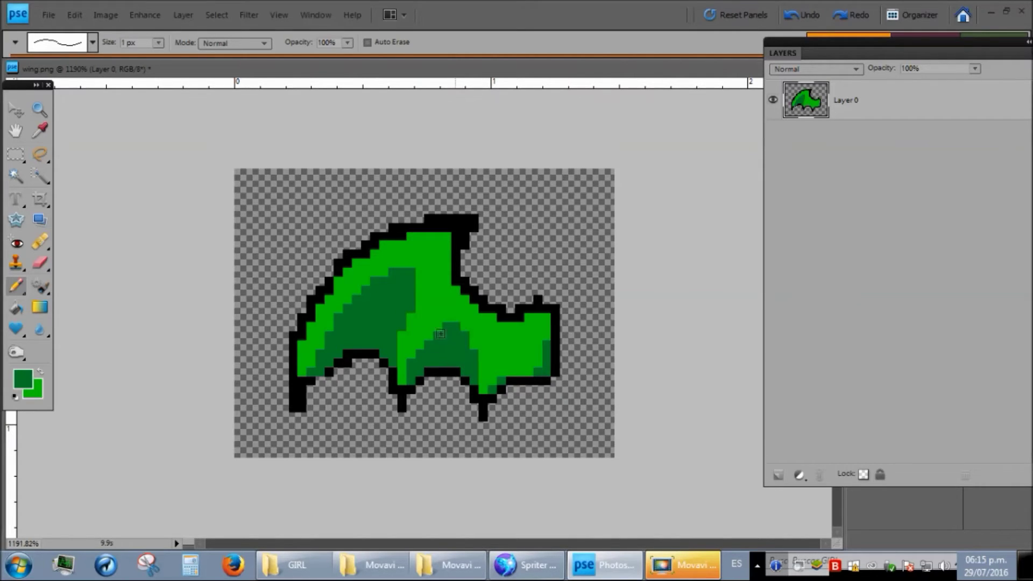
Recolour the stray outline pixels near the wing's top tip dark green at high zoom.
key(n)
drag(456, 245, 440, 229)
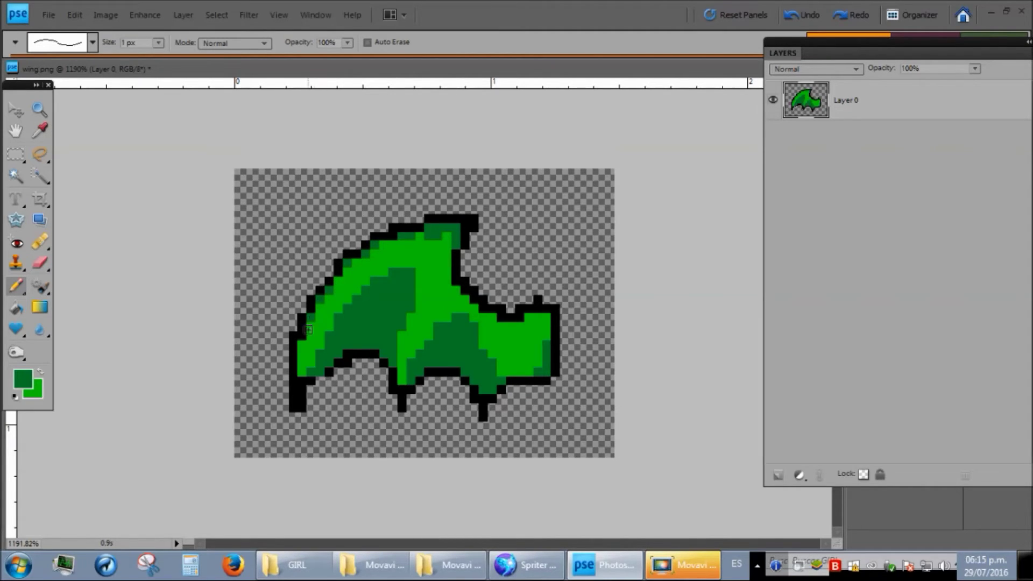
key(i)
click(341, 263)
key(n)
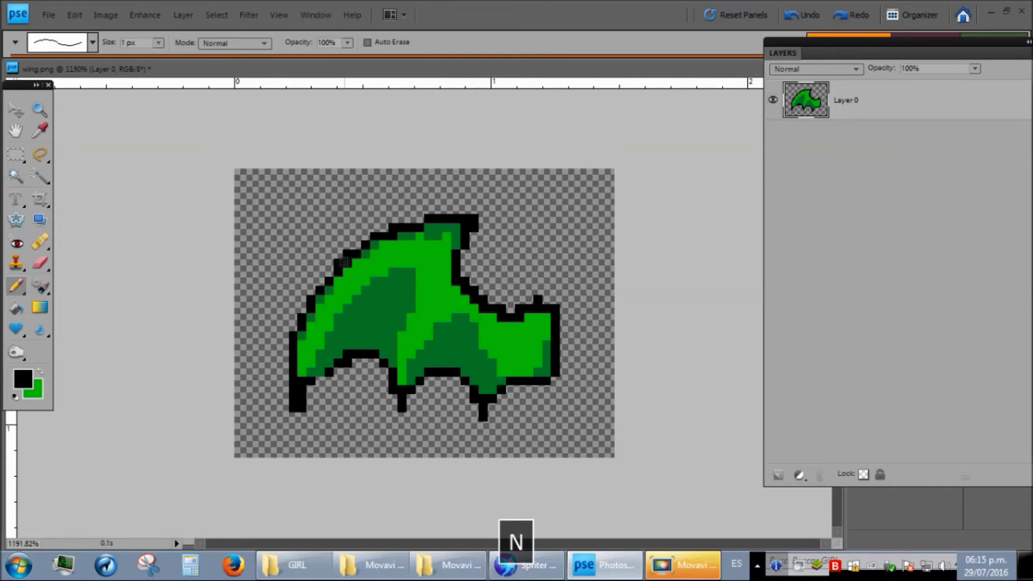
key(ctrl+minus)
key(ctrl+minus)
key(ctrl+minus)
key(ctrl+minus)
key(ctrl+minus)
key(ctrl+minus)
key(ctrl+minus)
key(ctrl+minus)
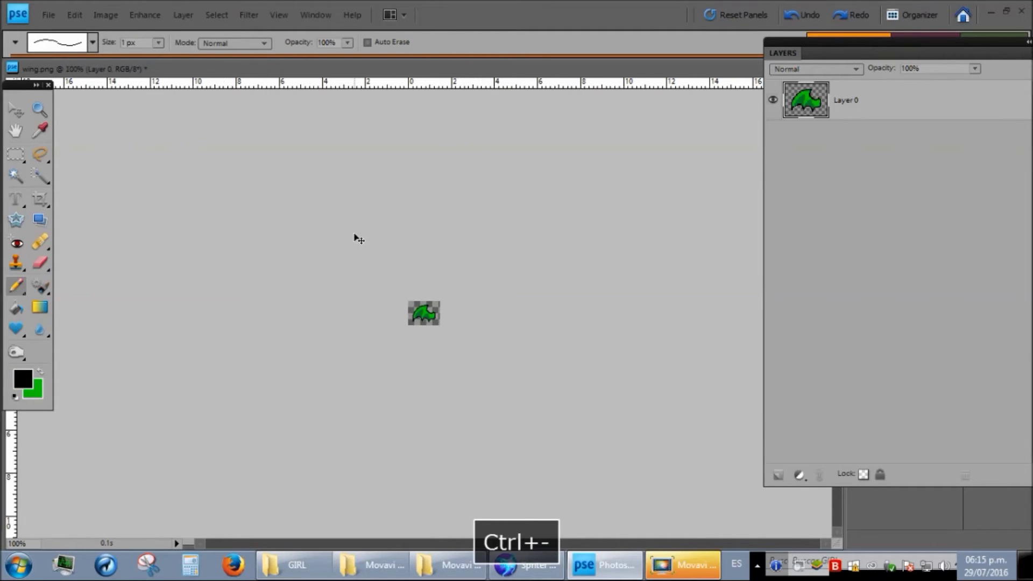
key(ctrl+equal)
key(ctrl+equal)
key(ctrl+equal)
key(ctrl+equal)
key(ctrl+equal)
key(ctrl+equal)
key(ctrl+equal)
key(ctrl+equal)
key(ctrl+equal)
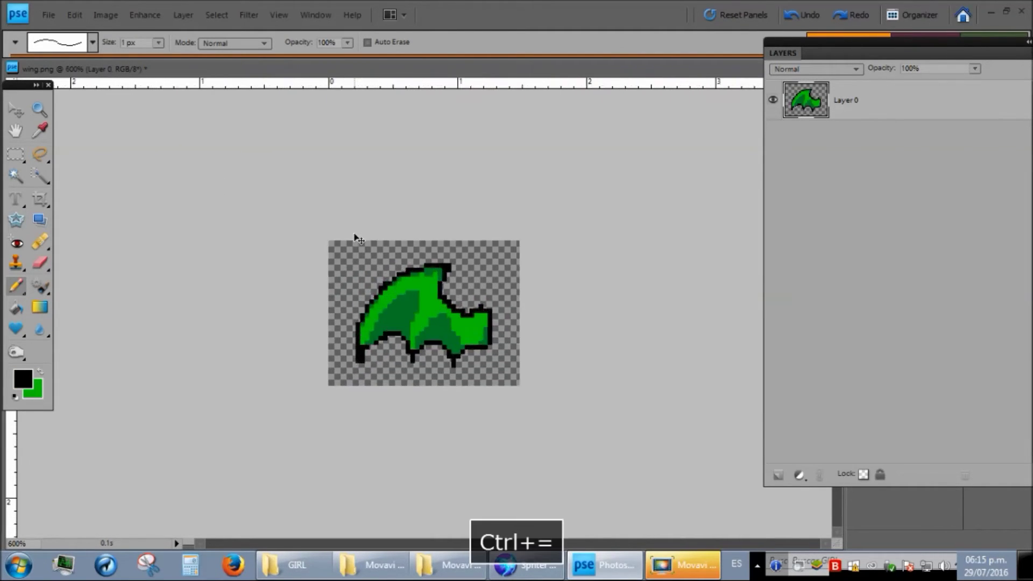
Turn the black edge pixel at the wing's lower-left tip green.
key(e)
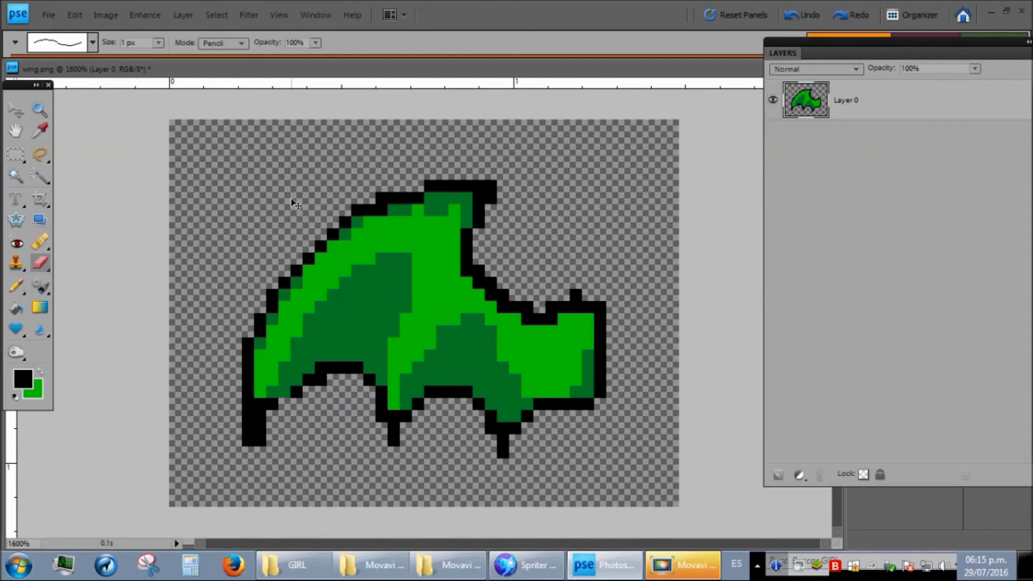
key(ctrl+0)
key(ctrl+minus)
key(ctrl+minus)
key(ctrl+minus)
key(ctrl+minus)
scroll(337, 260, up, 10)
key(i)
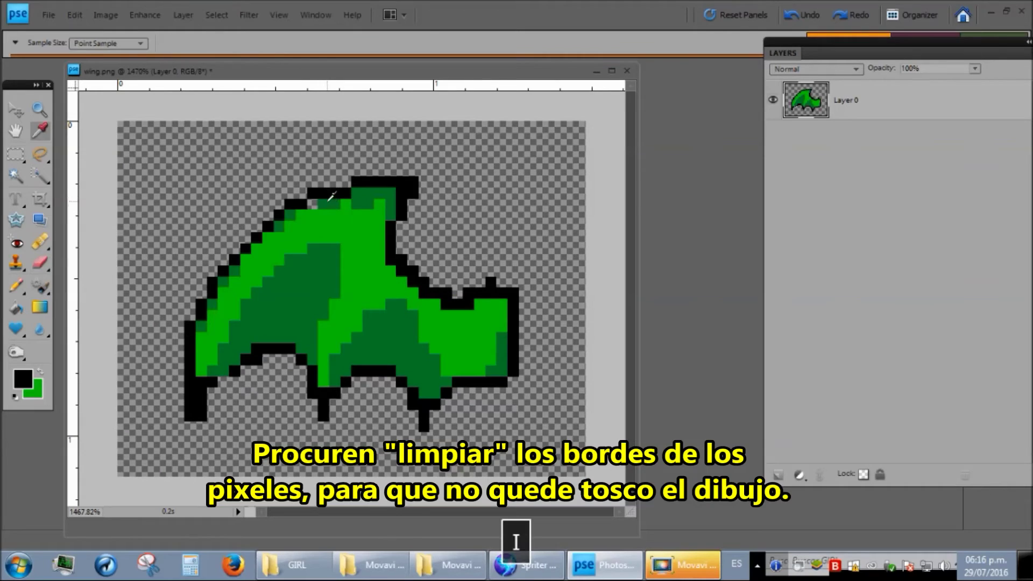
key(n)
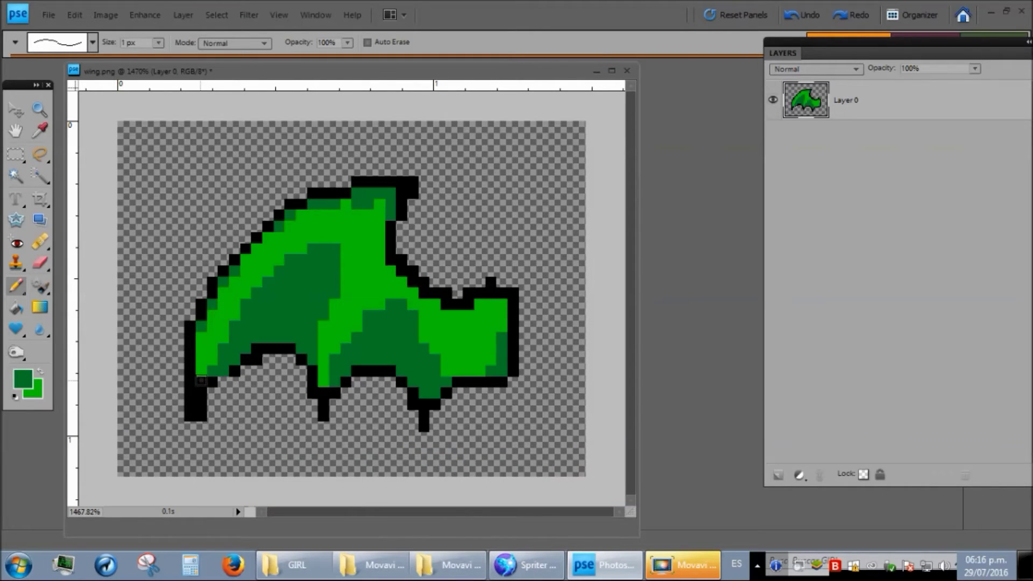
key(e)
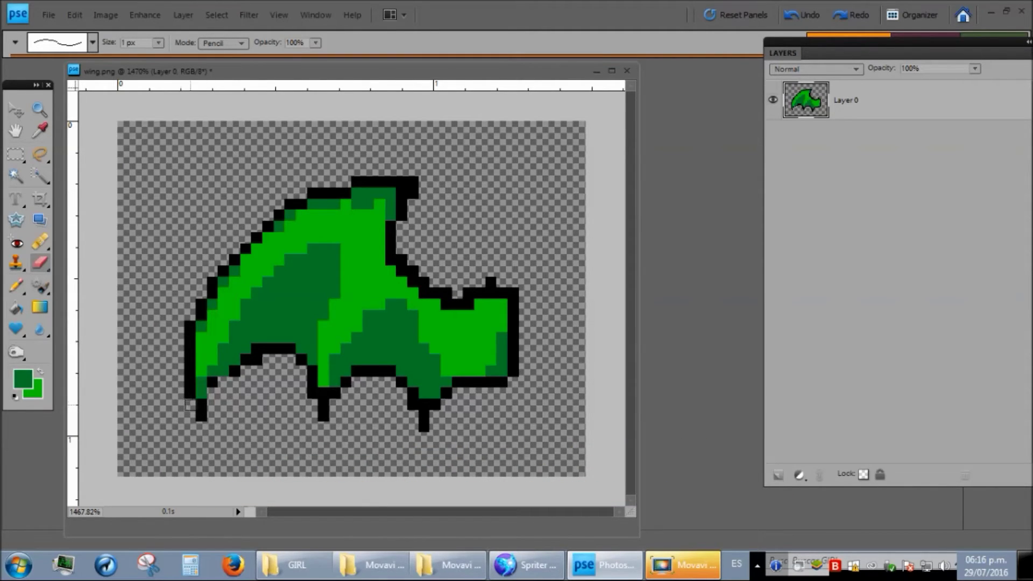
key(i)
key(n)
click(201, 404)
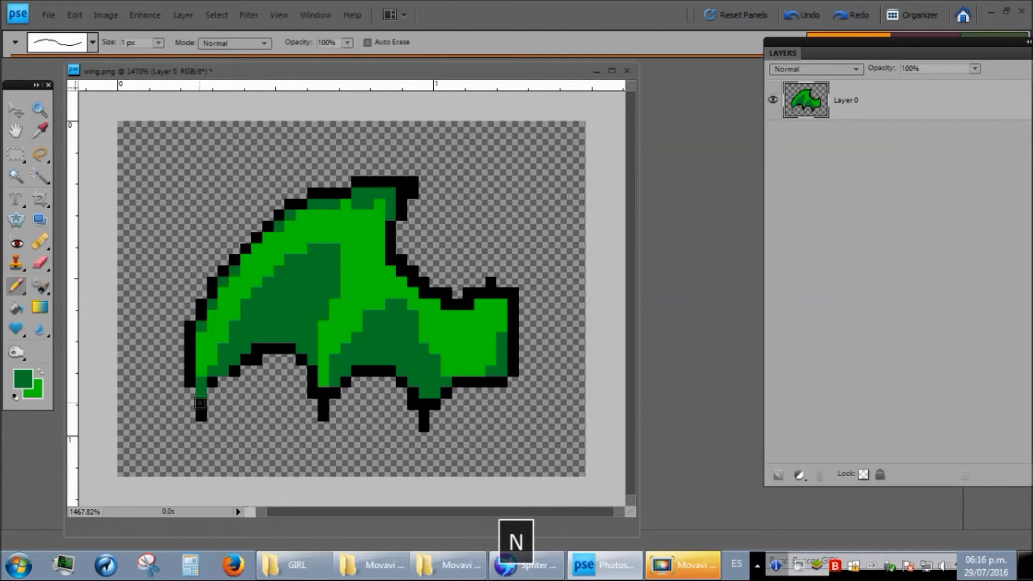
Bucket-fill the wing's right, top, left and bottom outline dark green.
key(i)
click(23, 379)
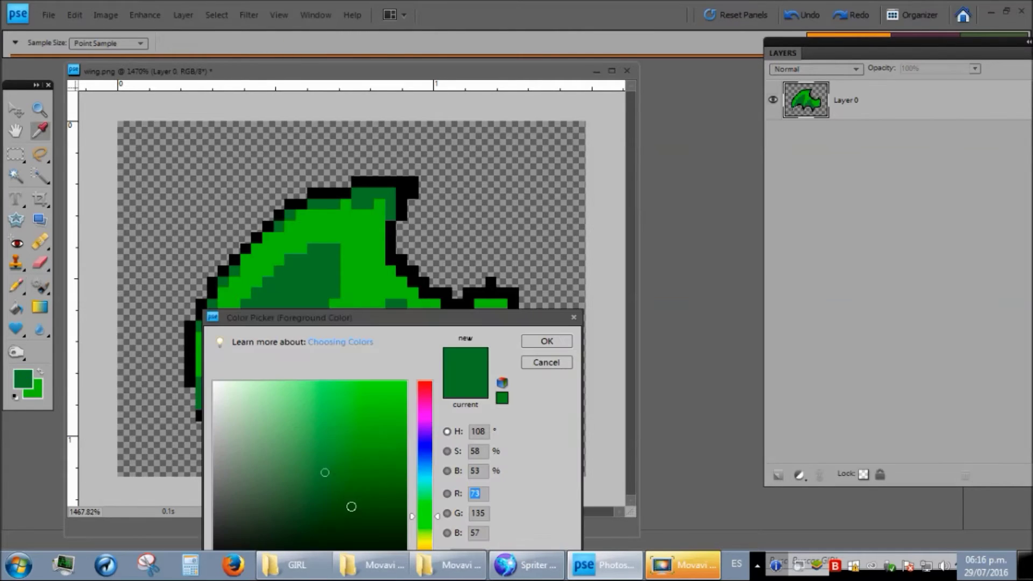
click(538, 341)
key(g)
key(k)
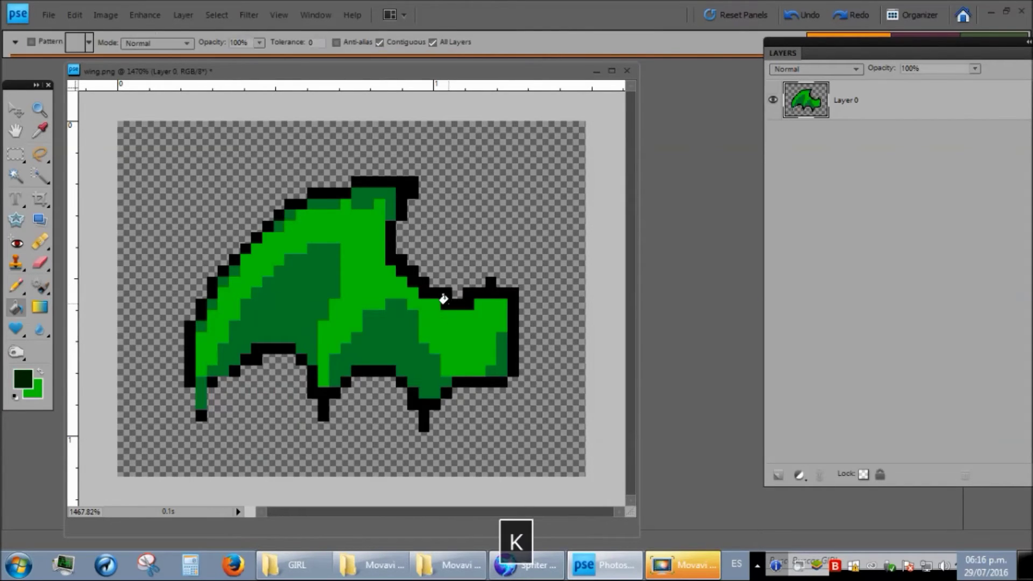
click(444, 299)
click(404, 183)
click(308, 193)
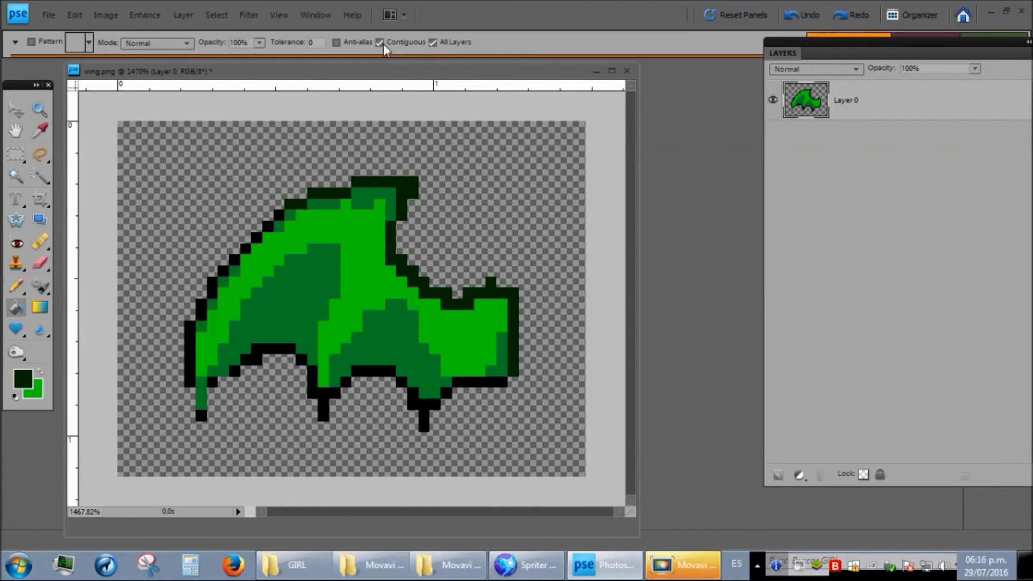
click(257, 237)
Sample the wing's greens and black, then redraw the lower-left outline in black pixels.
key(i)
click(359, 213)
key(n)
key(i)
click(358, 195)
key(n)
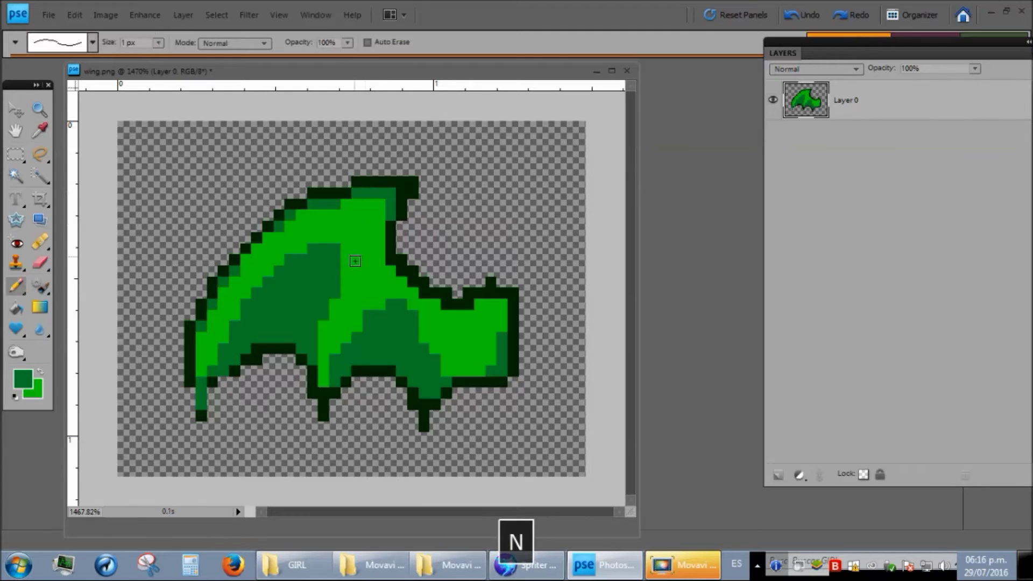
key(i)
click(214, 377)
key(n)
drag(217, 382, 209, 409)
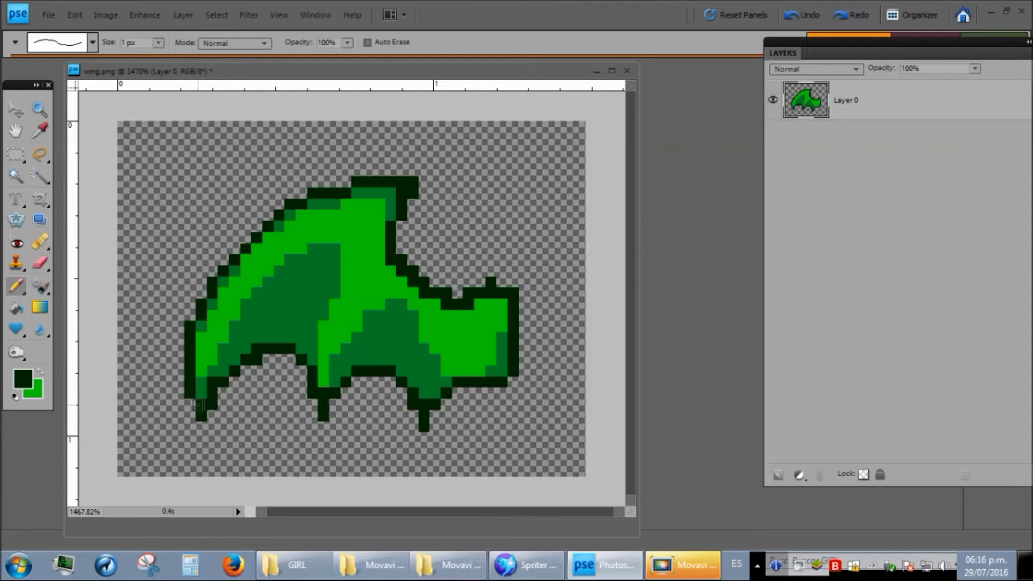
Try filling the outline and dark-green areas purple, then undo both fills.
click(23, 378)
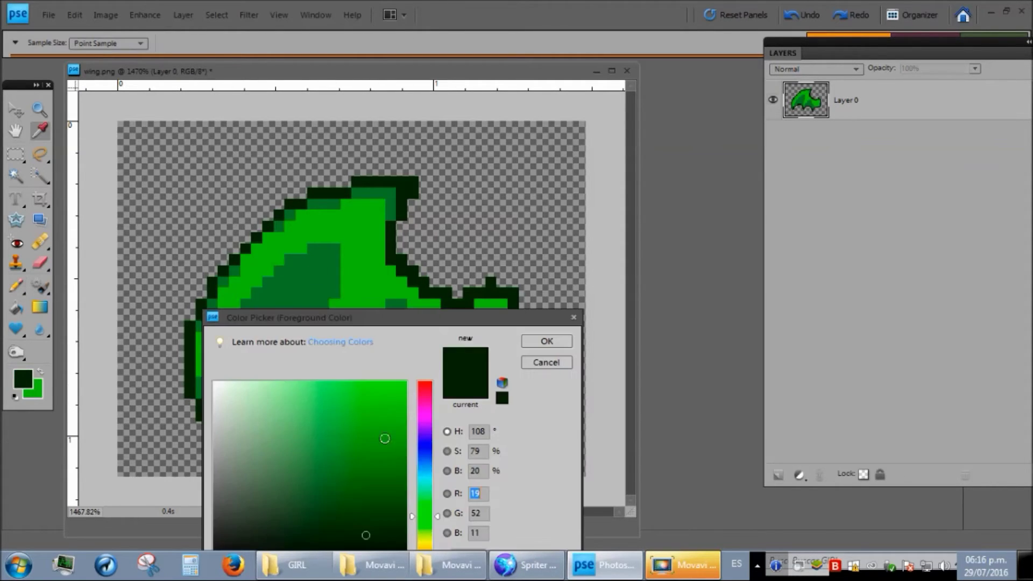
click(427, 426)
click(334, 454)
click(547, 330)
key(k)
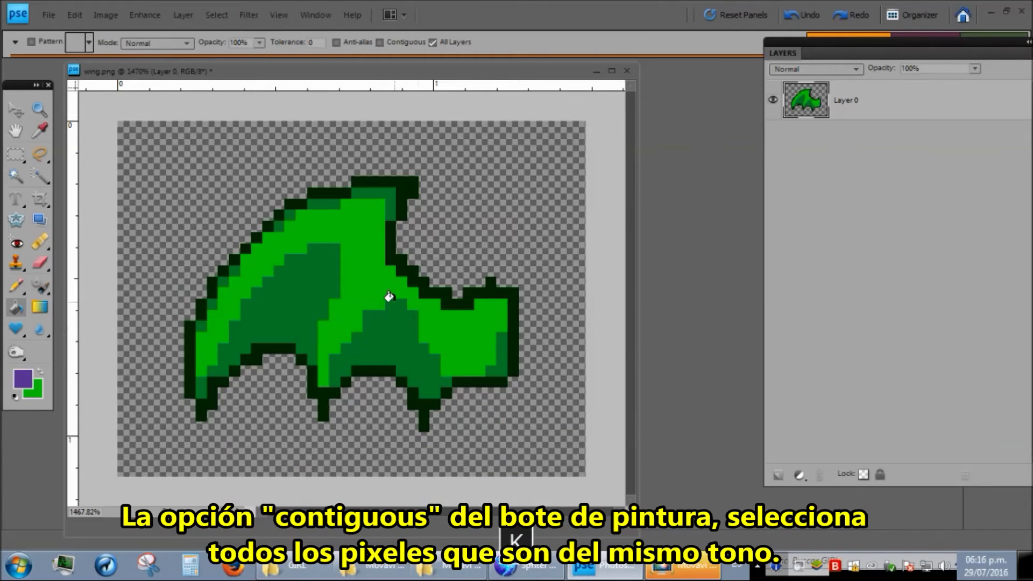
click(408, 264)
key(ctrl+z)
click(403, 316)
key(ctrl+z)
Fill the dark-green areas teal and pick a lighter teal shade.
click(22, 378)
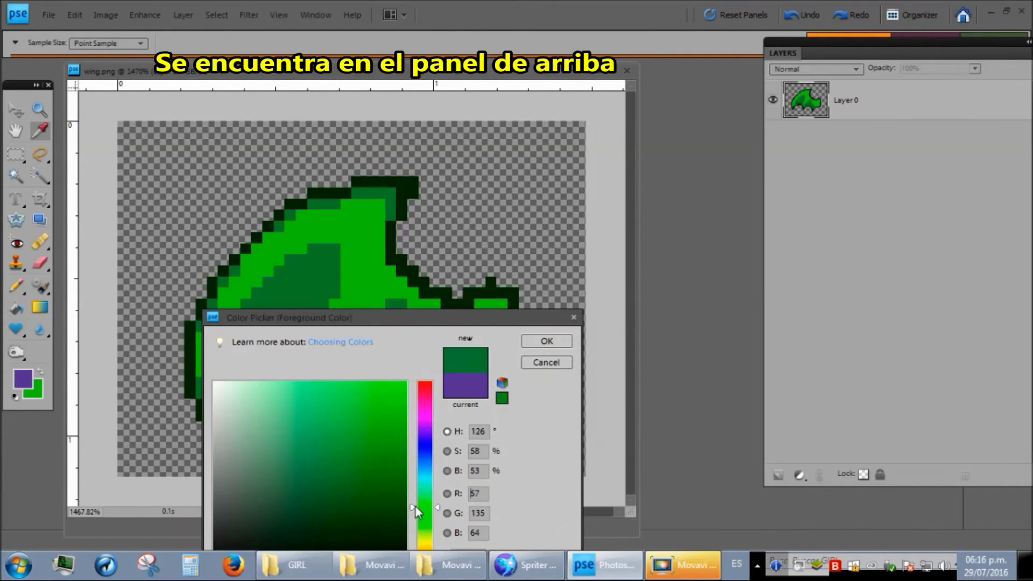
drag(414, 502, 414, 493)
key(Return)
click(307, 277)
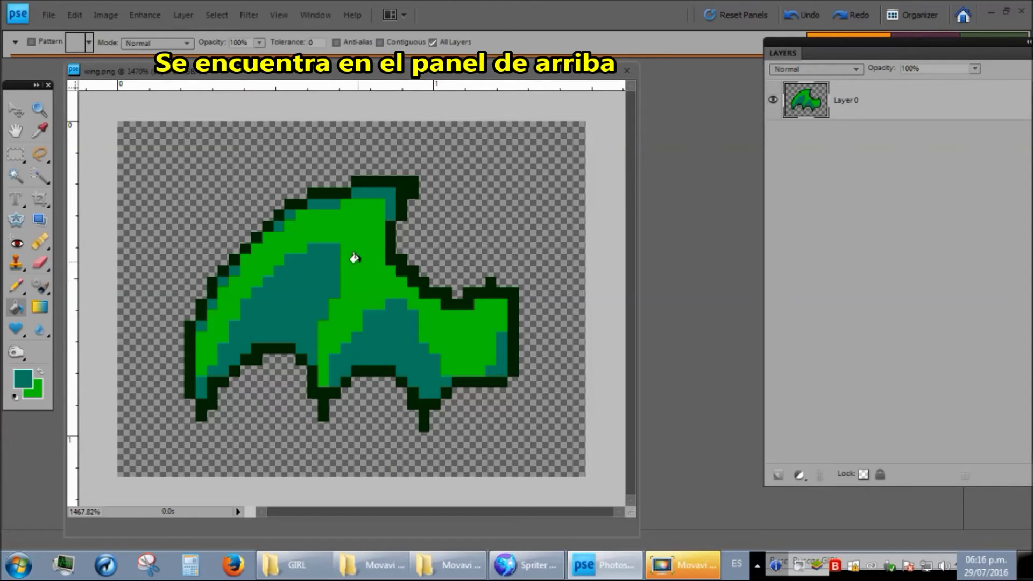
click(23, 379)
click(352, 439)
key(Return)
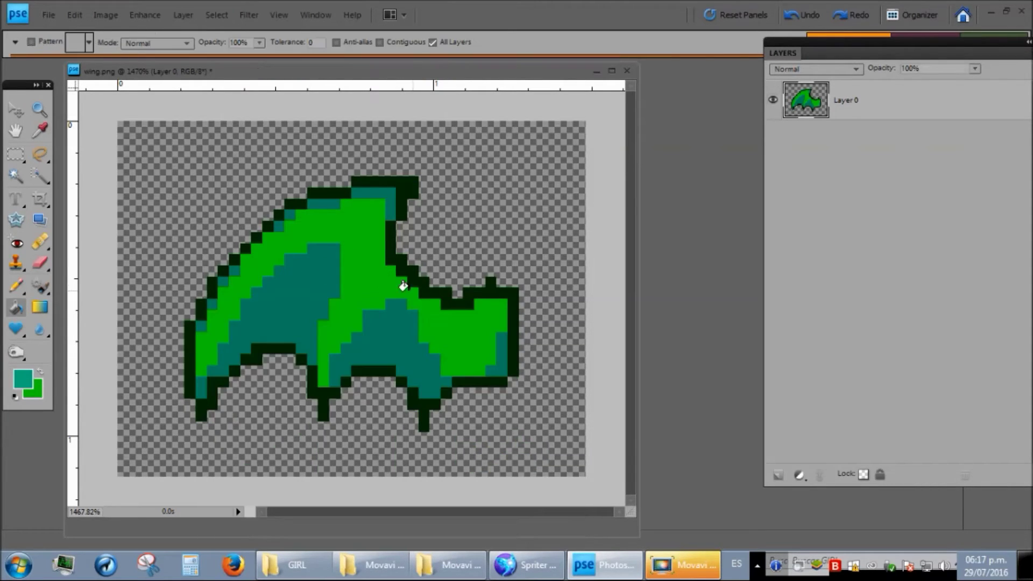
Recolour the outline dark navy, save the wing image, and return to Spriter.
click(23, 378)
drag(419, 493, 417, 452)
key(Return)
click(452, 299)
click(23, 379)
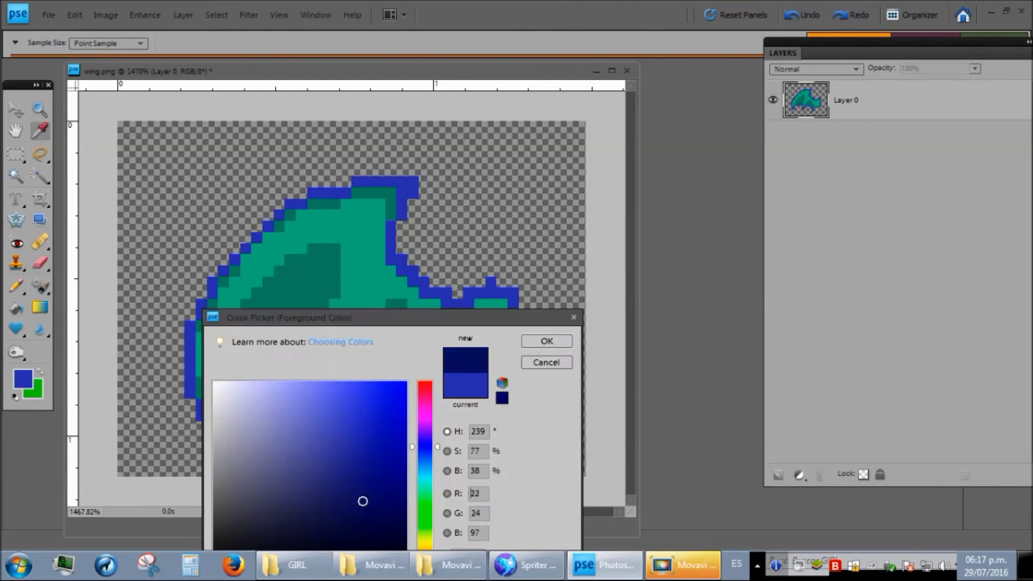
click(537, 344)
click(465, 280)
key(ctrl+s)
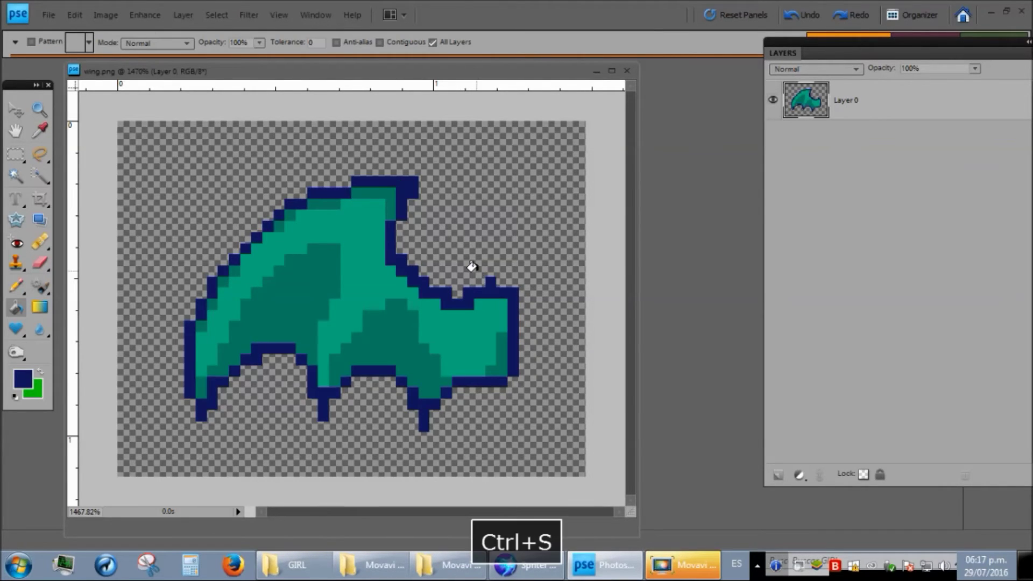
click(527, 565)
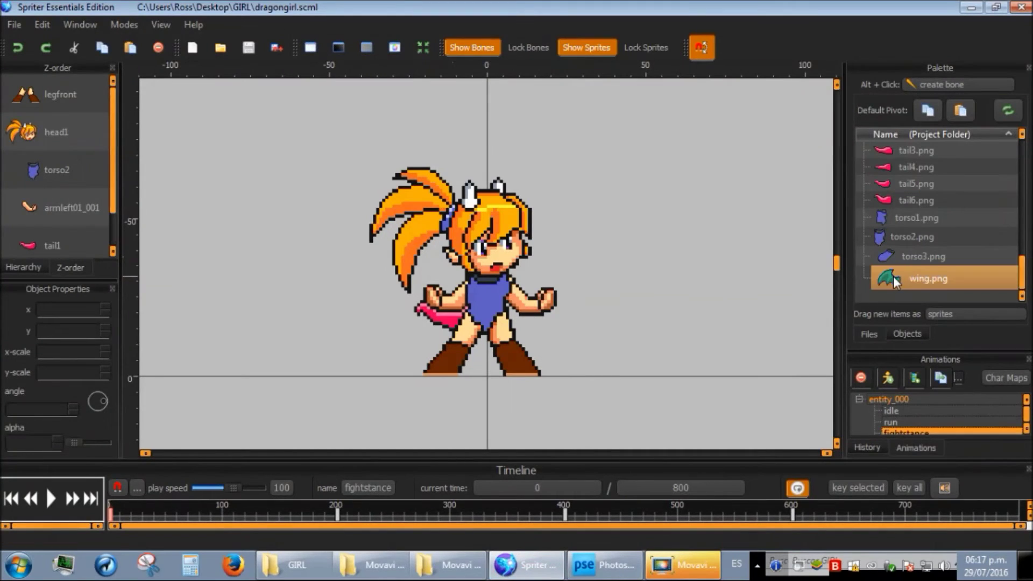
Duplicate the shoot animation and rename the copy 'growwings'.
scroll(900, 423, down, 2)
click(901, 423)
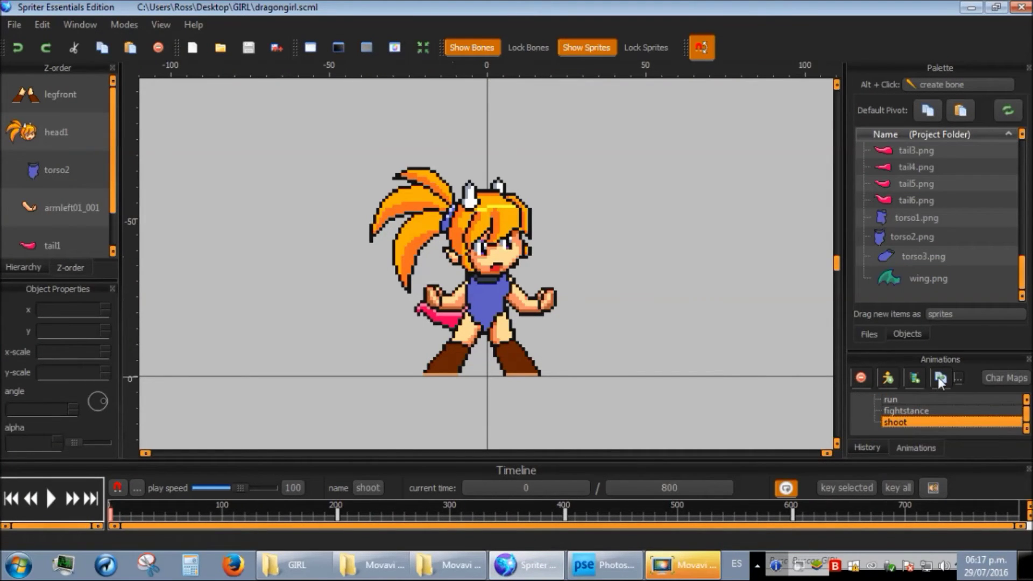
click(938, 376)
double_click(914, 420)
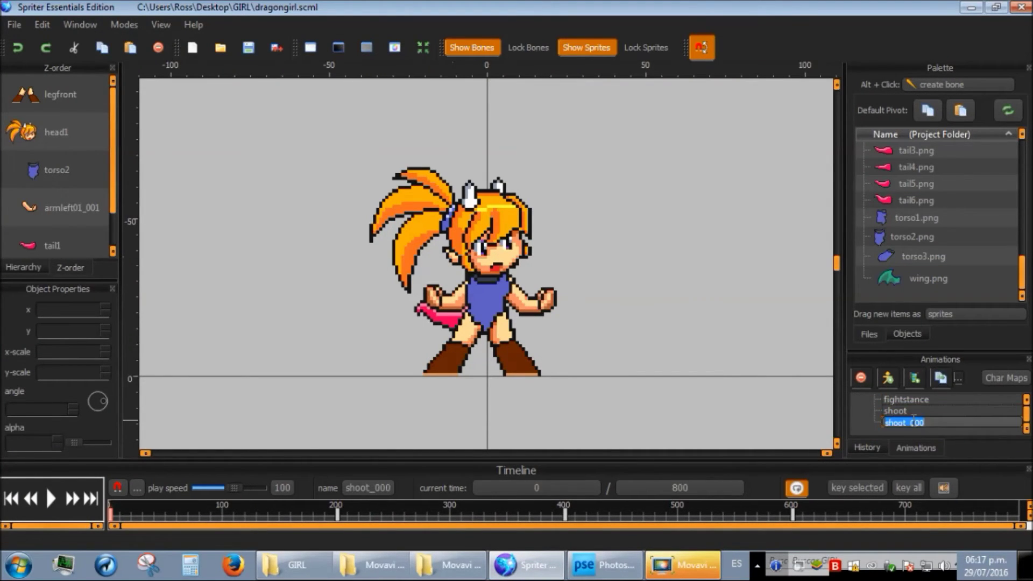
text(growwings)
key(Return)
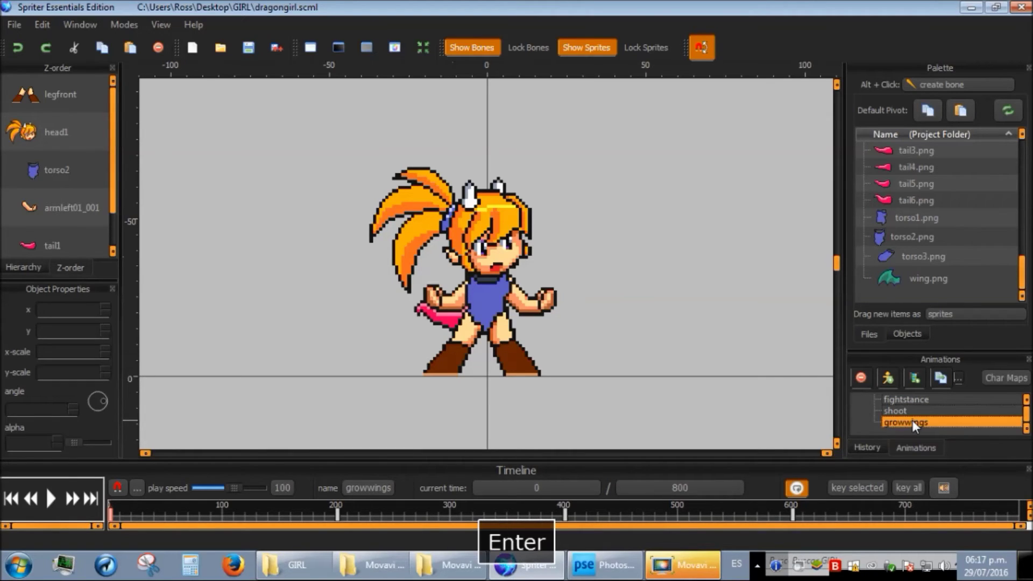
Delete the keyframes at 200 and 400 in growwings.
drag(322, 510, 337, 510)
click(557, 281)
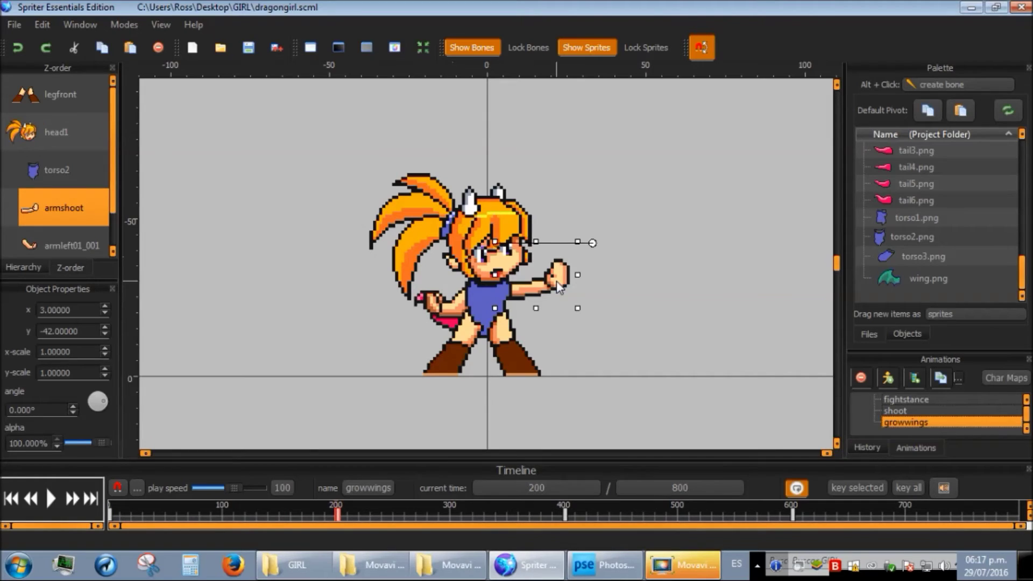
click(337, 514)
key(Delete)
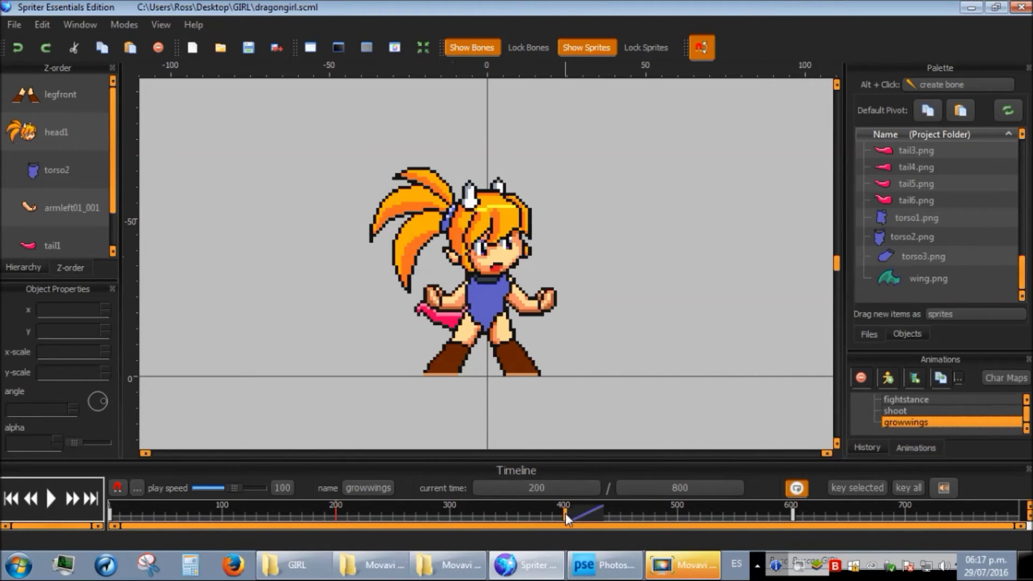
key(Delete)
Nudge torso2 and head1 down one unit and swap the head to closed-eyes head2b.png.
click(498, 243)
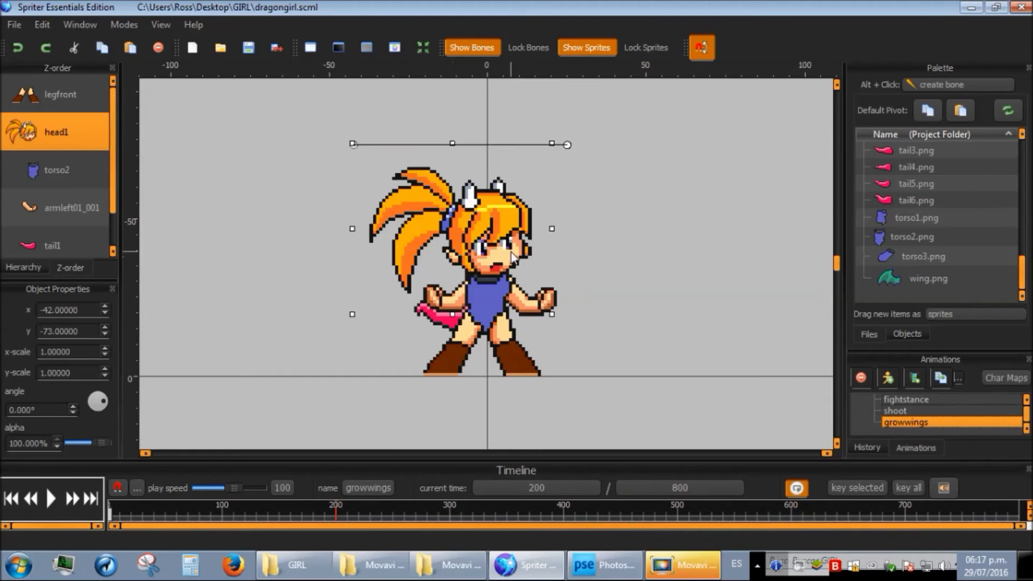
click(491, 297)
key(Down)
click(497, 242)
key(Down)
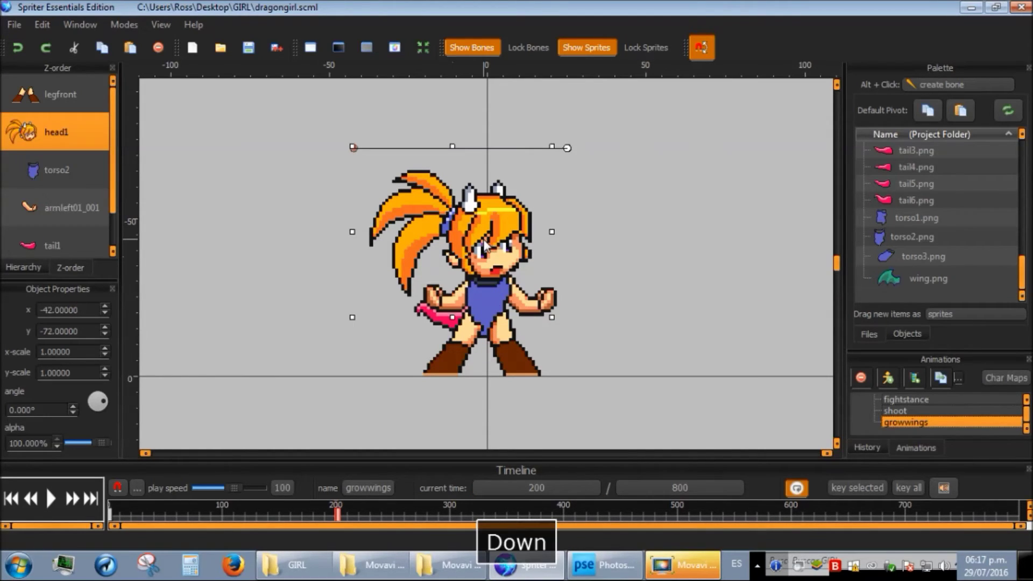
scroll(958, 224, up, 5)
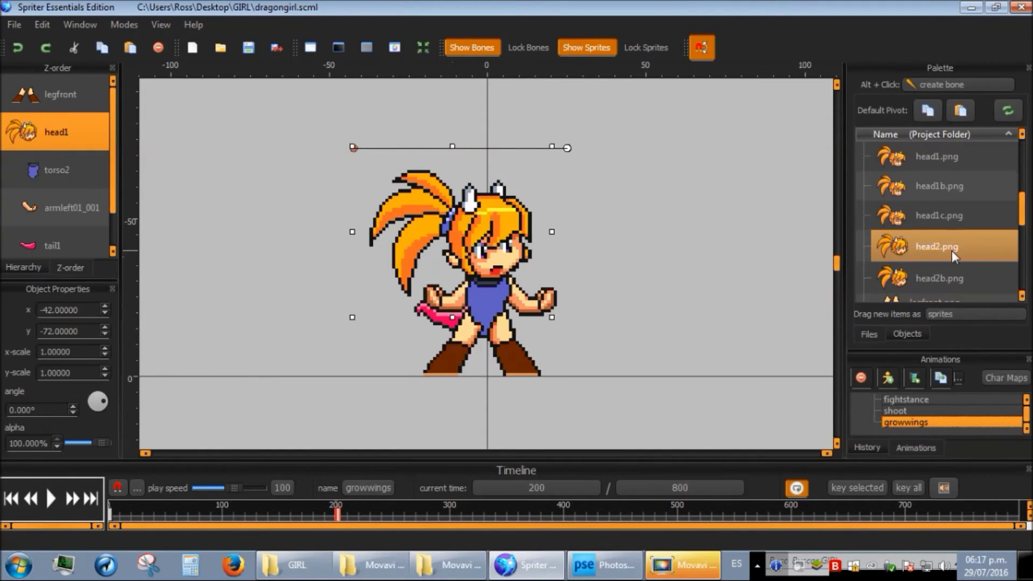
click(913, 283)
click(766, 313)
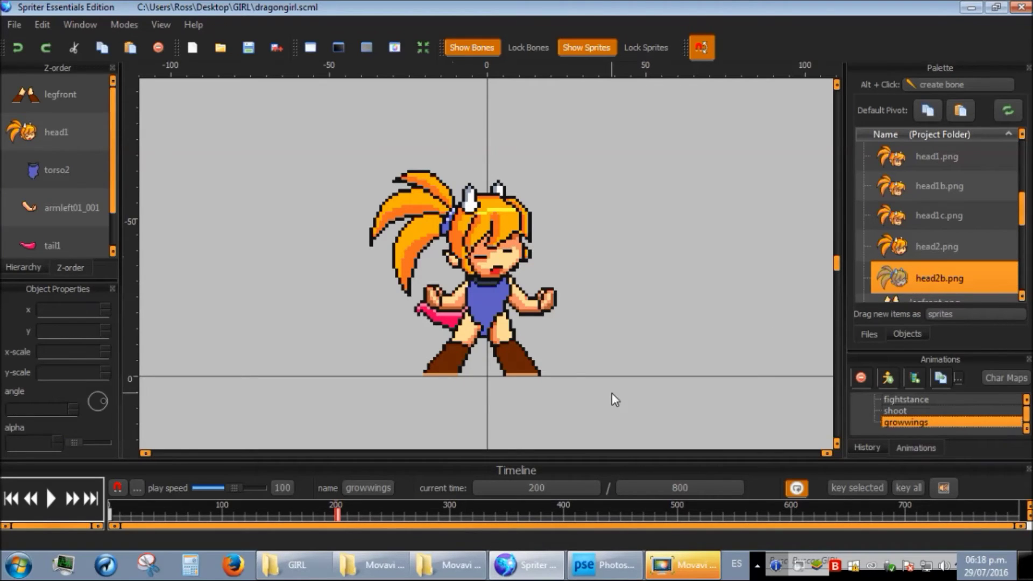
Nudge both arms, armleft01 and armleft01_001, down one unit.
click(528, 308)
key(Down)
click(450, 307)
key(Down)
click(423, 327)
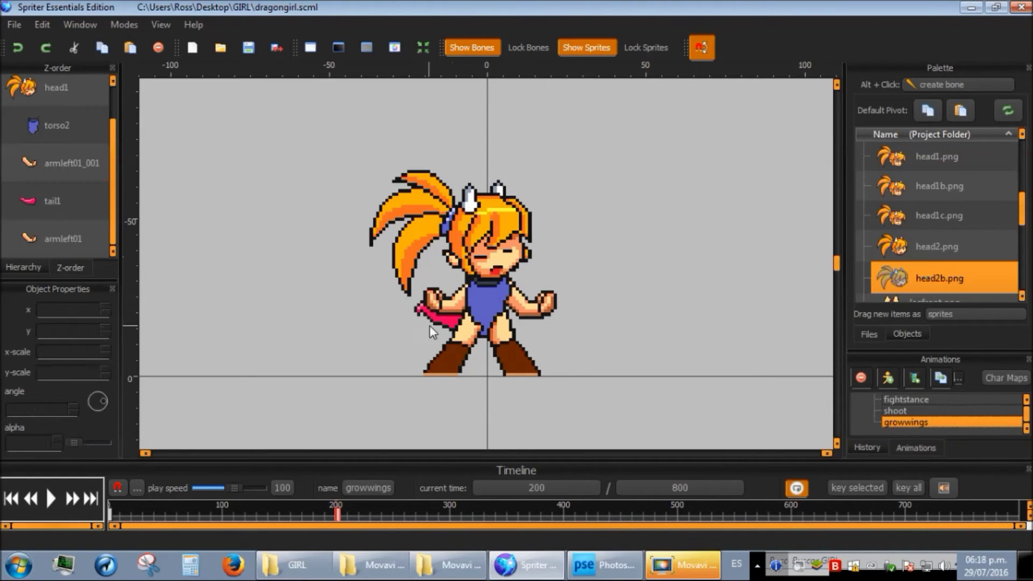
Swap the tail image to tail1.png.
click(423, 327)
scroll(950, 221, down, 5)
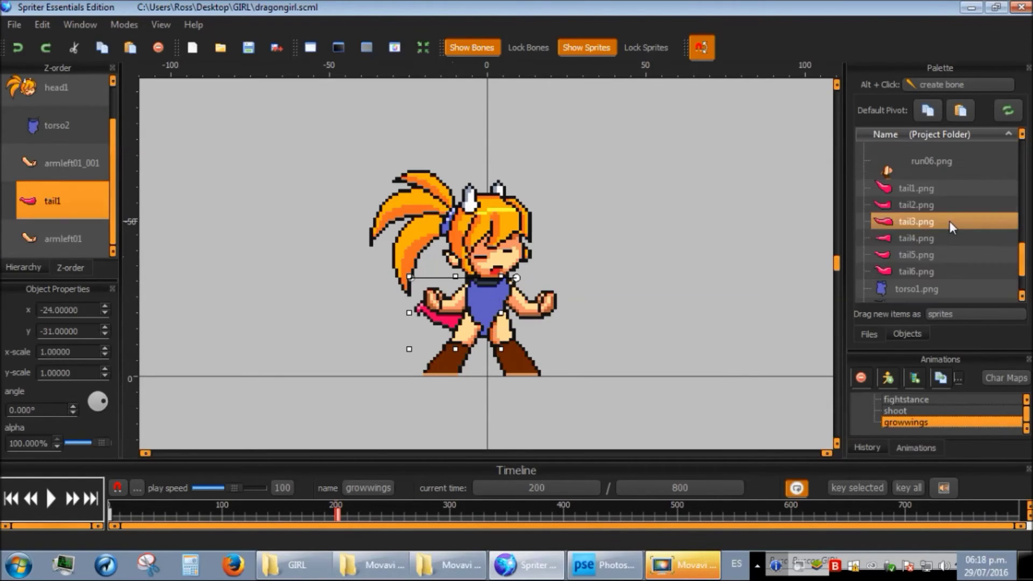
click(886, 190)
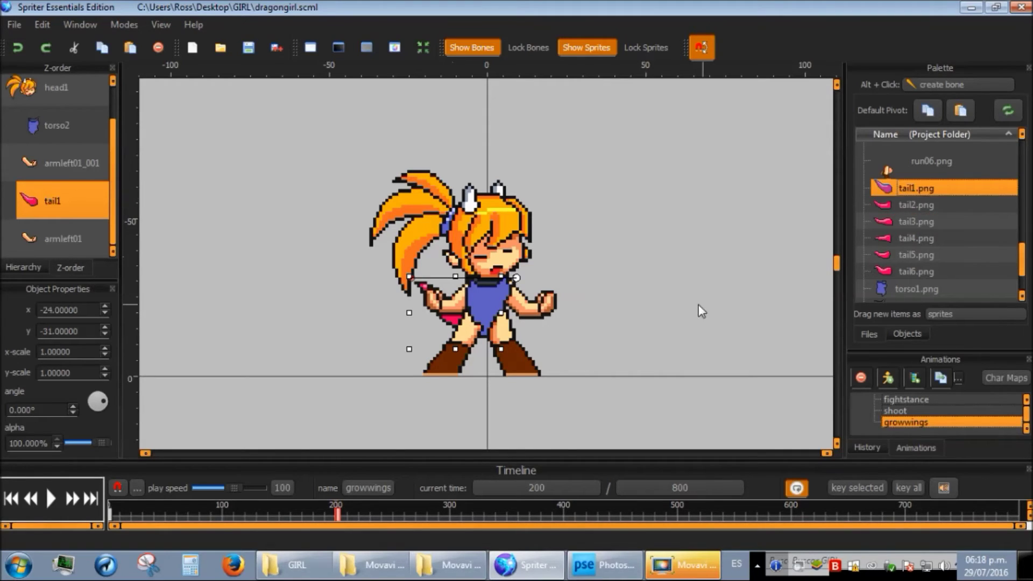
click(553, 337)
Set the current time to 400.
click(536, 488)
drag(519, 489, 492, 480)
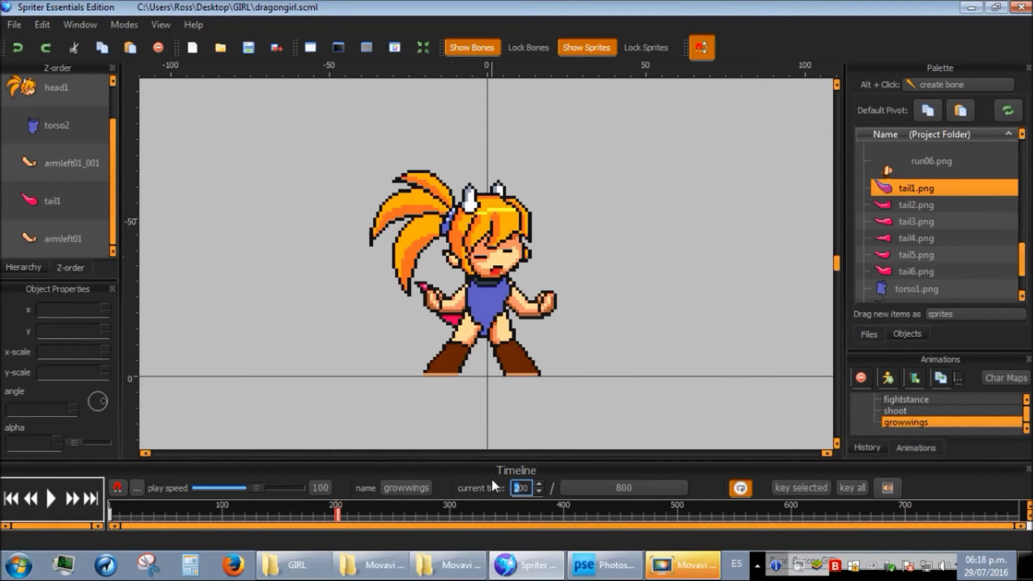
text(4)
key(Return)
Place a wing.png sprite on the canvas behind the torso and tail.
scroll(895, 290, down, 3)
drag(893, 273, 373, 240)
key(ctrl+Down)
key(ctrl+Down)
key(ctrl+Down)
key(ctrl+Down)
key(ctrl+Down)
key(ctrl+Down)
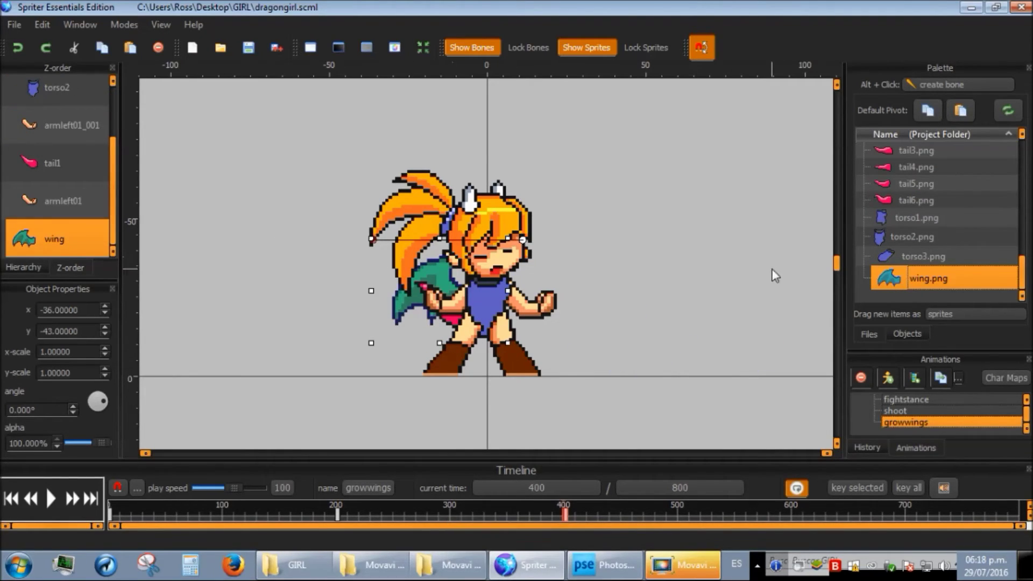
Add a second wing mirrored with x-scale -1 on her right side, sent to the back.
drag(778, 285, 549, 256)
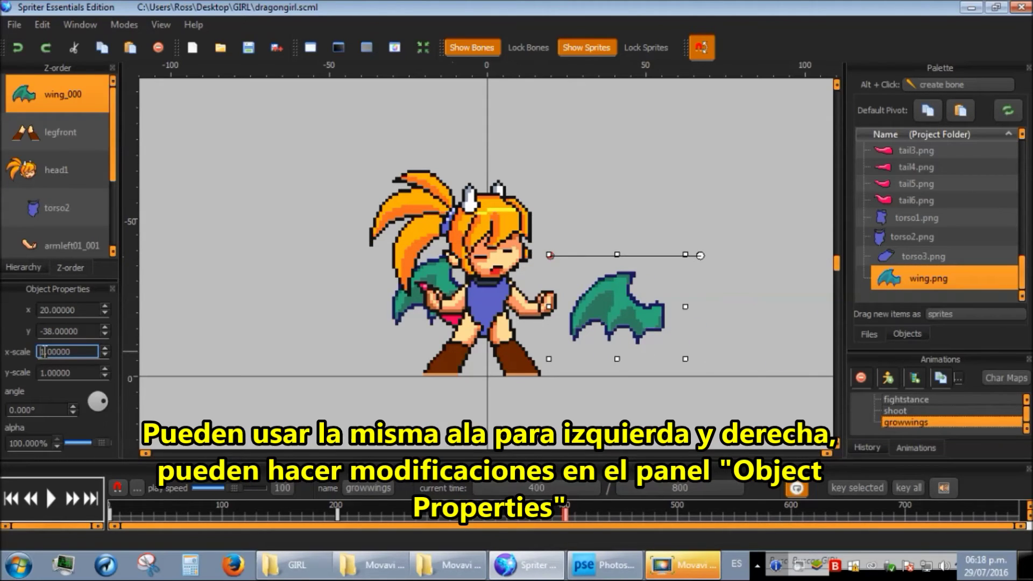
text(-)
key(Return)
drag(511, 301, 571, 283)
key(ctrl+Down)
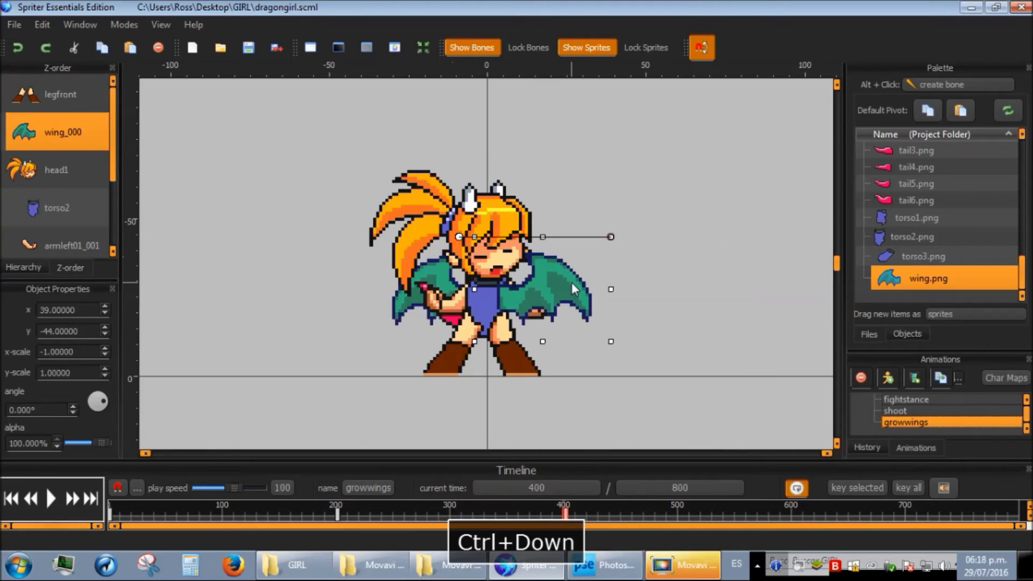
key(ctrl+Down)
key(ctrl+Down)
key(ctrl+Down)
key(ctrl+Down)
key(ctrl+Down)
key(ctrl+Down)
click(675, 295)
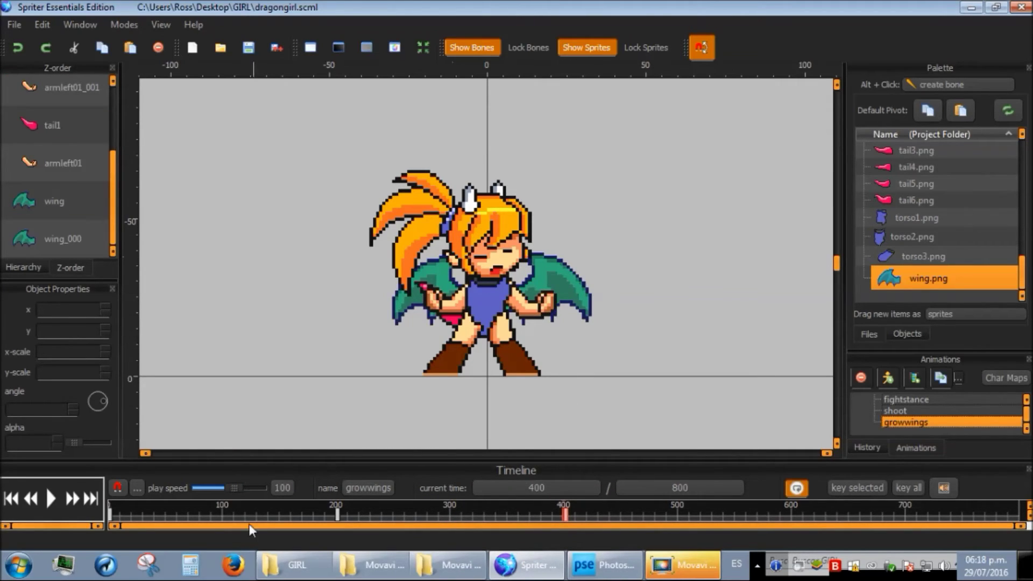
Check the pose at an earlier time, then return to exactly time 400.
click(290, 513)
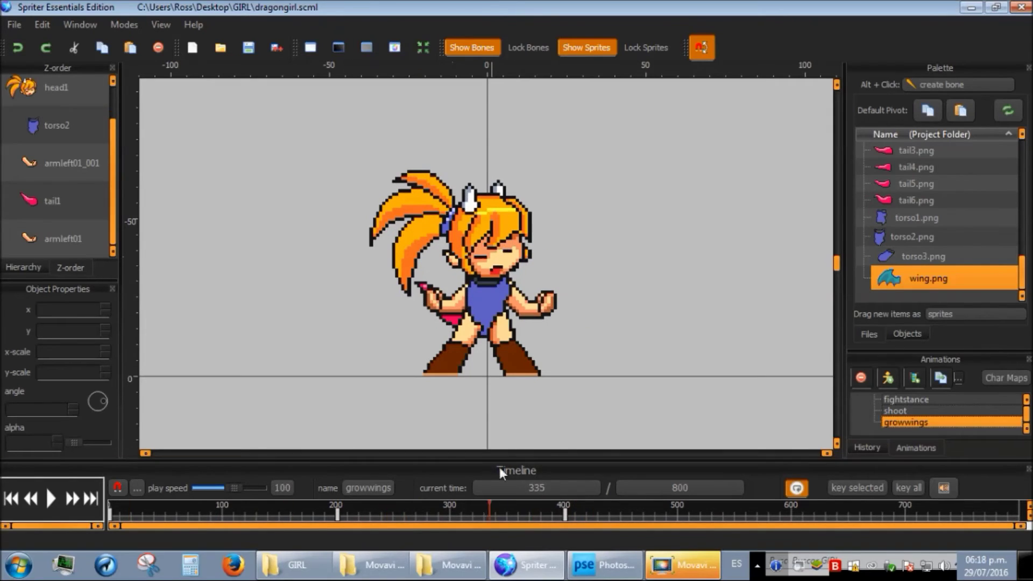
drag(499, 467, 567, 470)
click(541, 489)
text(400)
key(Return)
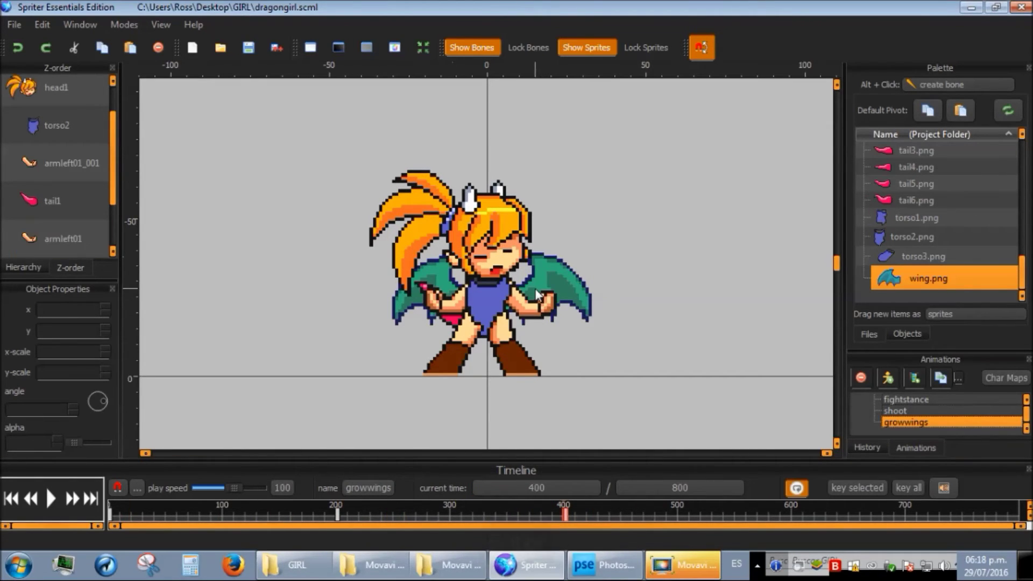
Nudge the left arm down one unit.
click(497, 293)
key(Down)
key(Down)
key(Down)
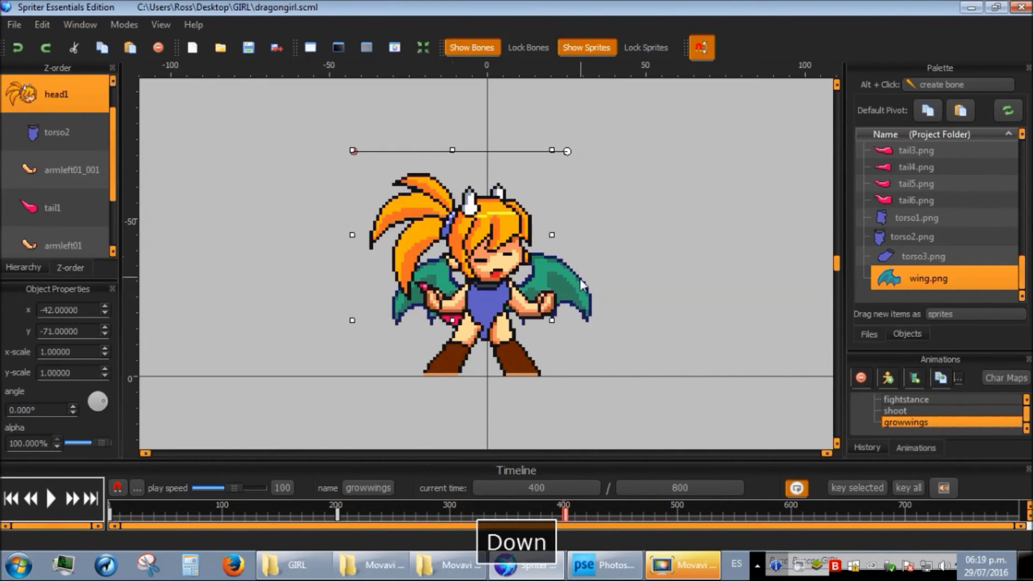
click(454, 299)
key(Down)
click(750, 355)
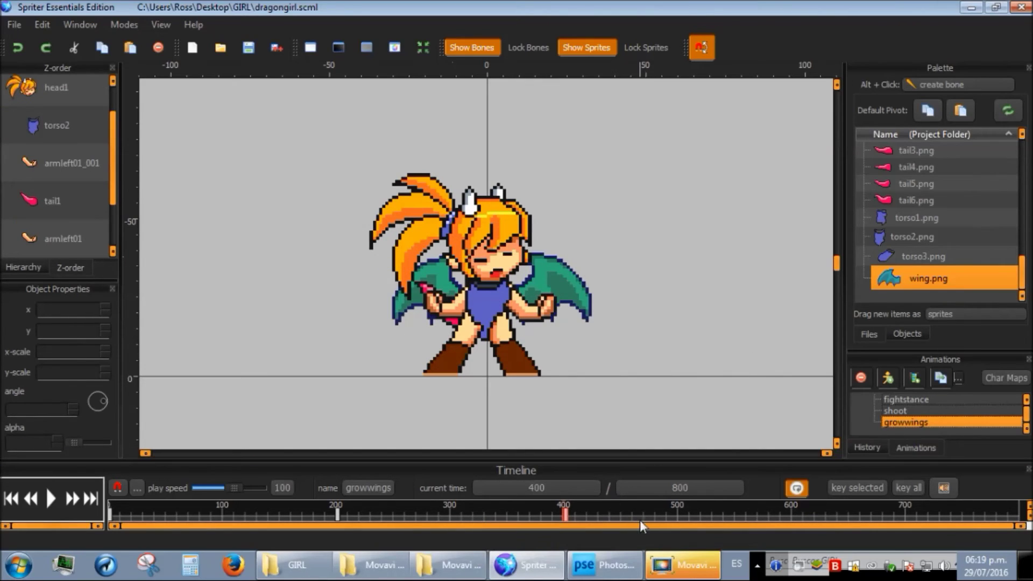
click(532, 488)
Select all the character's sprites and copy the whole pose at time 400.
text(600)
key(Return)
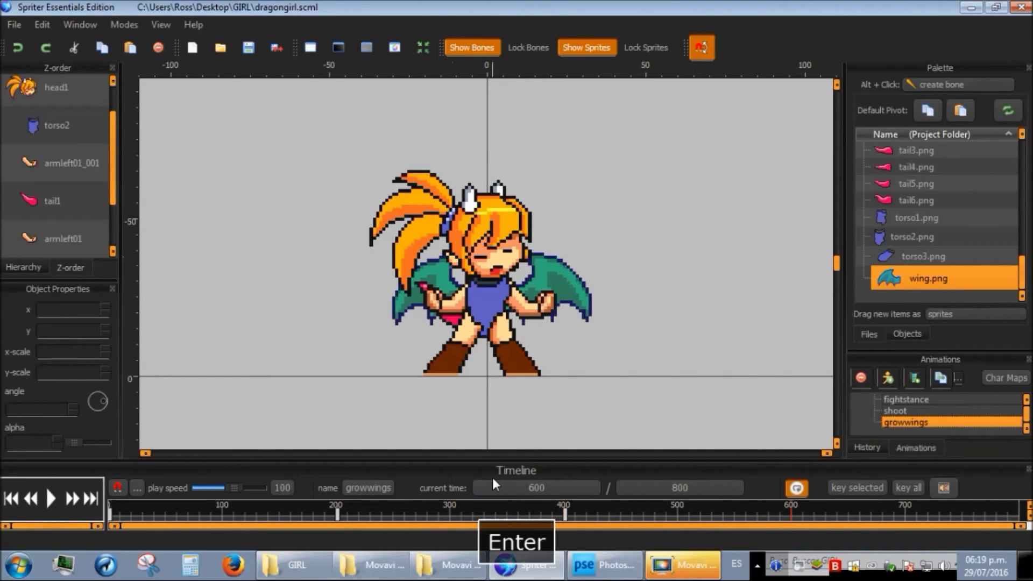
click(263, 287)
mouse_move(614, 380)
mouse_down()
mouse_move(357, 136)
mouse_move(625, 390)
mouse_up()
click(529, 487)
text(400)
key(Return)
key(ctrl+c)
Paste the copied pose at time 600, then undo the paste.
text(600)
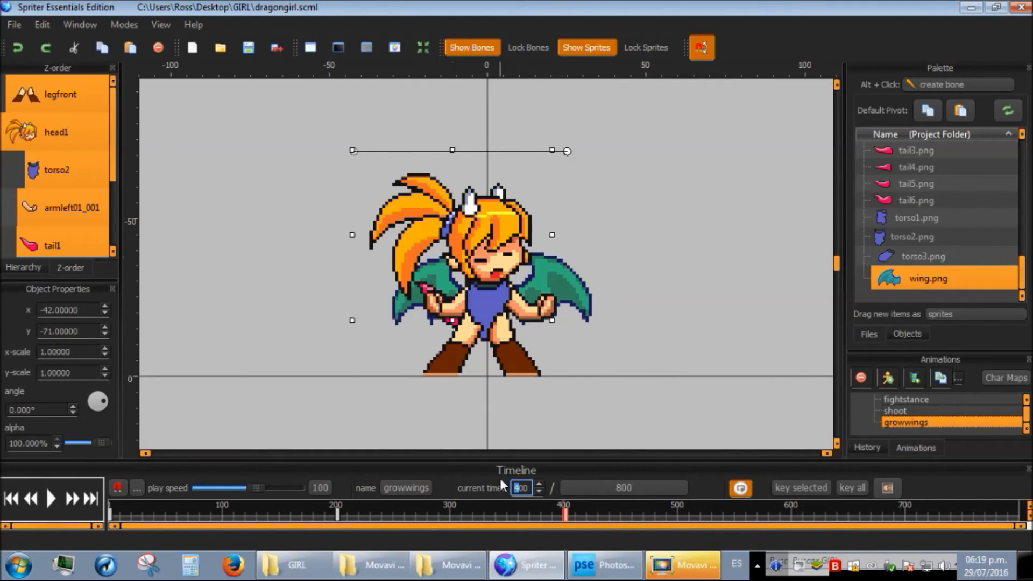
key(Return)
drag(630, 397, 313, 145)
click(42, 25)
click(59, 132)
key(ctrl+z)
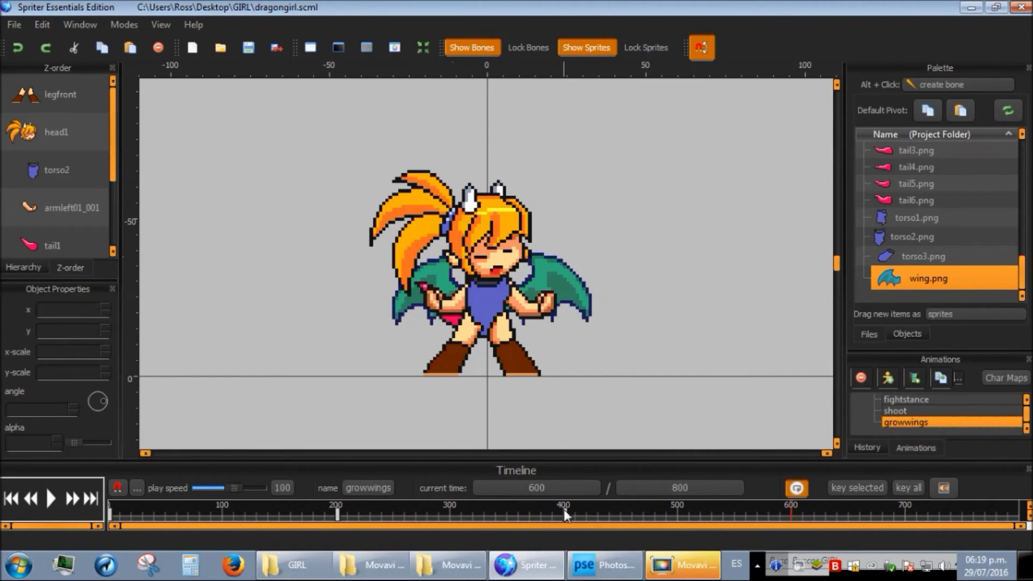
At time 400, squash the right and left wings to about 0.4 width.
click(557, 270)
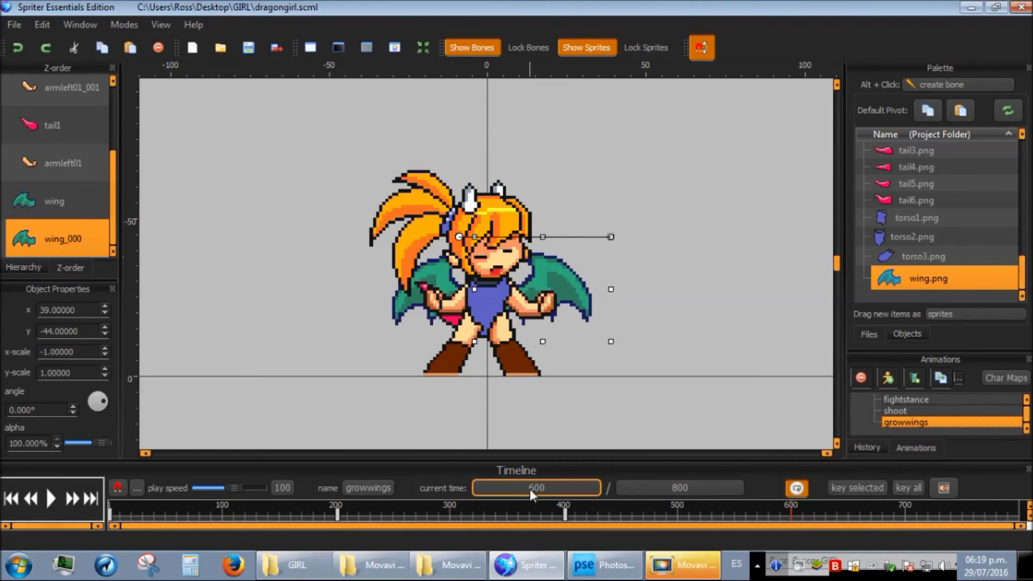
text(400)
key(Return)
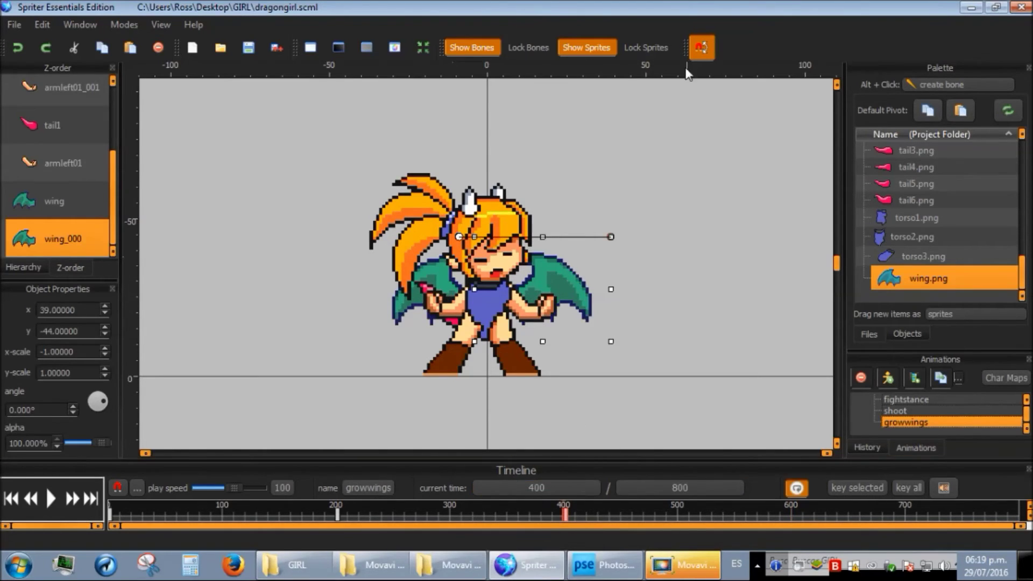
drag(612, 290, 547, 291)
click(435, 283)
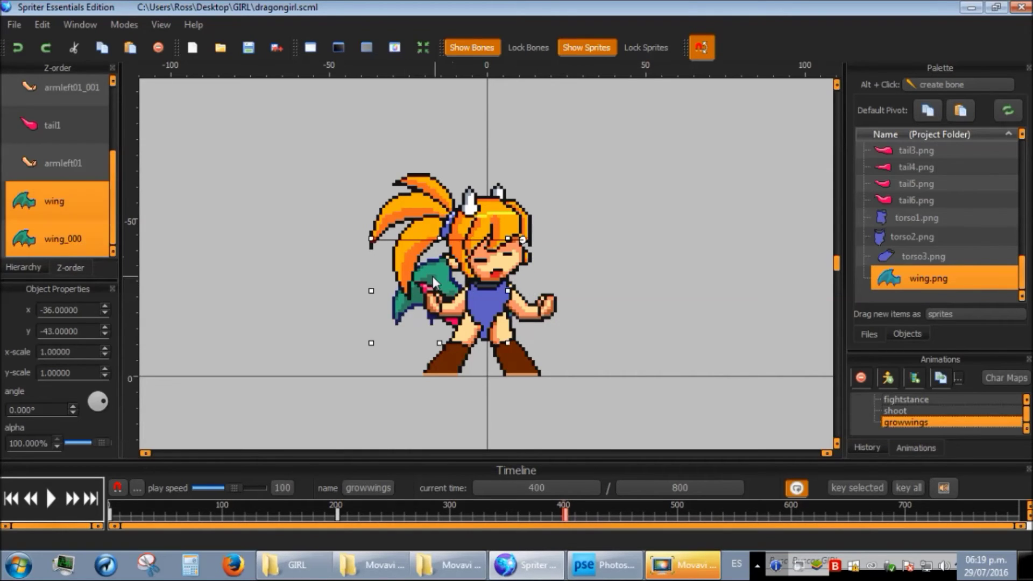
drag(375, 291, 452, 291)
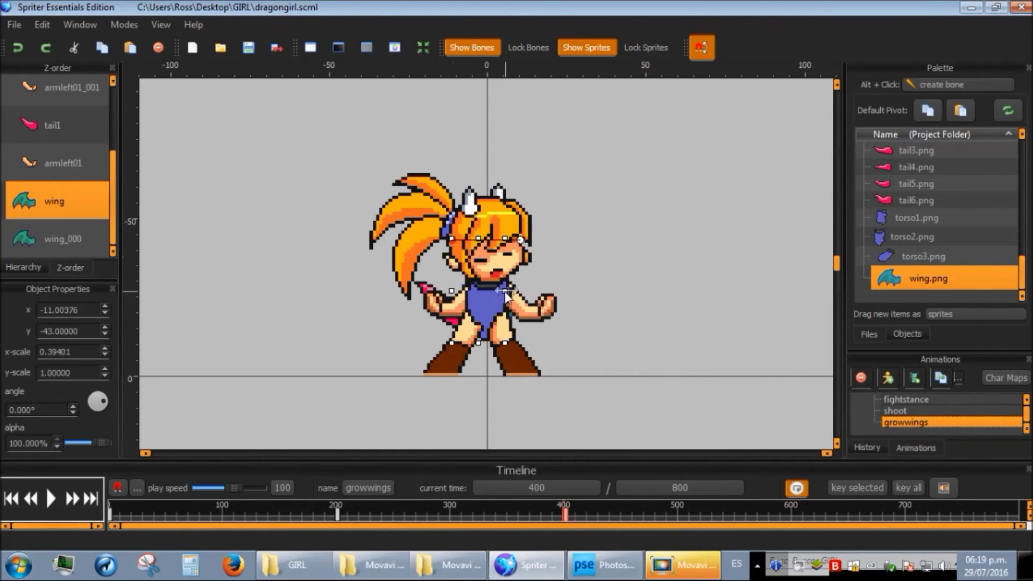
Jump to time 600 and select the left arm.
click(493, 485)
text(600)
key(Return)
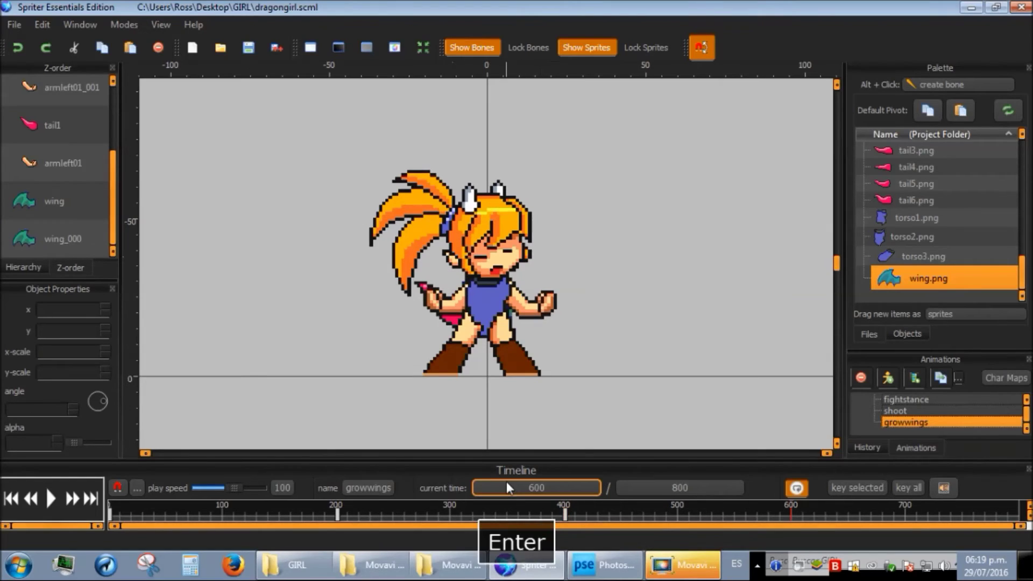
click(535, 314)
Stretch the right and left wings to full width, undoing stray arm and torso stretches.
drag(571, 304, 585, 303)
key(ctrl+z)
click(512, 318)
drag(519, 291, 624, 287)
click(397, 306)
click(468, 287)
drag(462, 305, 360, 290)
key(ctrl+z)
click(451, 295)
click(314, 311)
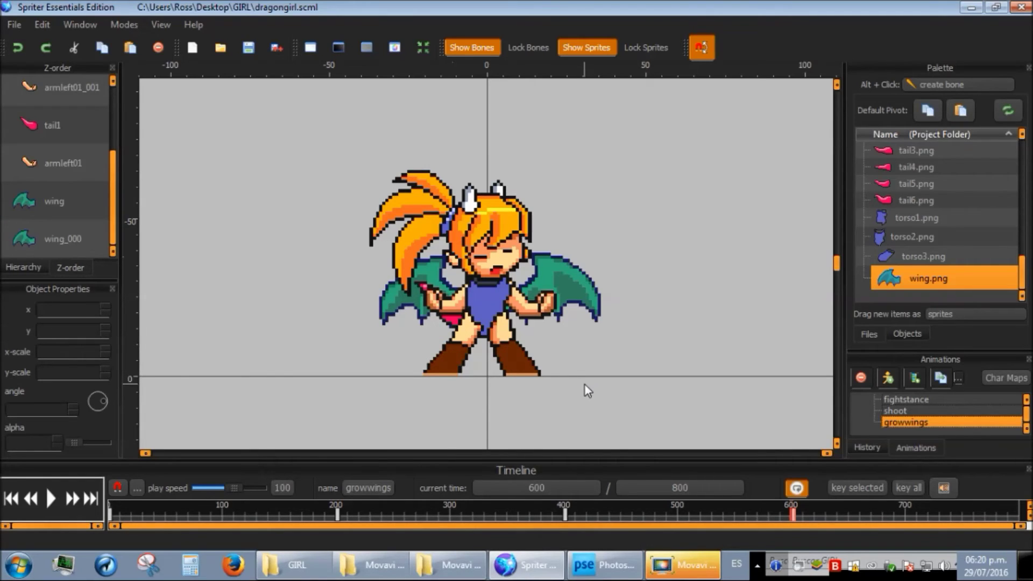
Nudge the torso and head up and down by single units to realign them.
click(490, 296)
key(Up)
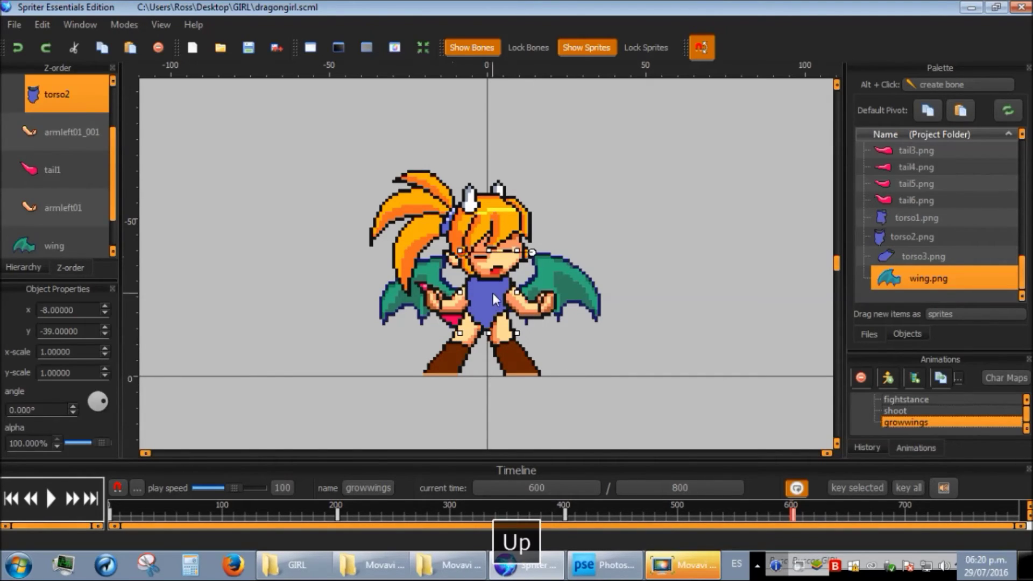
key(Up)
click(477, 229)
key(Up)
key(Down)
key(Down)
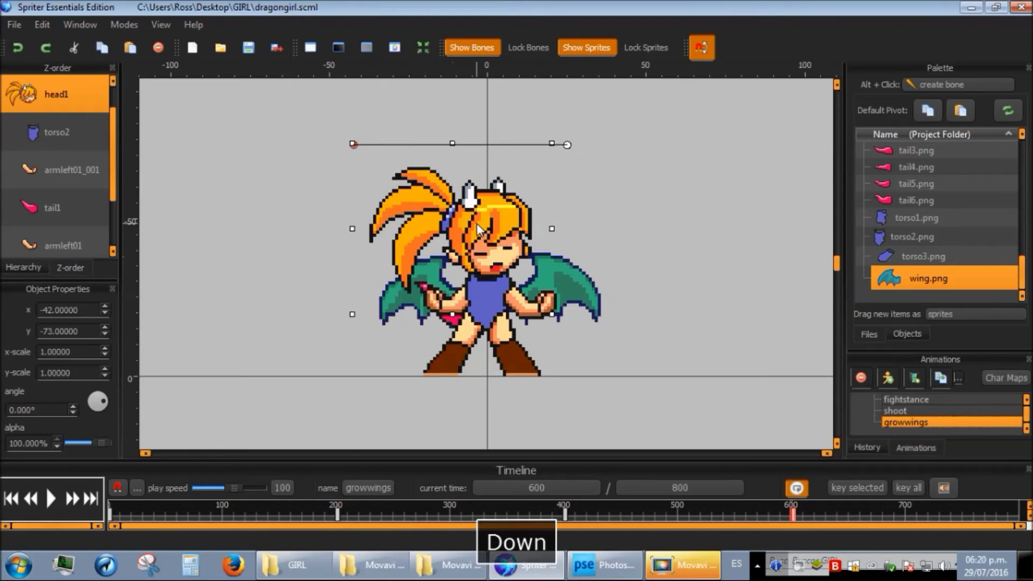
click(481, 303)
key(Down)
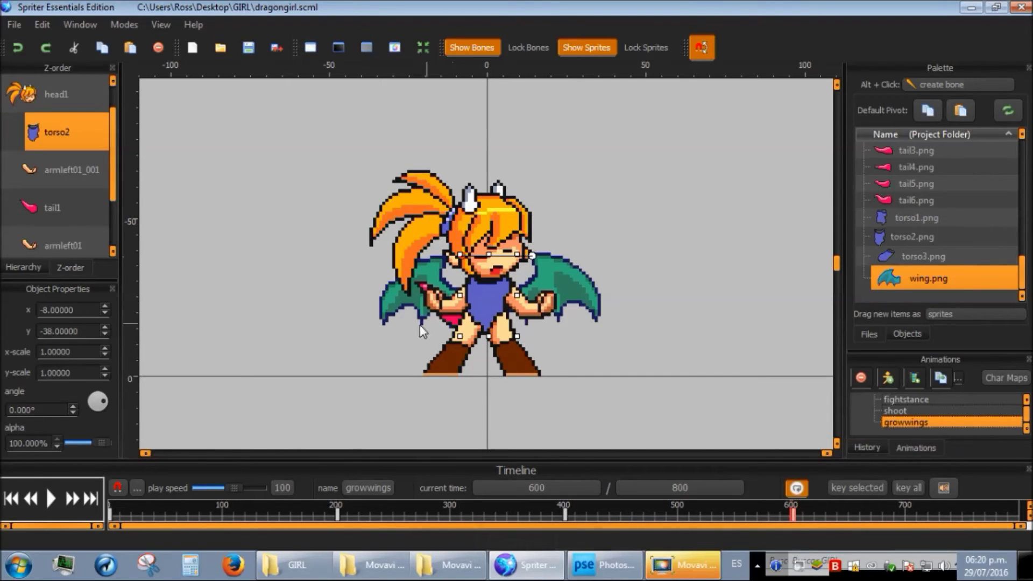
click(315, 347)
Scrub through the preview, then at time 400 send tail1 back below the wings.
drag(124, 506, 721, 481)
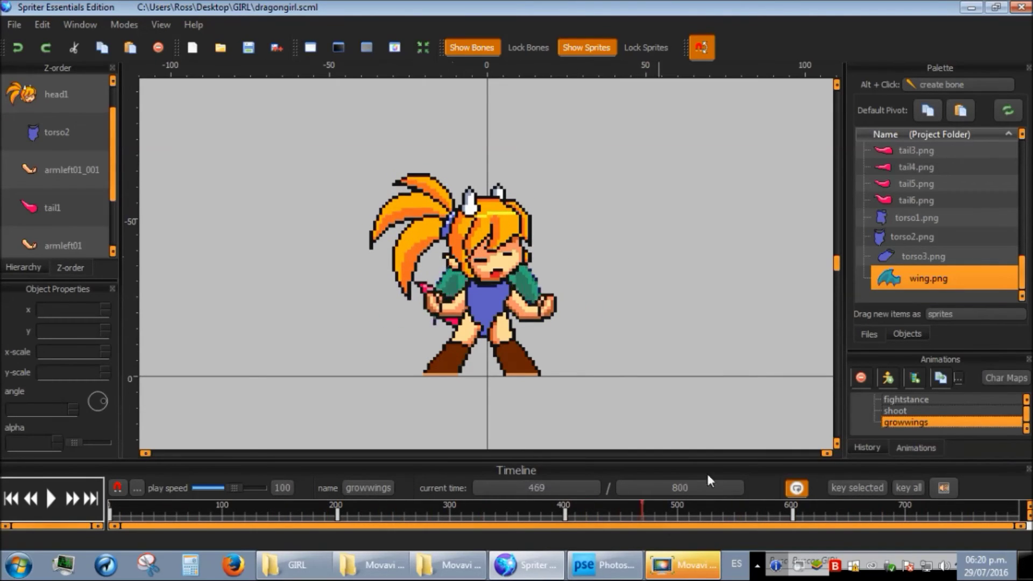
click(300, 511)
drag(300, 507, 564, 492)
click(553, 486)
key(Return)
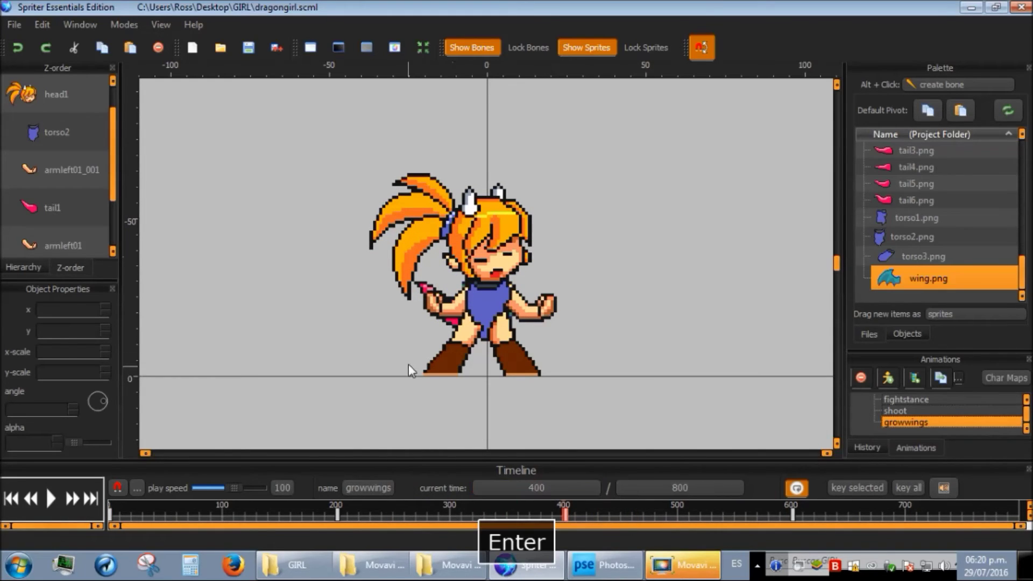
click(408, 346)
key(ctrl+Down)
click(525, 406)
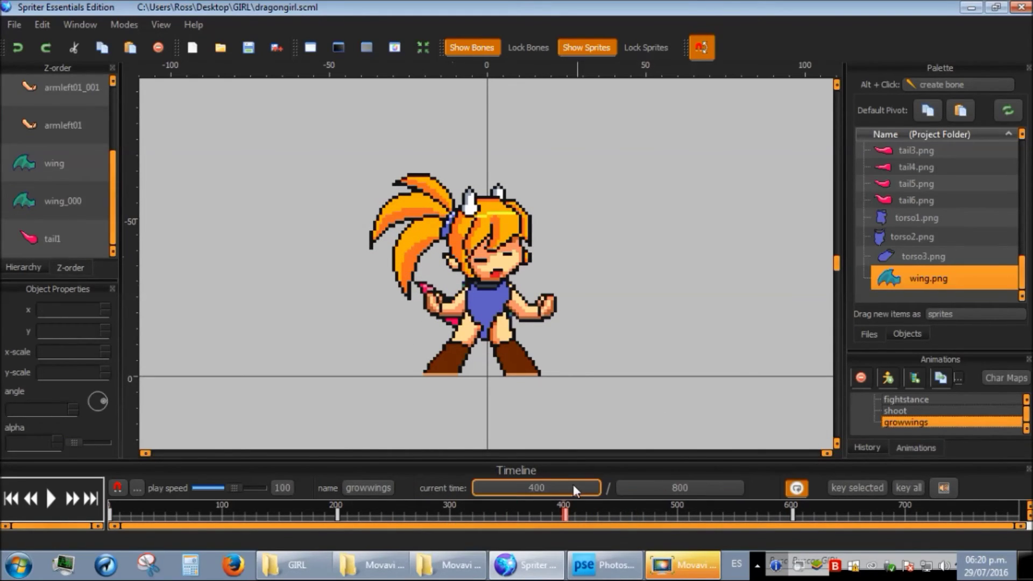
At time 600, also send tail1 back below the wings.
click(574, 488)
text(6)
key(Return)
click(409, 347)
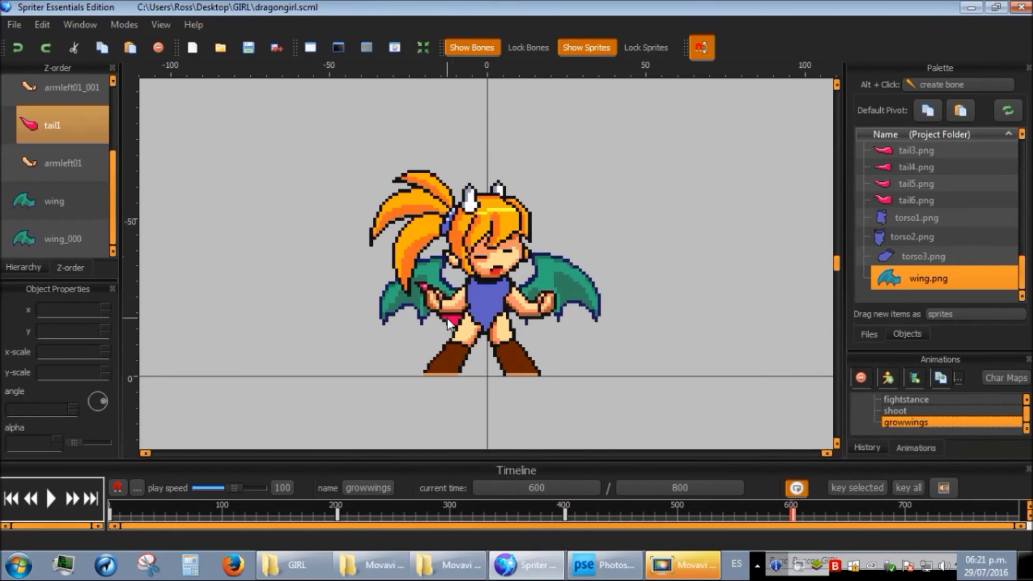
key(ctrl+Down)
key(ctrl+Down)
key(ctrl+Down)
click(383, 373)
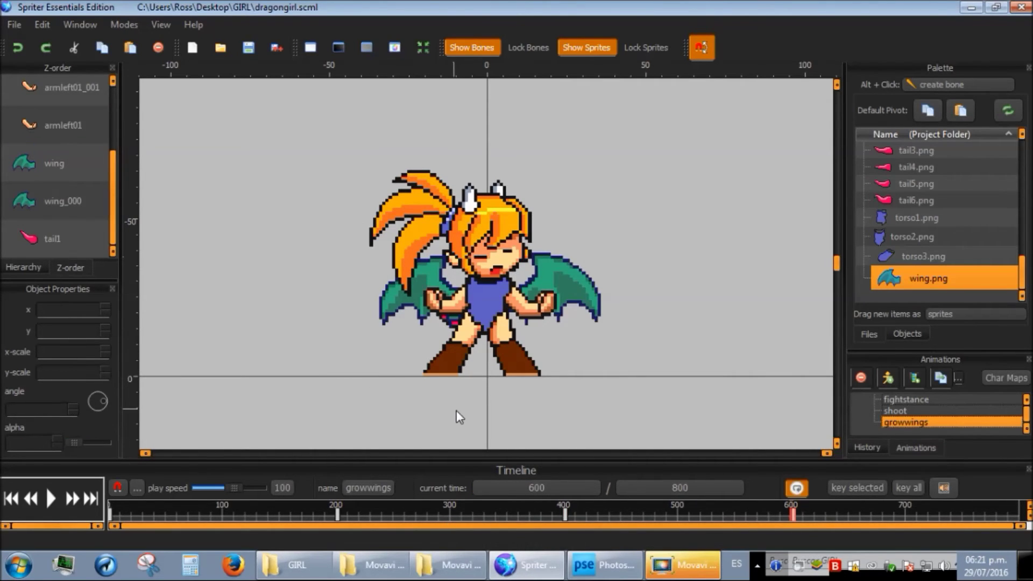
Play, pause and scrub the growwings animation to check the wing growth.
click(51, 499)
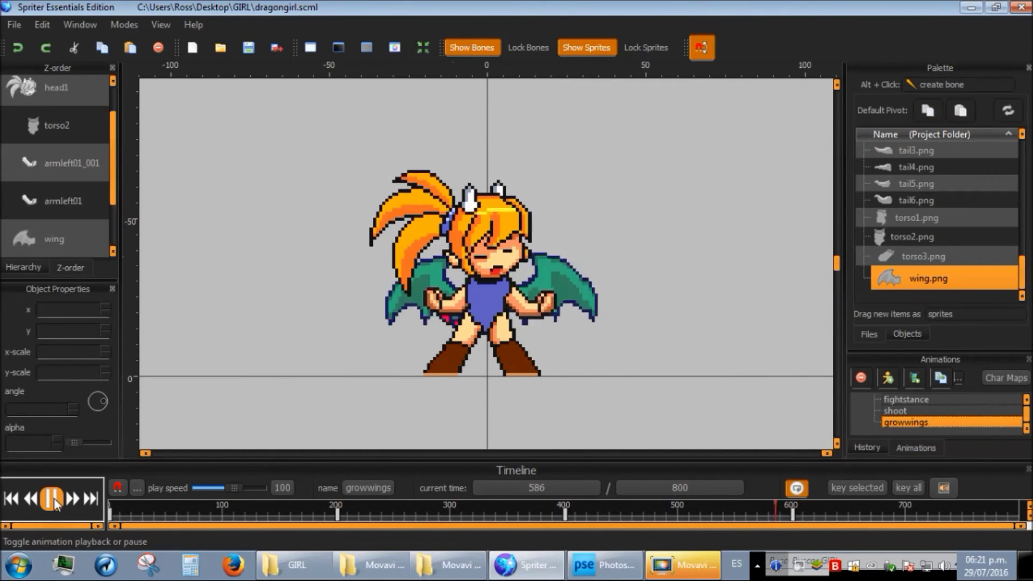
click(54, 499)
drag(151, 513, 792, 508)
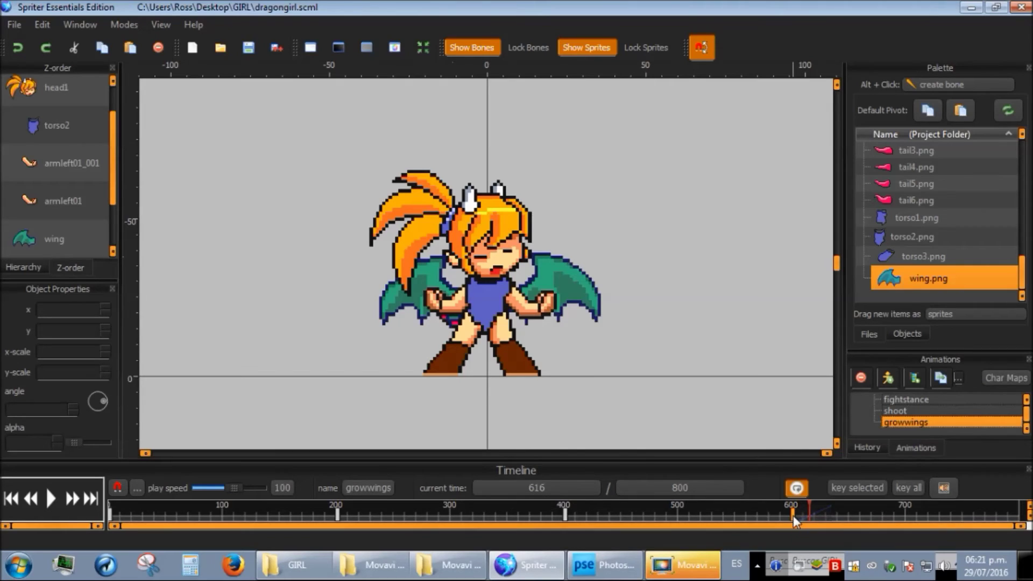
click(50, 498)
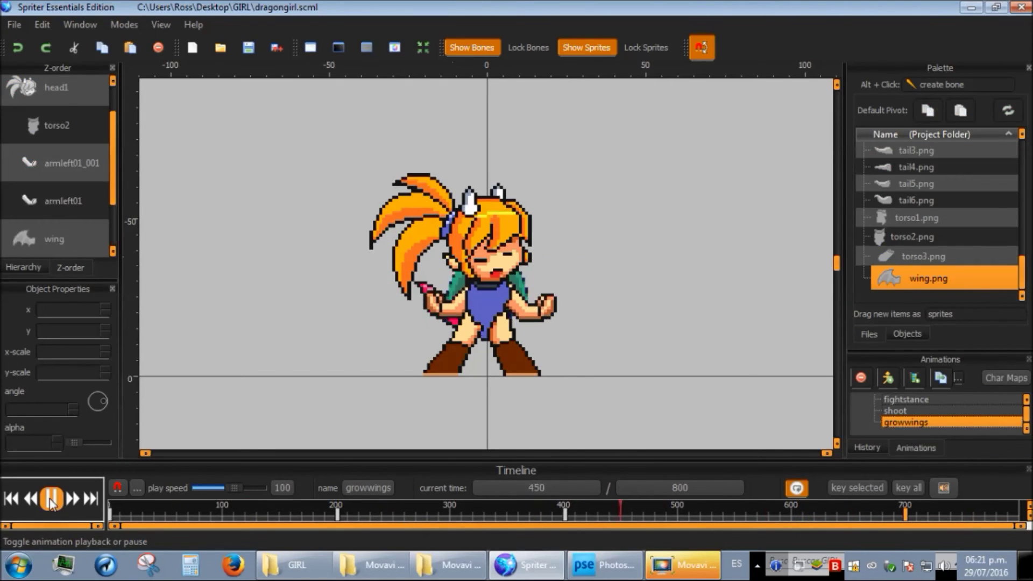
Set the animation length to 1000 and scroll the timeline to the new end.
click(696, 488)
text(1000)
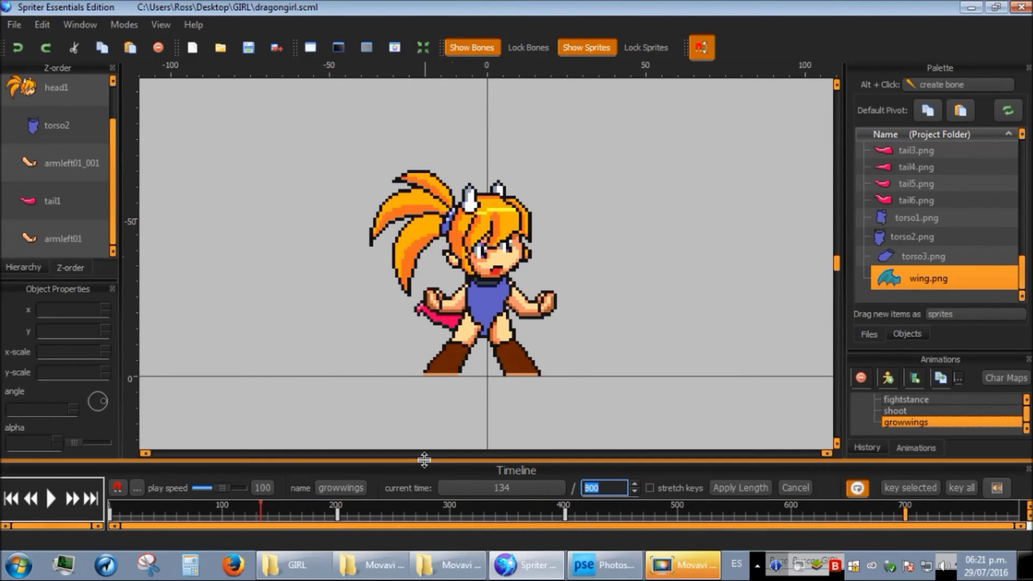
click(726, 491)
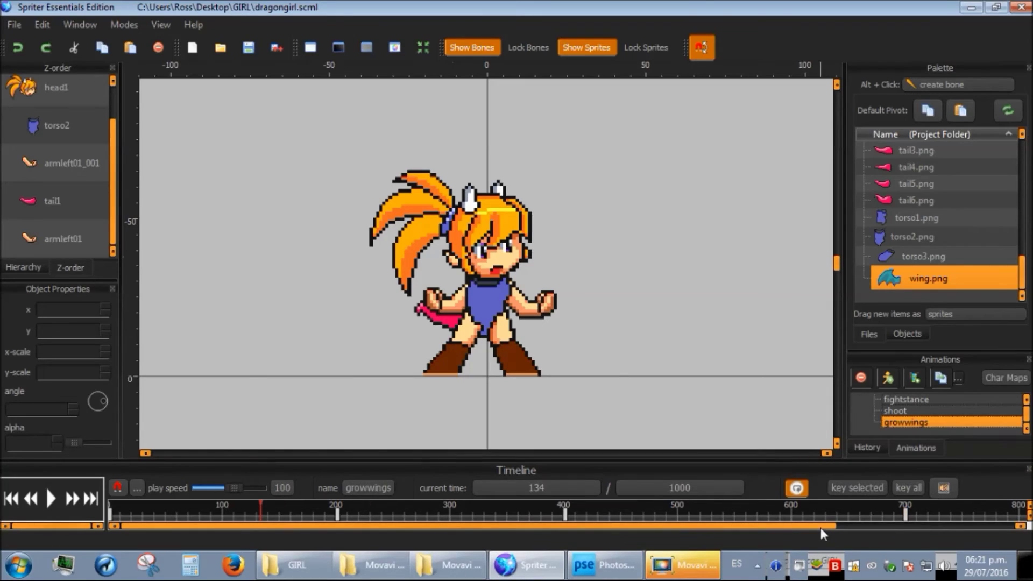
drag(821, 528, 1017, 557)
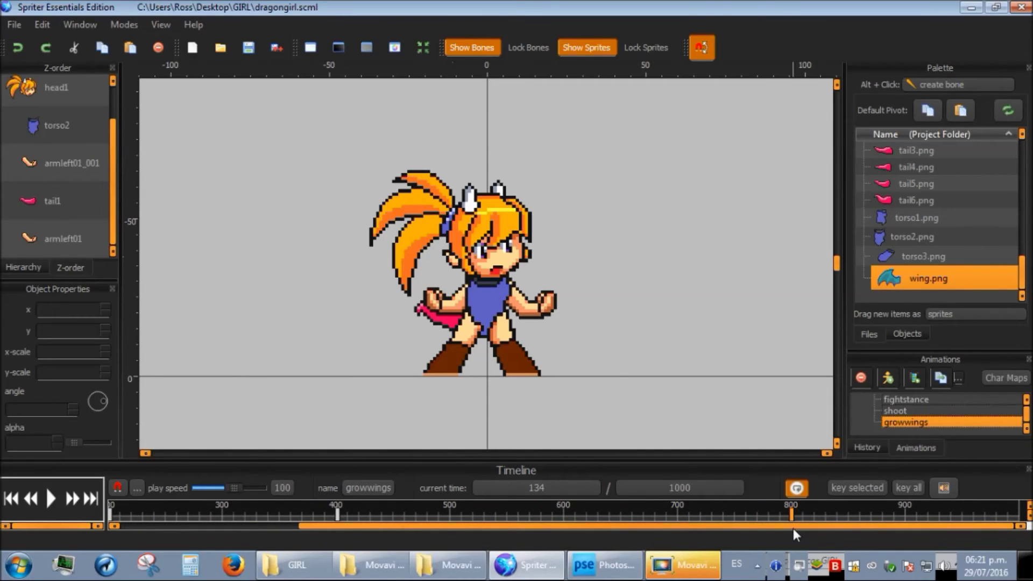
Play and pause the lengthened animation, then jump the playhead near its end.
click(48, 510)
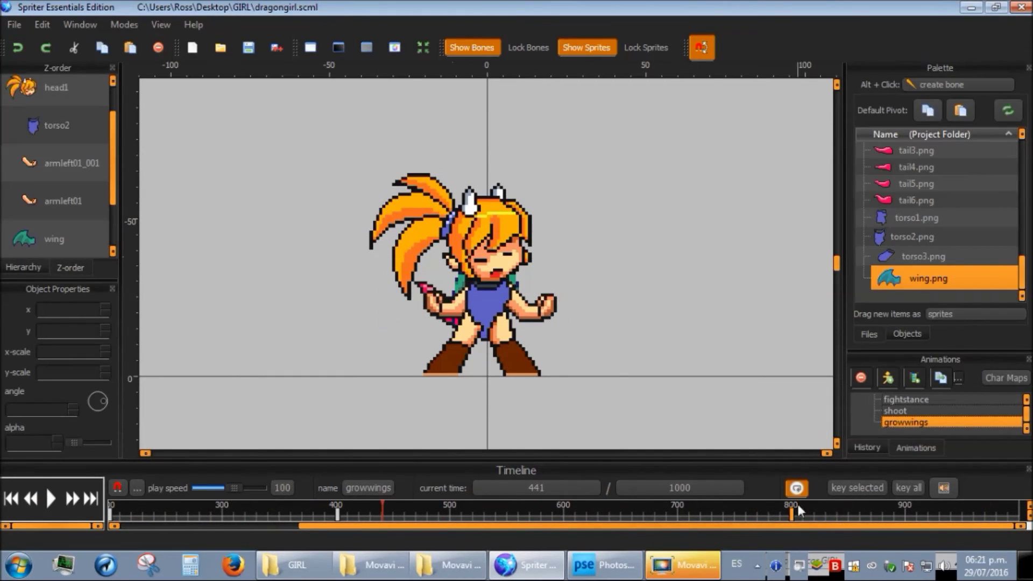
click(52, 499)
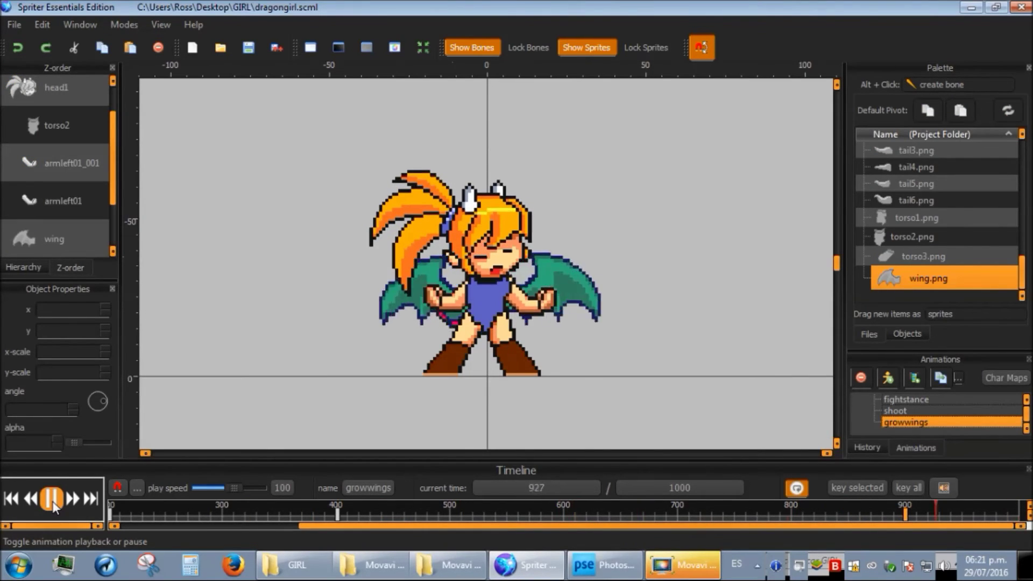
click(53, 501)
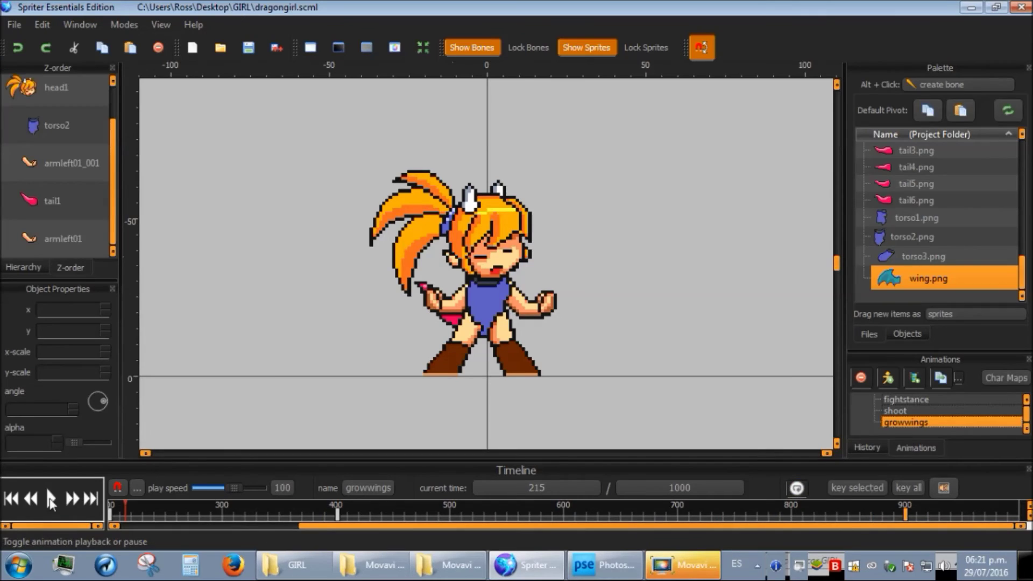
click(51, 500)
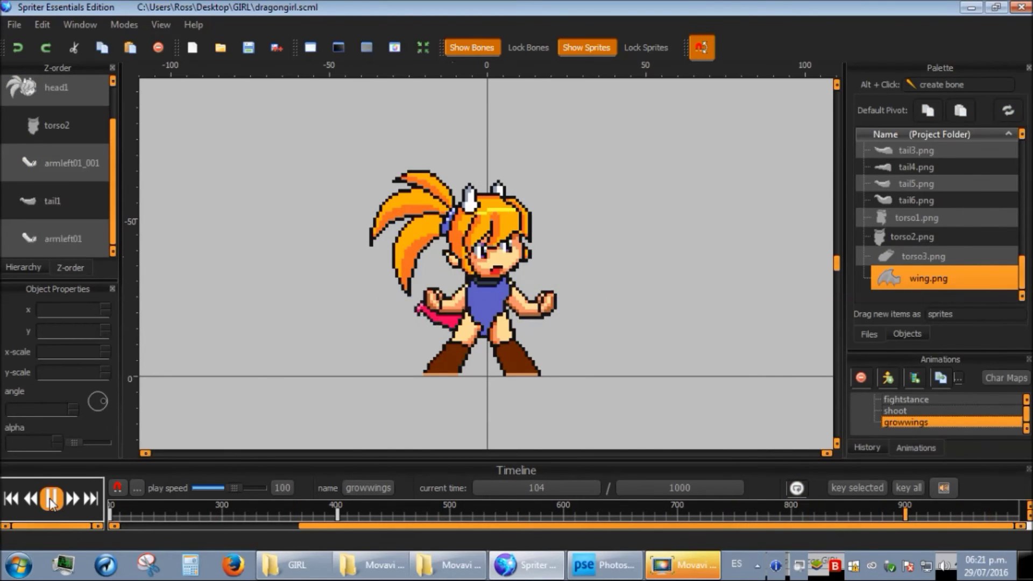
click(51, 500)
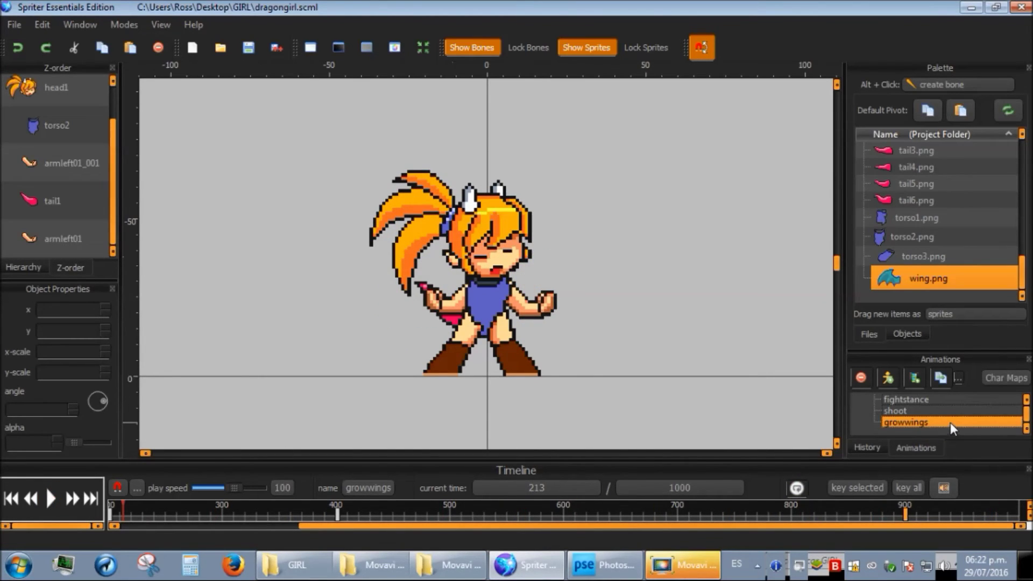
click(961, 510)
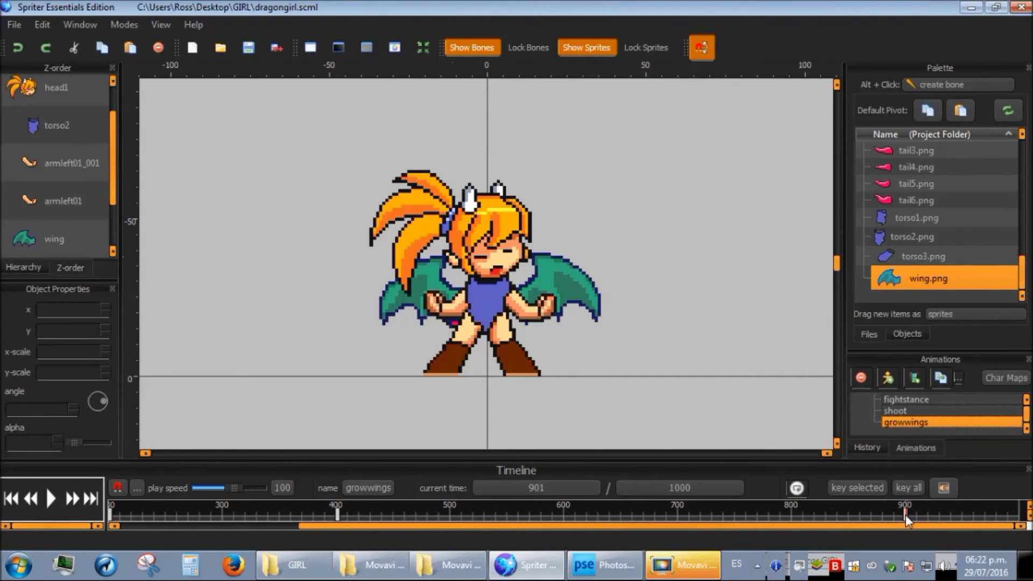
At time 899, replace the head with head2.png and play the animation.
click(540, 491)
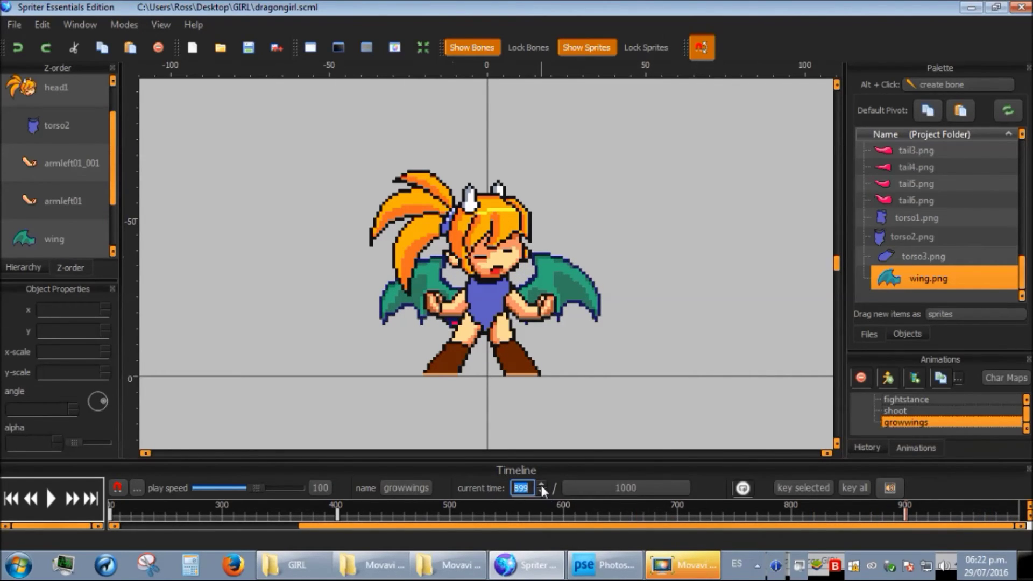
key(Return)
scroll(938, 240, up, 5)
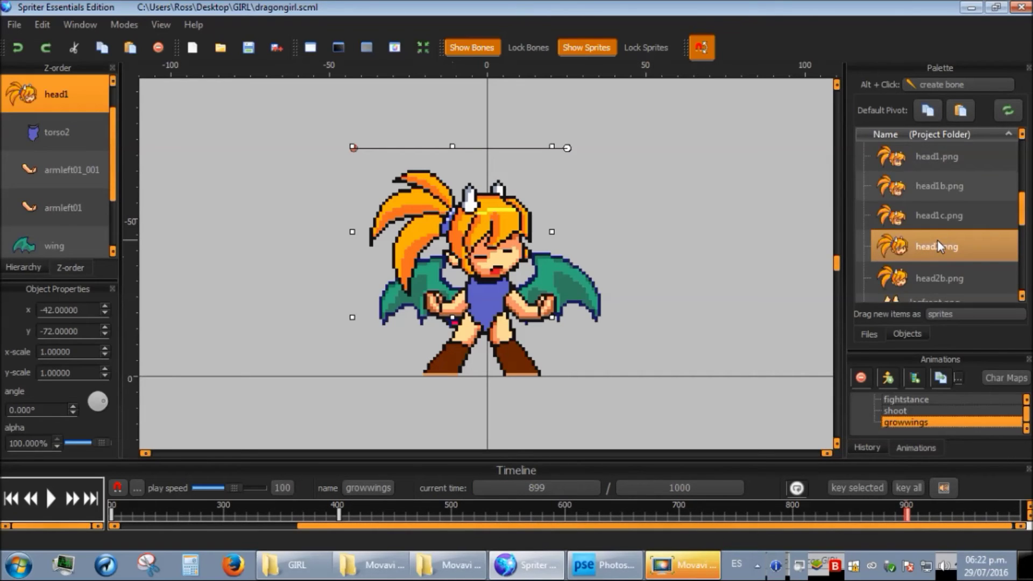
drag(937, 240, 816, 270)
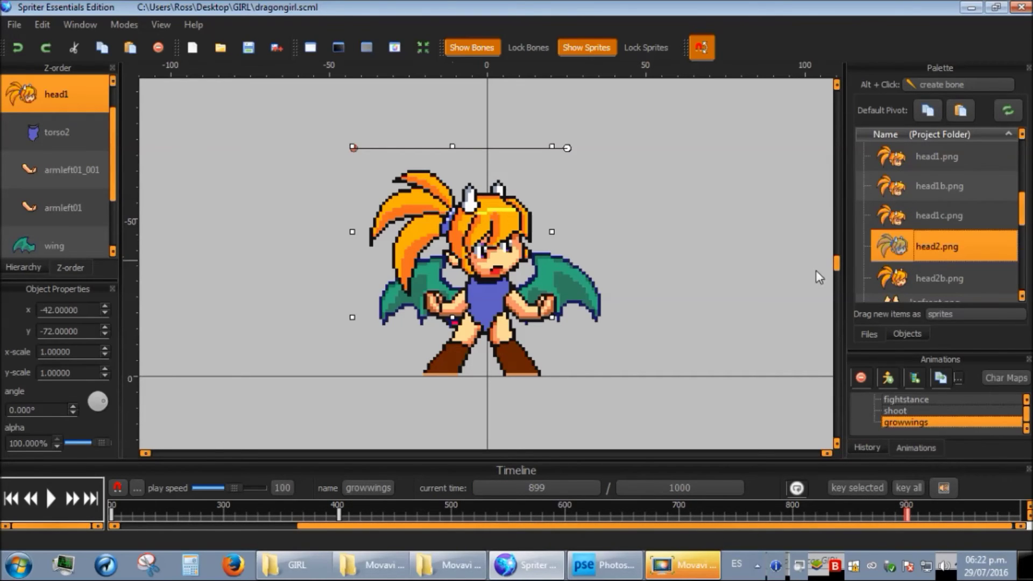
click(51, 499)
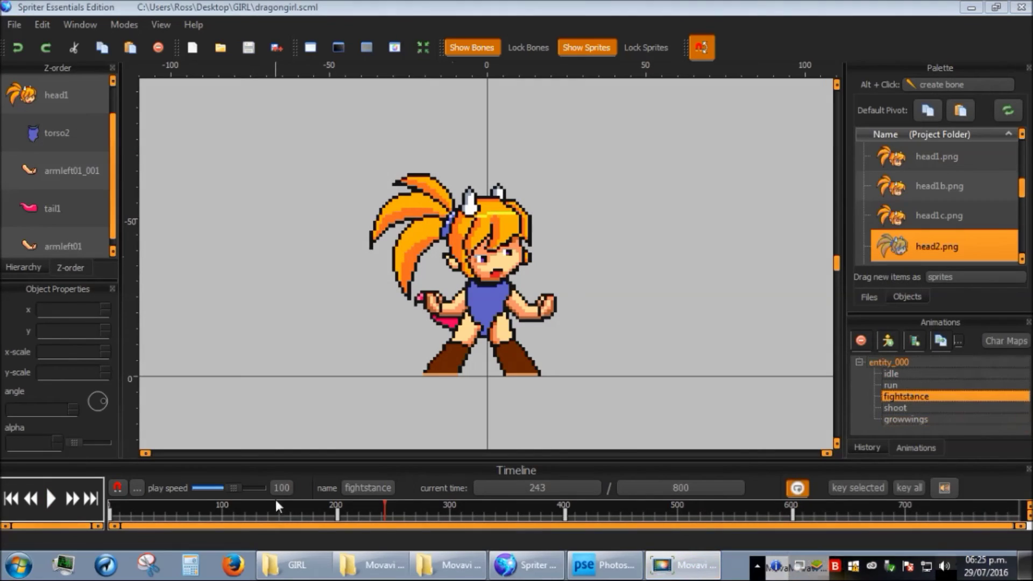
Duplicate fightstance and rename the copy to fightstance_wings.
click(941, 340)
click(928, 406)
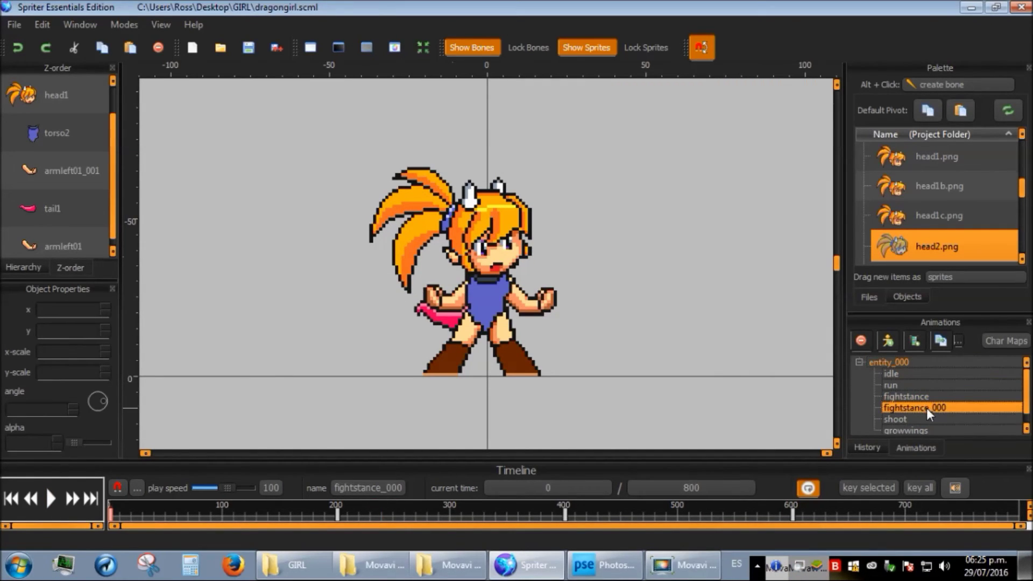
double_click(924, 406)
key(BackSpace)
key(BackSpace)
key(BackSpace)
text(wings)
key(Return)
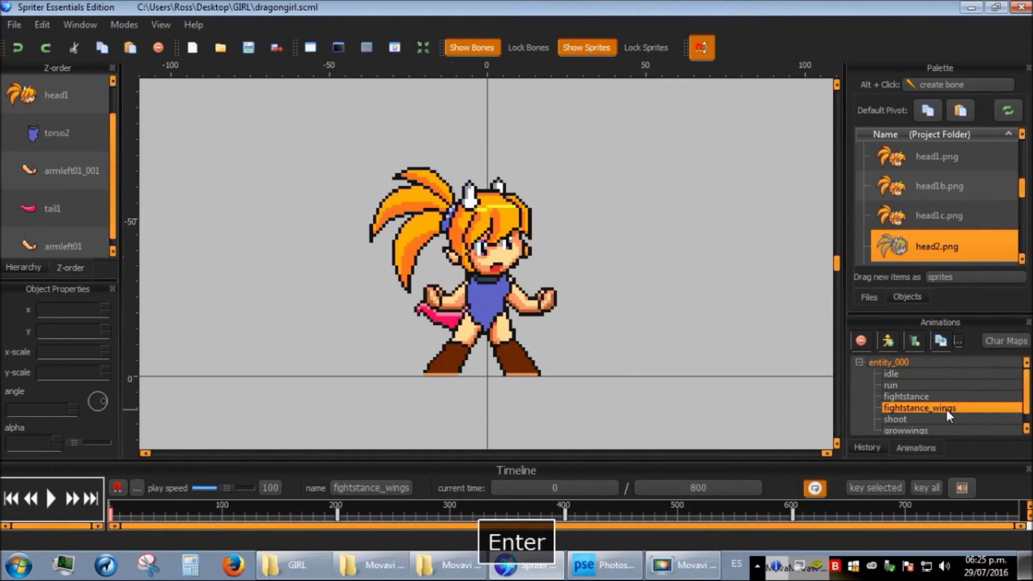
Add a wing.png sprite on the girl's left side, layered just above the tail.
scroll(915, 224, down, 10)
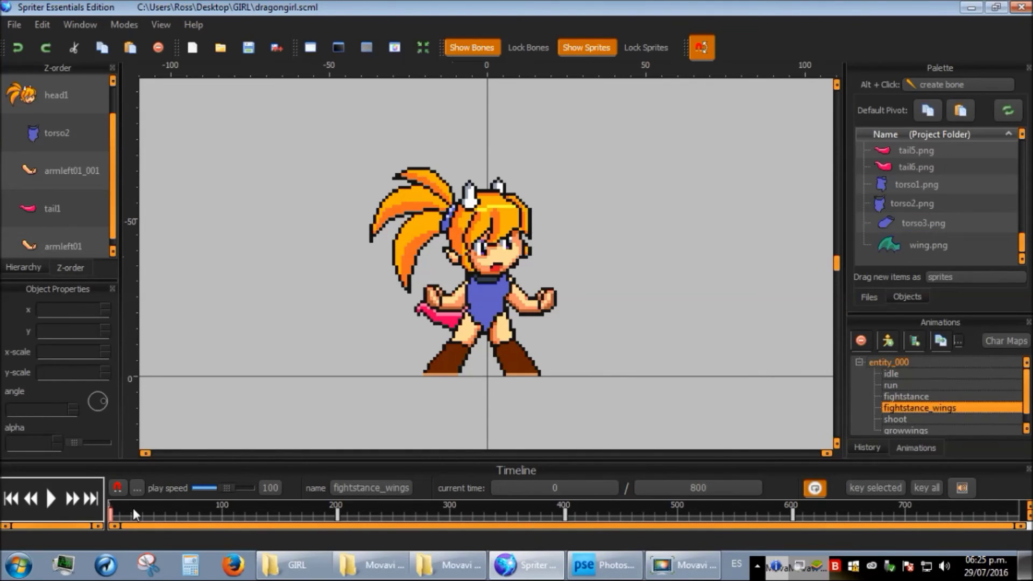
drag(898, 246, 366, 227)
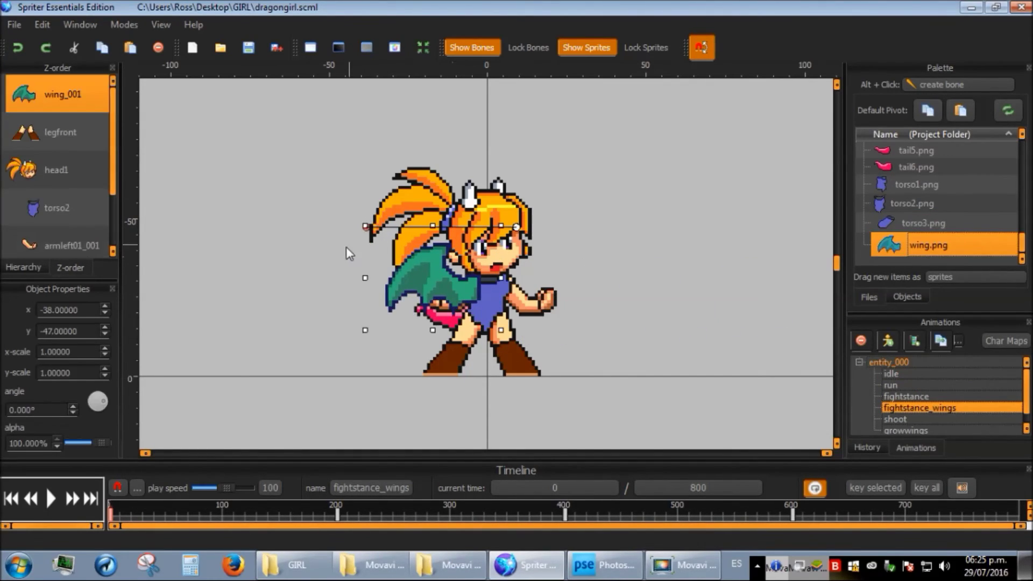
key(ctrl+Down)
key(ctrl+Down)
key(ctrl+Down)
key(ctrl+Down)
key(ctrl+Down)
key(ctrl+Down)
key(ctrl+Up)
key(ctrl+Down)
key(ctrl+Up)
key(ctrl+Up)
Add a second wing mirrored with x-scale -1, placed behind her right side.
drag(915, 246, 540, 248)
click(417, 268)
click(579, 298)
text(-)
click(425, 392)
drag(452, 297, 556, 279)
click(575, 309)
click(536, 276)
key(ctrl+Down)
key(ctrl+Down)
key(ctrl+Down)
key(ctrl+Down)
key(ctrl+Down)
key(ctrl+Down)
key(ctrl+Down)
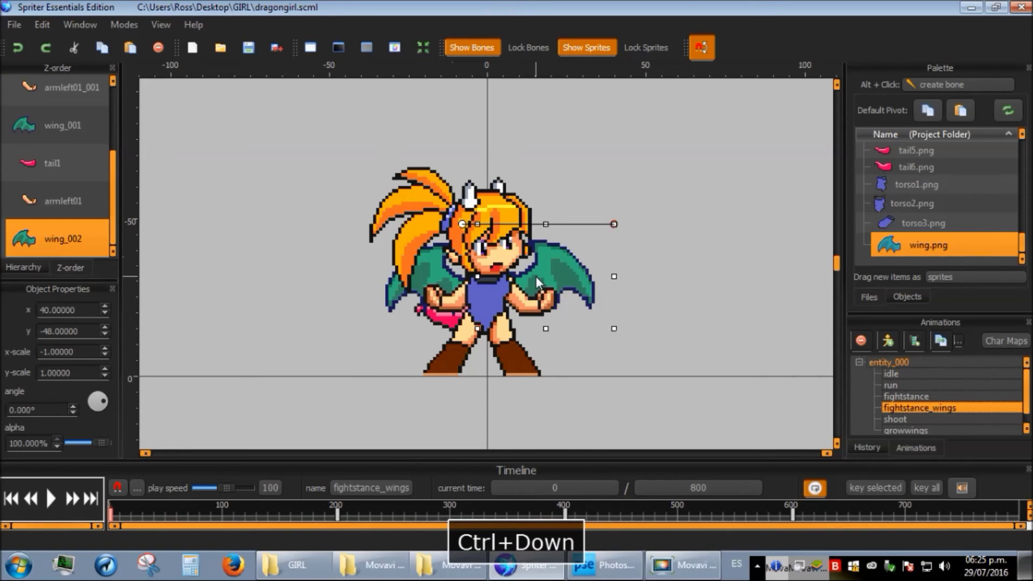
click(733, 343)
Copy both wings and paste them at frame 200.
click(579, 283)
ctrl+click(444, 266)
key(ctrl+c)
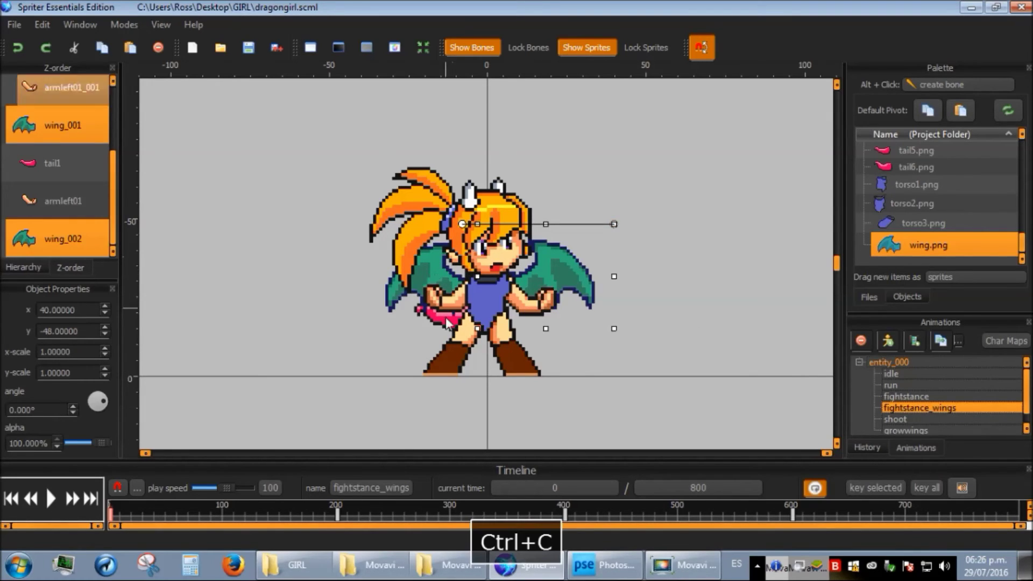
click(546, 488)
text(200)
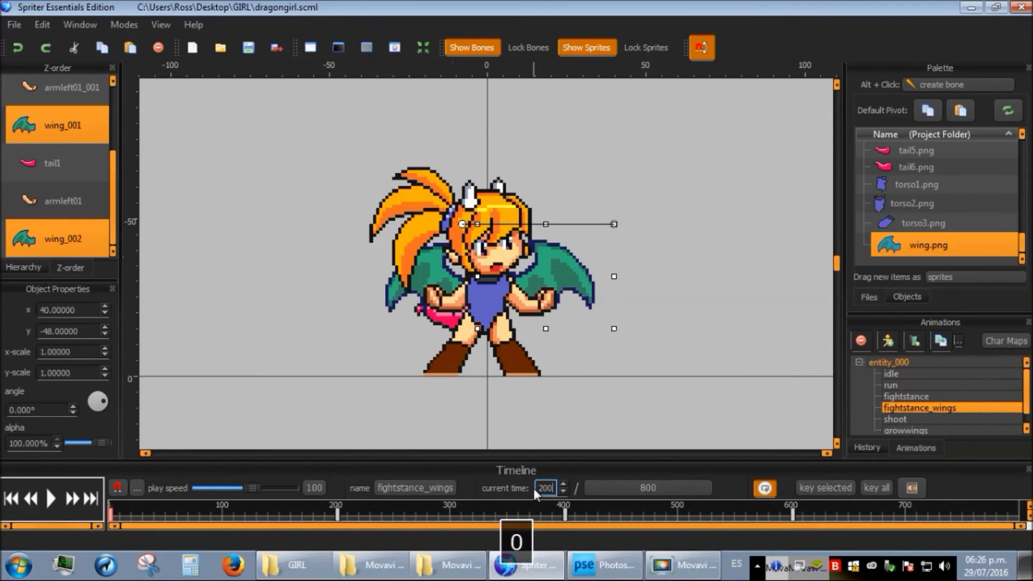
key(Return)
click(43, 24)
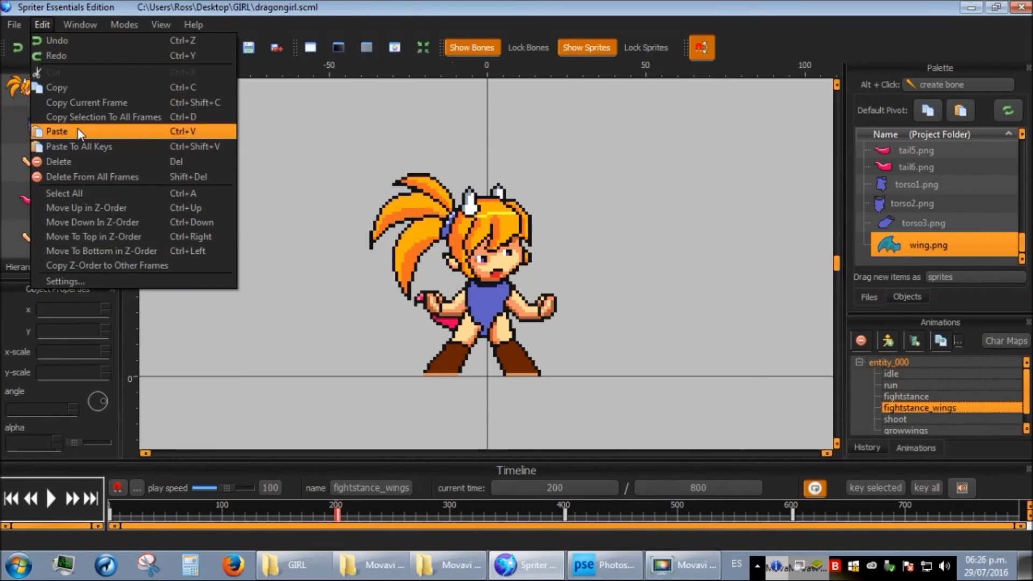
click(76, 132)
Adjust the layer order of the pasted right and left wings at frame 200.
click(59, 96)
key(ctrl+Down)
key(ctrl+Up)
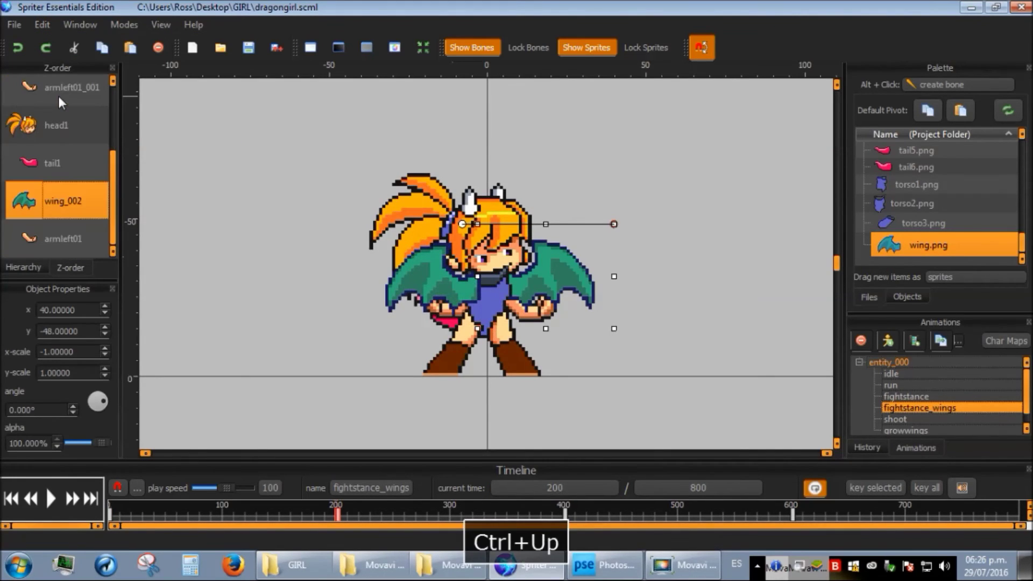
click(425, 277)
key(ctrl+Down)
key(ctrl+Down)
key(ctrl+Down)
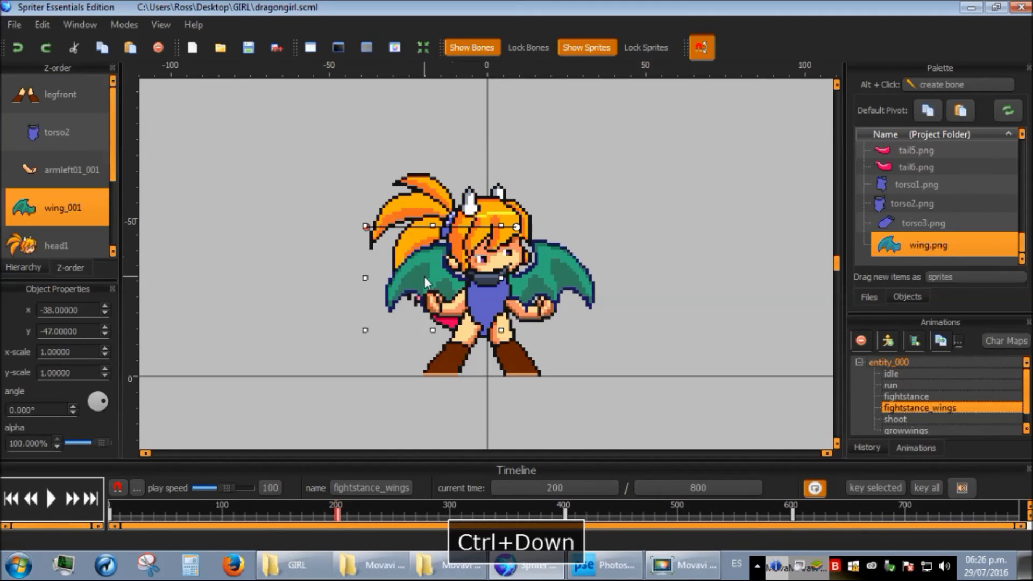
key(ctrl+Up)
key(ctrl+Up)
key(ctrl+Up)
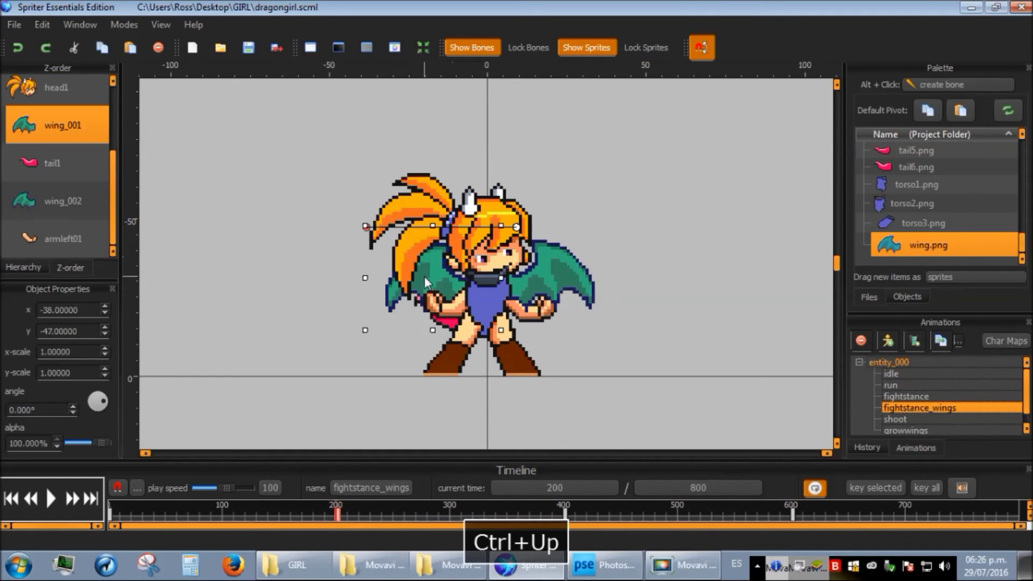
click(406, 331)
Adjust the torso's drawing order at time 200, undoing an accidental move.
click(489, 285)
drag(489, 286, 654, 288)
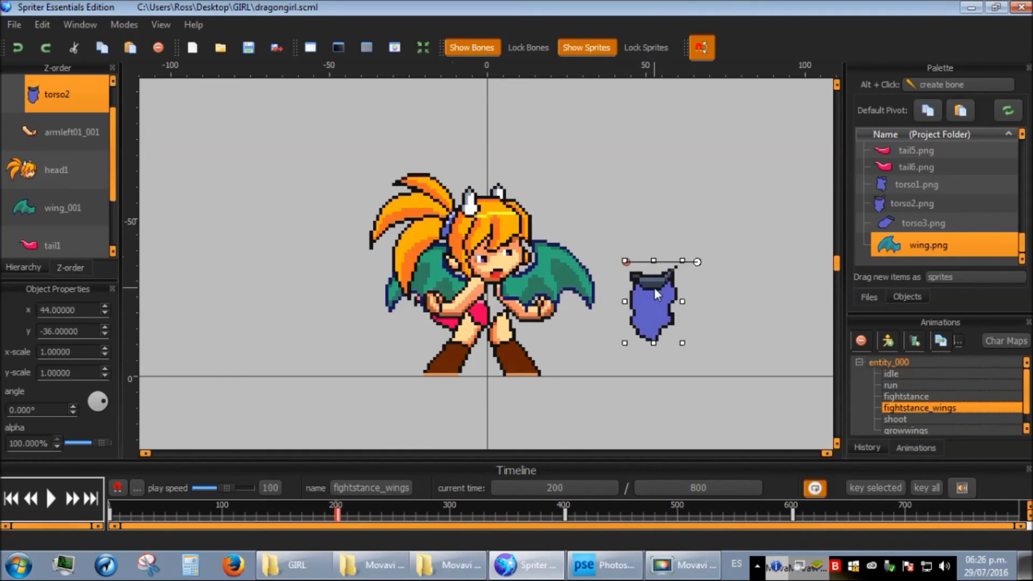
key(ctrl+z)
click(637, 311)
click(506, 291)
key(ctrl+Down)
key(ctrl+Down)
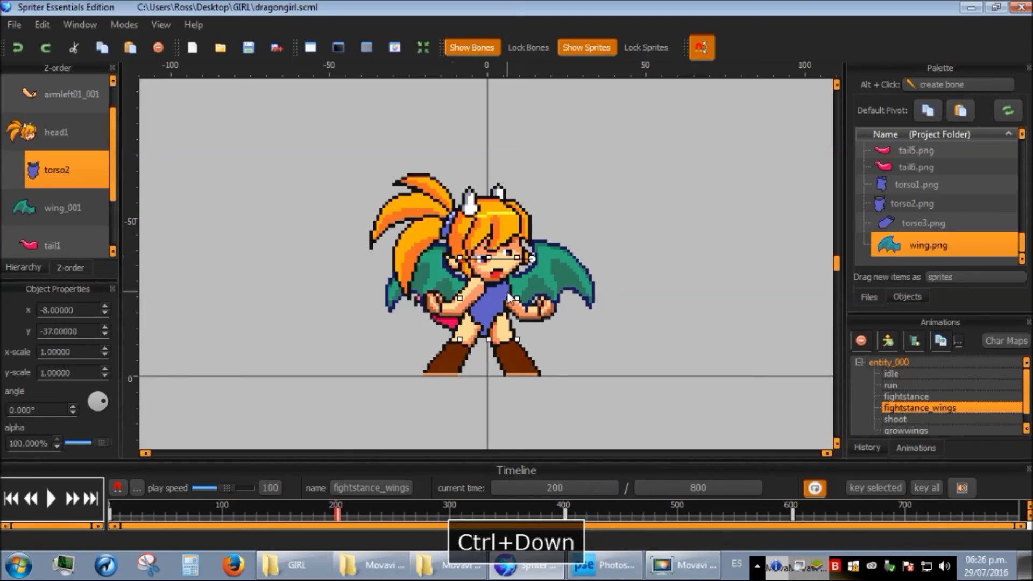
key(ctrl+Up)
click(625, 339)
Lower armleft01_001, bring head1 to front, put wing_002 below wing_001 and armleft01 above it.
click(472, 294)
key(ctrl+Down)
key(ctrl+Down)
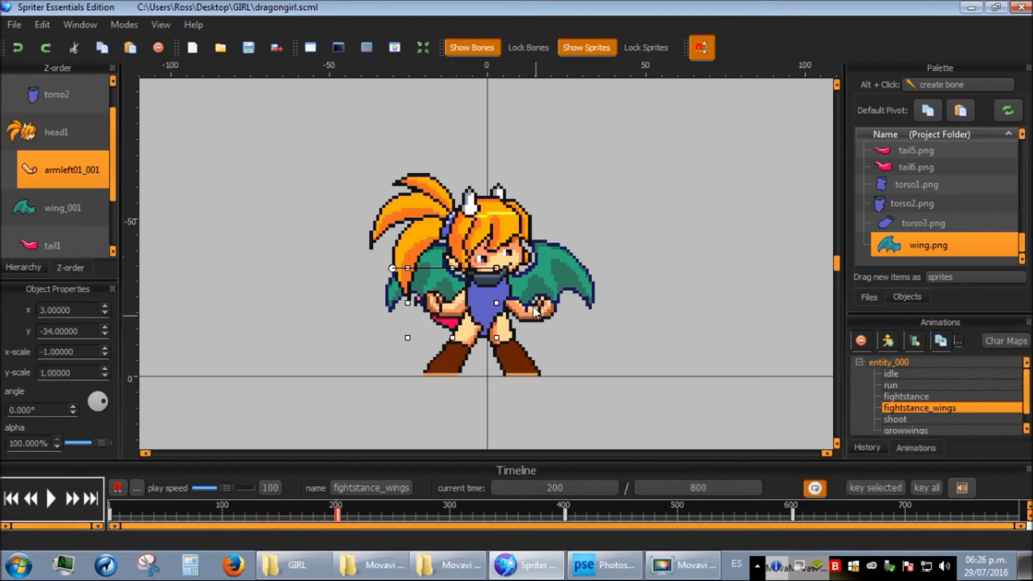
click(506, 215)
key(ctrl+Up)
click(521, 282)
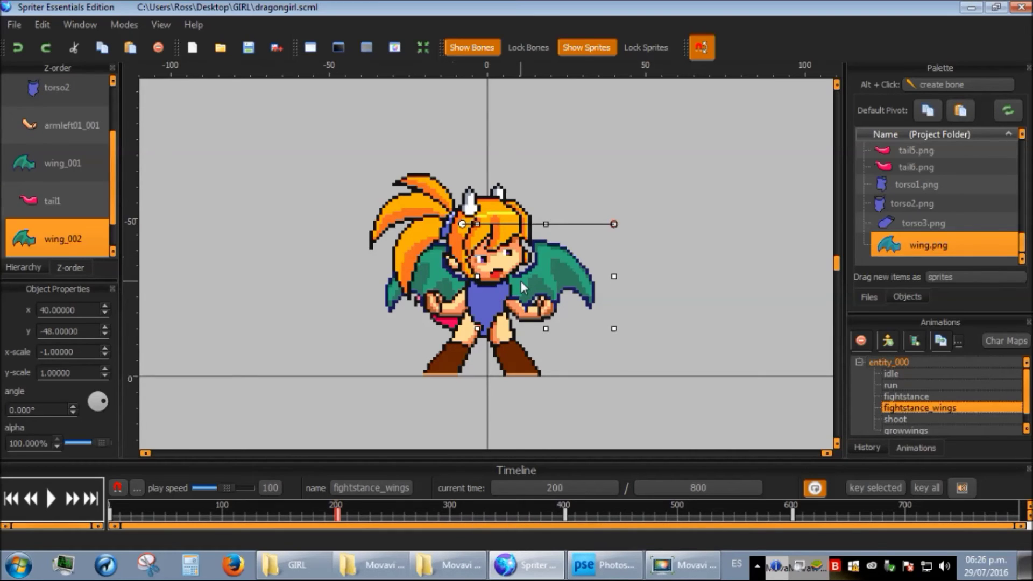
key(ctrl+Up)
key(ctrl+Up)
key(ctrl+Down)
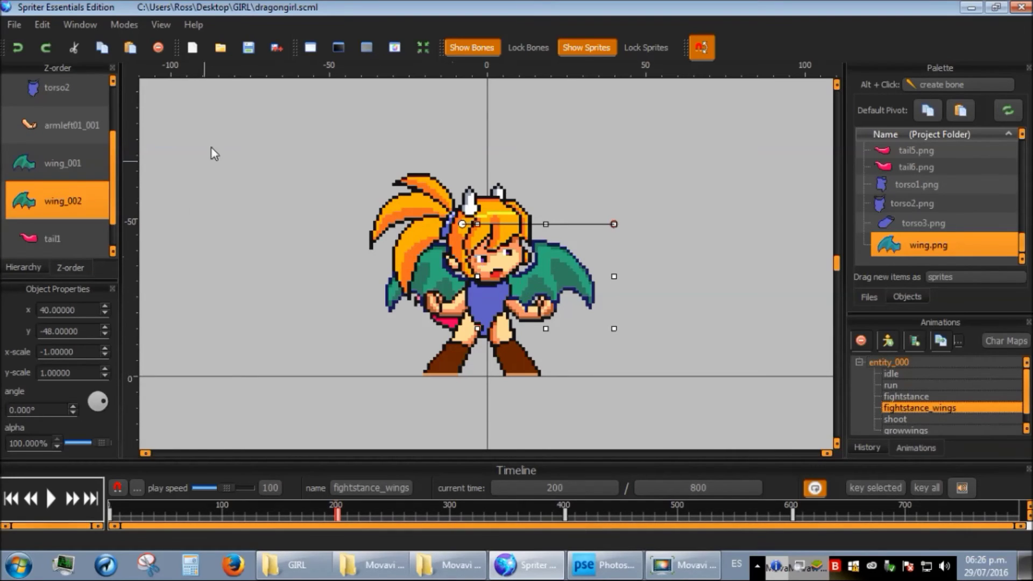
click(64, 132)
scroll(51, 178, down, 2)
click(53, 223)
key(ctrl+Up)
key(ctrl+Up)
key(ctrl+Up)
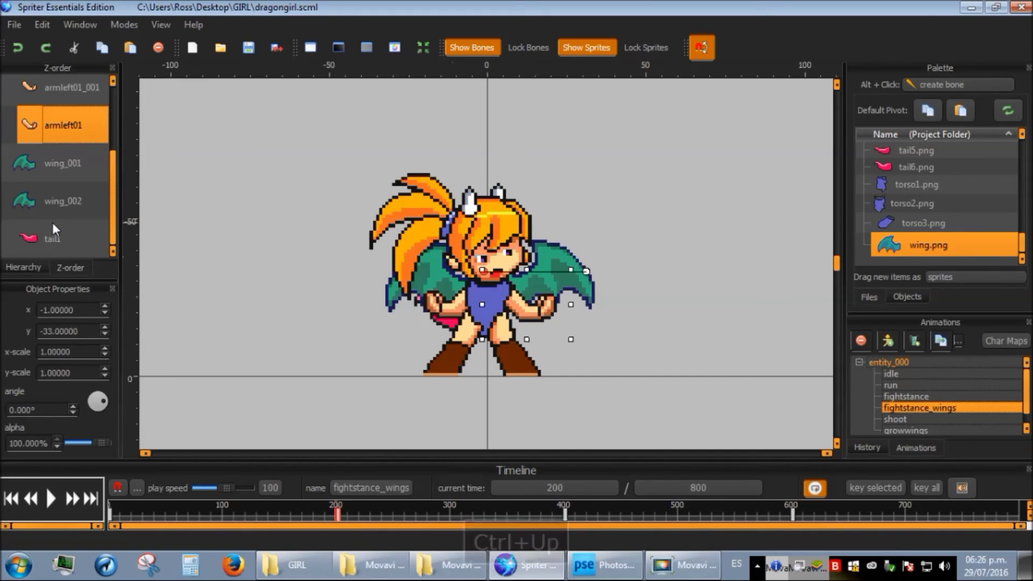
click(652, 351)
At time 400, paste the wings and then delete the pasted copies.
click(545, 488)
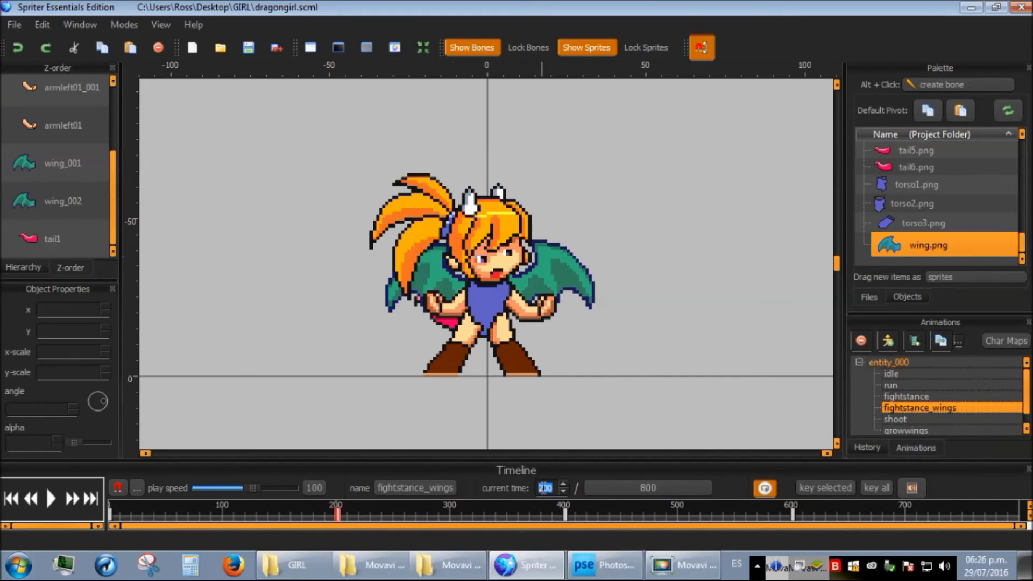
text(400)
key(Return)
click(41, 26)
click(78, 140)
click(462, 280)
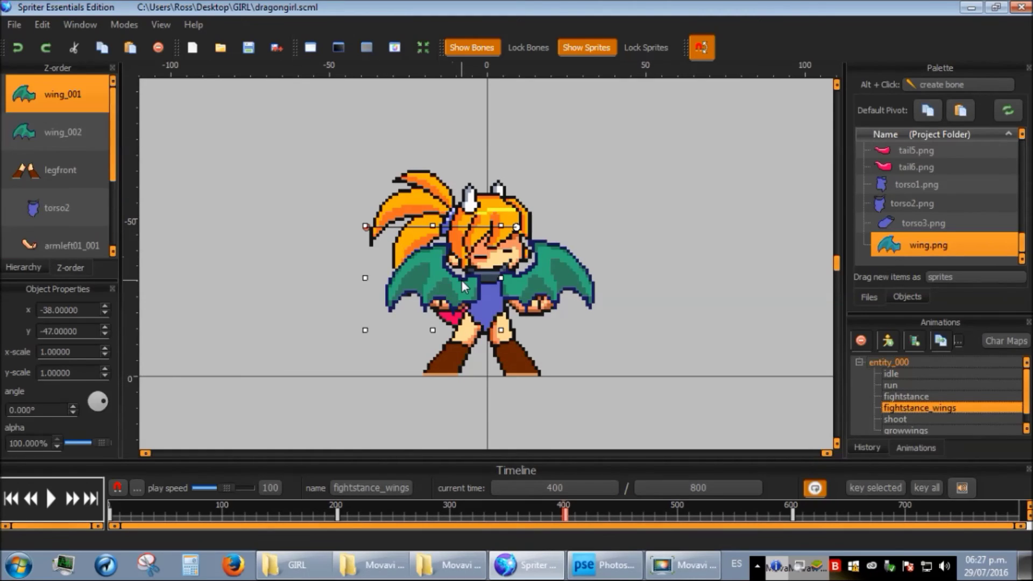
key(Delete)
click(538, 284)
Delete the leftover pasted wing and paste the wings onto all keyframes.
key(Delete)
click(42, 25)
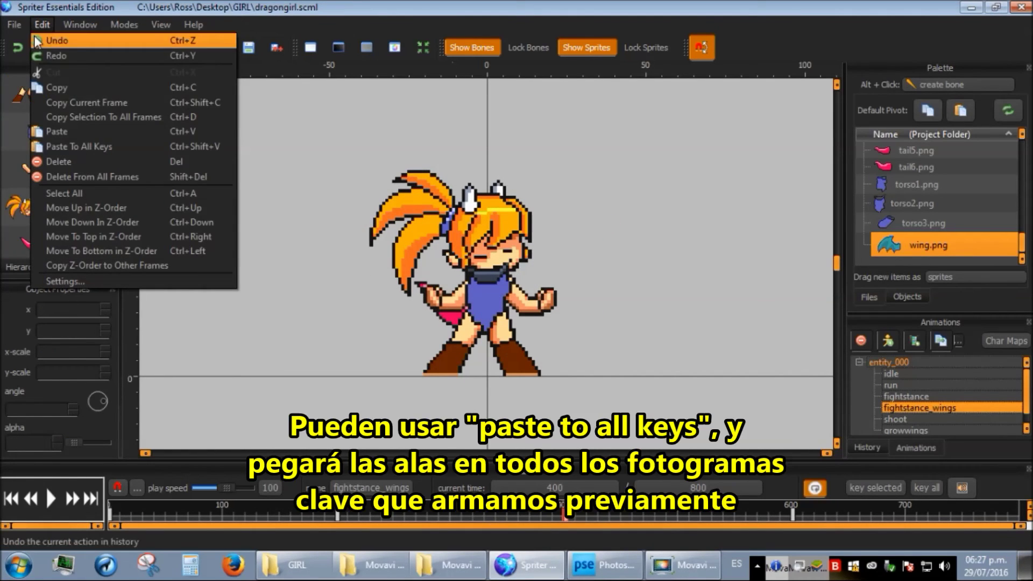
click(88, 147)
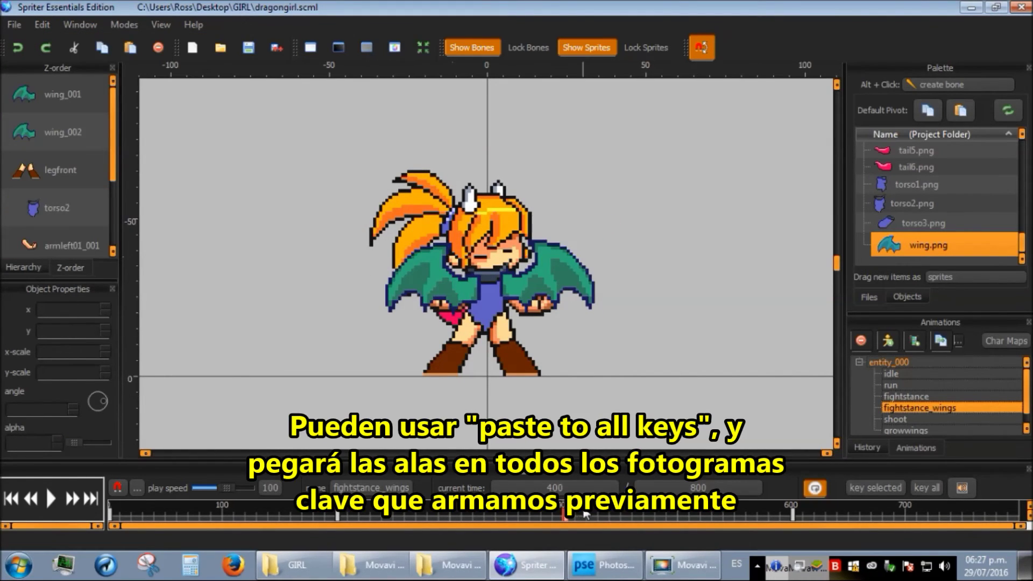
At time 0, bring head1 to the top and send wing_002 lower in drawing order.
drag(639, 490, 562, 482)
drag(219, 474, 199, 473)
click(494, 248)
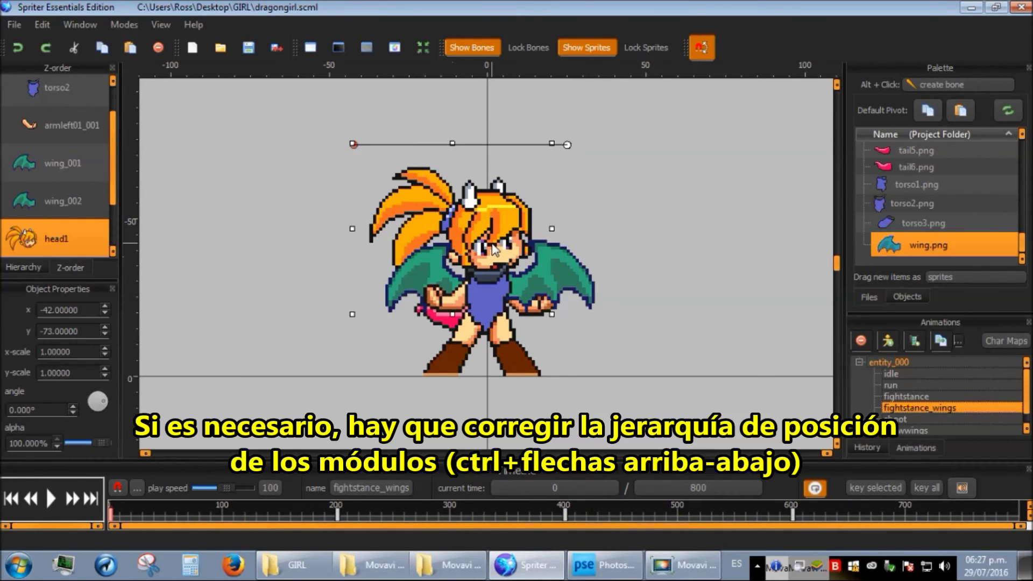
key(ctrl+Up)
key(ctrl+Up)
key(ctrl+Up)
key(ctrl+Up)
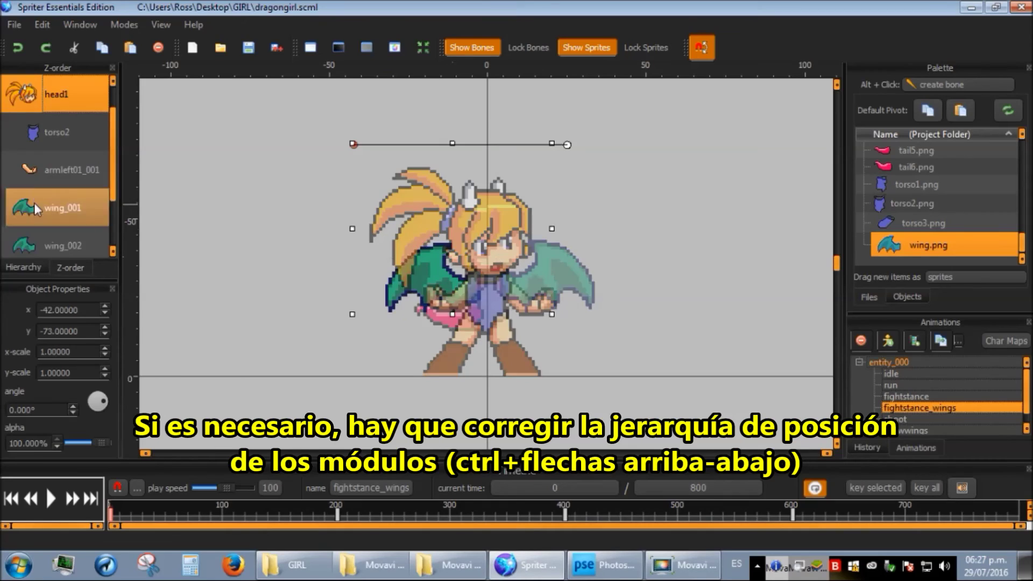
click(534, 286)
key(ctrl+Down)
key(ctrl+Down)
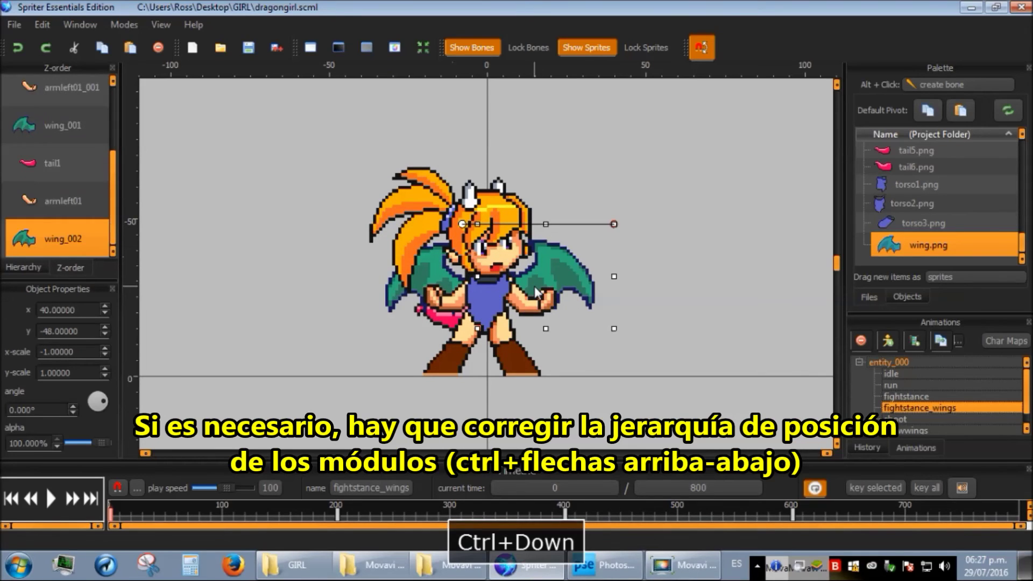
click(708, 378)
click(518, 488)
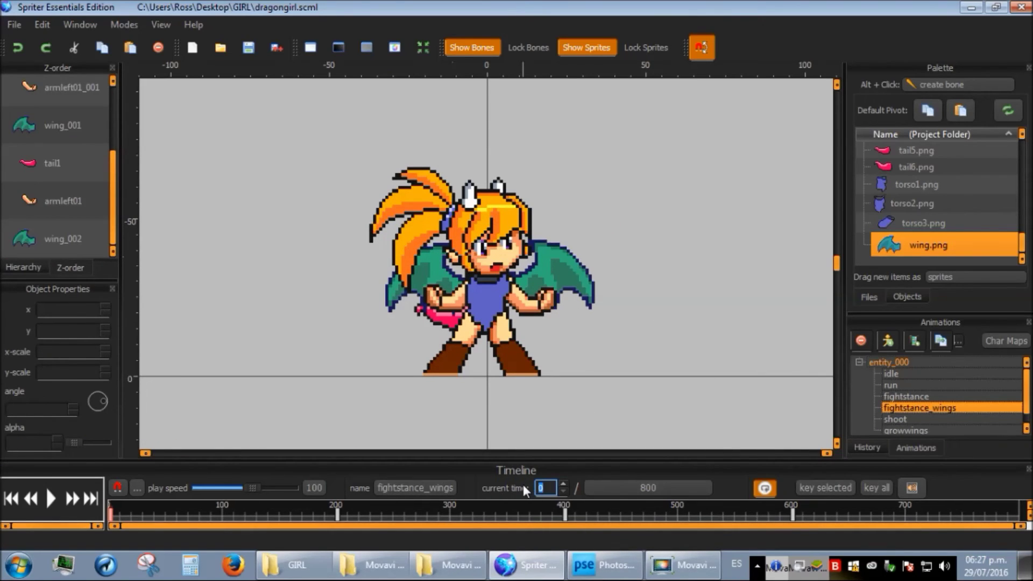
At time 200, bring the head to the top and raise the right wing above armleft01_001.
text(200)
key(Return)
click(494, 291)
click(497, 267)
key(ctrl+Up)
key(ctrl+Up)
key(ctrl+Up)
key(ctrl+Up)
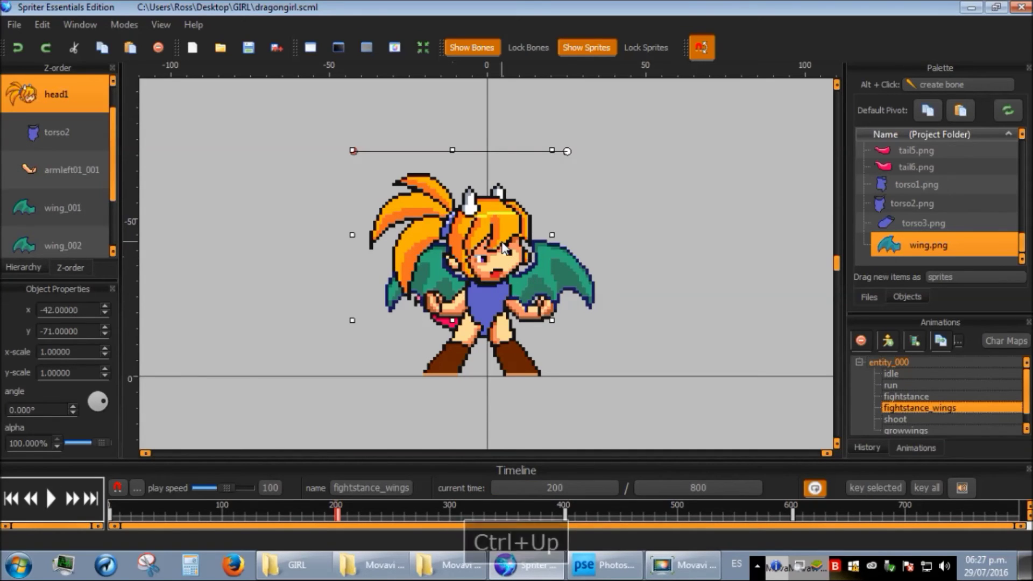
click(559, 269)
key(ctrl+Up)
key(ctrl+Up)
Raise the wing_001 and armleft01_001 layers to third place in the drawing order at time 200.
click(63, 239)
key(ctrl+Up)
key(ctrl+Up)
key(ctrl+Up)
click(60, 233)
key(ctrl+Up)
key(ctrl+Up)
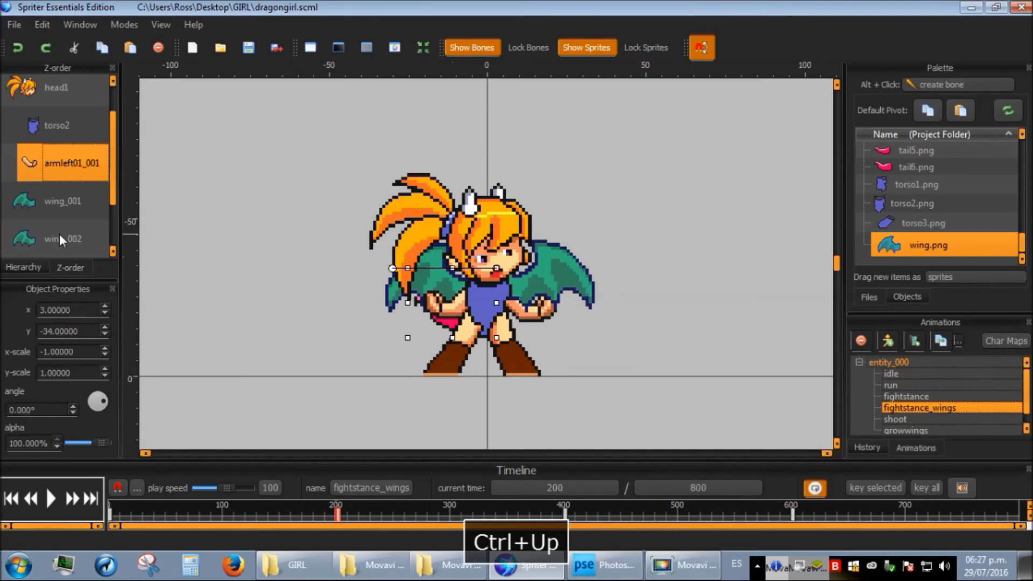
scroll(60, 234, down, 2)
click(60, 234)
key(ctrl+Up)
key(ctrl+Up)
click(647, 375)
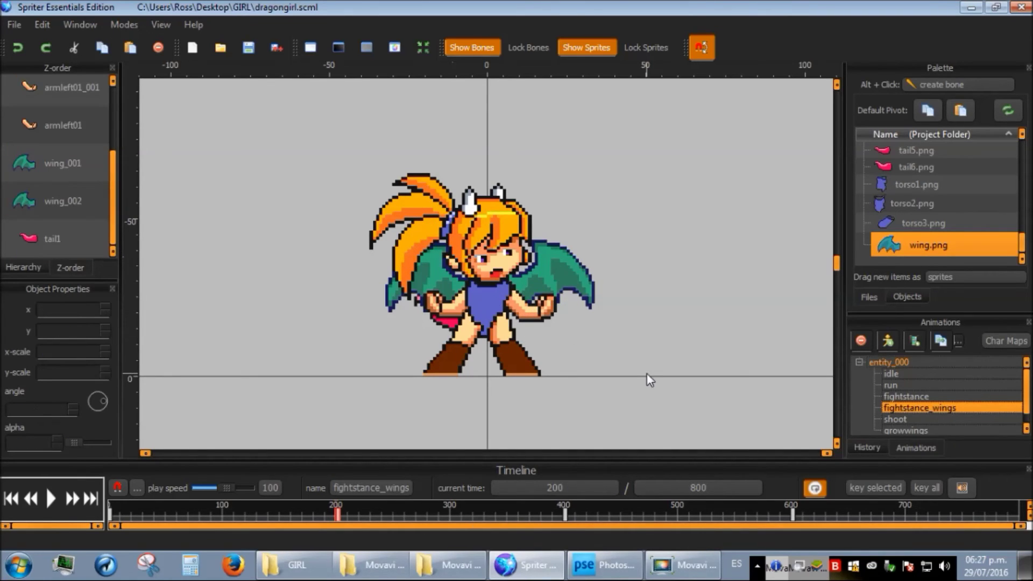
At time 400, raise the head two places and lower the right wing below tail1 and armleft01.
text(400)
key(Return)
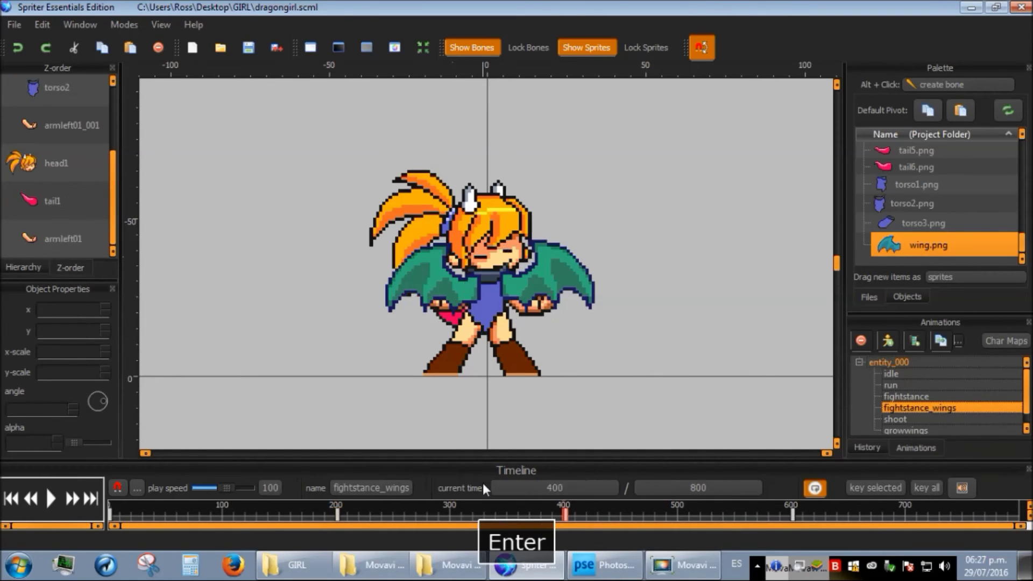
click(448, 300)
click(479, 242)
key(ctrl+Up)
key(ctrl+Up)
click(535, 282)
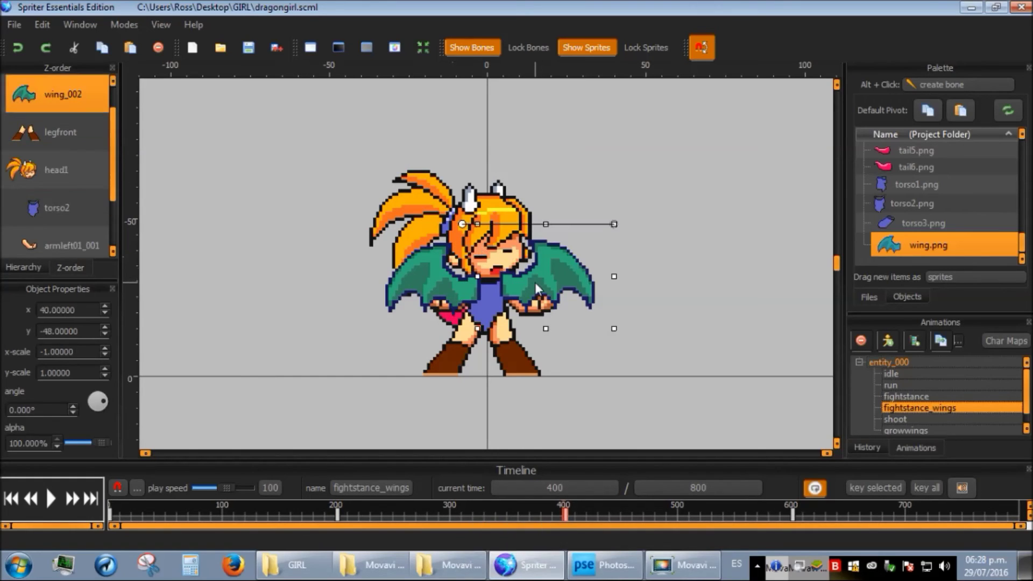
key(ctrl+Down)
key(ctrl+Down)
key(ctrl+Down)
key(ctrl+Down)
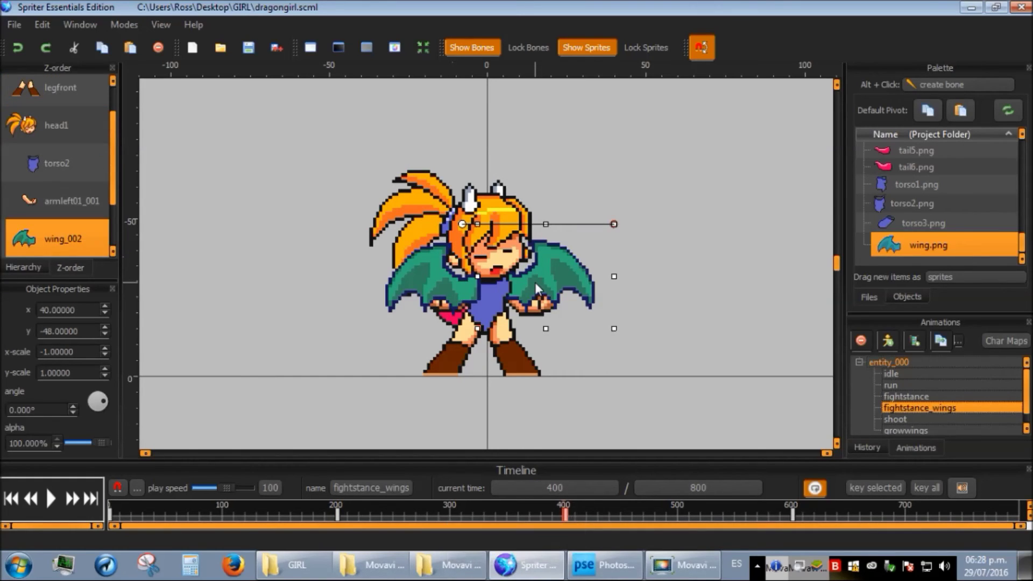
key(ctrl+Down)
key(ctrl+Down)
key(ctrl+Down)
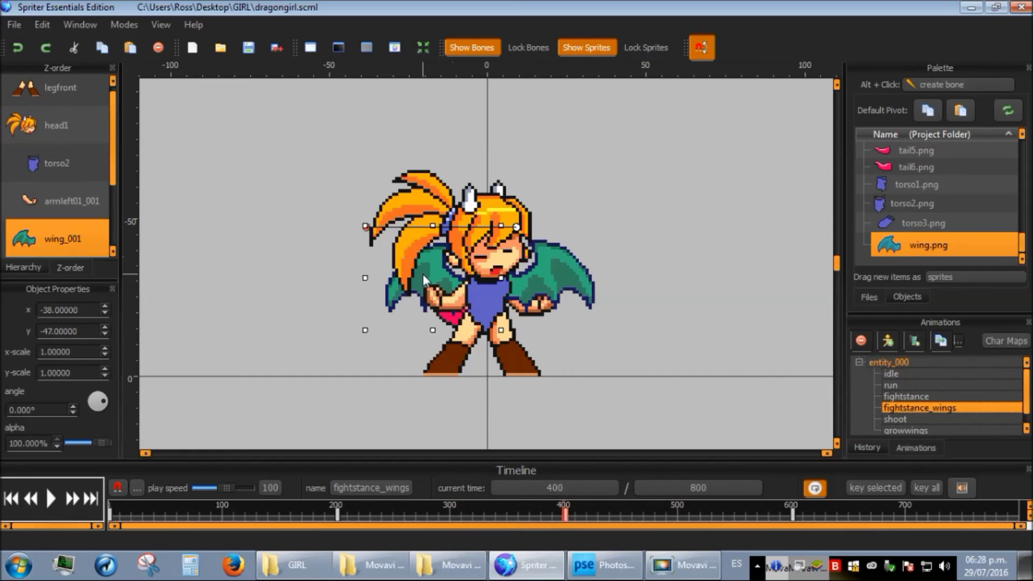
key(ctrl+Down)
key(ctrl+Down)
click(615, 343)
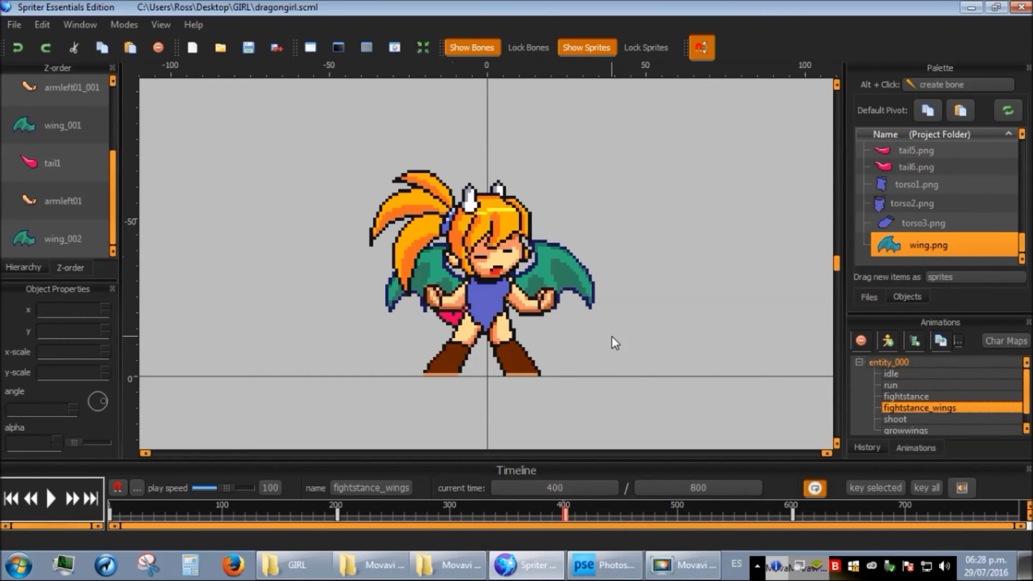
At time 600, raise the head two places and lower the wings in the drawing order.
text(600)
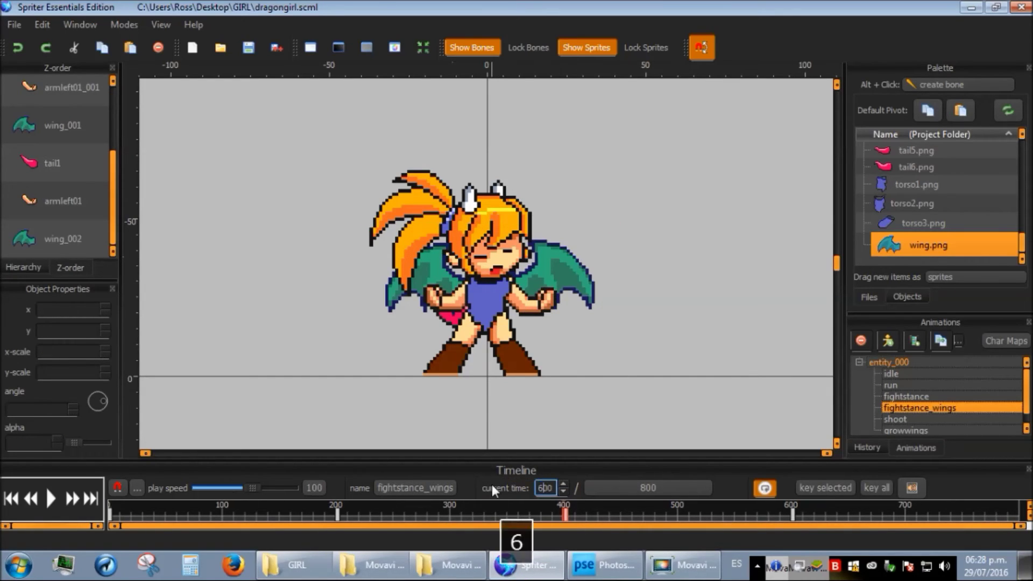
key(Return)
click(506, 251)
key(ctrl+Up)
key(ctrl+Up)
click(519, 293)
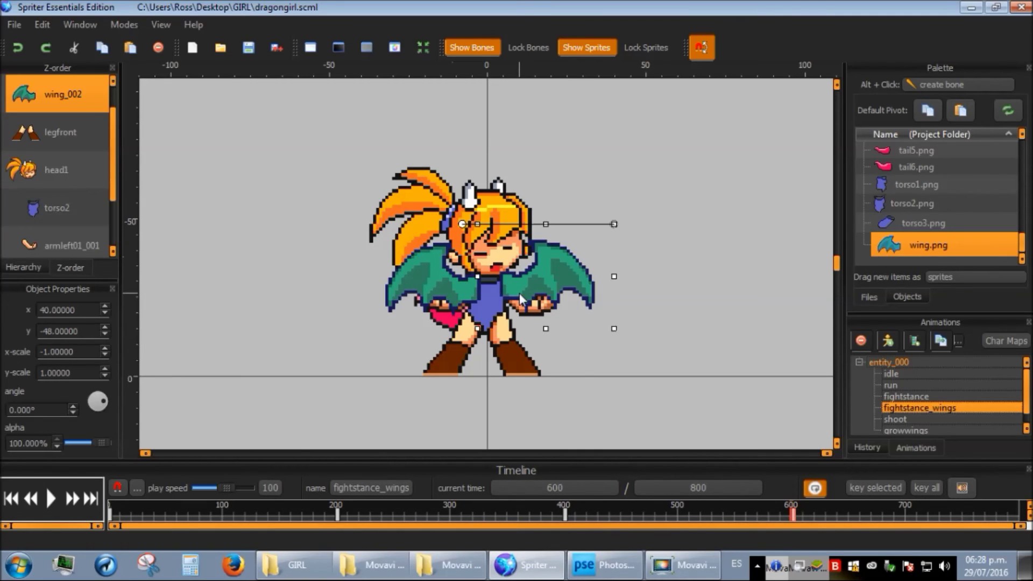
key(ctrl+Down)
key(ctrl+Down)
click(467, 286)
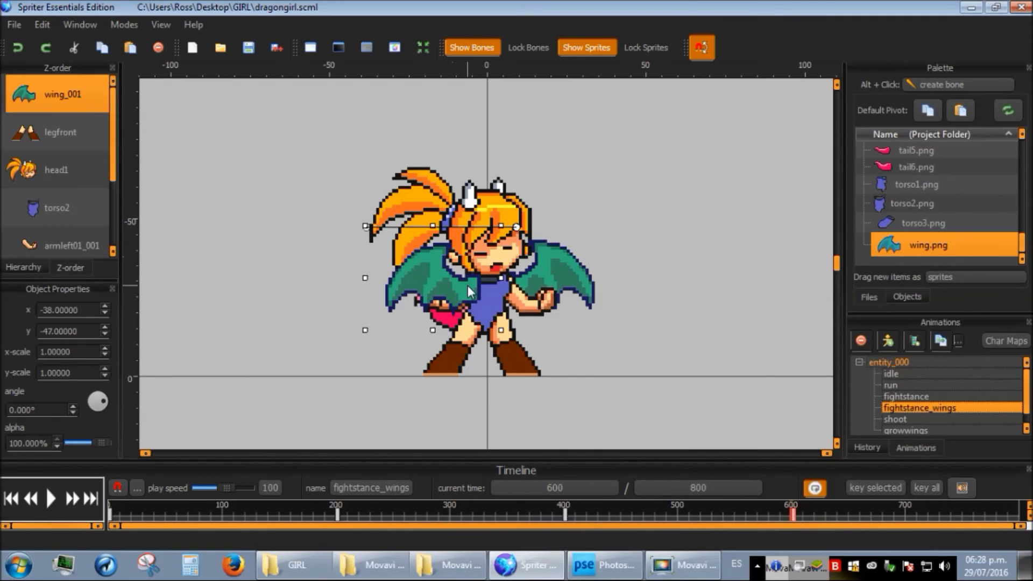
key(ctrl+Down)
key(ctrl+Down)
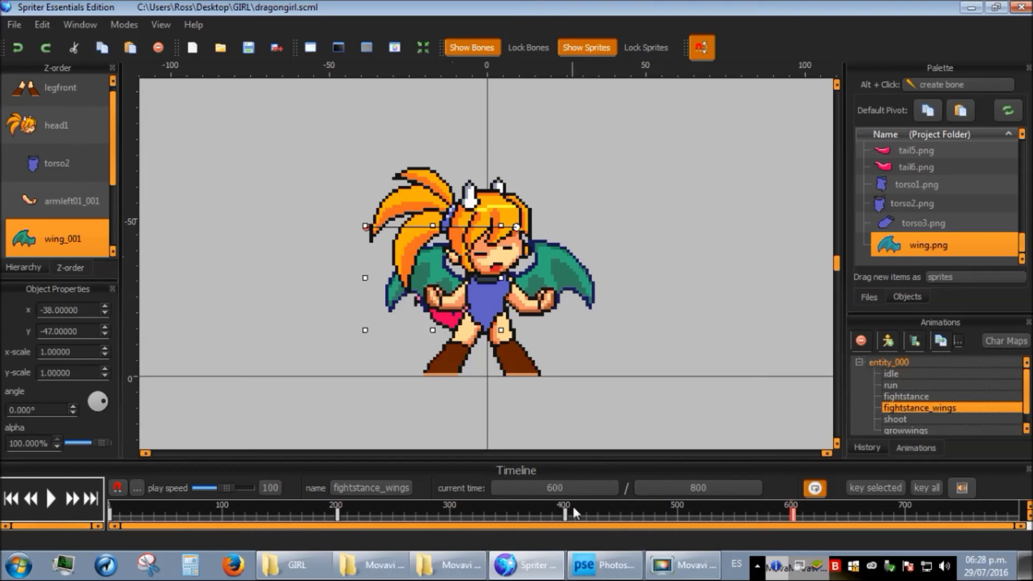
Play and pause the animation to check the layering, then return to around time 200.
click(50, 498)
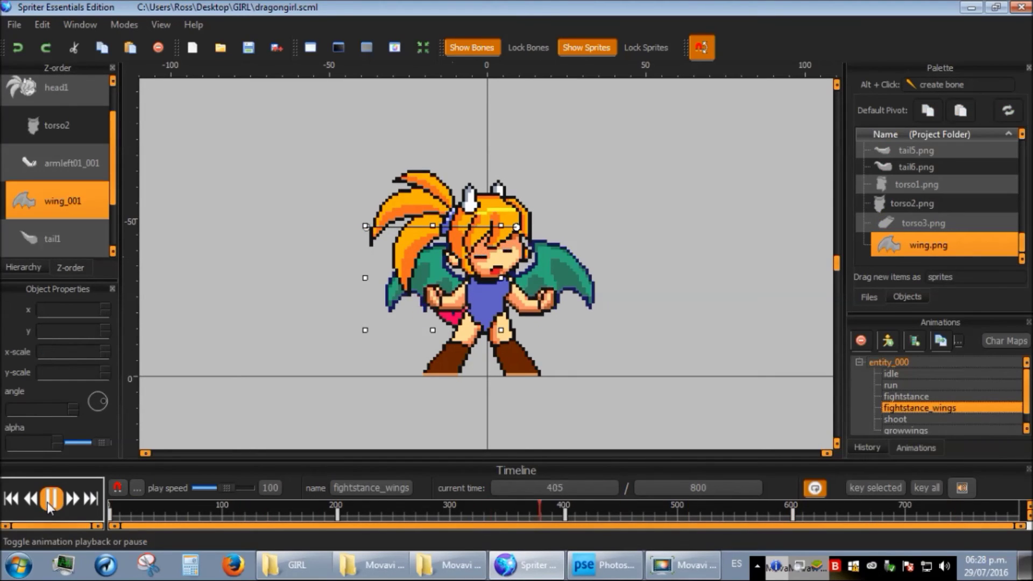
click(50, 499)
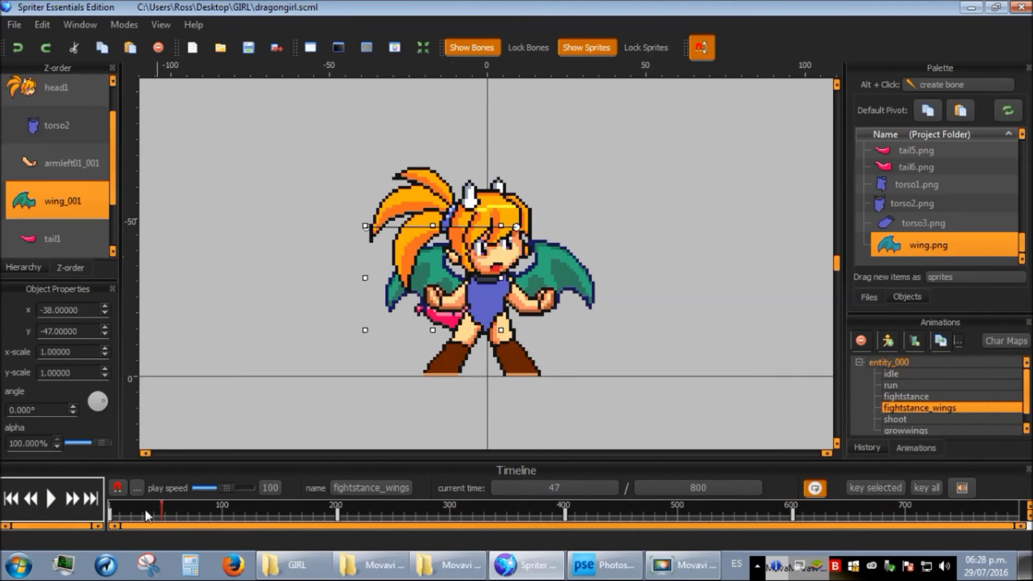
click(336, 508)
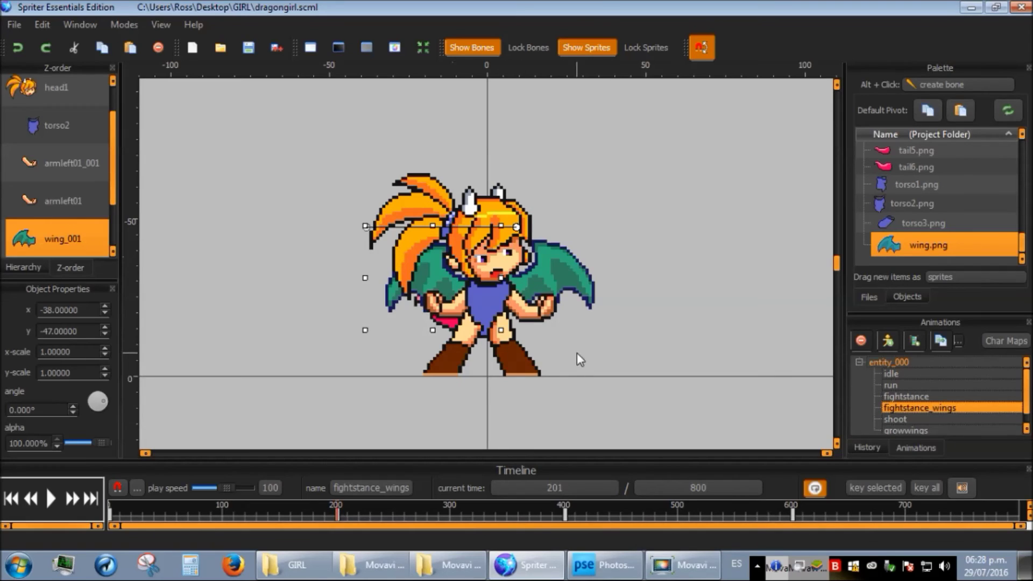
double_click(544, 487)
At time 200, narrow both the right and left wings horizontally.
key(Return)
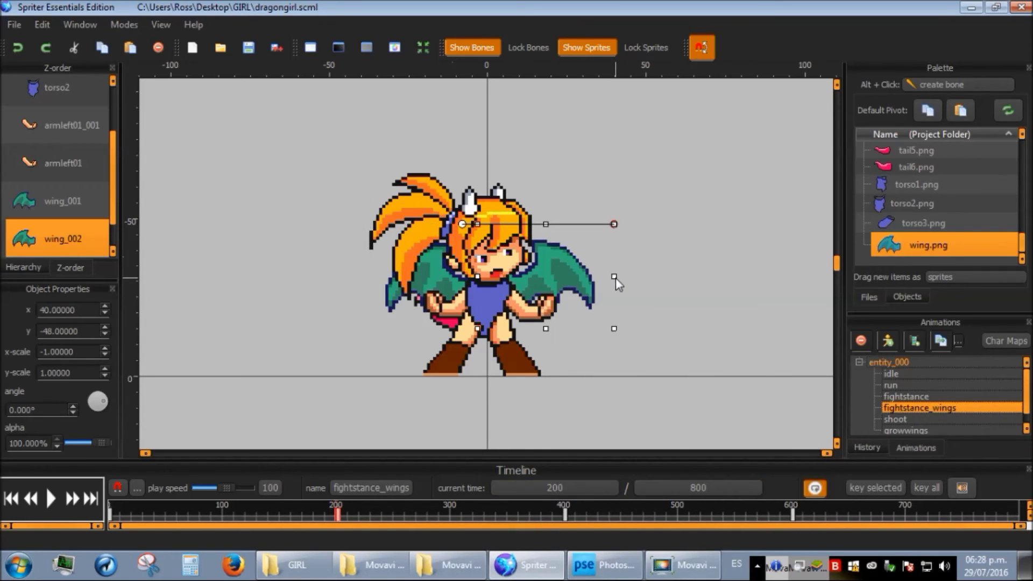
drag(614, 279, 600, 278)
click(455, 286)
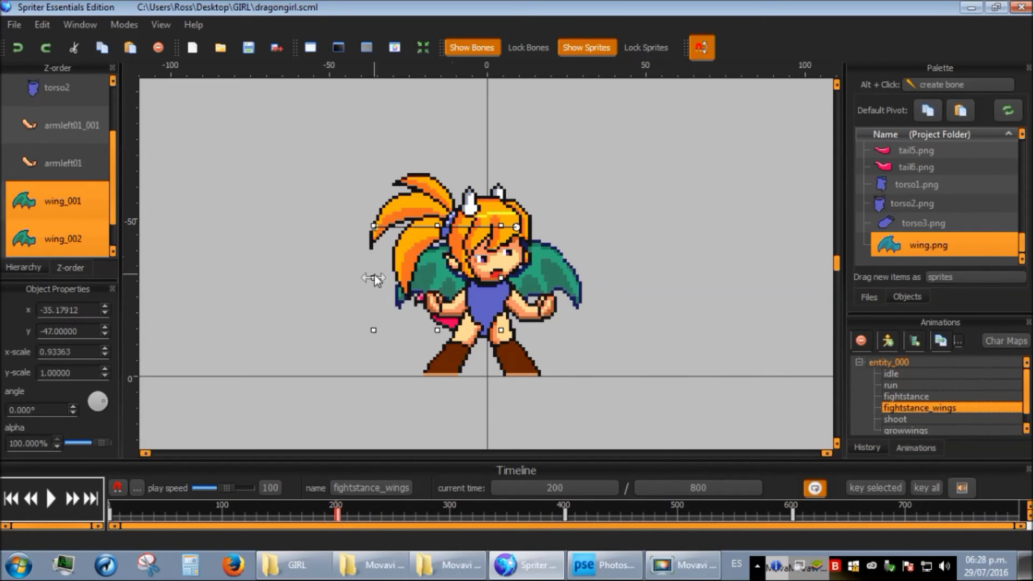
drag(373, 278, 387, 278)
Check the left wing at time 400, then move to time 600.
double_click(545, 487)
text(400)
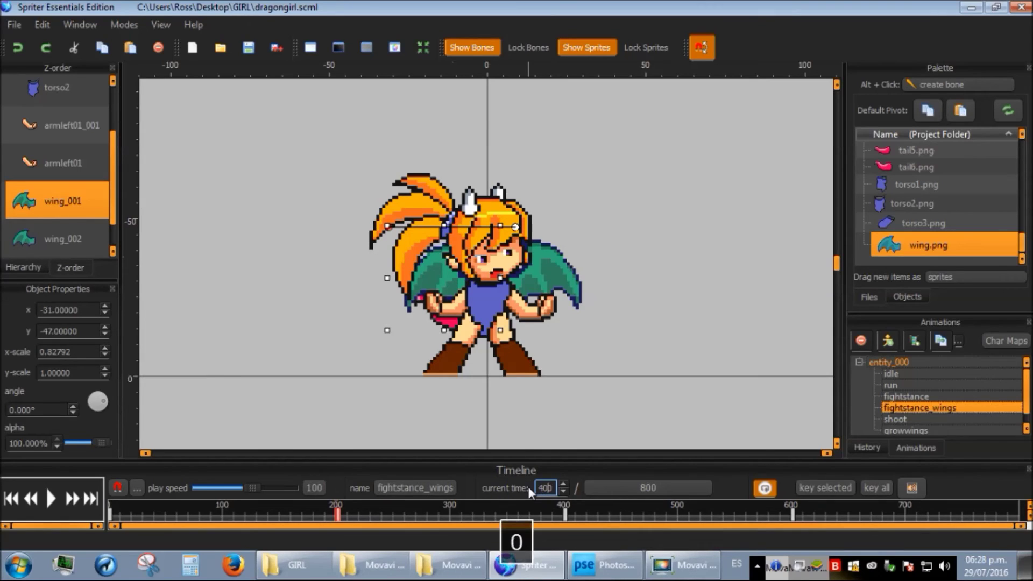
key(Return)
click(476, 280)
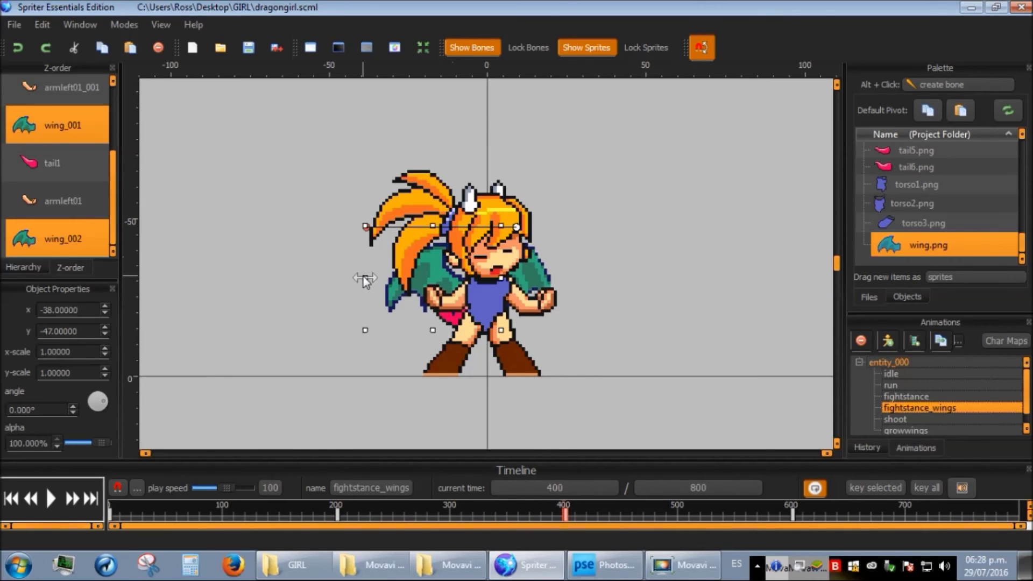
click(669, 285)
double_click(520, 486)
text(600)
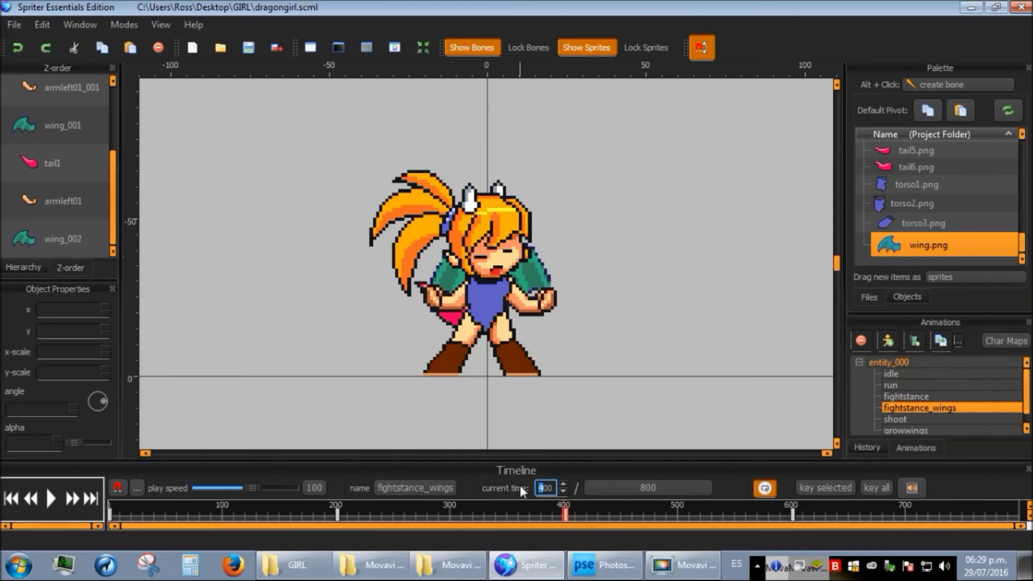
key(Return)
Squeeze both wings narrower at time 600 and preview the wing motion.
click(580, 281)
drag(616, 278, 541, 277)
click(425, 274)
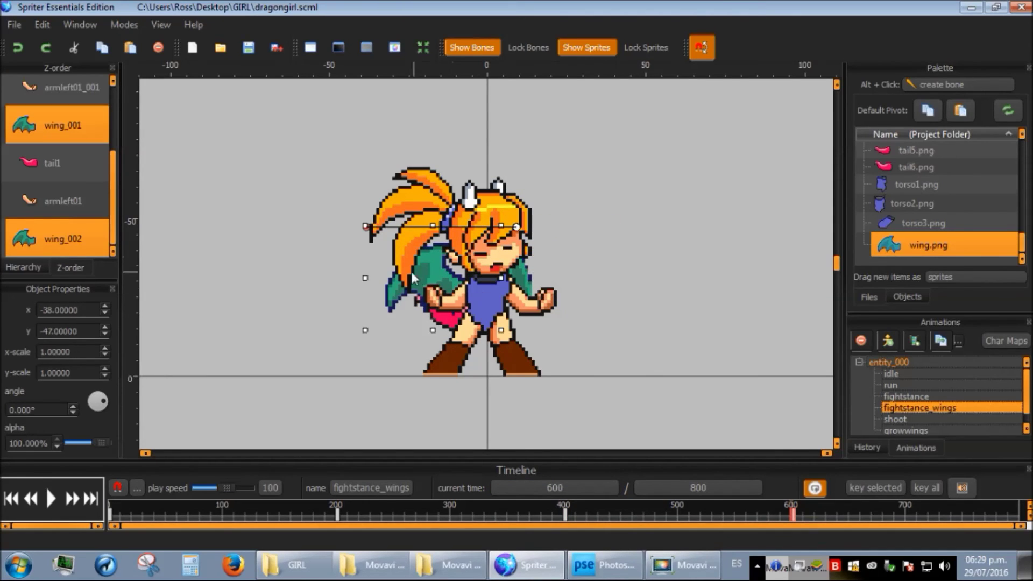
drag(439, 278, 452, 278)
click(528, 281)
drag(543, 278, 528, 279)
click(611, 286)
click(52, 499)
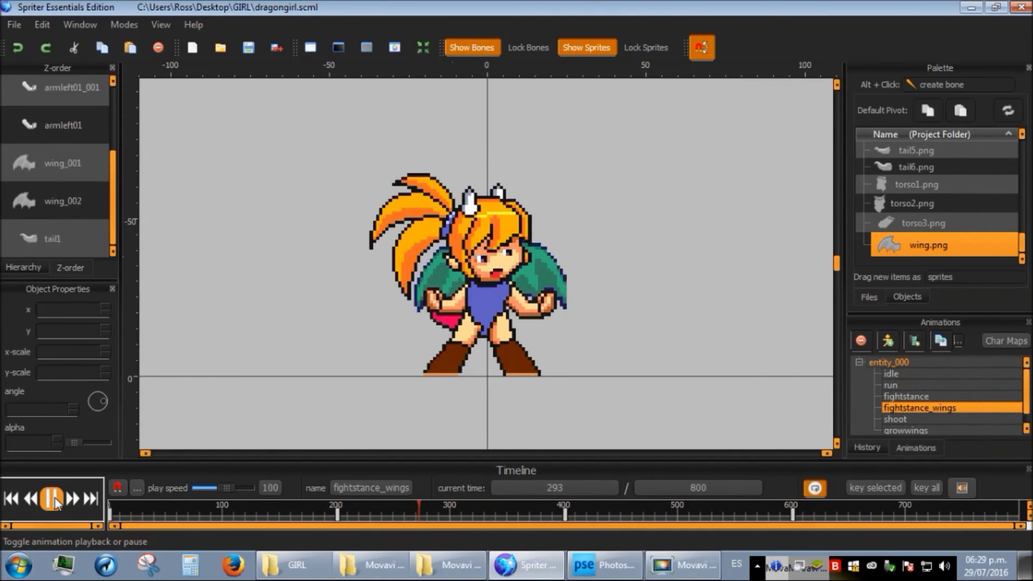
Preview each animation in turn, from idle through growwings, and return to run.
click(52, 499)
click(52, 499)
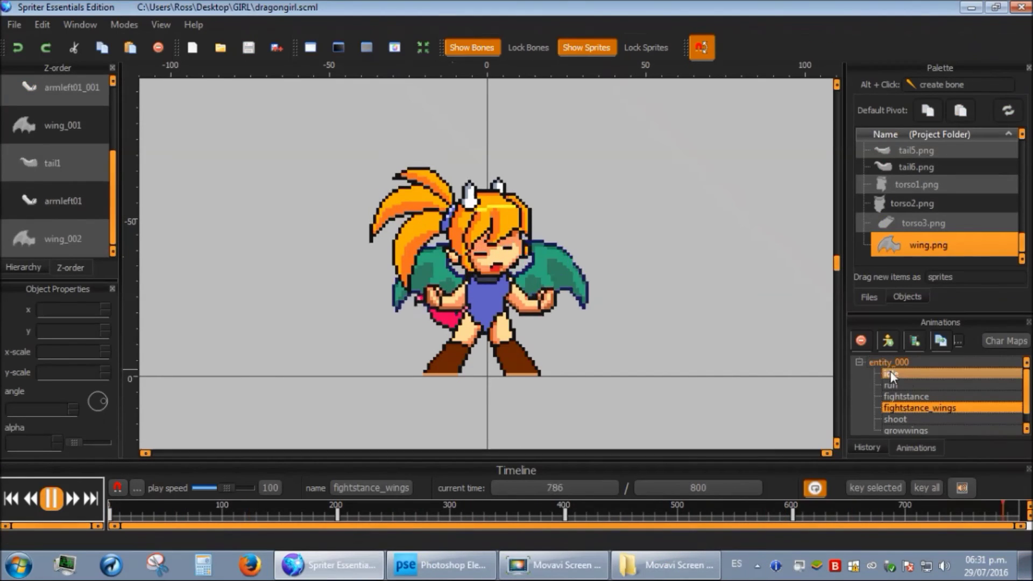
click(897, 373)
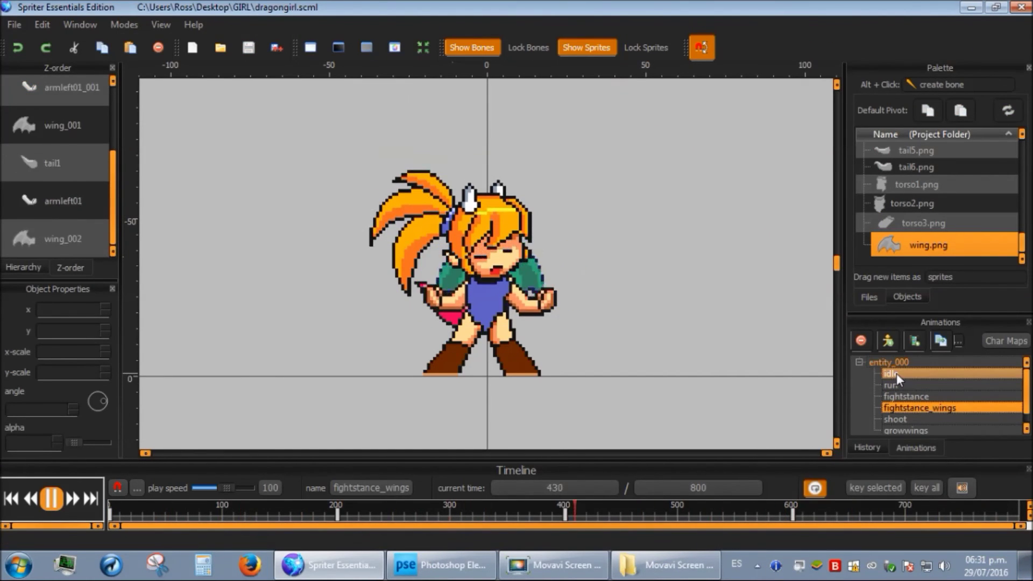
click(890, 386)
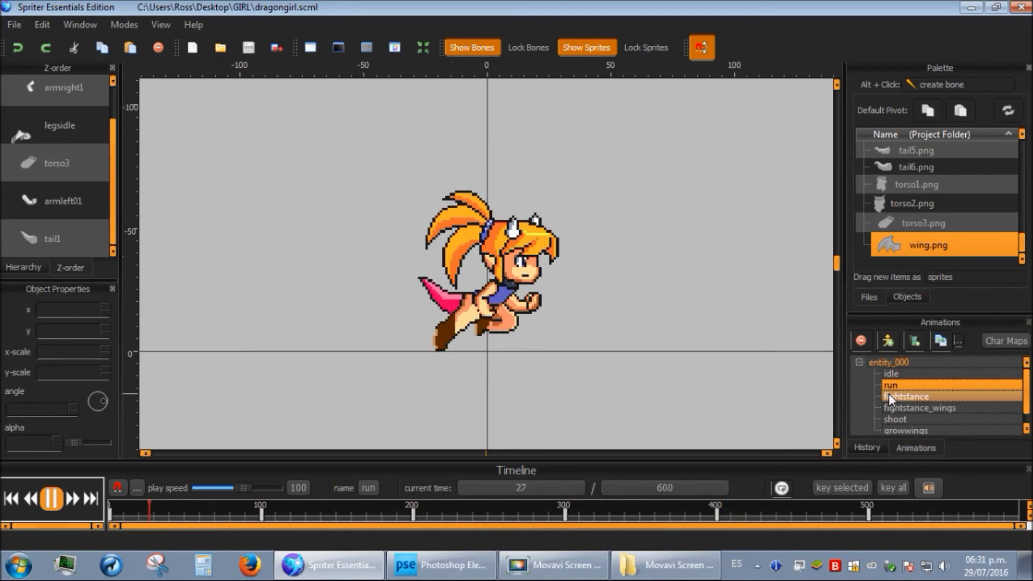
click(889, 398)
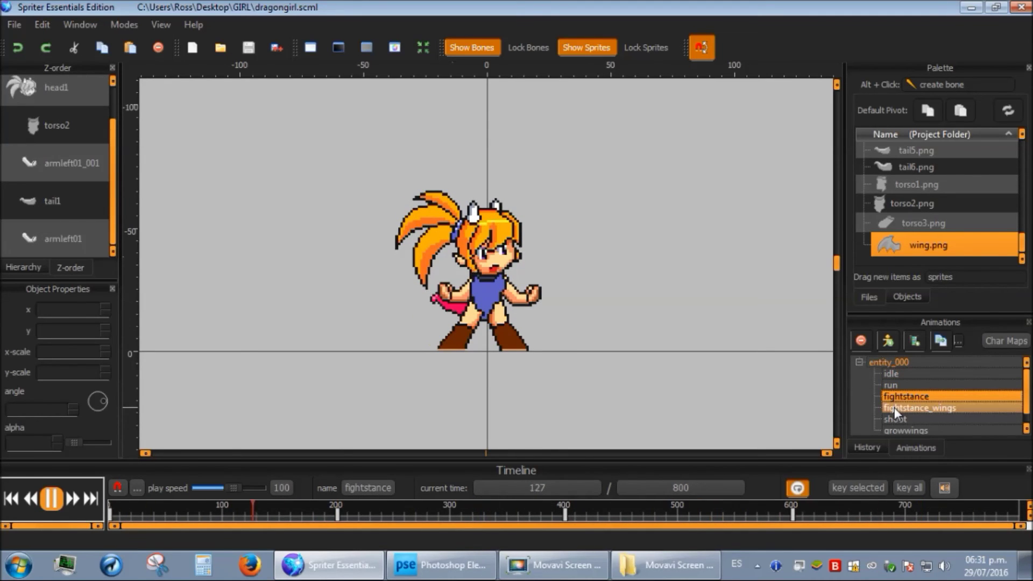
click(894, 408)
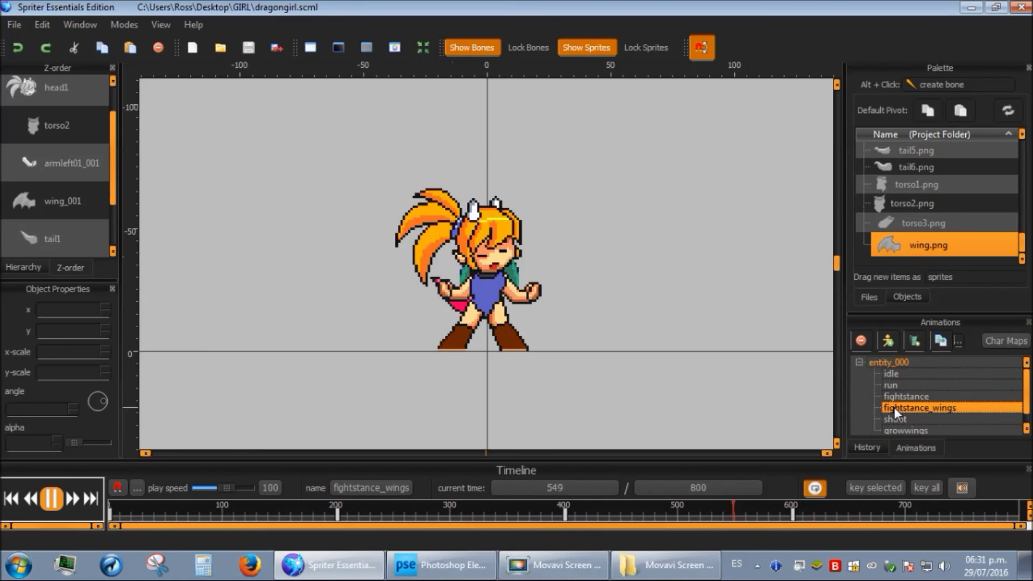
click(895, 421)
click(895, 427)
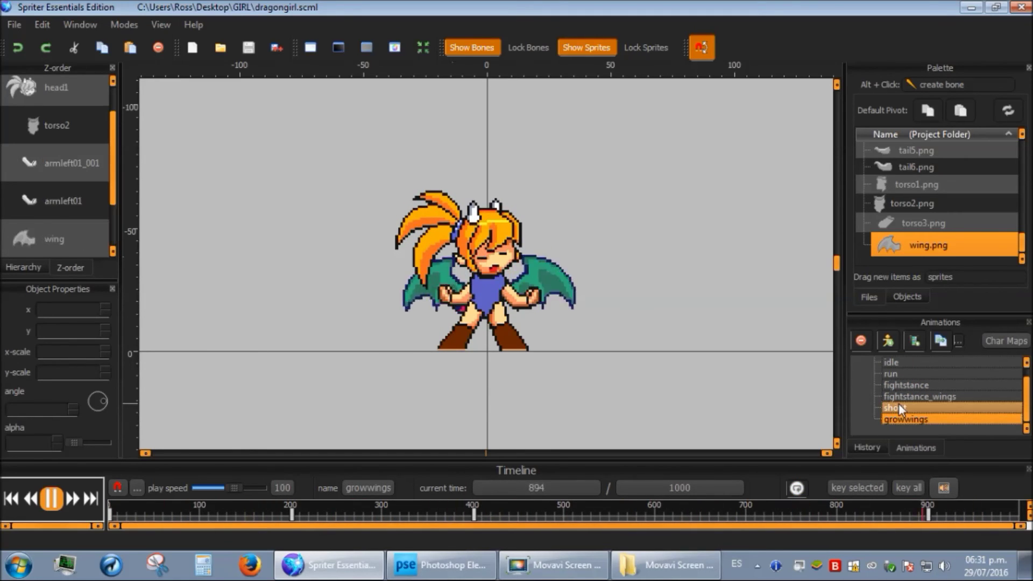
scroll(896, 395, up, 1)
click(894, 385)
At time 100 of run, unlock the sprites and nudge both arms one step right.
click(48, 509)
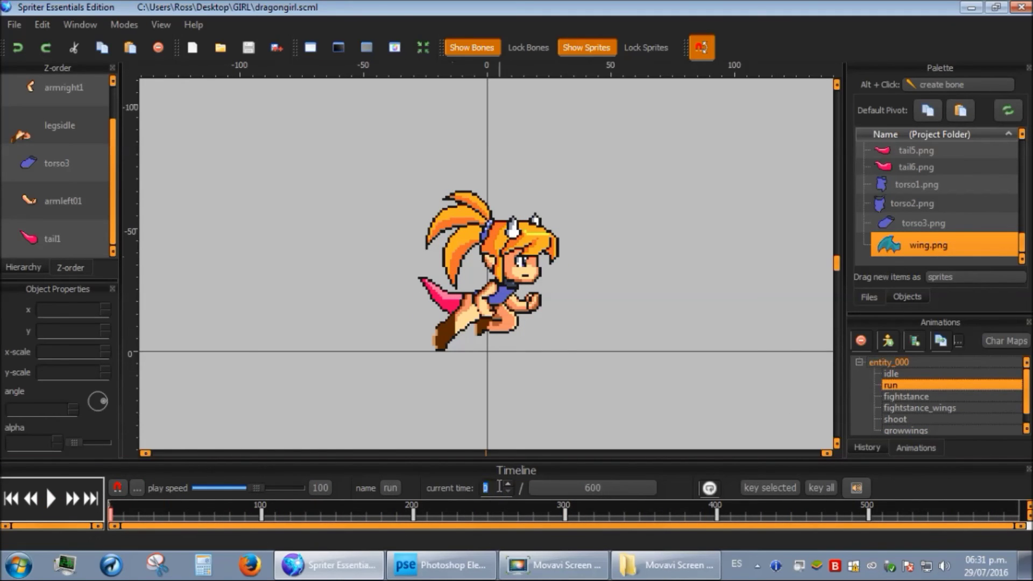
click(469, 487)
text(100)
key(Return)
click(480, 306)
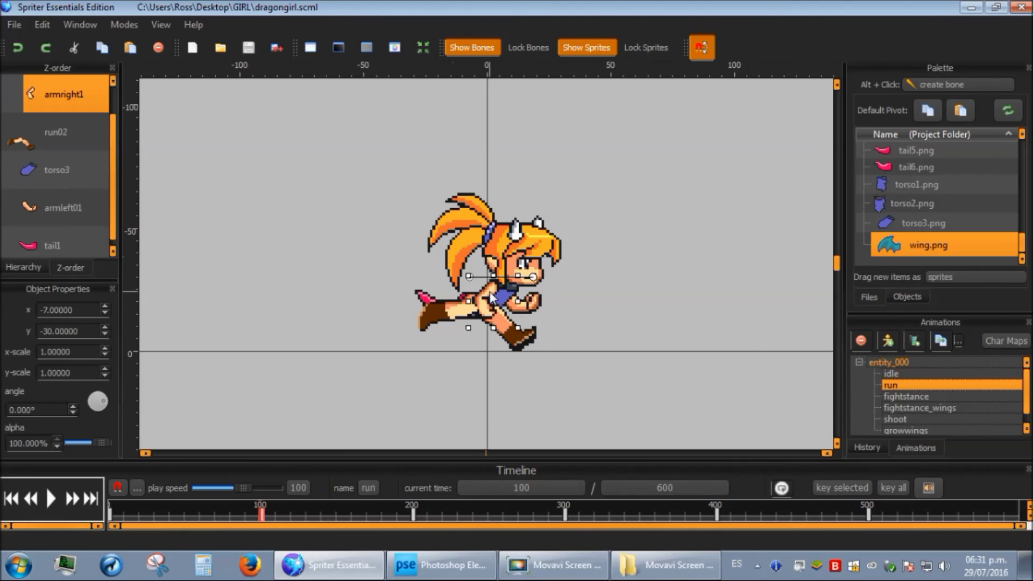
key(0)
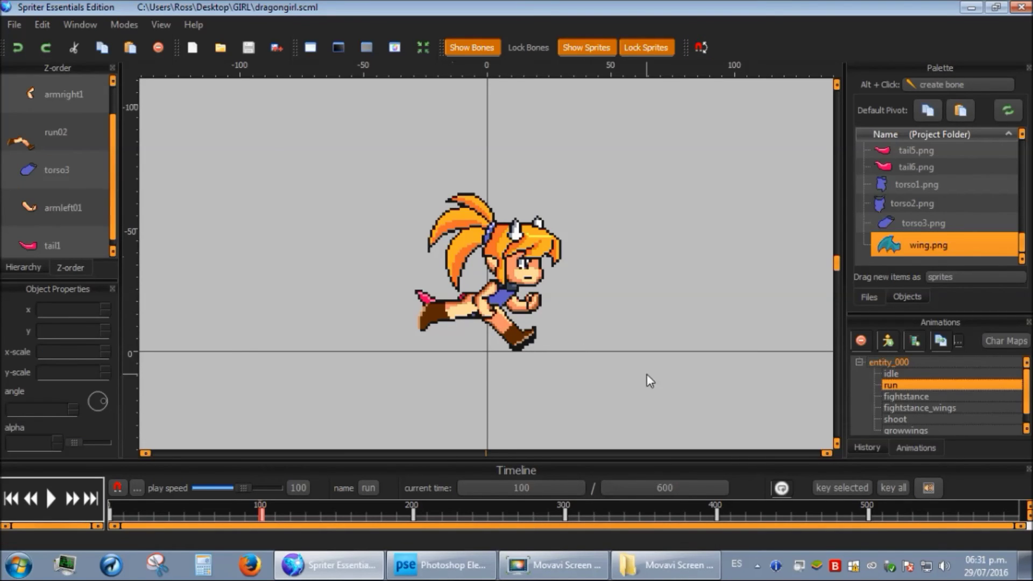
click(656, 49)
click(482, 307)
key(Right)
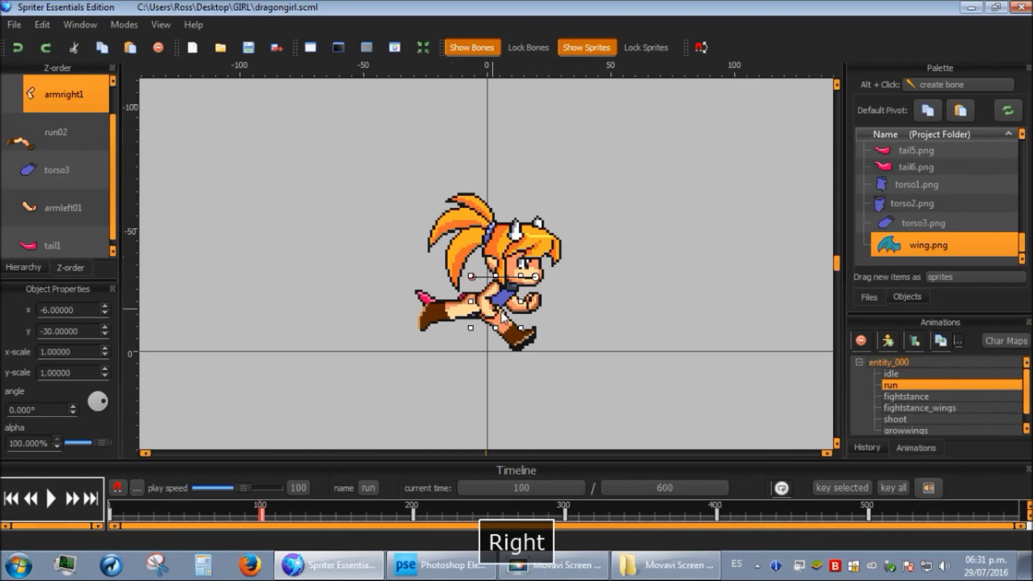
click(534, 302)
key(Right)
click(593, 347)
At time 200, nudge the right arm right and the left arm right and down.
click(470, 487)
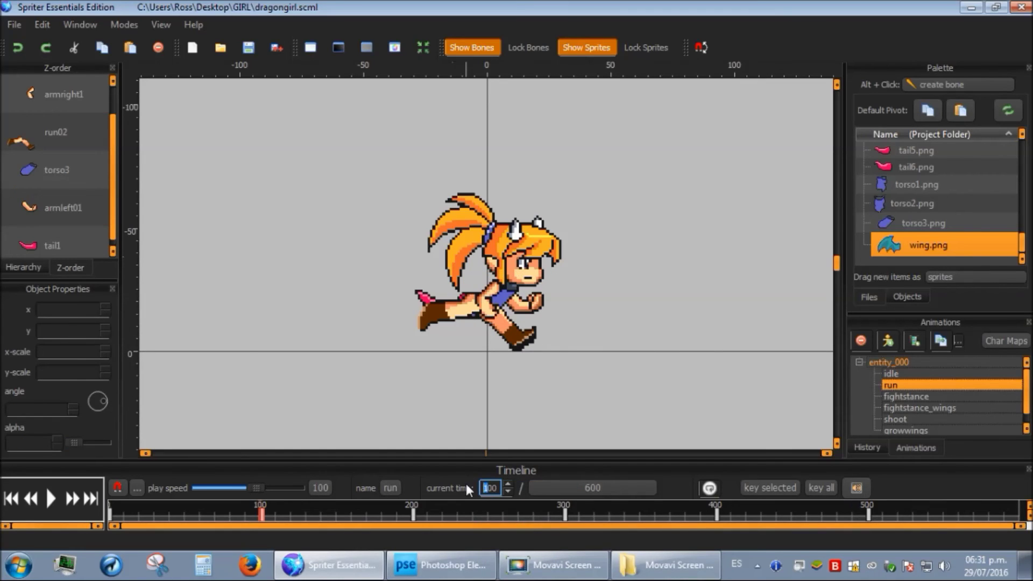
text(2)
key(Return)
click(490, 303)
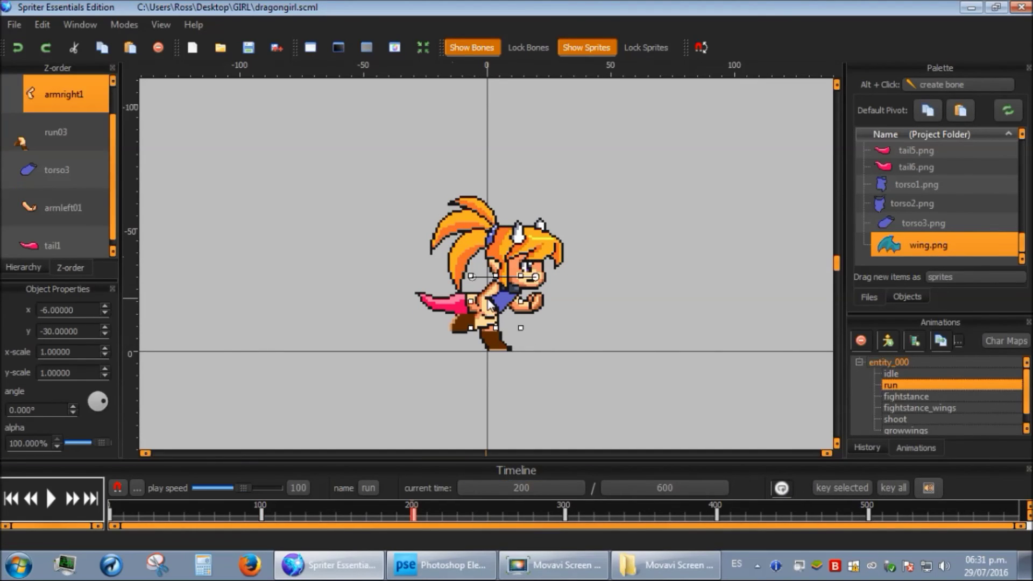
key(Right)
key(Down)
click(532, 303)
key(Right)
key(Down)
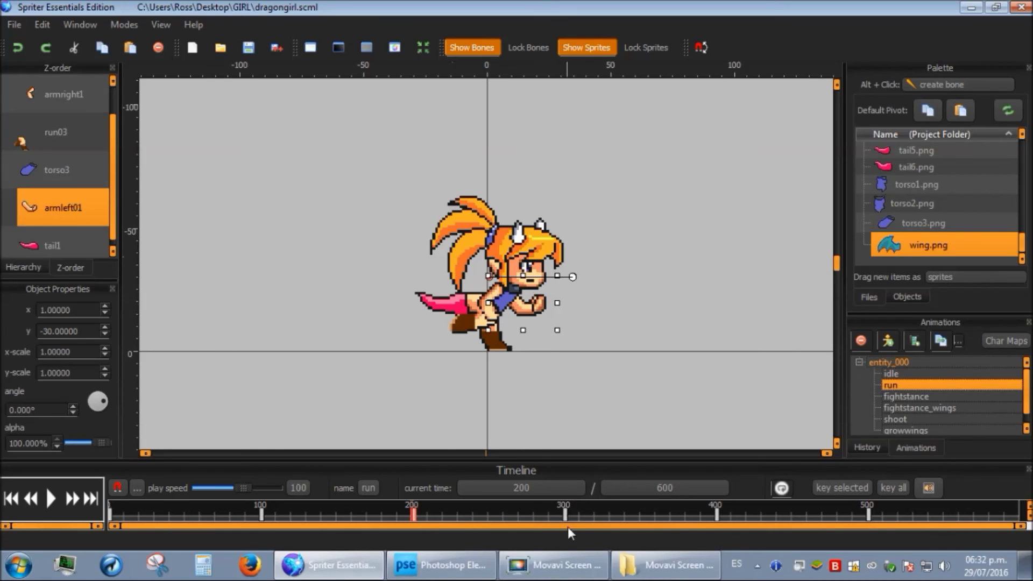
At time 300, nudge both arms down one step.
click(496, 486)
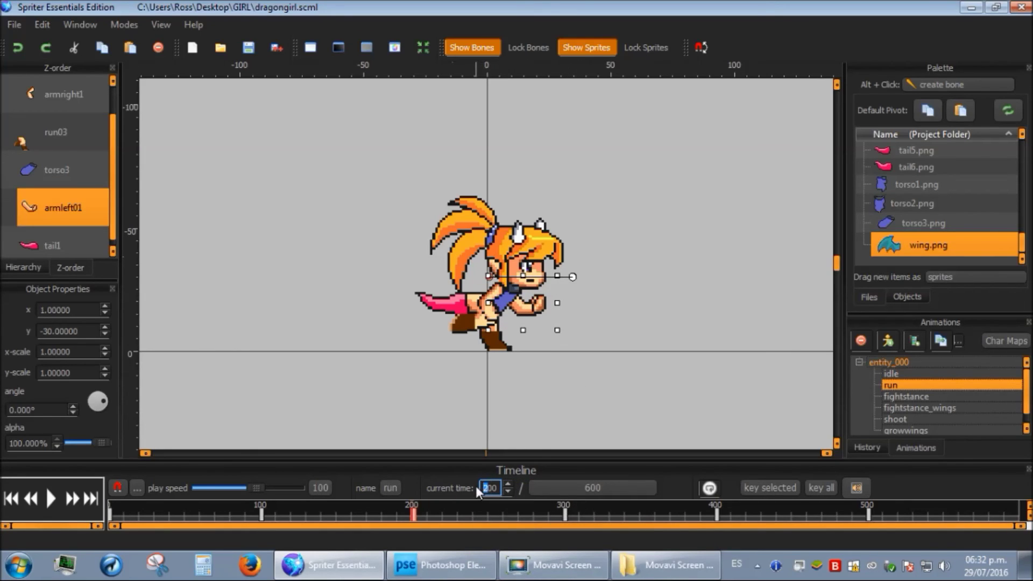
text(3)
key(Return)
click(491, 323)
key(Down)
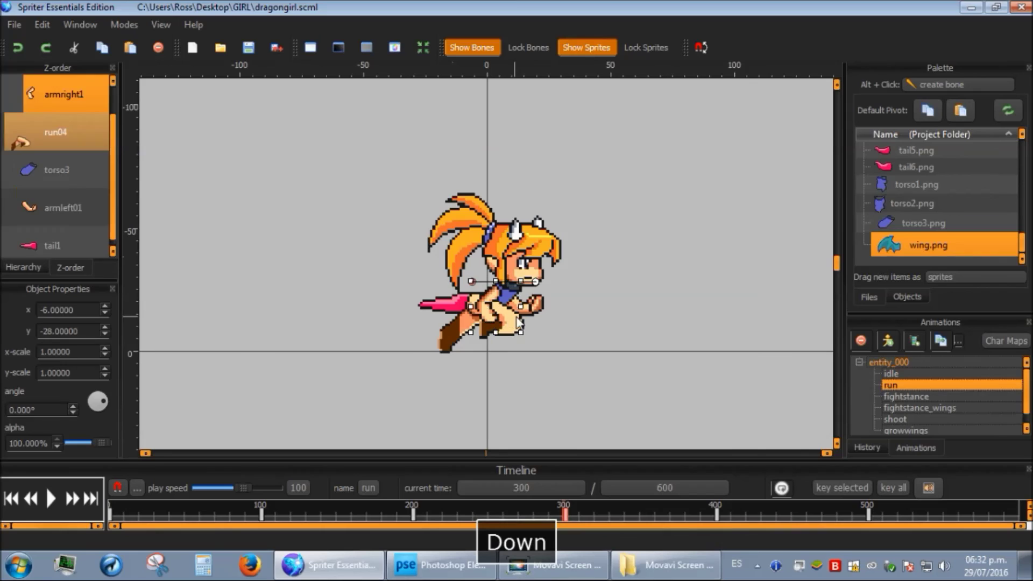
click(532, 305)
key(Down)
click(667, 350)
At time 400, nudge both arms one step left.
click(489, 486)
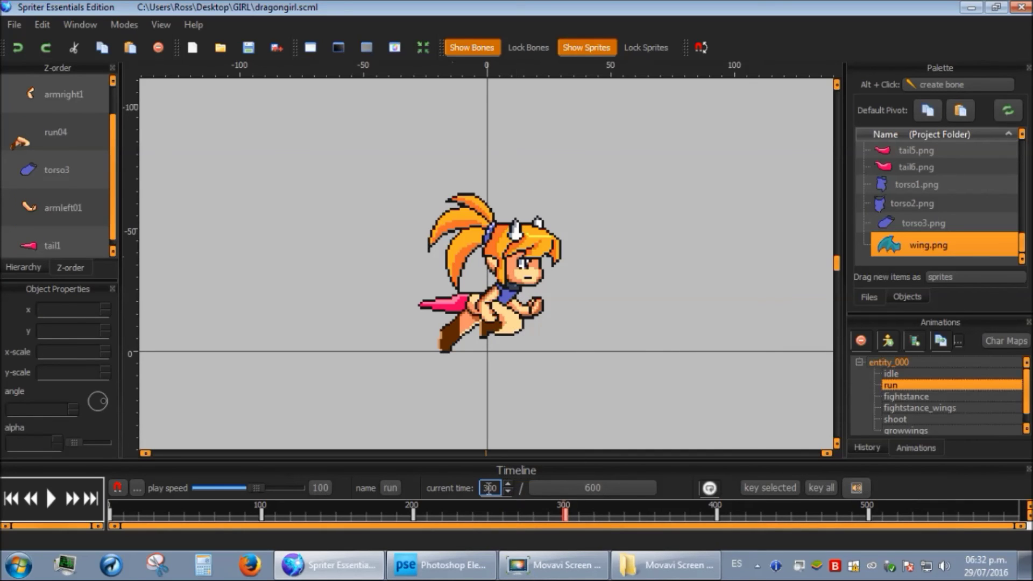
text(4)
key(Return)
click(490, 311)
key(Left)
click(524, 309)
key(Left)
click(615, 359)
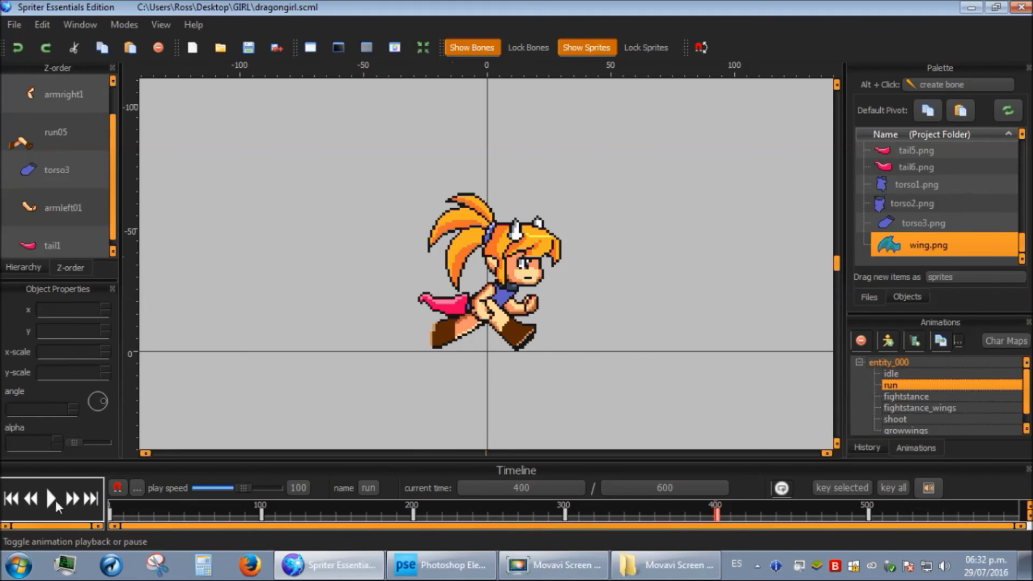
Play the run animation, cycle through the animations, and pause on growwings.
click(56, 500)
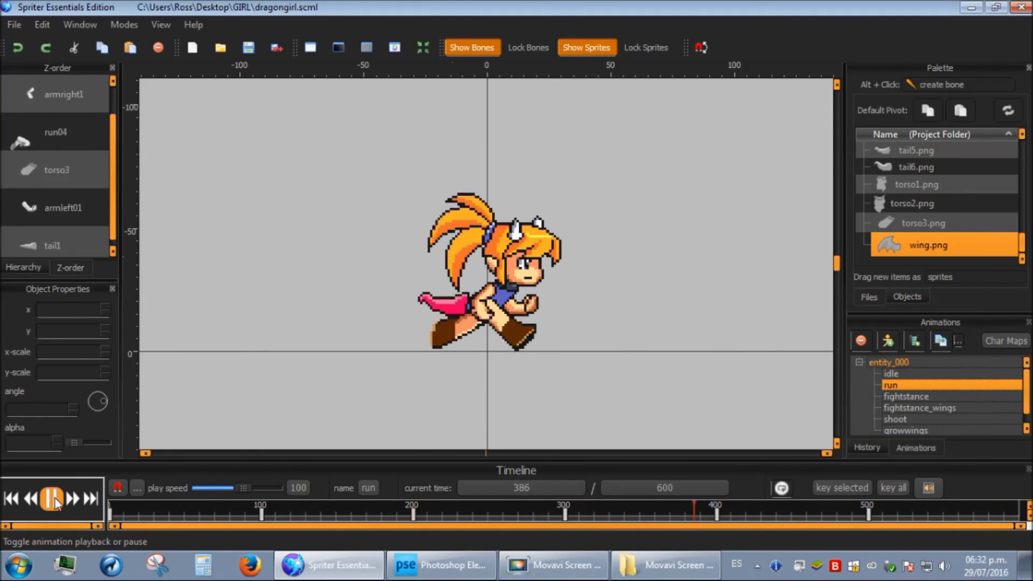
click(895, 374)
click(898, 384)
click(903, 399)
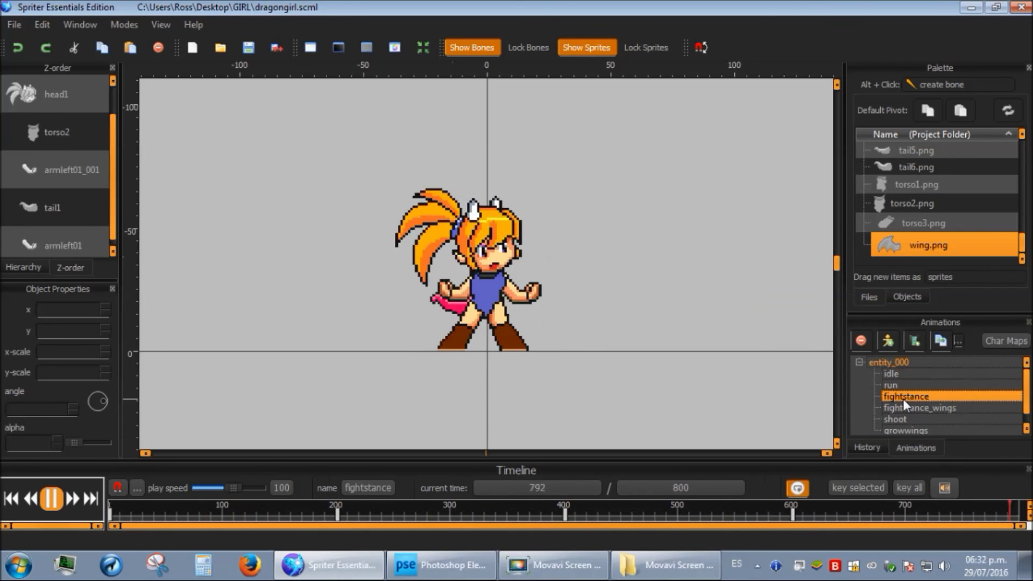
click(903, 408)
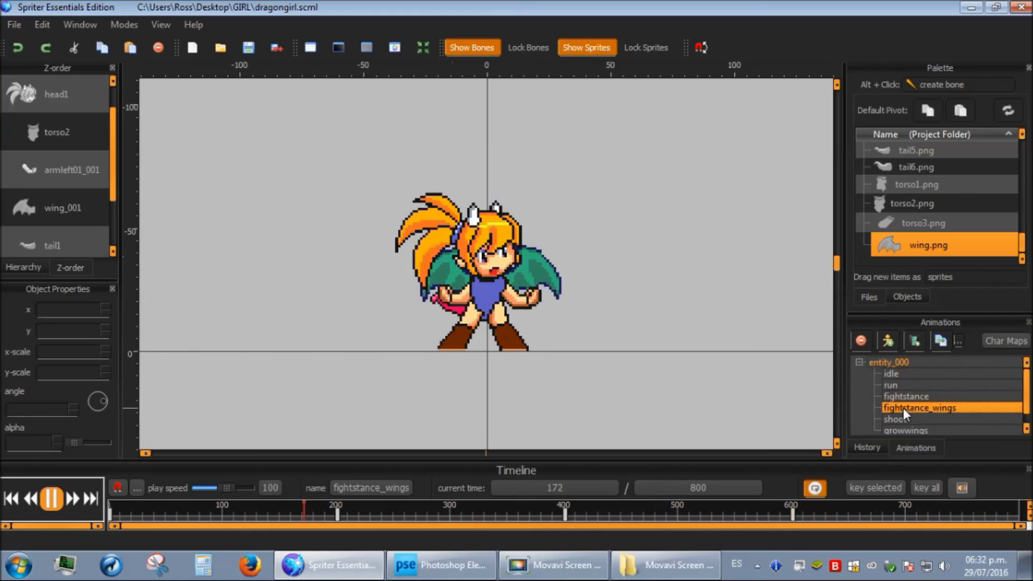
click(903, 418)
click(905, 429)
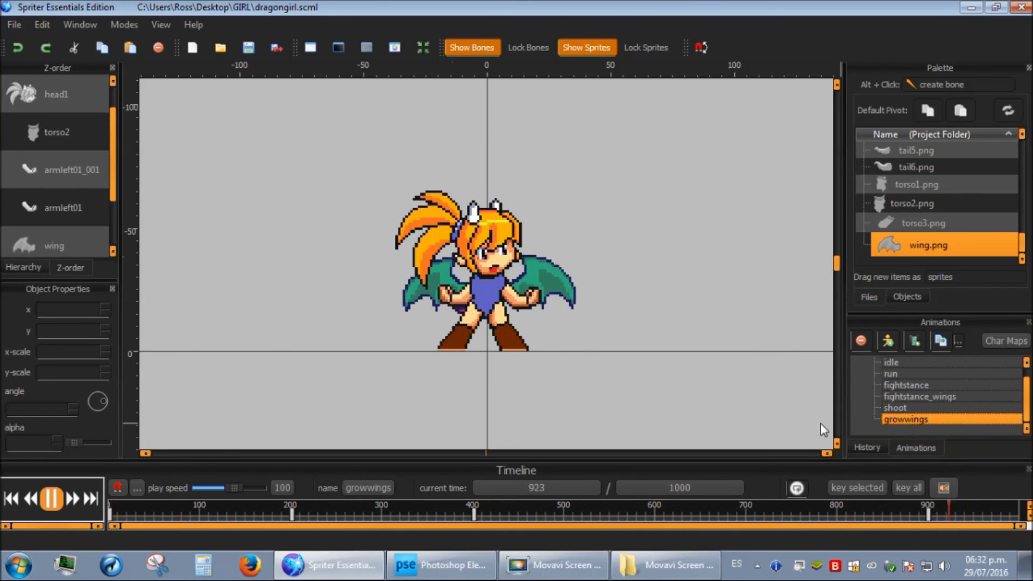
click(51, 498)
Save the project from the File menu.
click(14, 25)
click(29, 86)
click(14, 25)
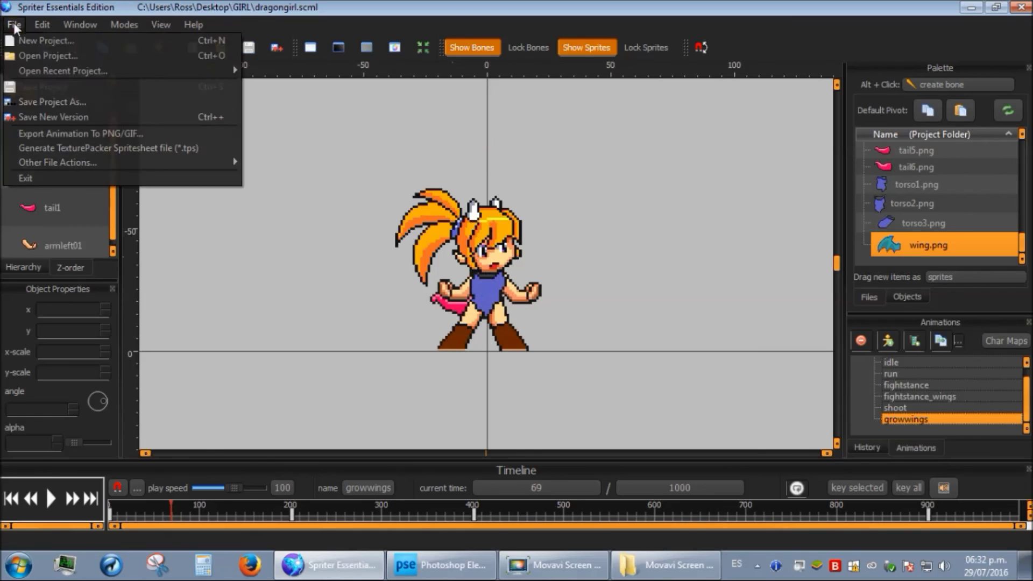
click(38, 136)
Set the animation export to 12 images at 100% scale as an animated GIF.
click(14, 24)
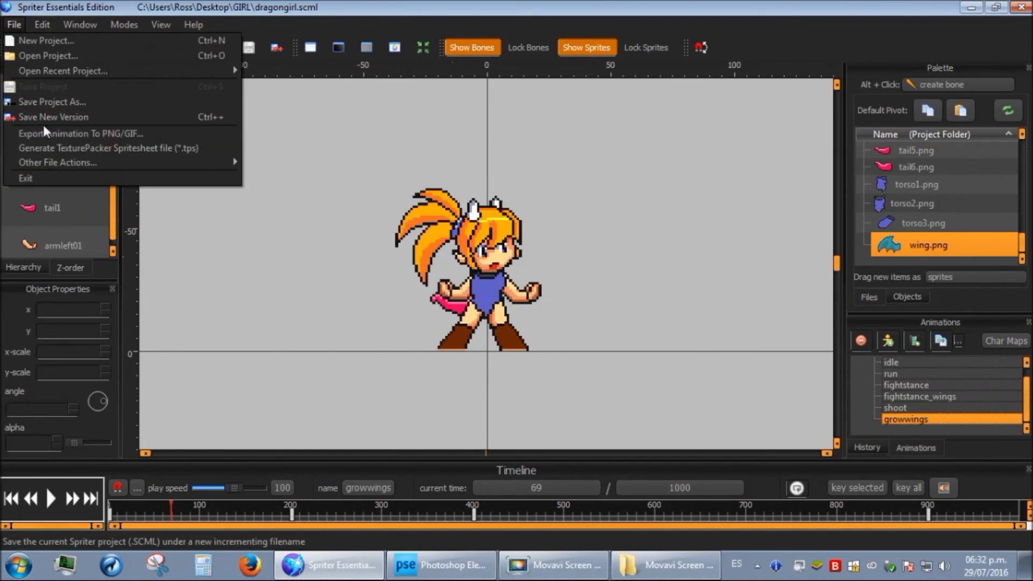
click(81, 133)
click(491, 183)
double_click(592, 318)
text(100)
click(585, 298)
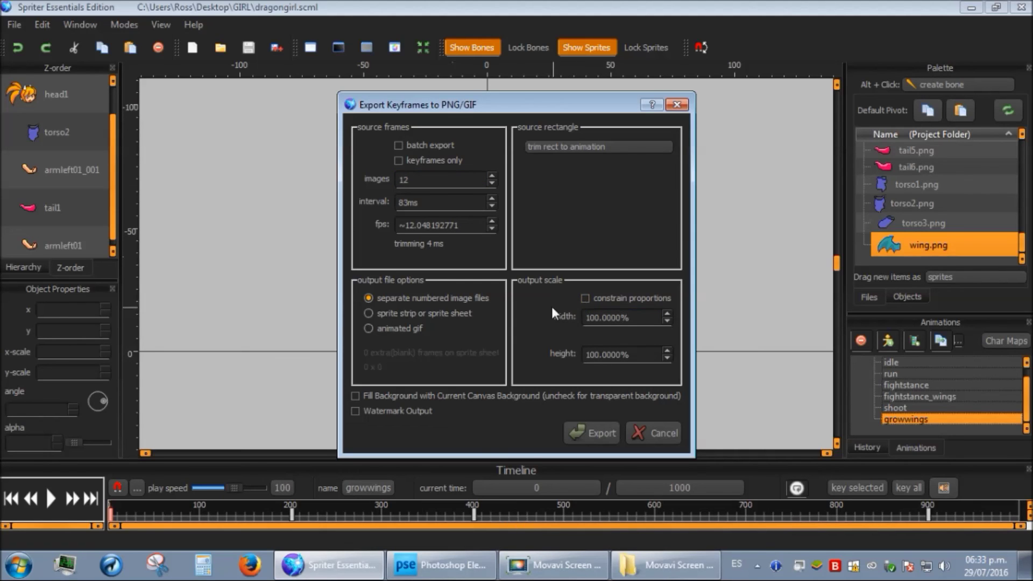
click(368, 328)
click(601, 427)
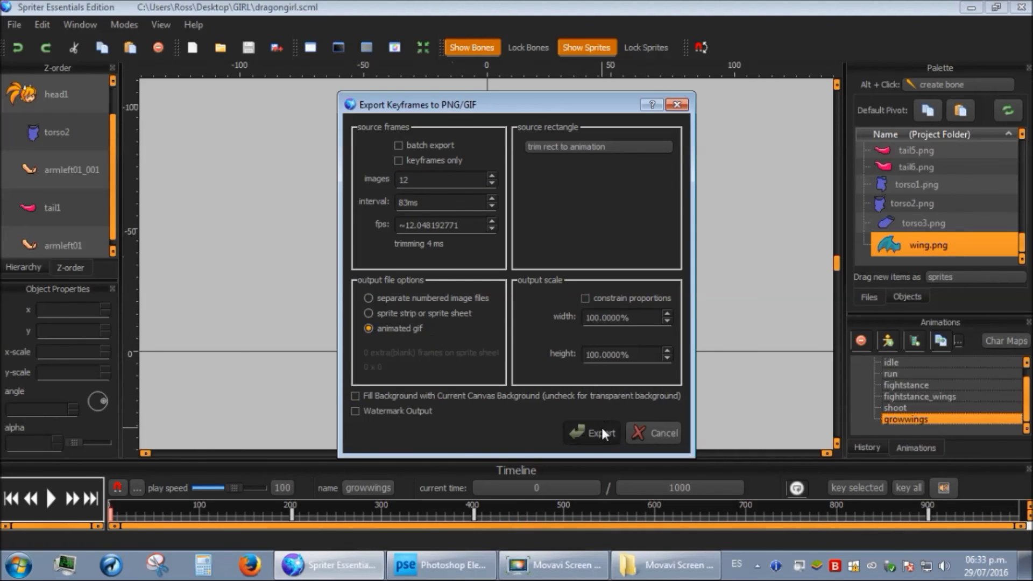
Create a new 'export' folder and save the animated GIF into it.
right_click(335, 181)
mouse_move(358, 344)
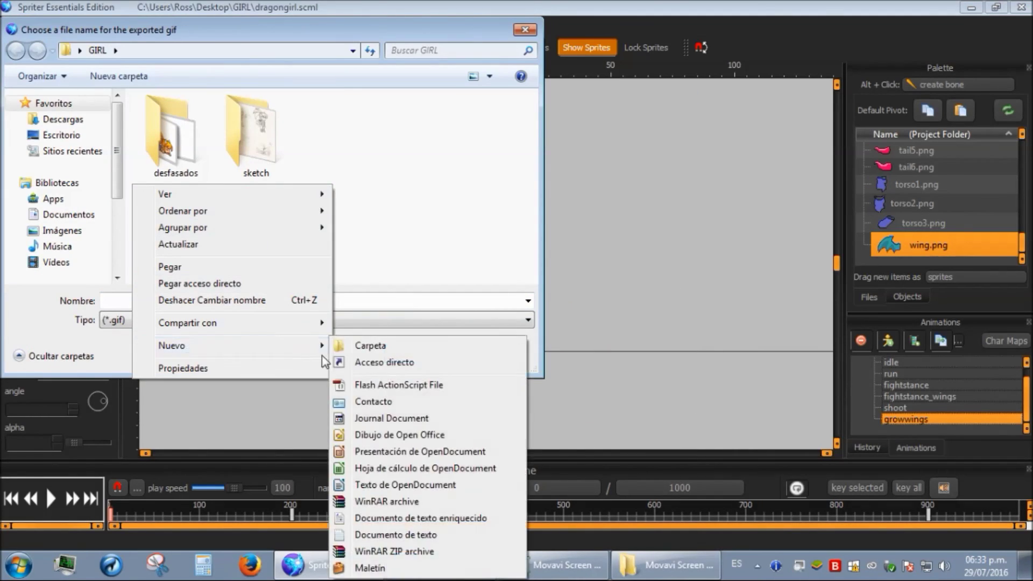
click(555, 344)
click(325, 176)
double_click(259, 141)
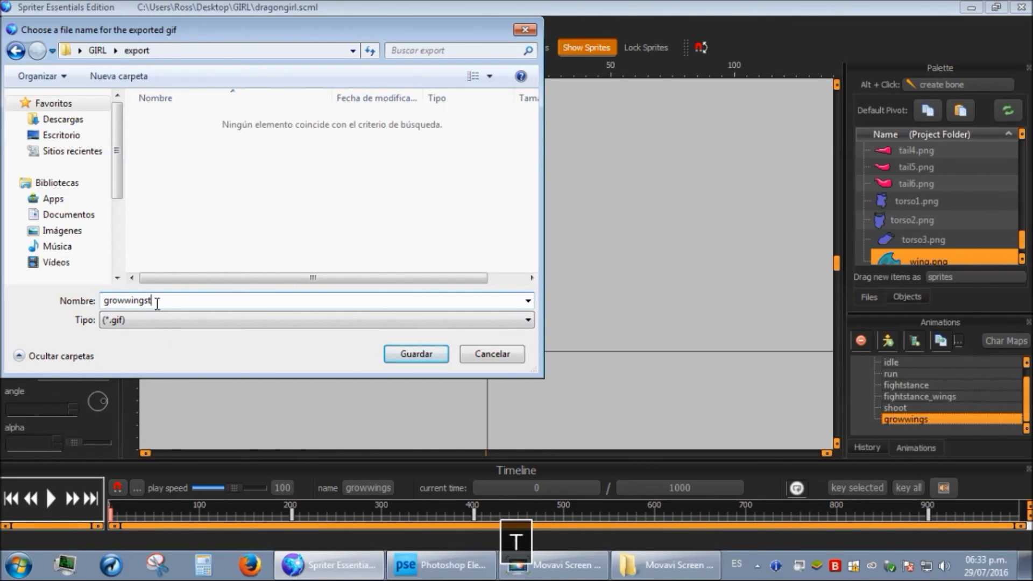
click(388, 358)
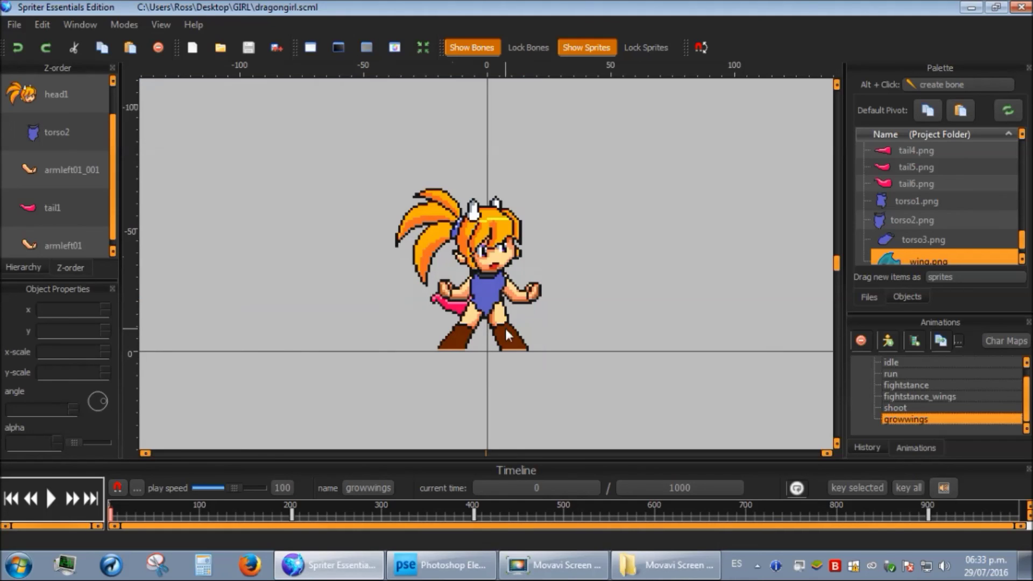
click(1025, 565)
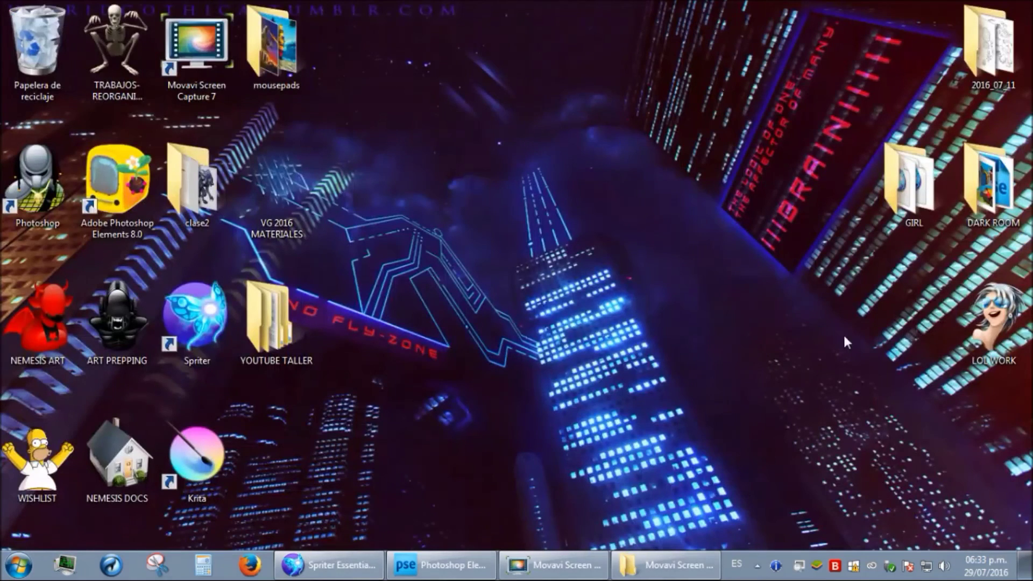
double_click(909, 183)
double_click(243, 141)
double_click(187, 118)
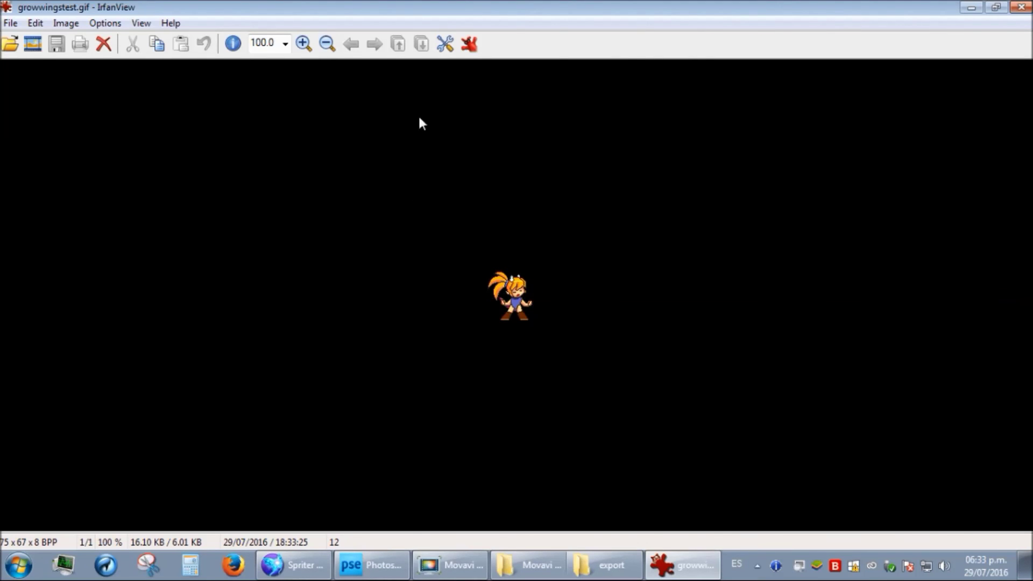
click(303, 44)
click(304, 44)
click(304, 43)
click(285, 44)
click(267, 180)
click(285, 43)
click(260, 200)
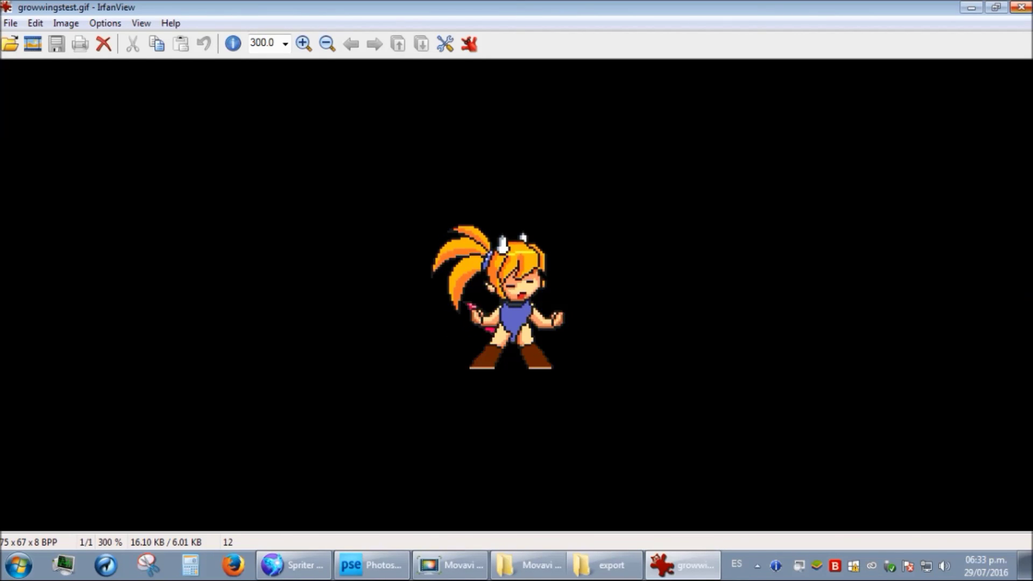
key(Escape)
click(408, 575)
click(407, 575)
click(340, 575)
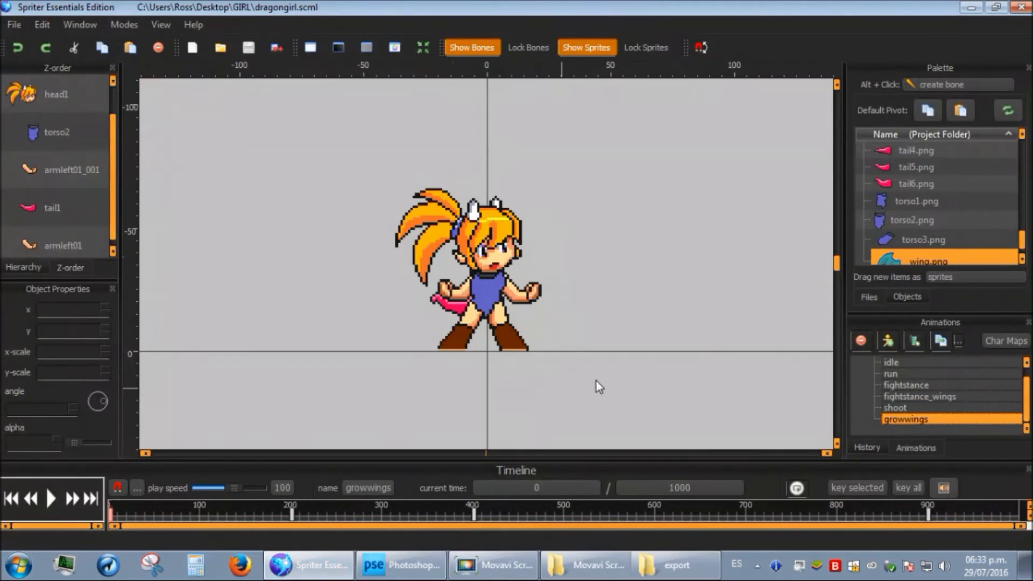
Preview the fightstance_wings, fightstance, run and idle animations, then reselect growwings.
click(921, 398)
key(space)
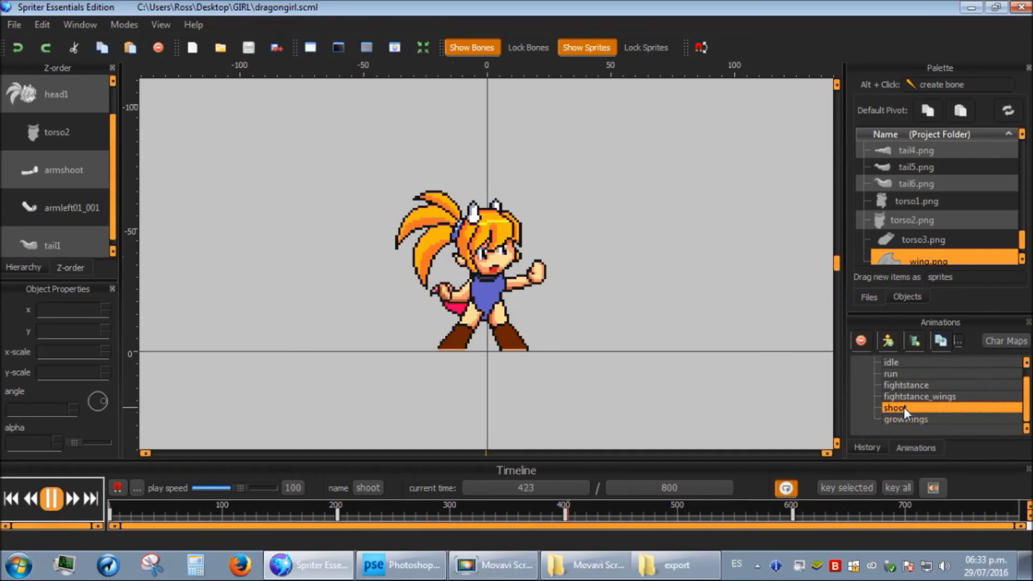
click(903, 386)
click(903, 374)
click(901, 364)
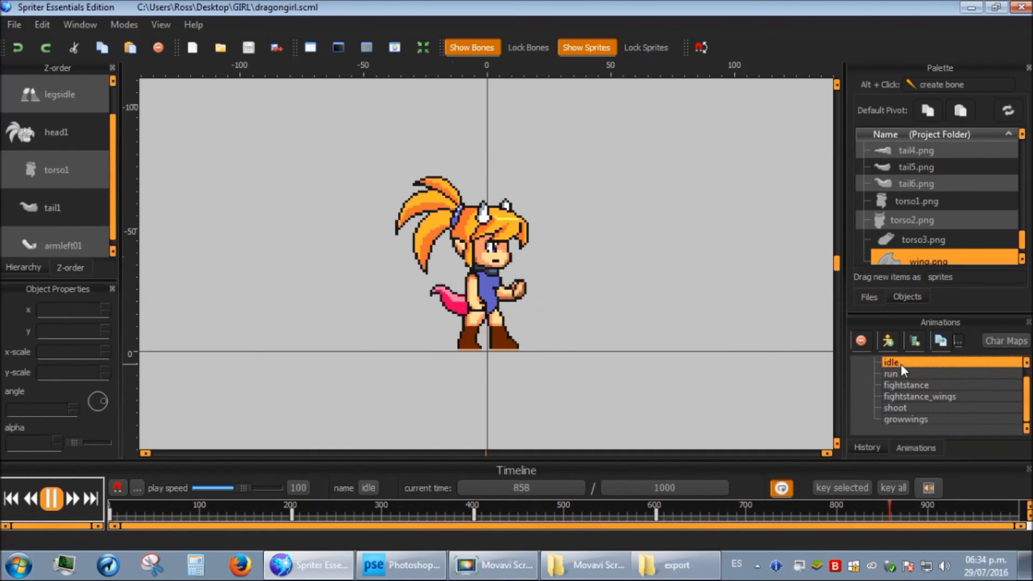
click(905, 419)
Export growwings as a sprite strip/sheet PNG saved as growwingsss.
click(14, 24)
click(70, 131)
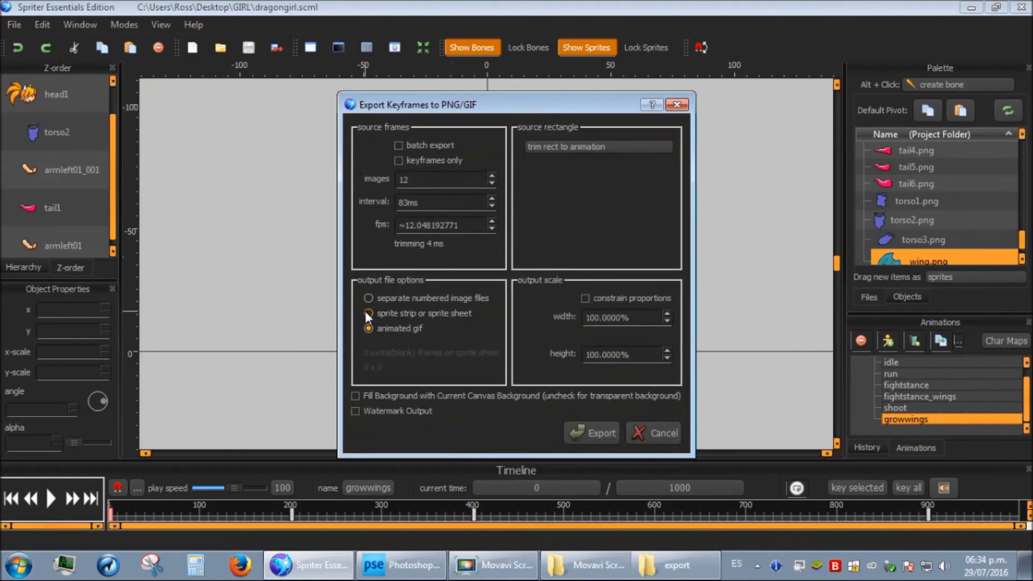
click(367, 313)
click(594, 463)
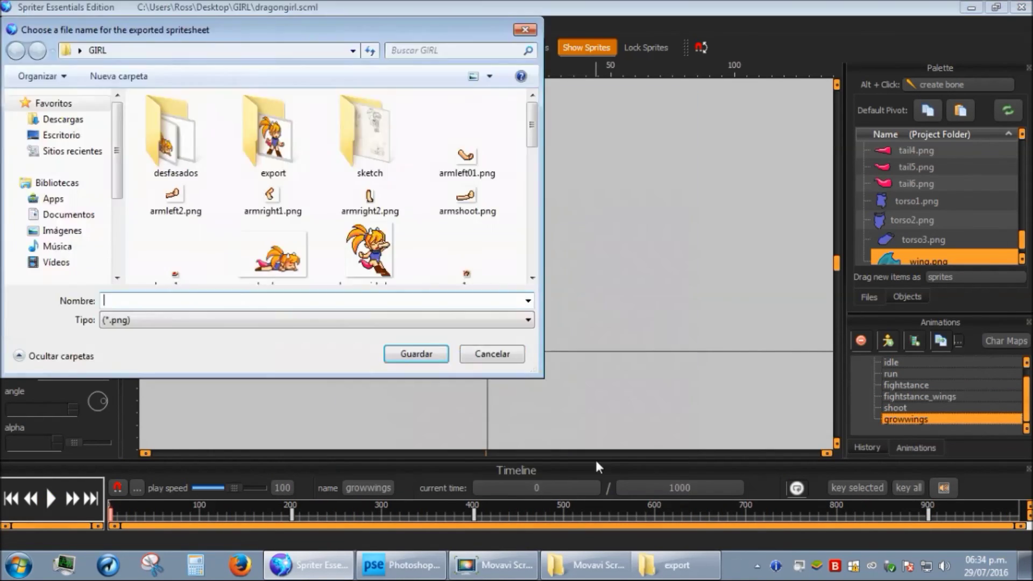
text(growwingsss)
click(412, 353)
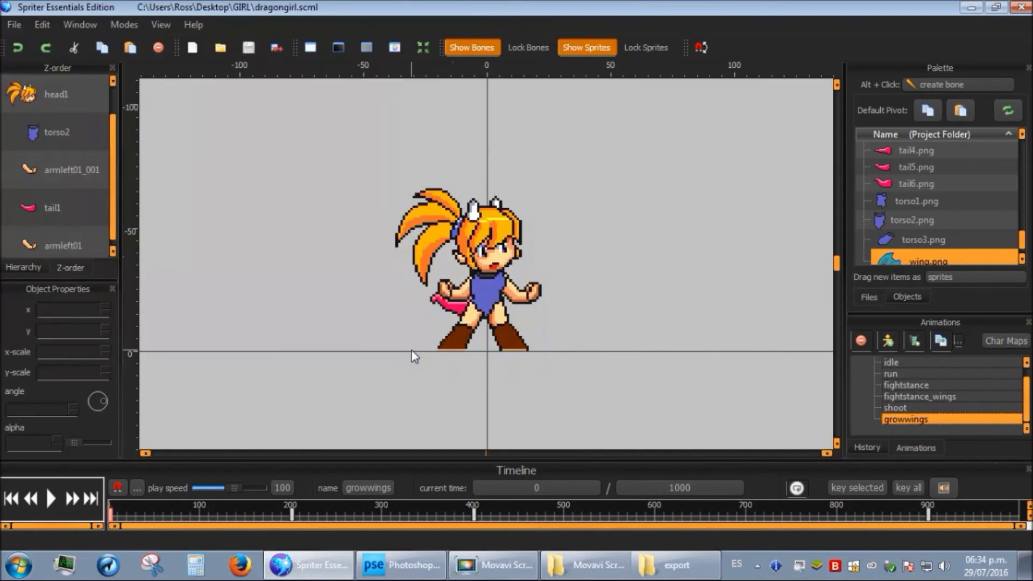
click(668, 569)
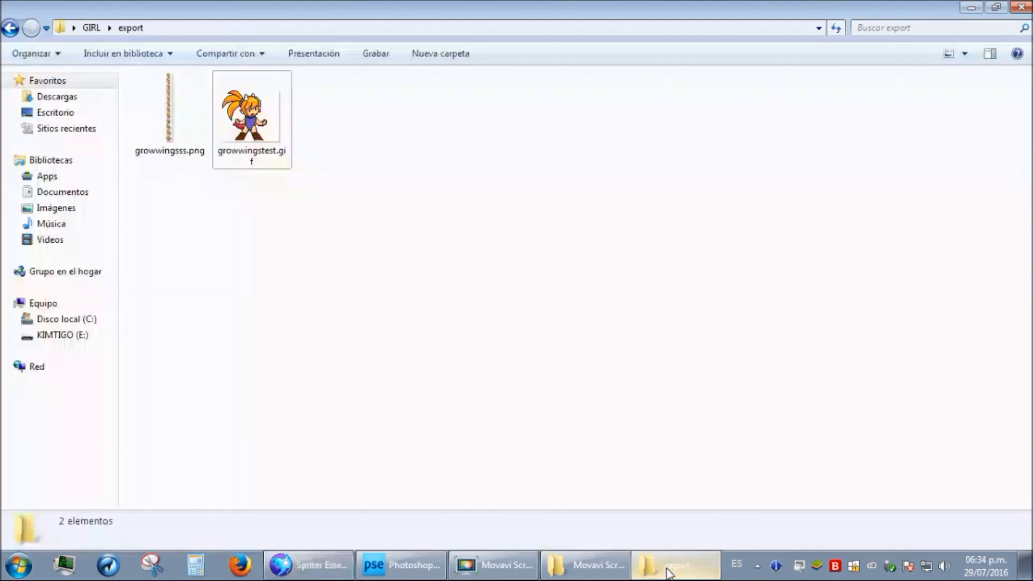
double_click(168, 111)
scroll(487, 129, up, 3)
drag(487, 130, 485, 50)
drag(483, 430, 482, 99)
drag(480, 457, 480, 54)
drag(479, 484, 480, 358)
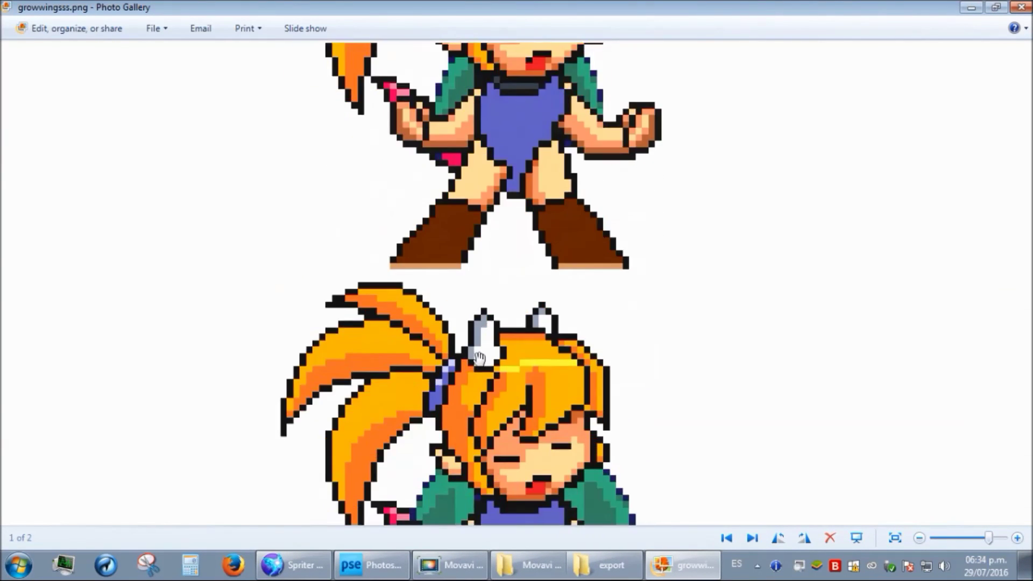
scroll(479, 358, down, 8)
scroll(461, 206, down, 2)
scroll(555, 298, down, 5)
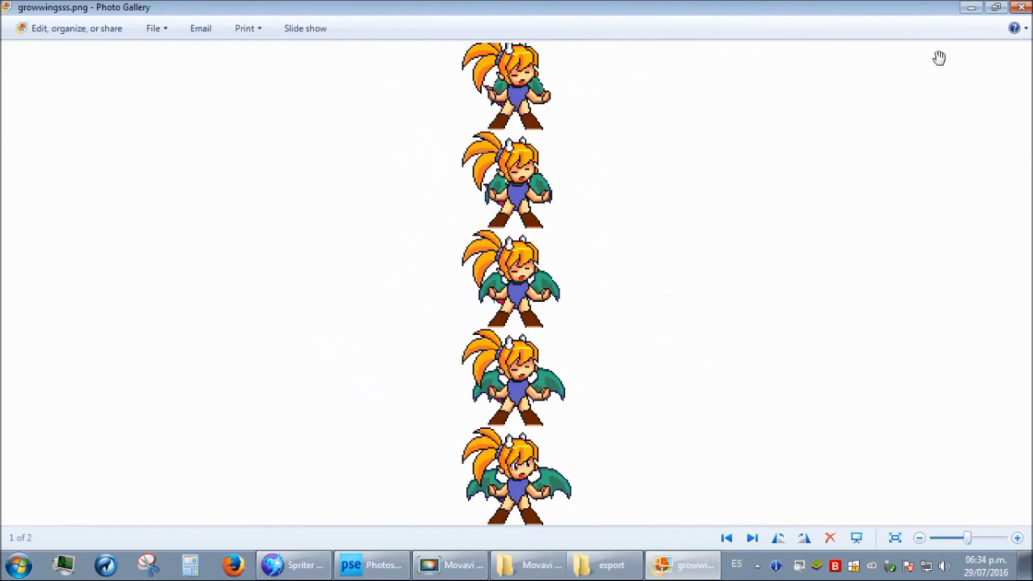
click(1021, 7)
click(334, 573)
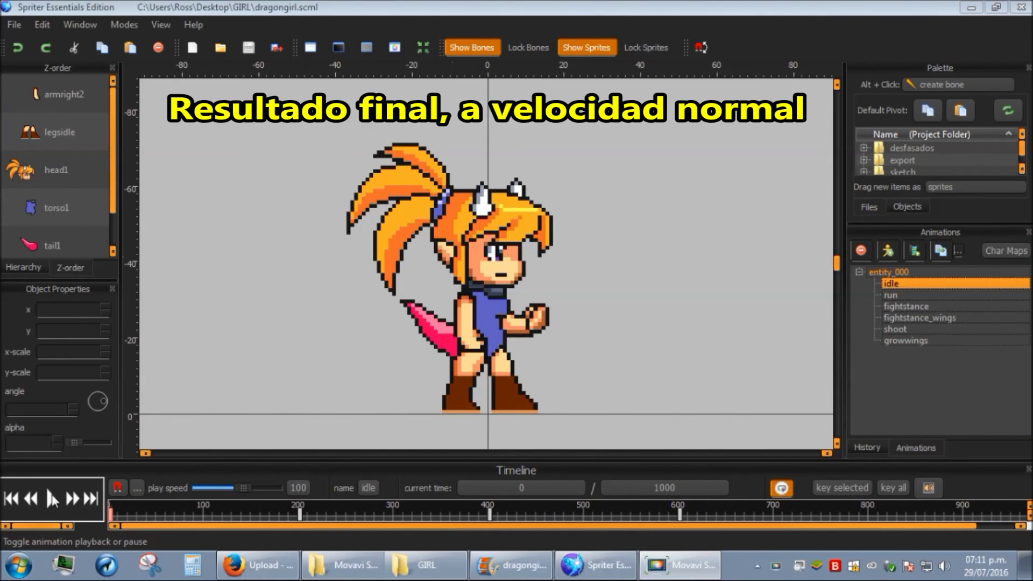
Play idle, then run, fightstance, fightstance_wings, shoot and growwings in turn, then pause playback.
click(52, 499)
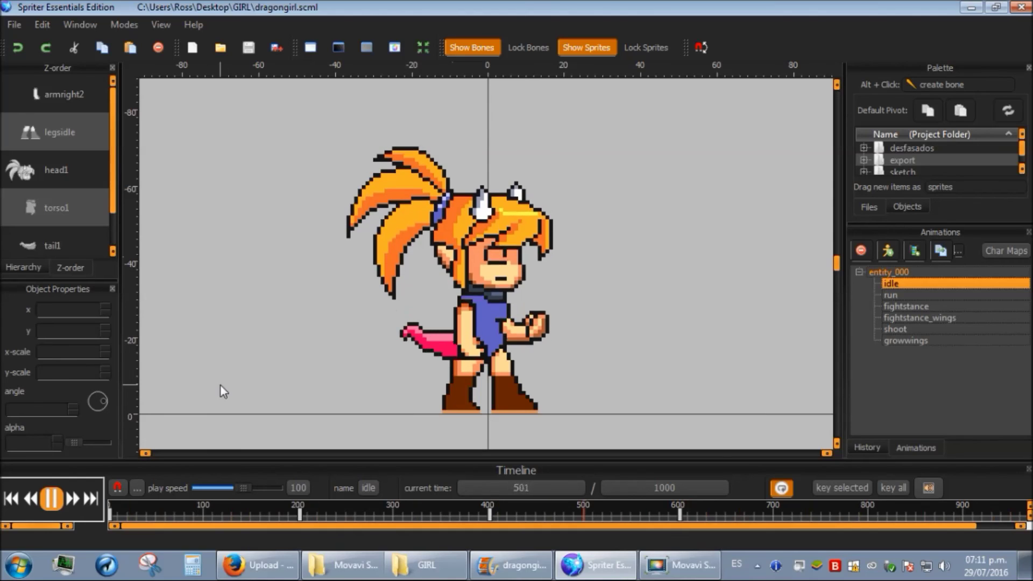
click(899, 292)
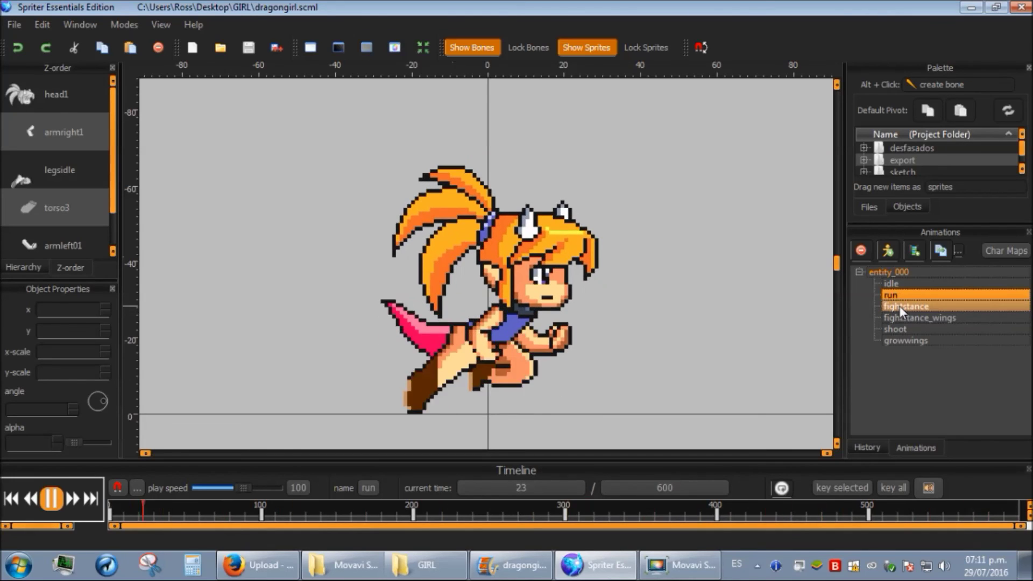
click(899, 306)
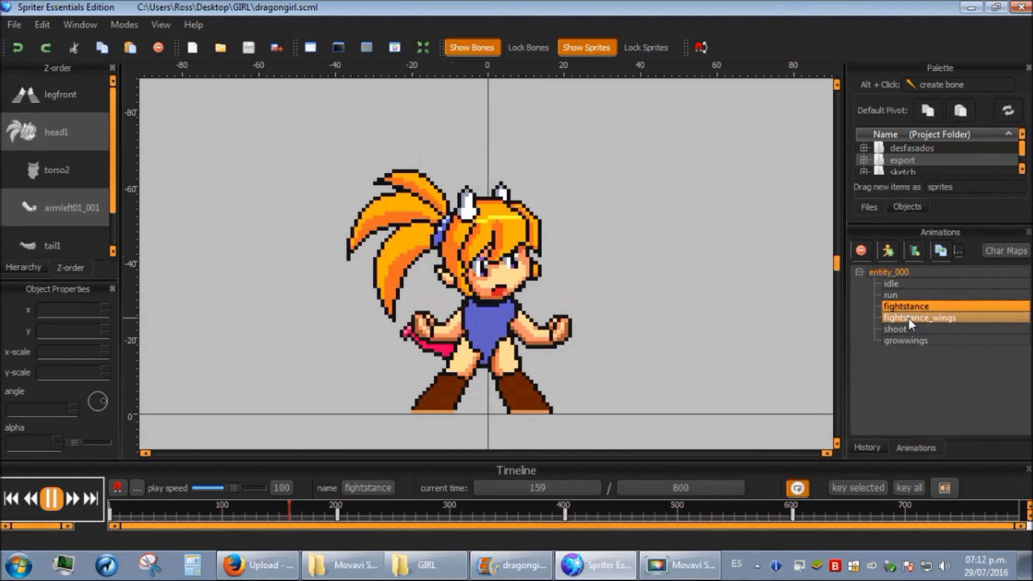
click(909, 318)
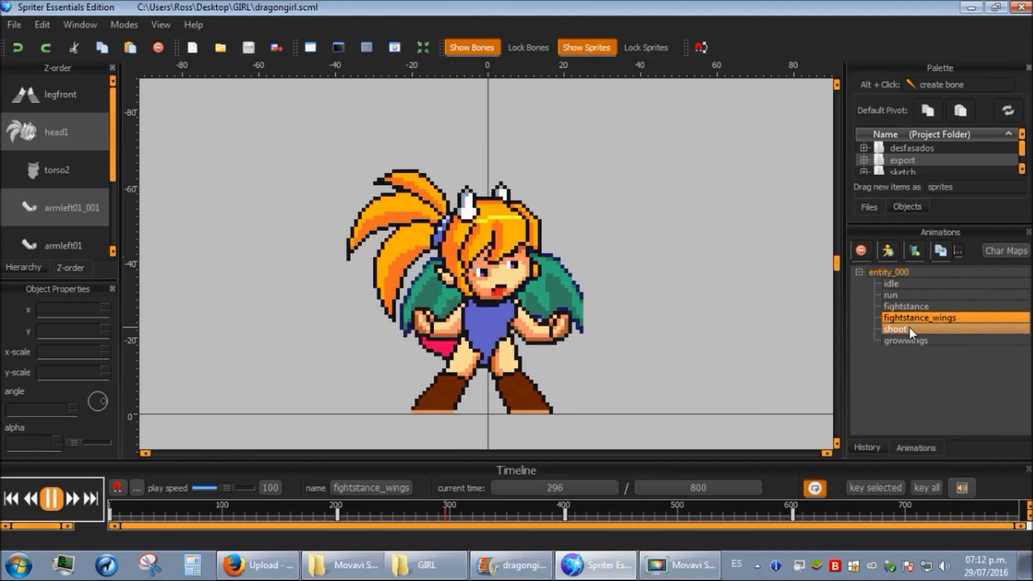
click(909, 327)
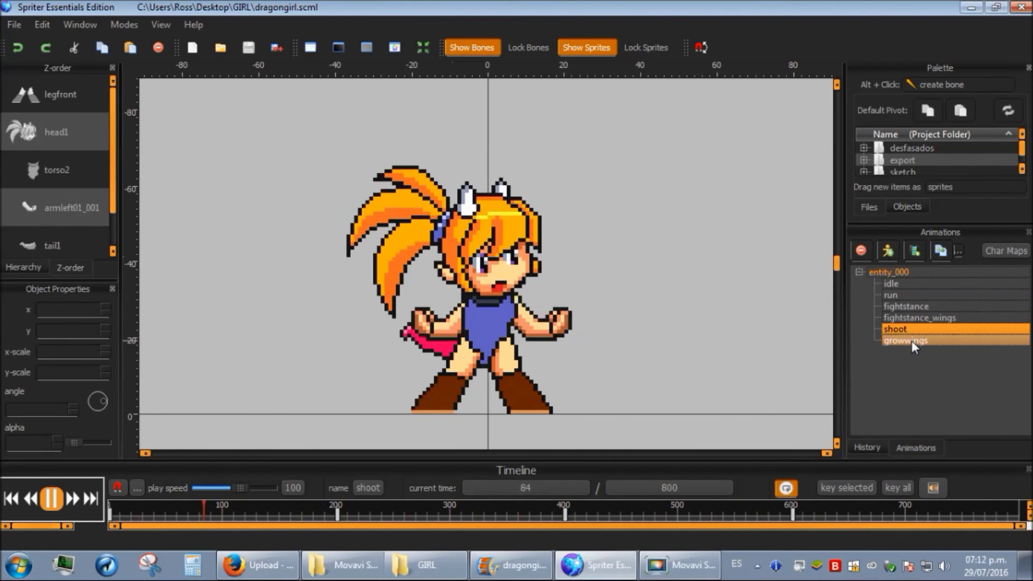
click(911, 341)
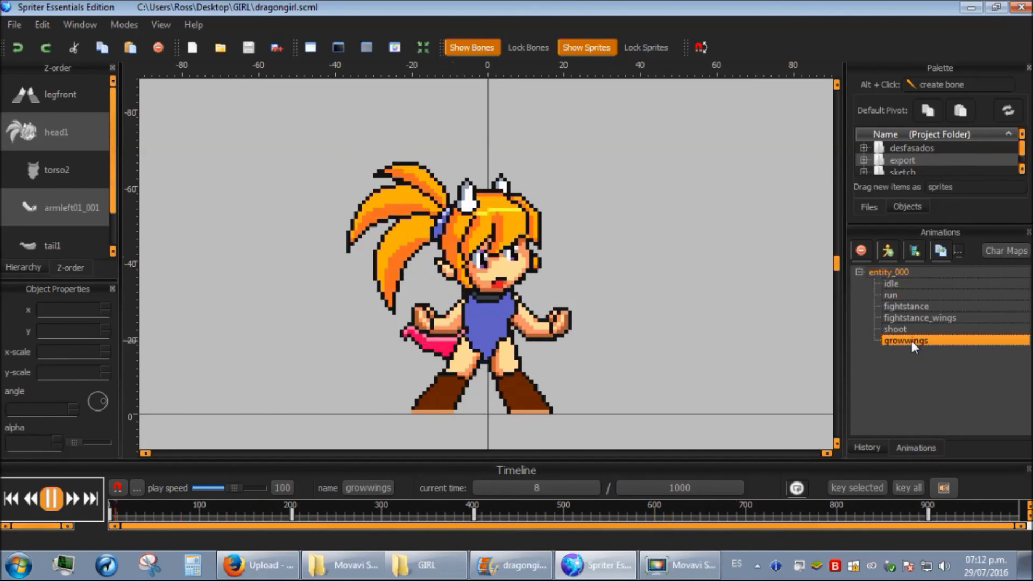
click(48, 500)
Open GIRL\export\growwingstest.gif in IrfanView and zoom it to 300 %, then 500 %.
click(425, 565)
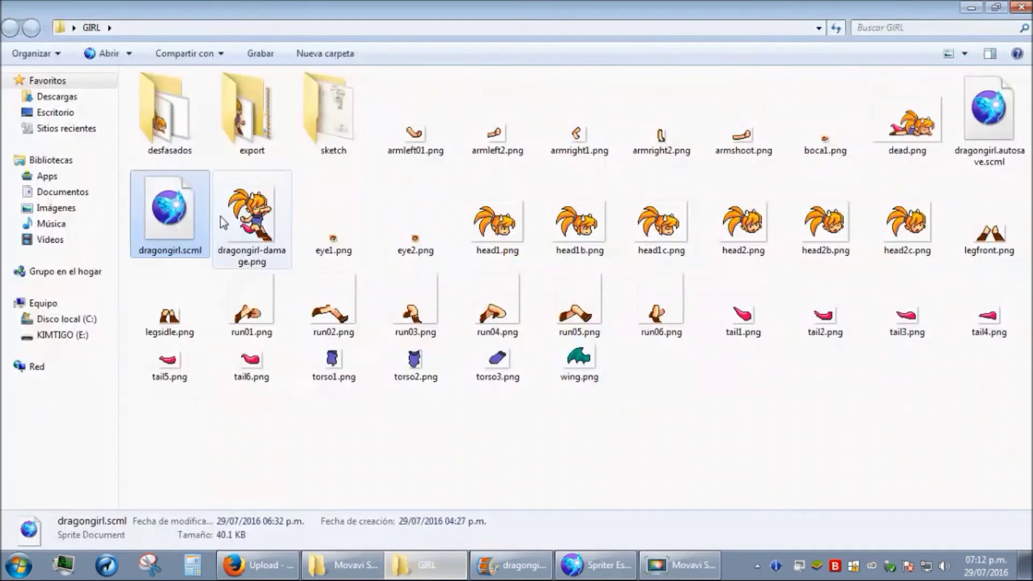
double_click(246, 131)
double_click(256, 116)
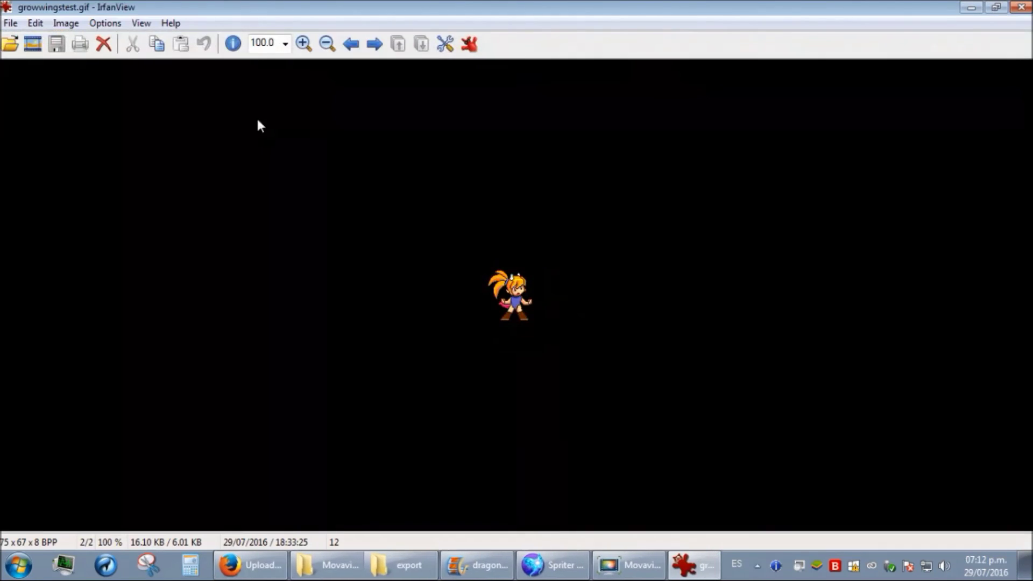
click(285, 43)
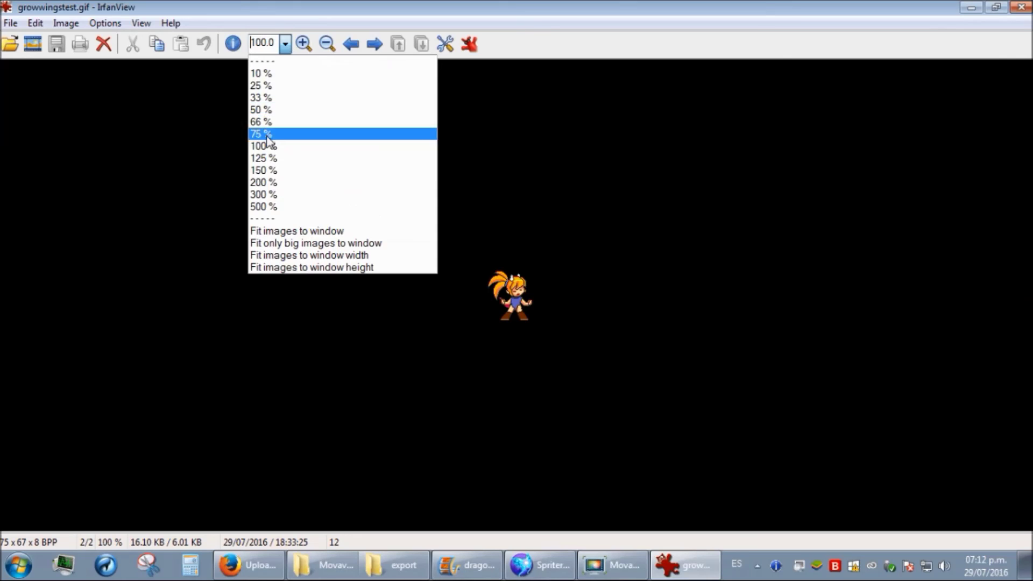
click(257, 195)
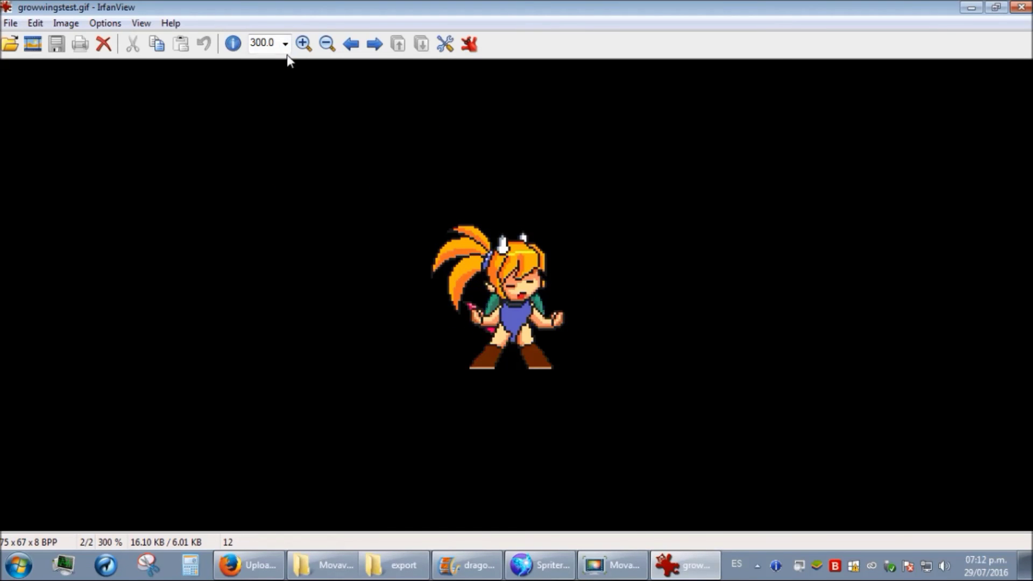
click(285, 44)
click(268, 206)
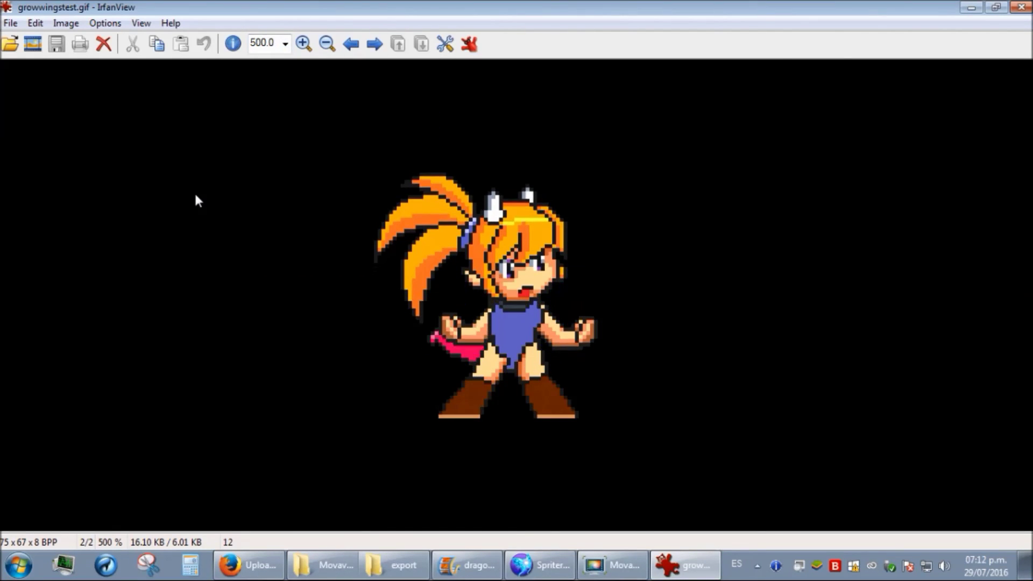